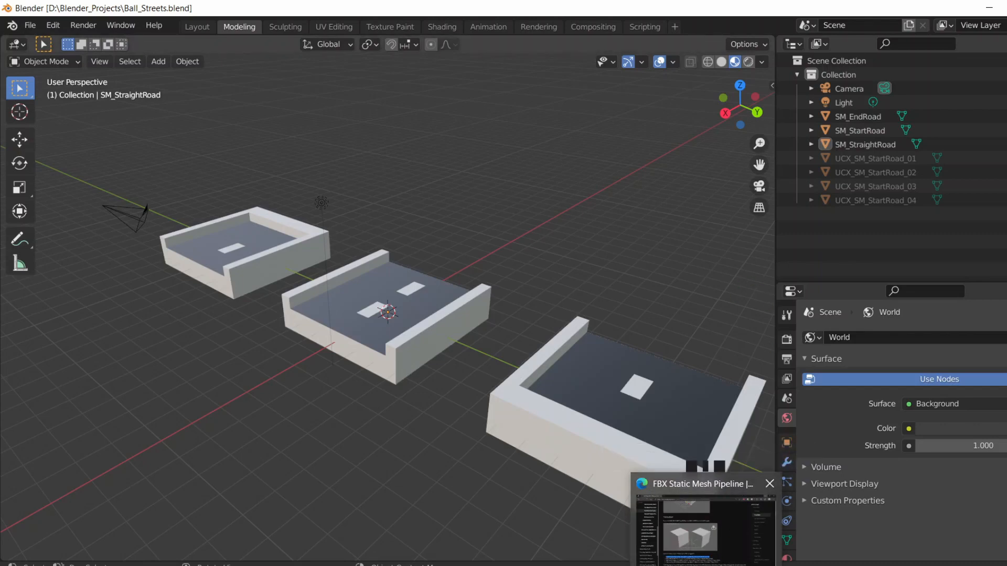
Step: Switch to the browser and read the Pivot Point and Triangulation sections of Unreal's FBX Static Mesh Pipeline documentation
left_click(702, 525)
scroll(507, 439, "up", 10)
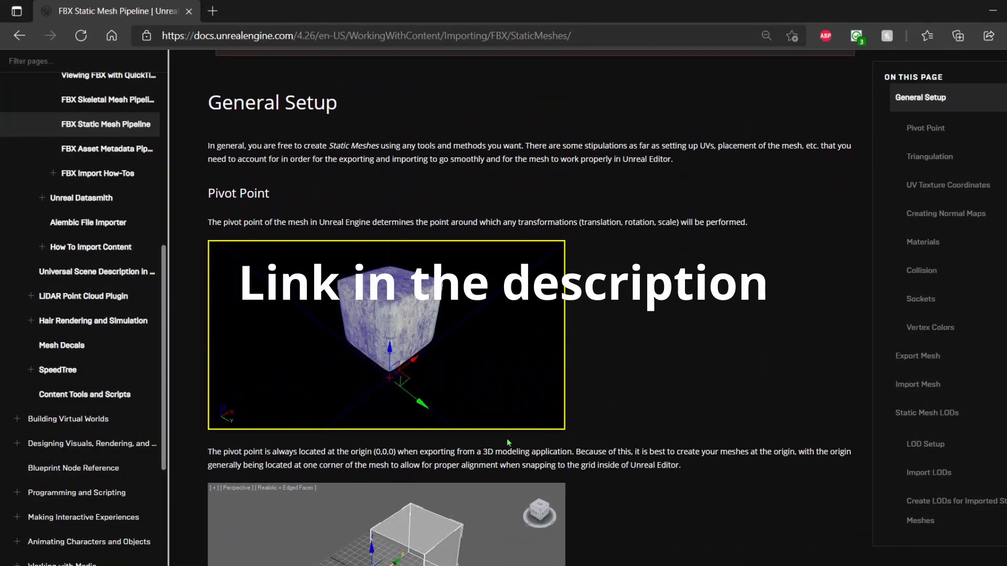
scroll(507, 442, "down", 7)
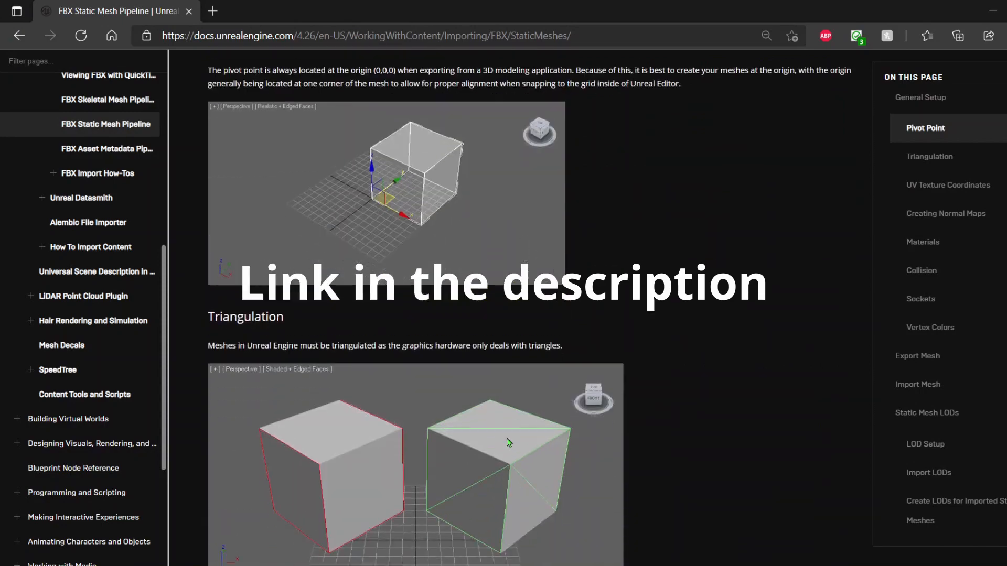
scroll(509, 442, "down", 3)
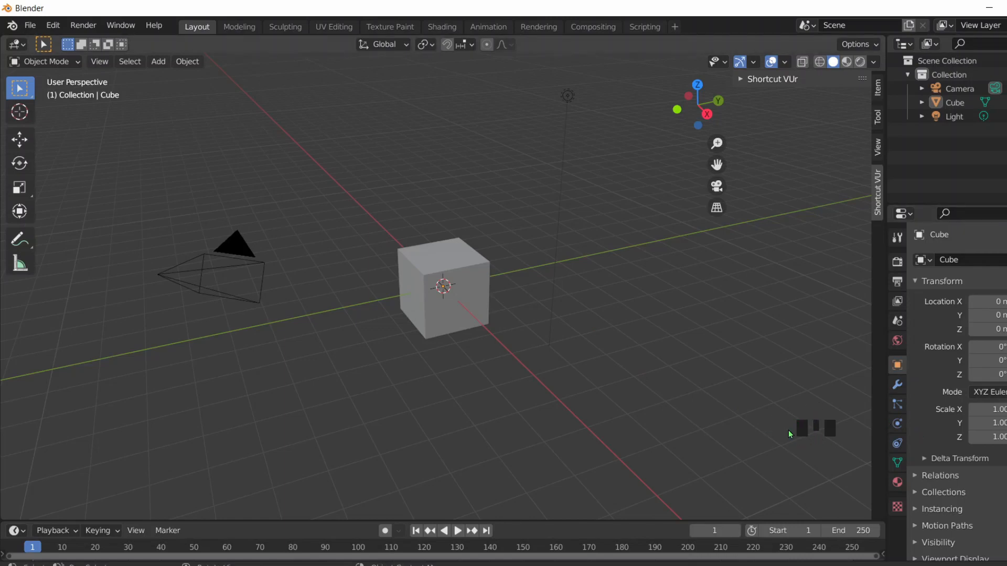
Step: Remove the timeline by joining its area into the 3D viewport above it
left_click(461, 309)
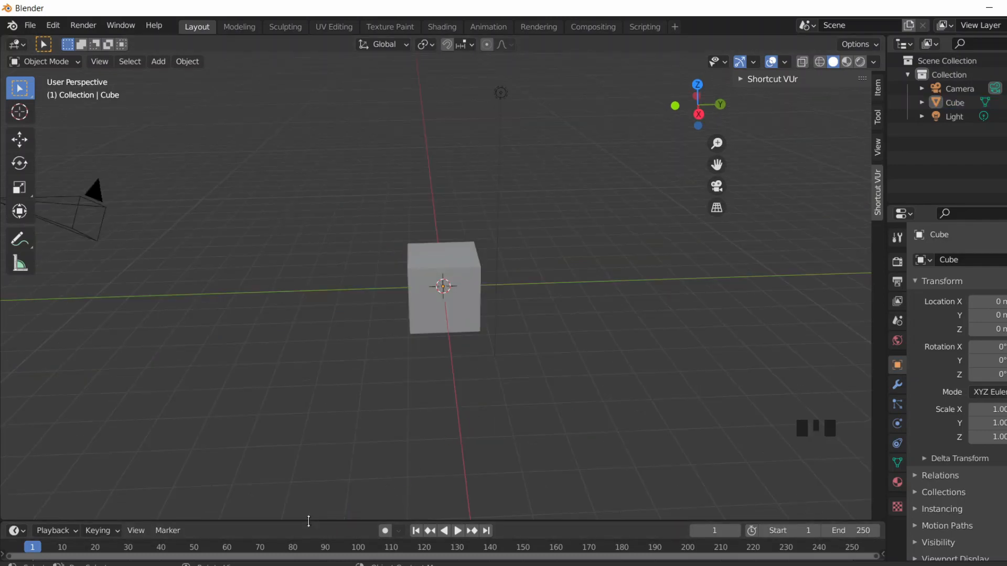
right_click(308, 521)
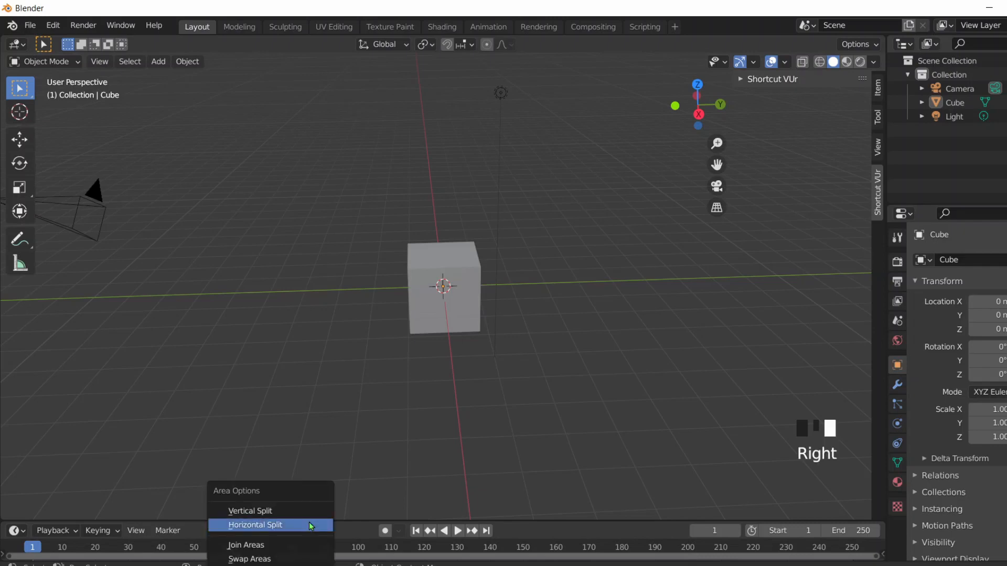
left_click(246, 545)
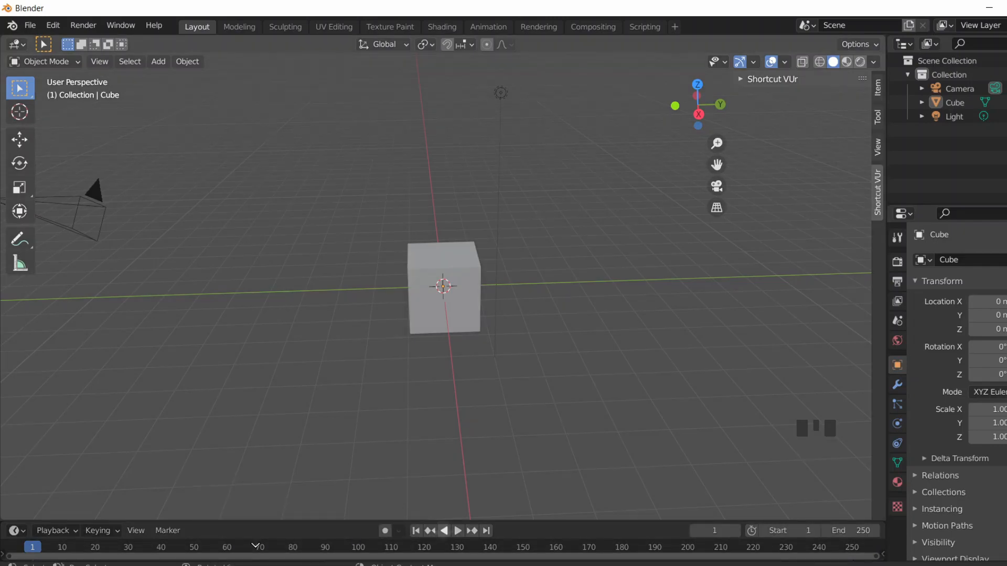
left_click(266, 534)
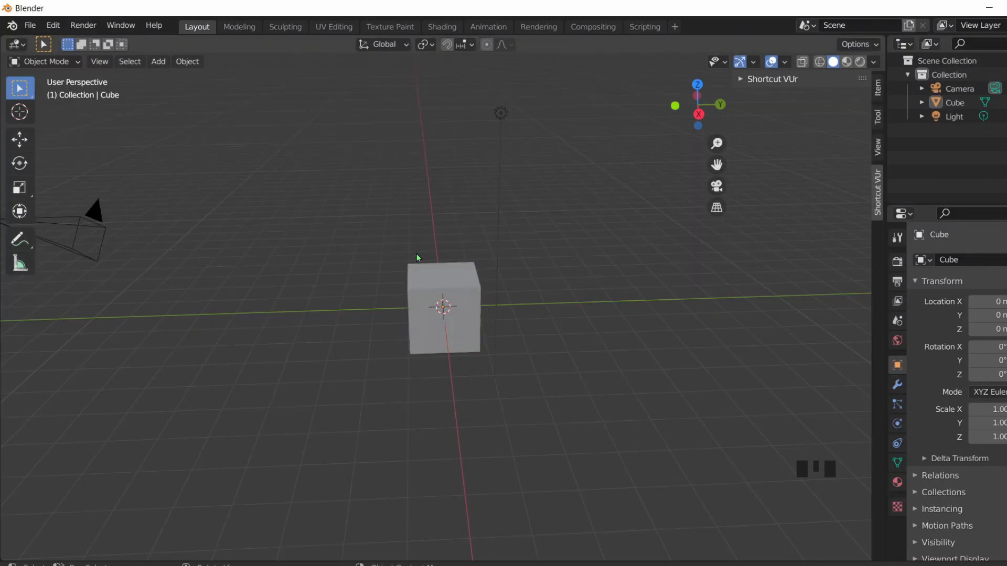
Step: Try moving the default cube freely and along the global X, Y and Z axes, then cancel the move
left_click(452, 298)
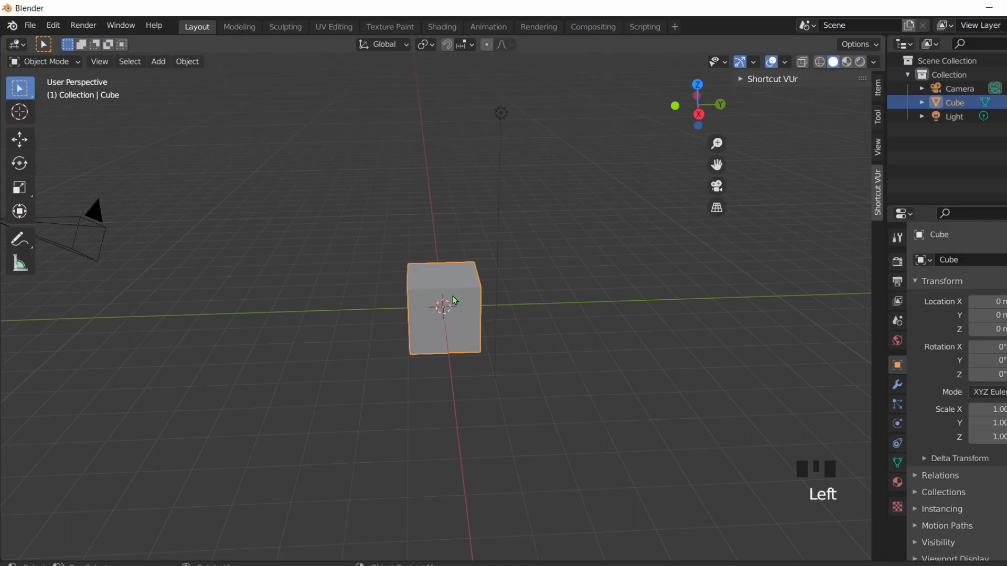
key("g")
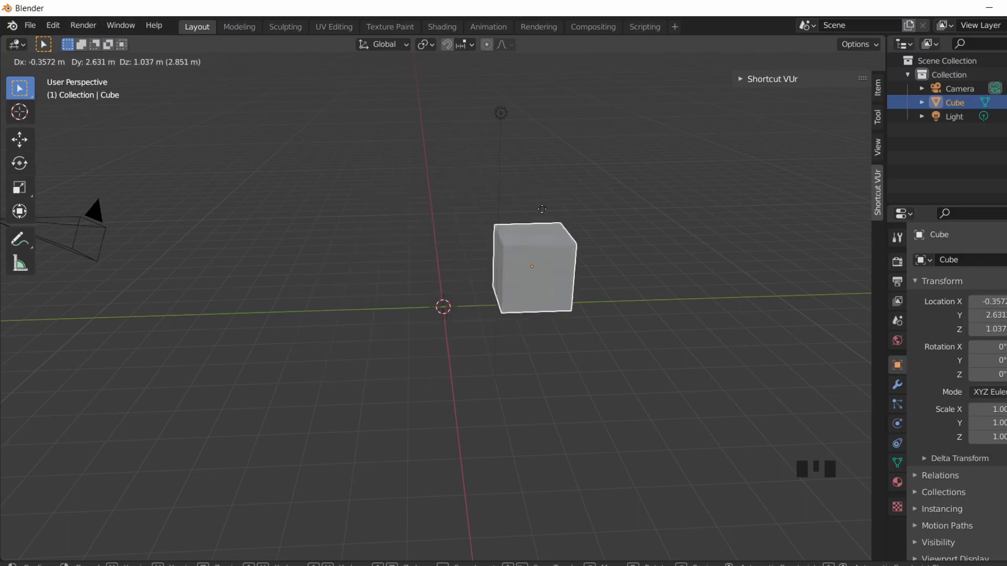
right_click(436, 294)
key("g")
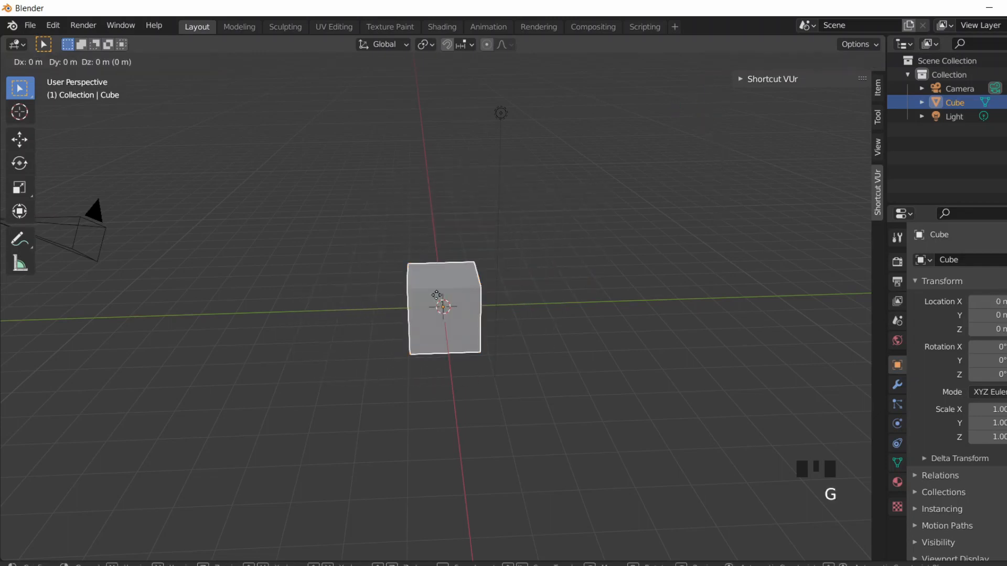
key("x")
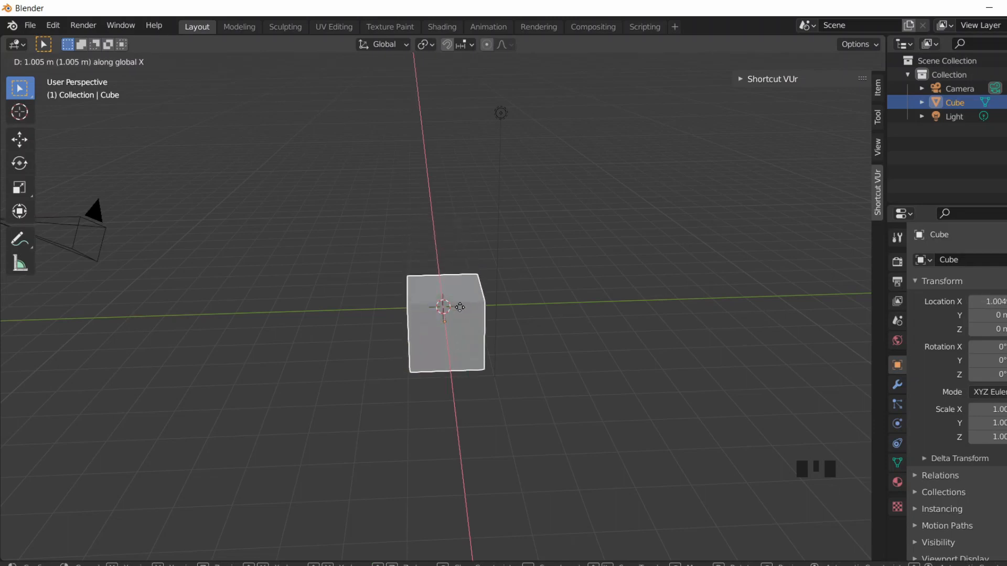
key("y")
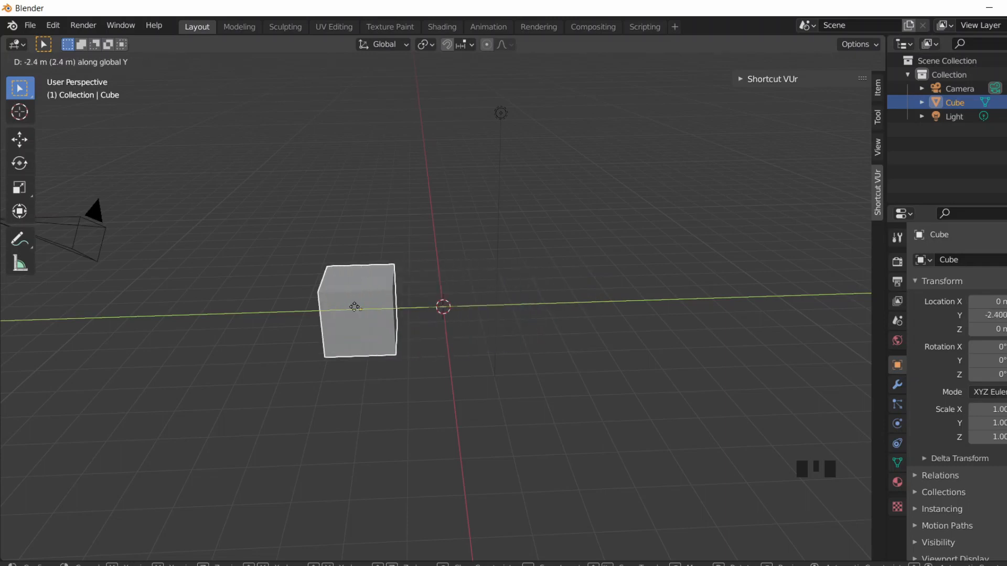
key("z")
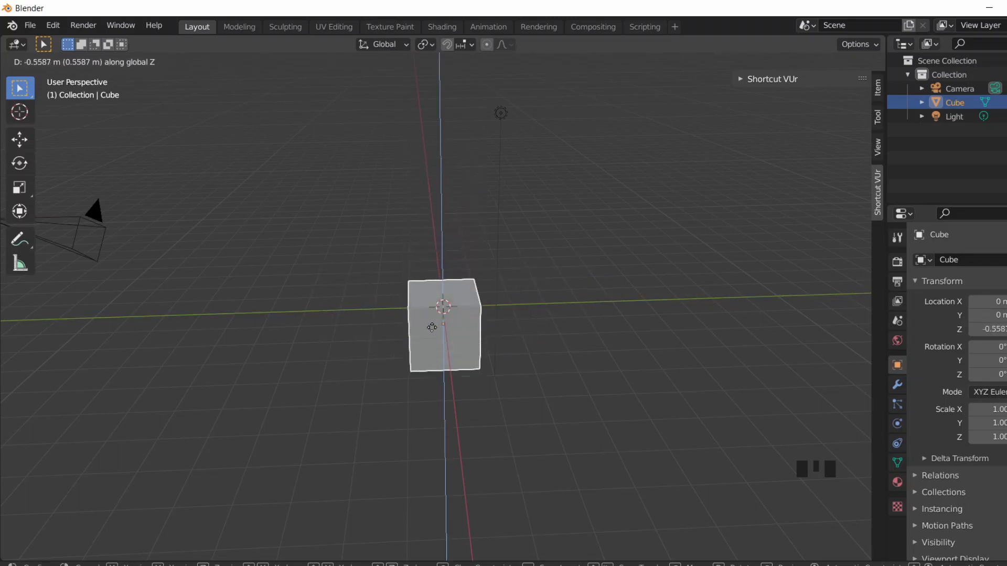
key("Escape")
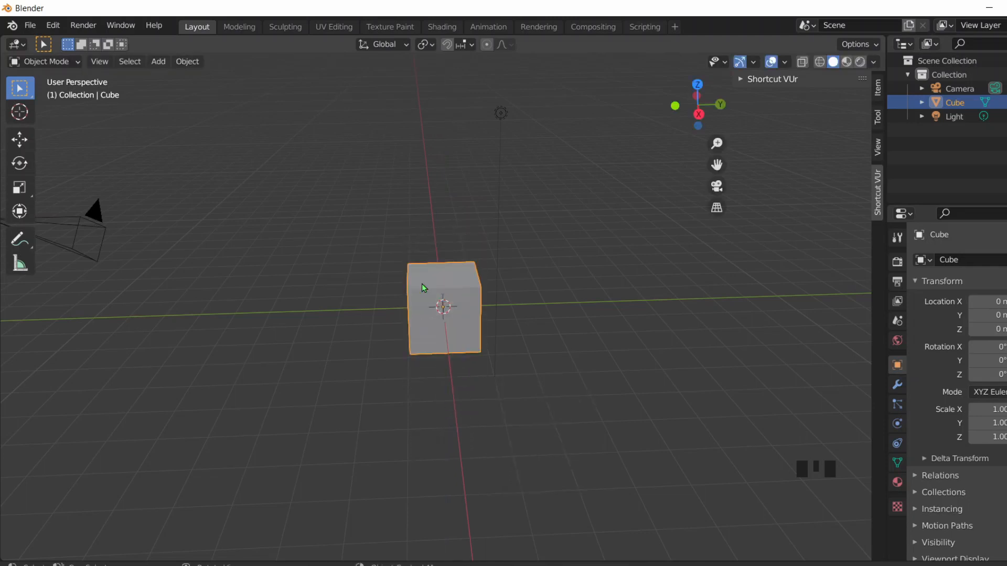
Step: Display the cube's Item transform properties, including its dimensions, in the 3D viewport sidebar
key("n")
key("n")
left_click(880, 91)
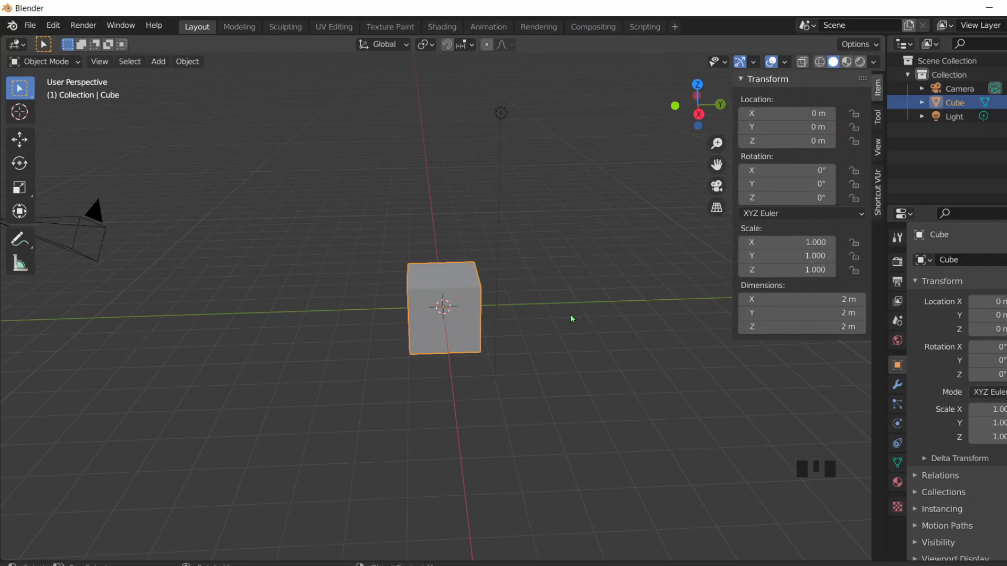
Step: Add a second cube mesh at the origin and try moving it upward along the Z axis
left_click(545, 380)
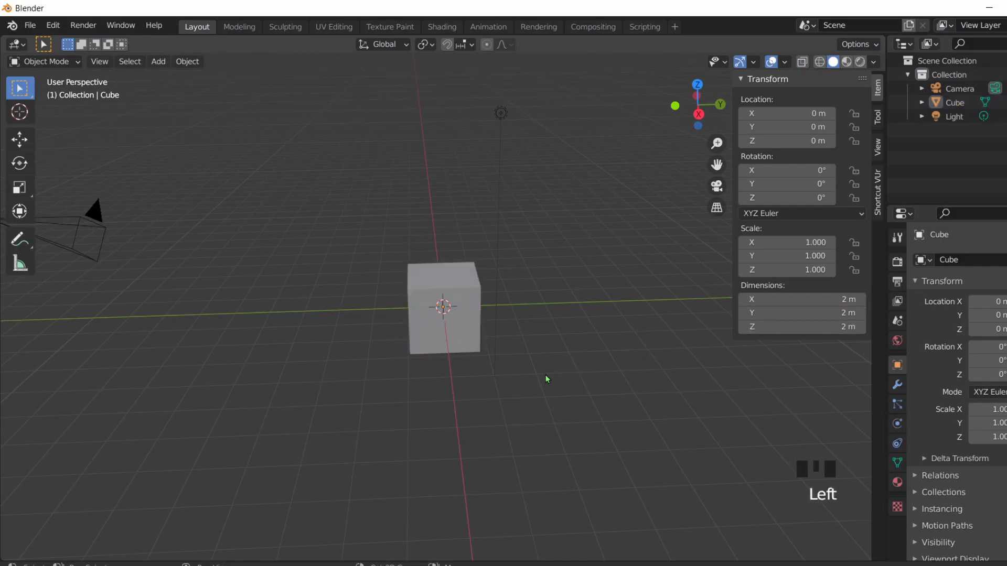
key("shift+a")
mouse_move(520, 293)
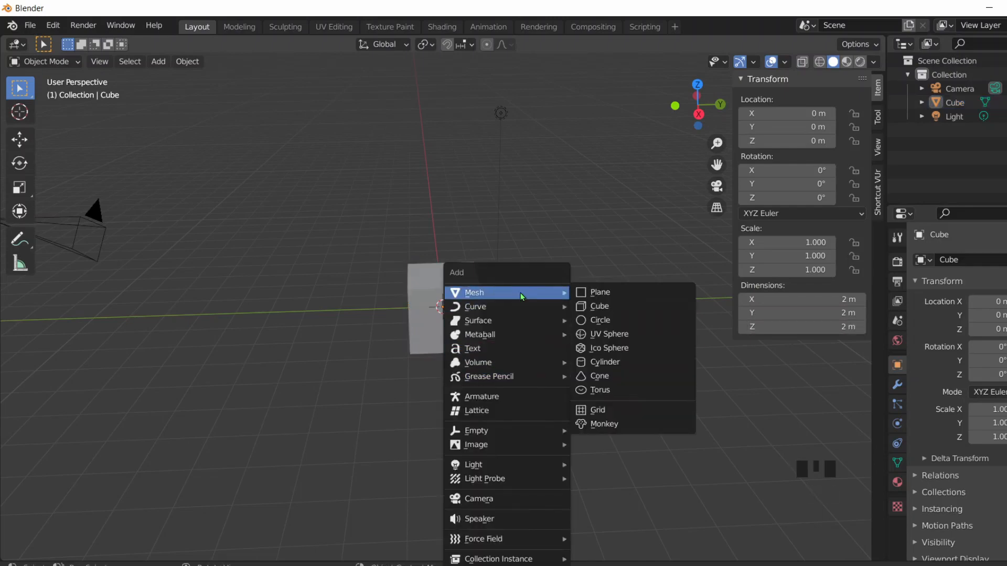
left_click(609, 311)
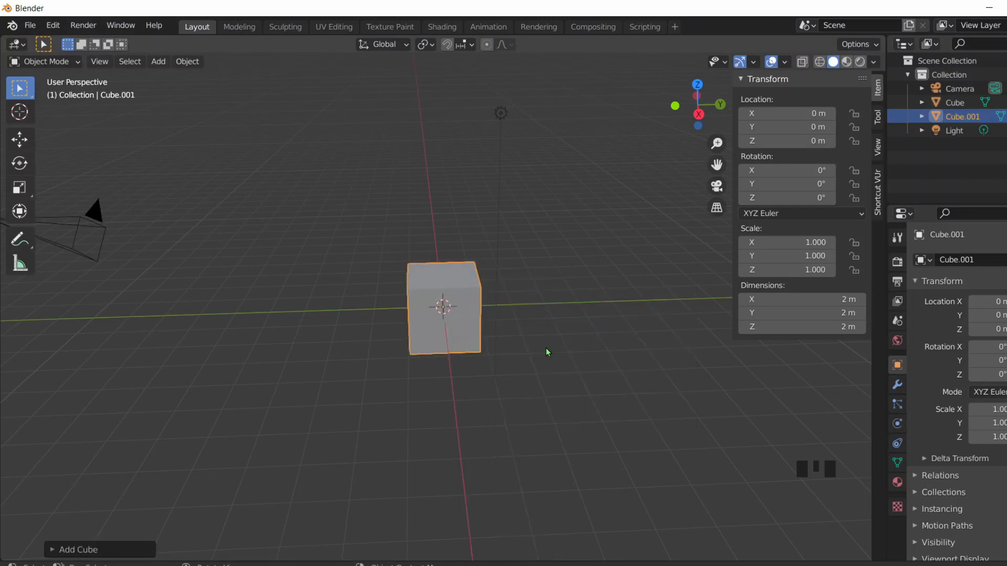
key("g")
key("z")
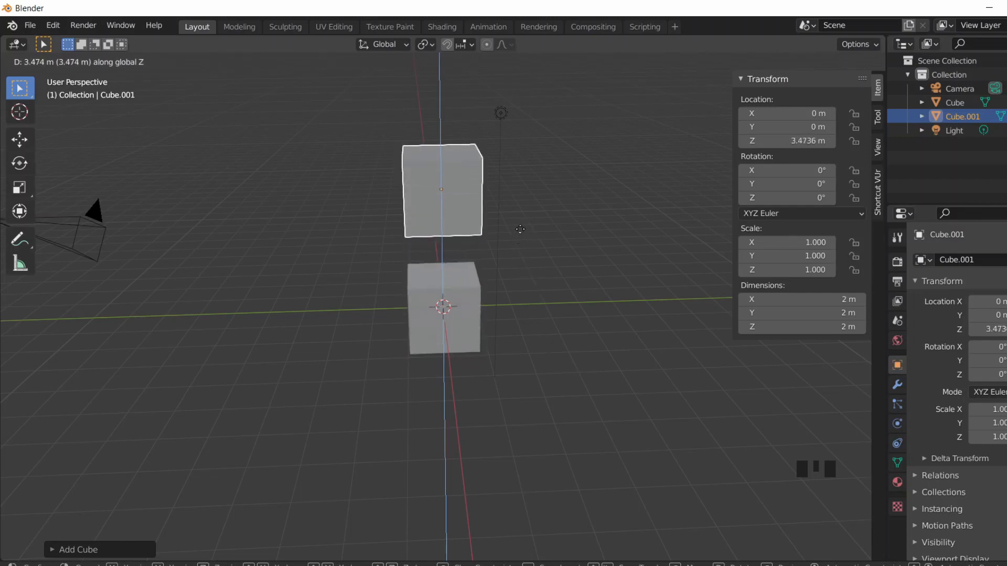
key("Escape")
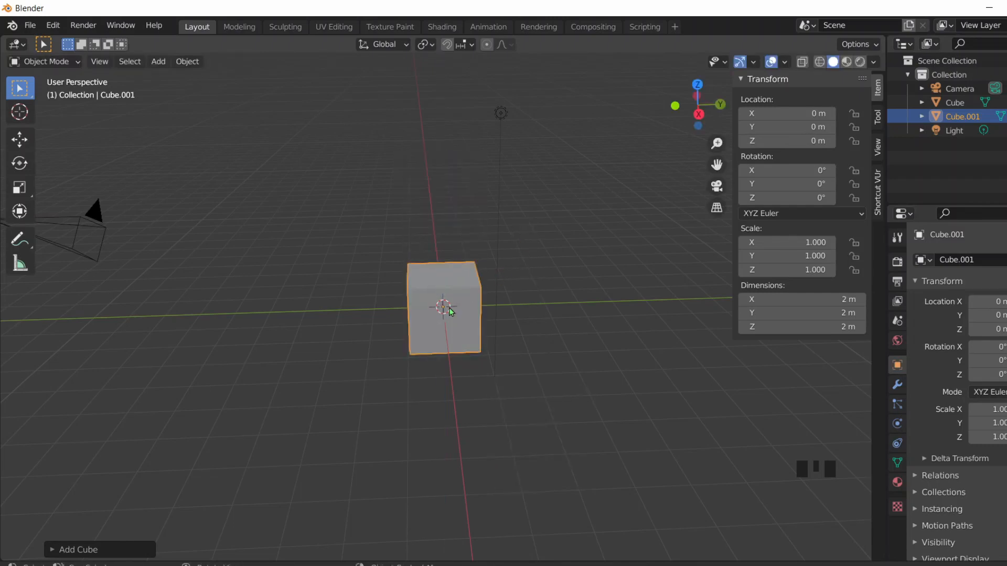
Step: Delete the newly added second cube, Cube.001, keeping the original one
left_click(464, 303)
left_click(950, 117)
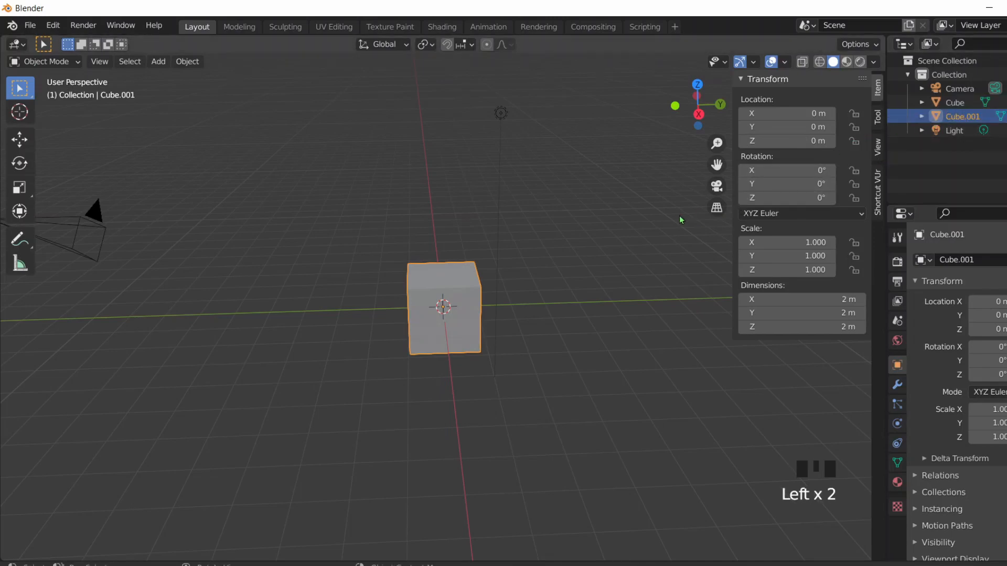
key("Delete")
Step: Set the original cube's dimensions to 6 m in X, 6 m in Y and 1 m in Z
left_click(430, 313)
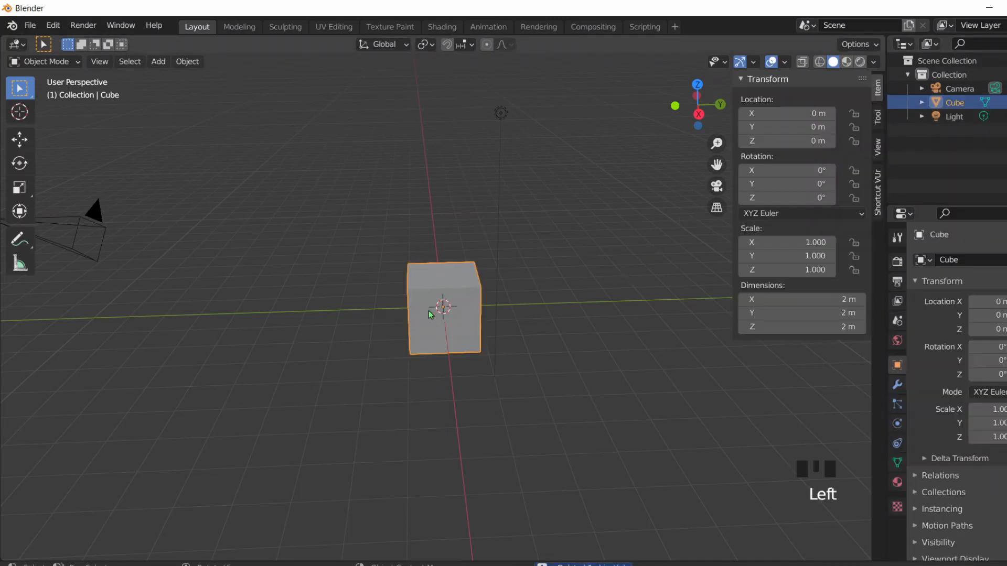
double_click(816, 304)
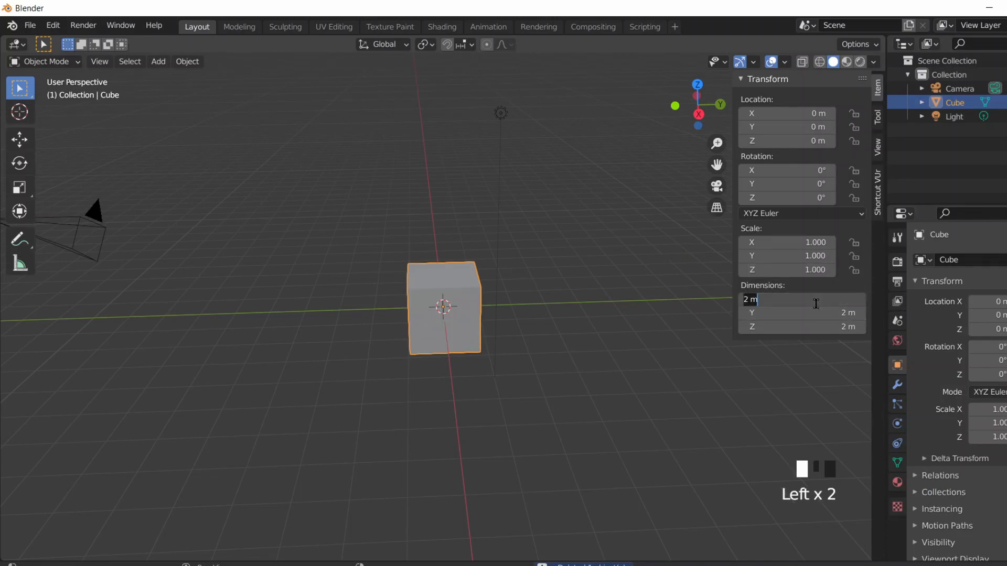
type("6")
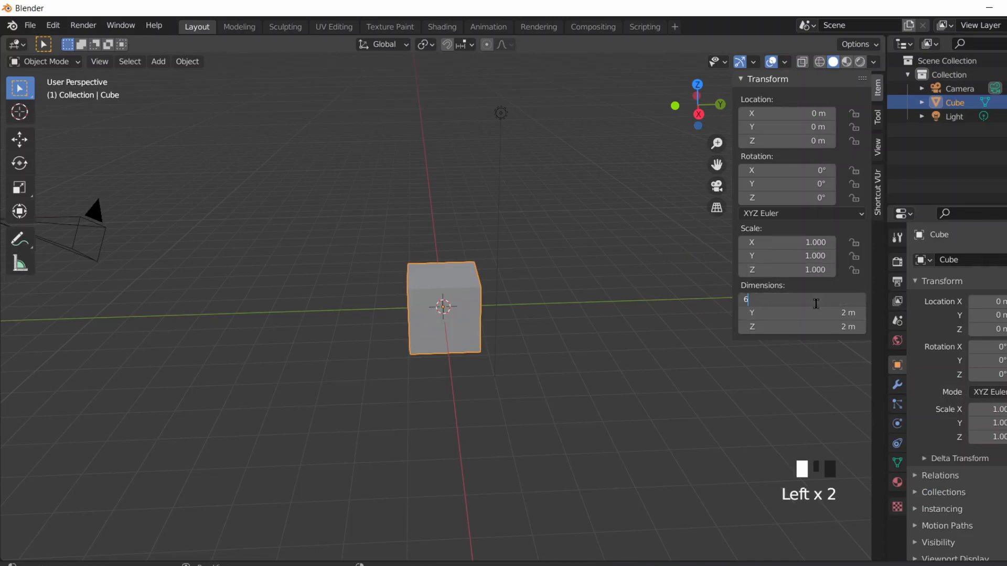
key("Return")
left_click(816, 313)
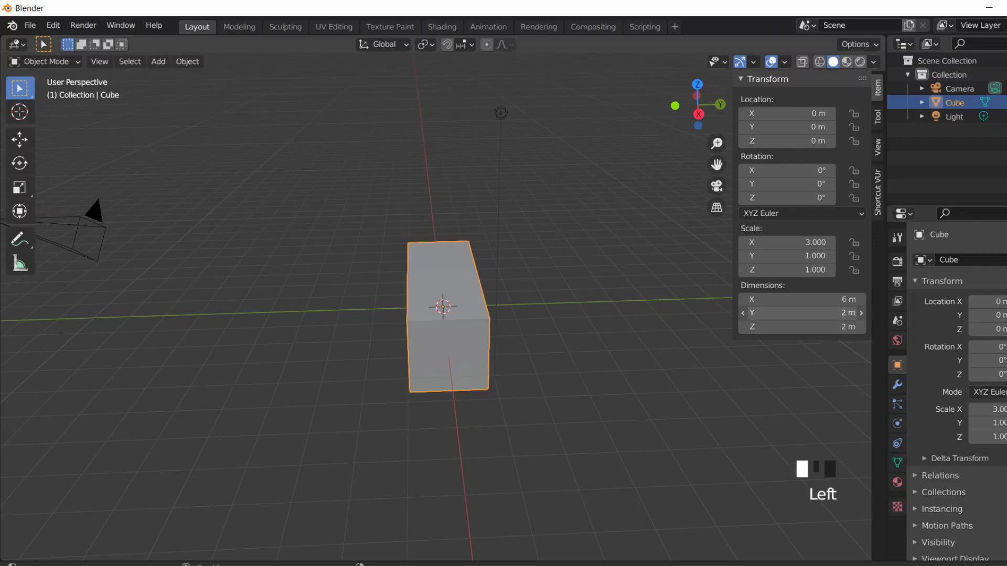
type("6")
key("Return")
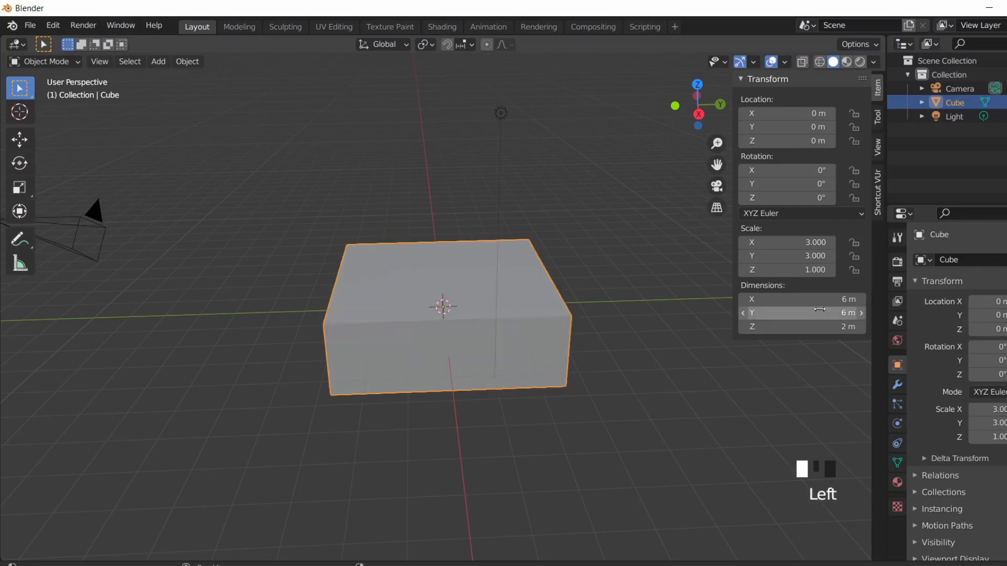
key("BackSpace")
left_click(823, 326)
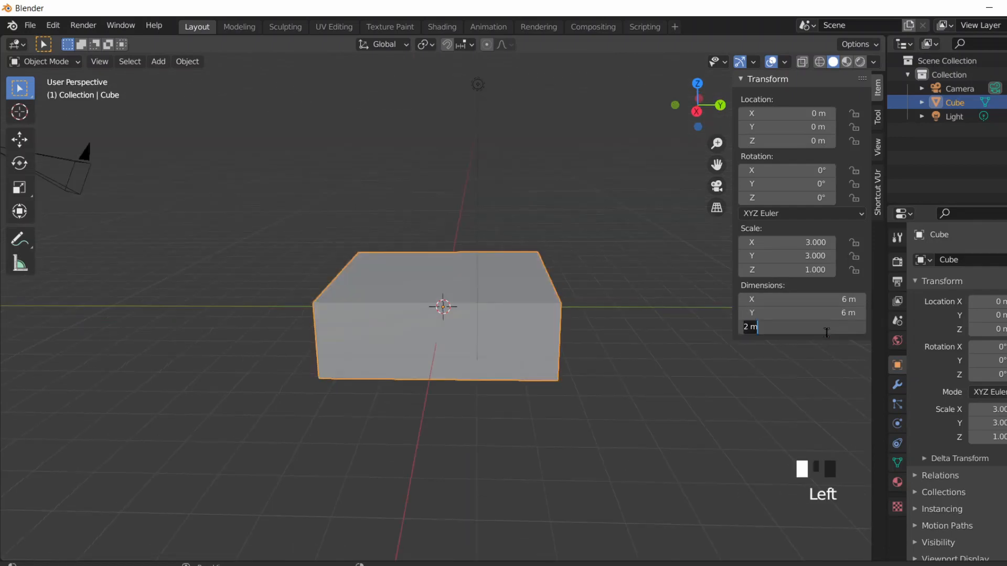
type("1")
key("Return")
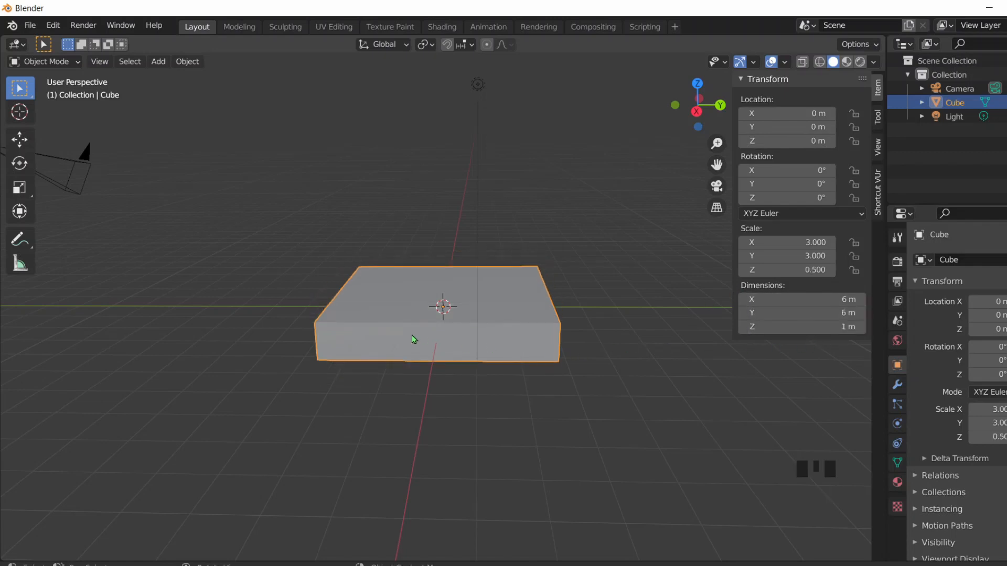
Step: Enter Edit Mode on the flattened cube
scroll(497, 305, "up", 2)
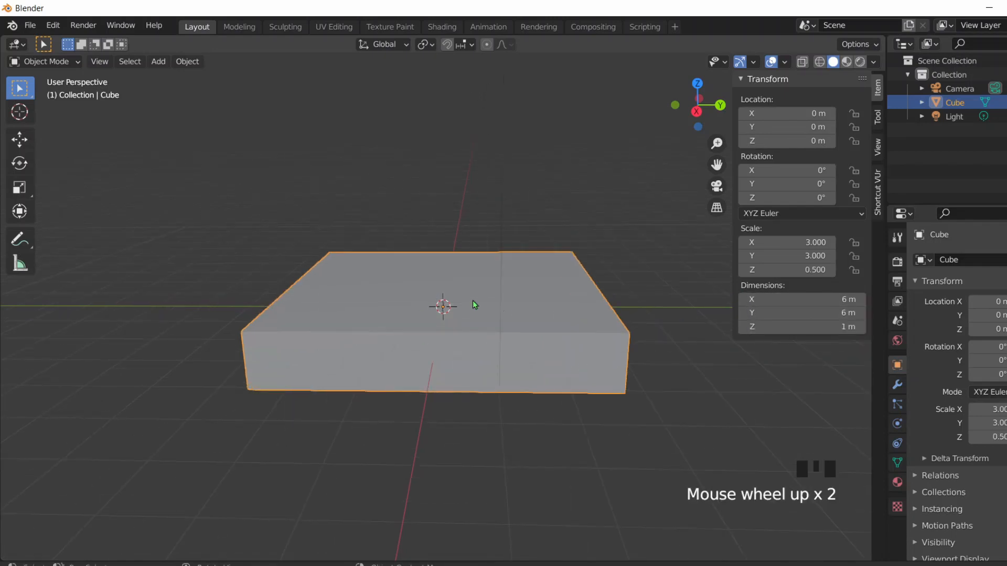
middle_click_drag(473, 301, 428, 290)
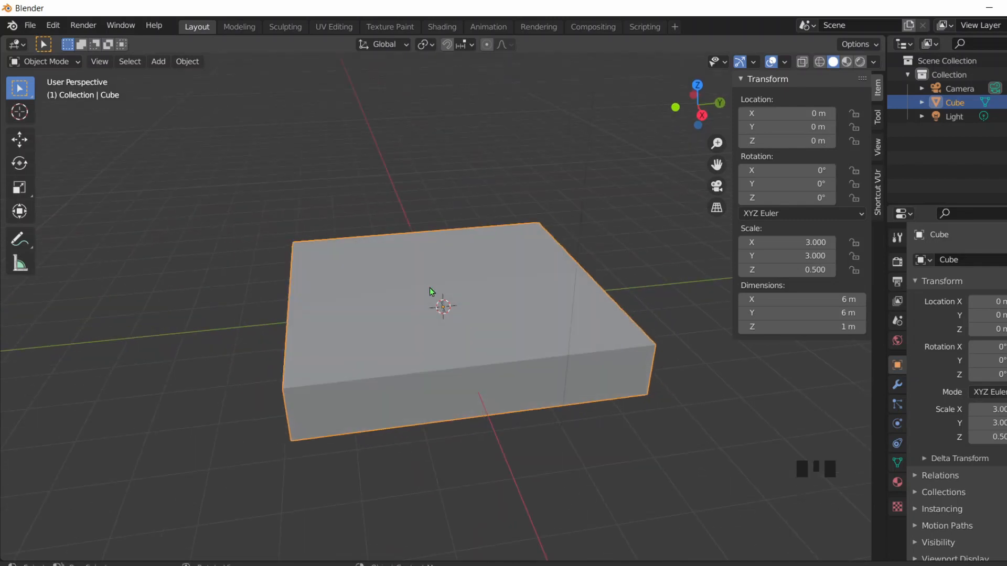
left_click(412, 293)
key("Tab")
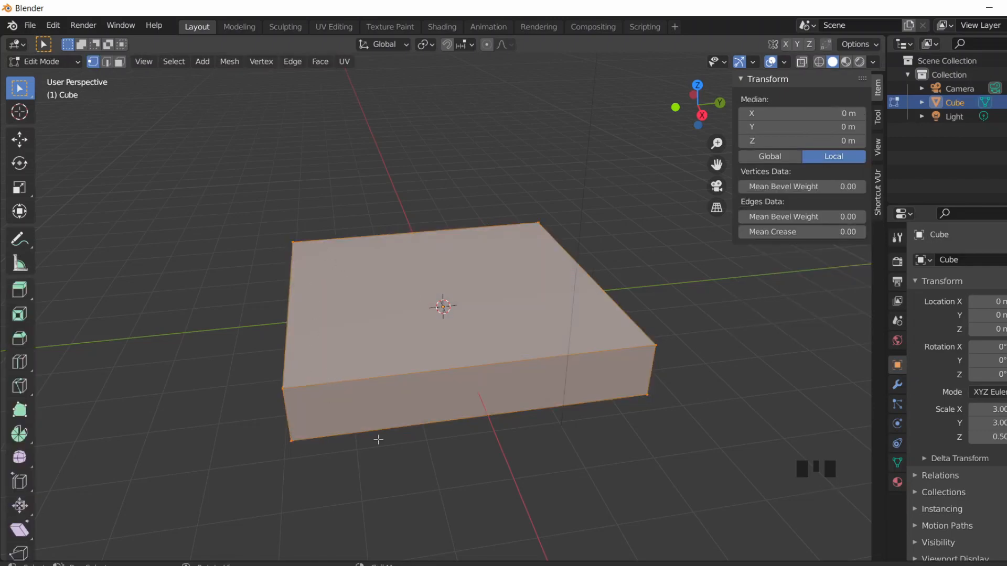
Step: Clear the mesh selection and select individual corner vertices of the front face one at a time, ending with the upper corner on the +Y side
middle_click_drag(378, 440, 359, 403)
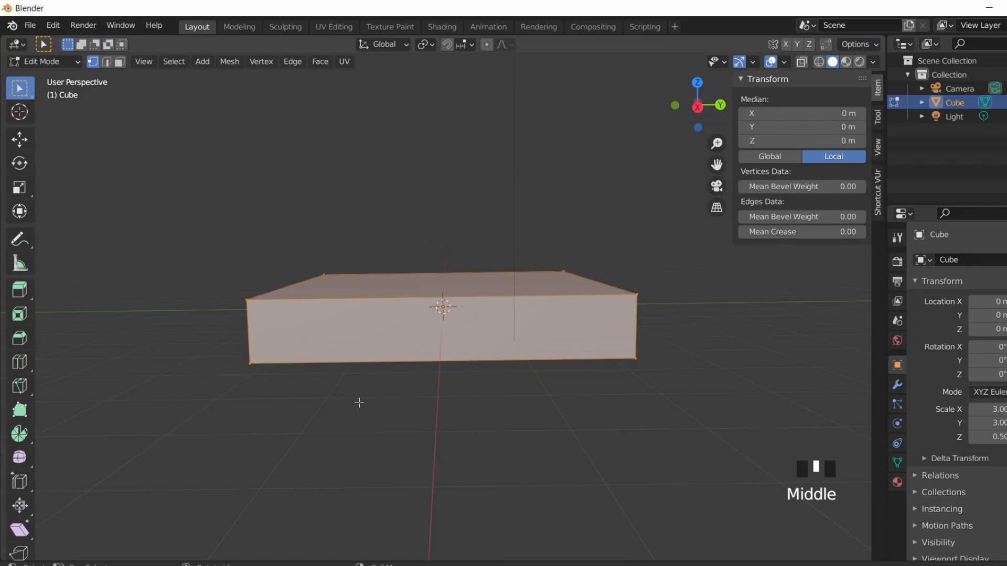
left_click(333, 389)
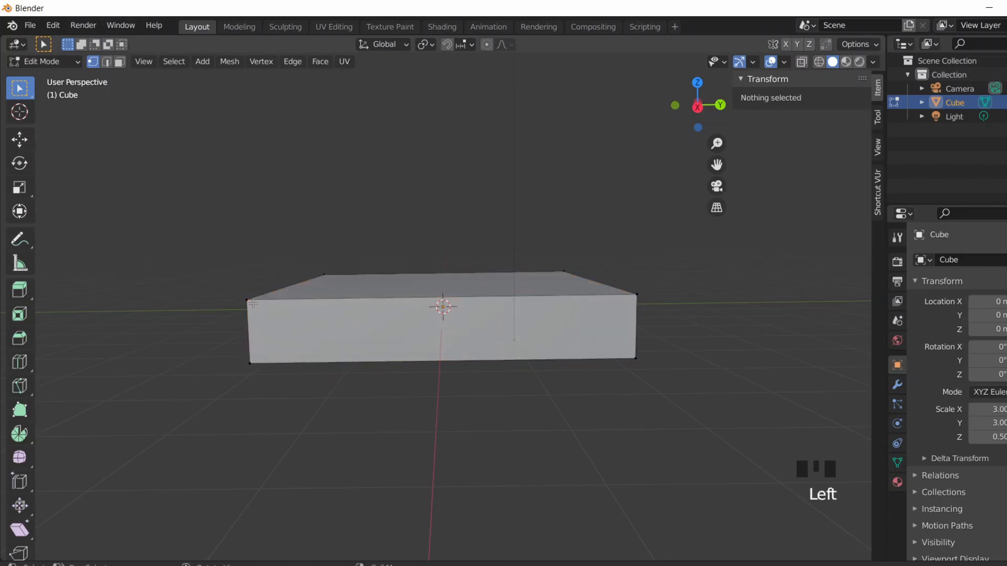
left_click(247, 301)
left_click(249, 363)
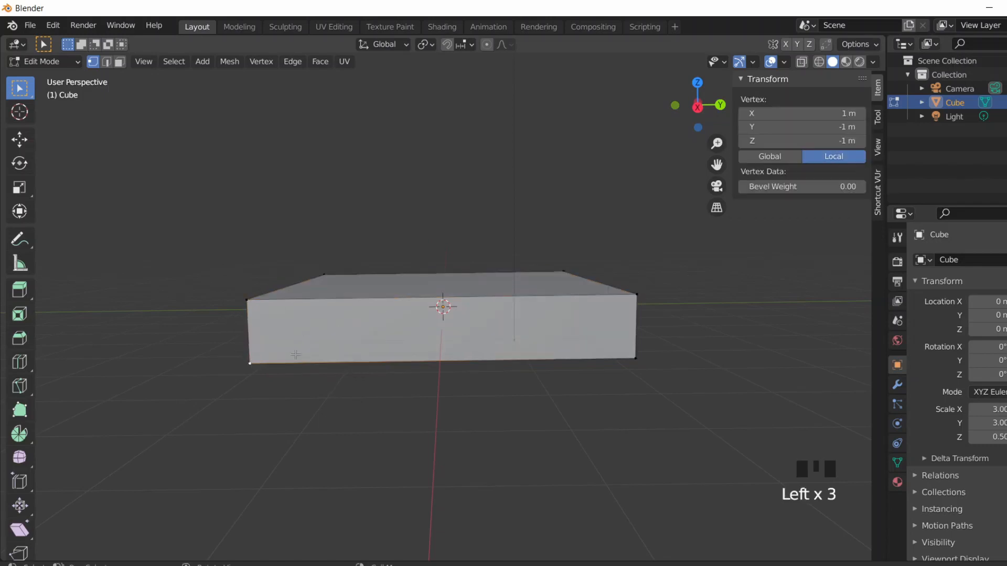
left_click(632, 297)
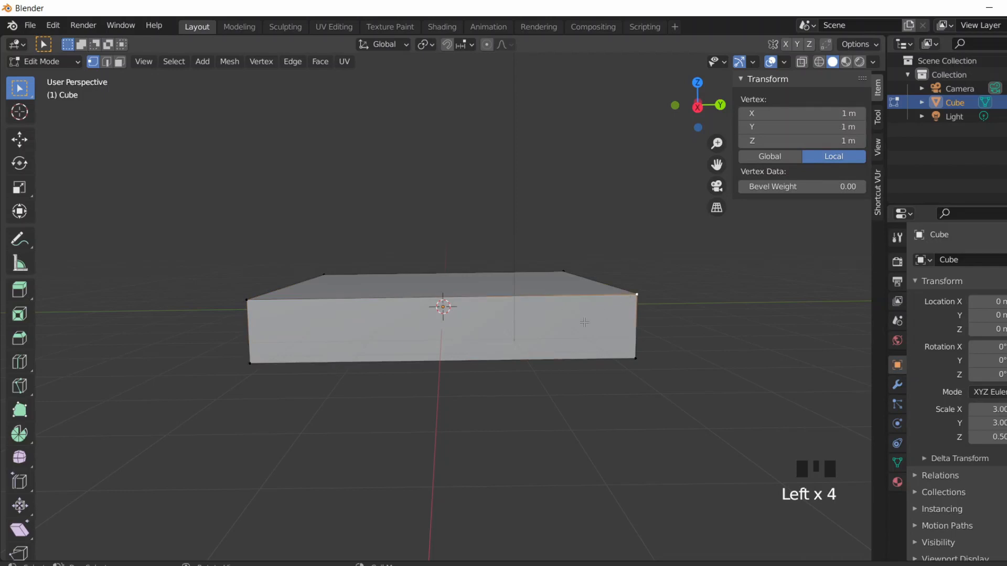
Step: In edge select mode, select the front face's upper edge, lower edge and +Y vertical edge one at a time
key("2")
left_click(513, 296)
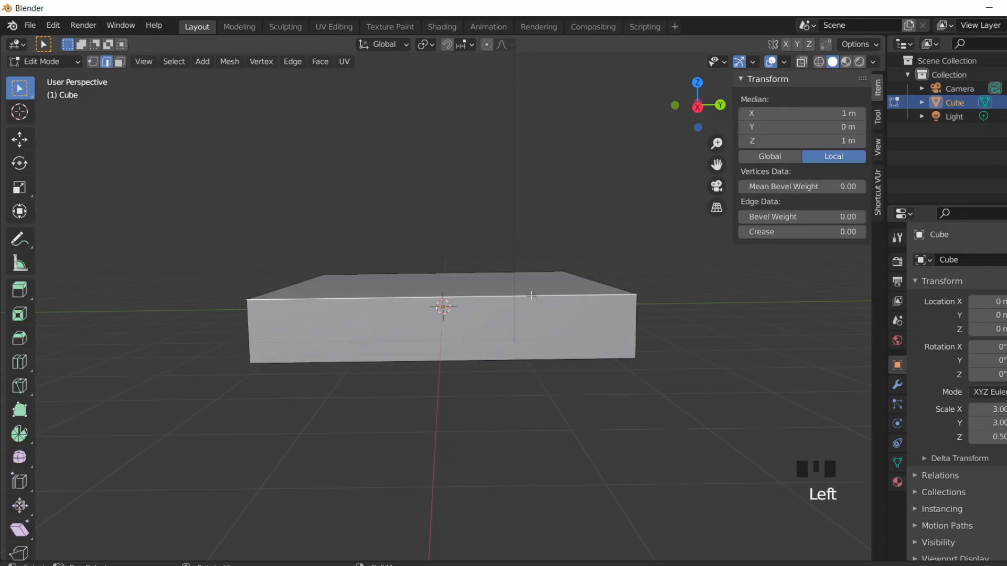
left_click(545, 365)
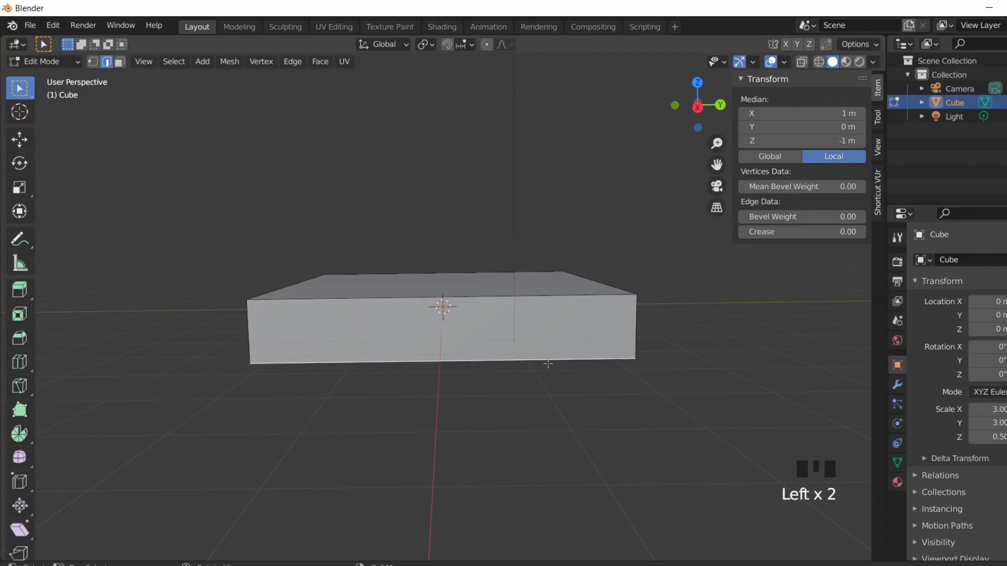
left_click(636, 331)
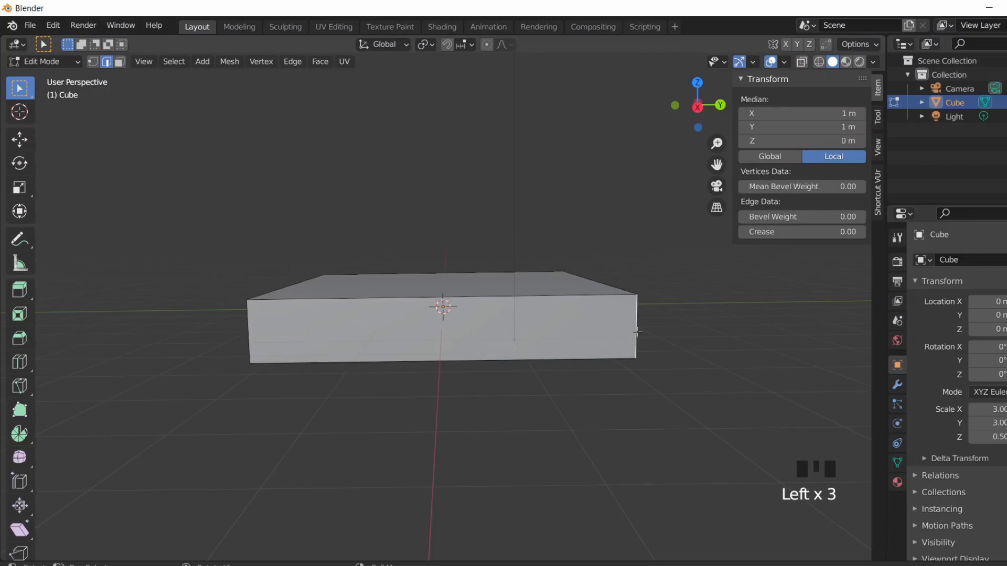
Step: In face select mode, select the block's front and top faces in turn, ending with the top face
key("3")
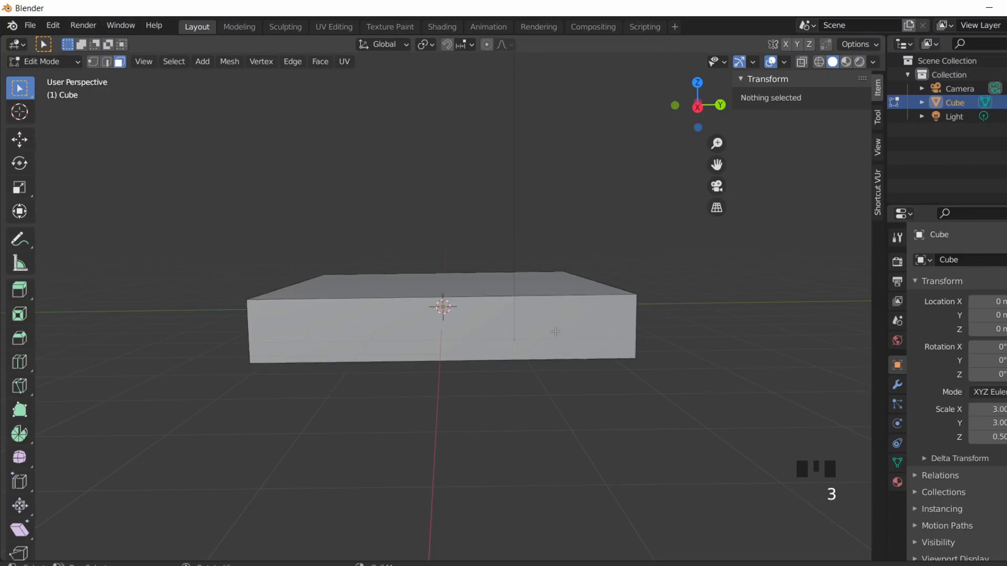
left_click(466, 331)
left_click(439, 283)
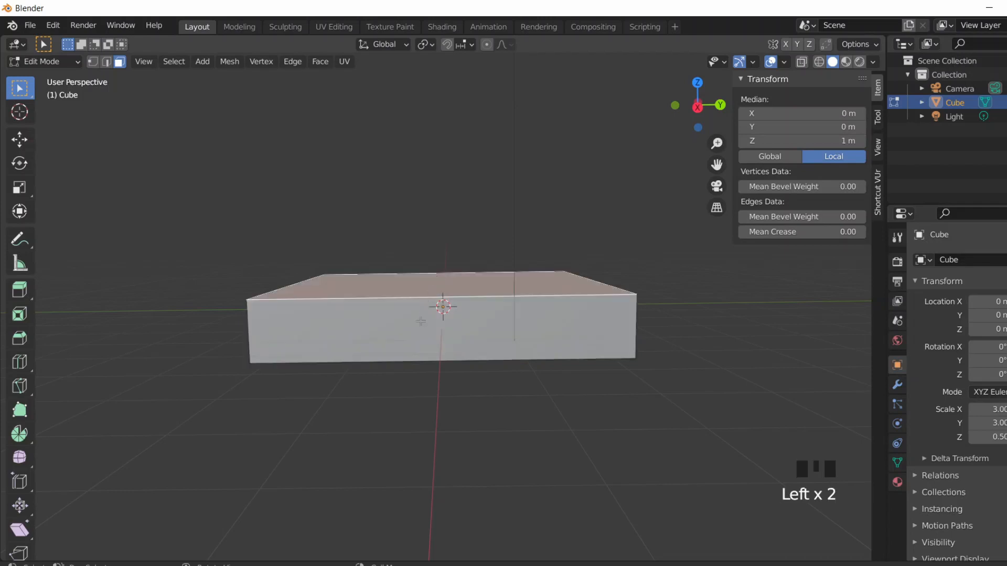
left_click(414, 336)
middle_click_drag(407, 346, 420, 396)
left_click(433, 317)
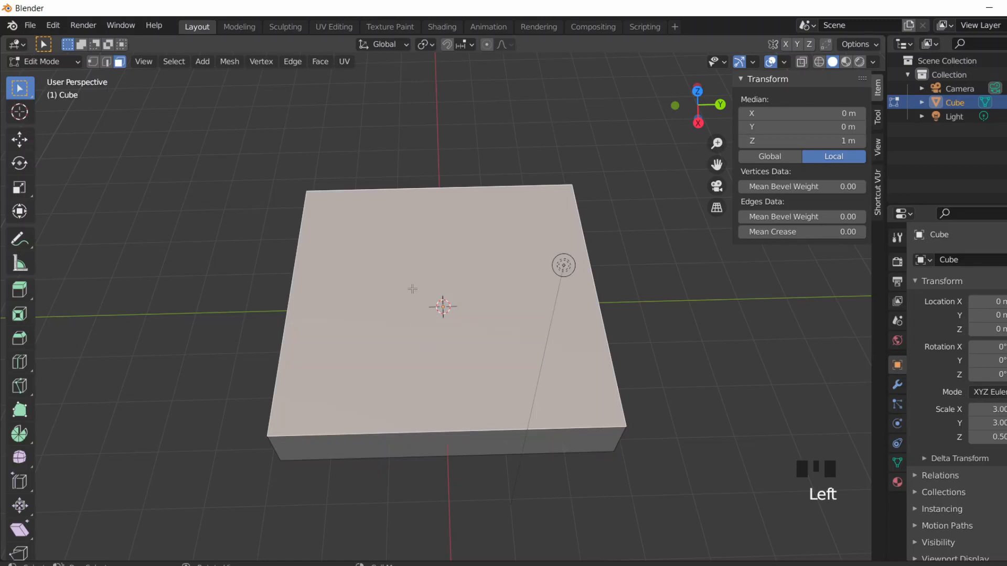
Step: Add a loop cut running along X near the block's +Y side and set its median Y to 0.85 m
key("ctrl+r")
left_click(447, 429)
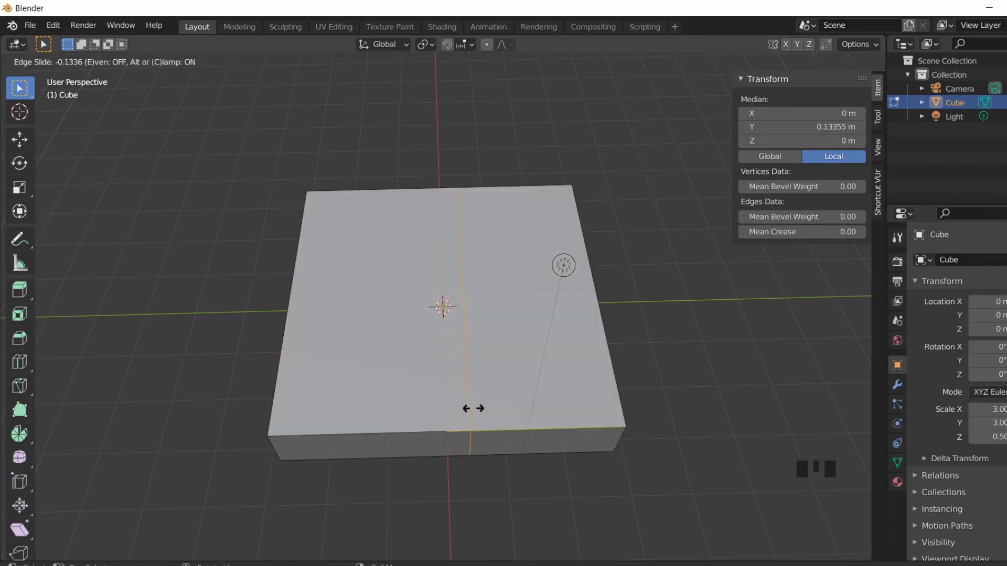
left_click(584, 394)
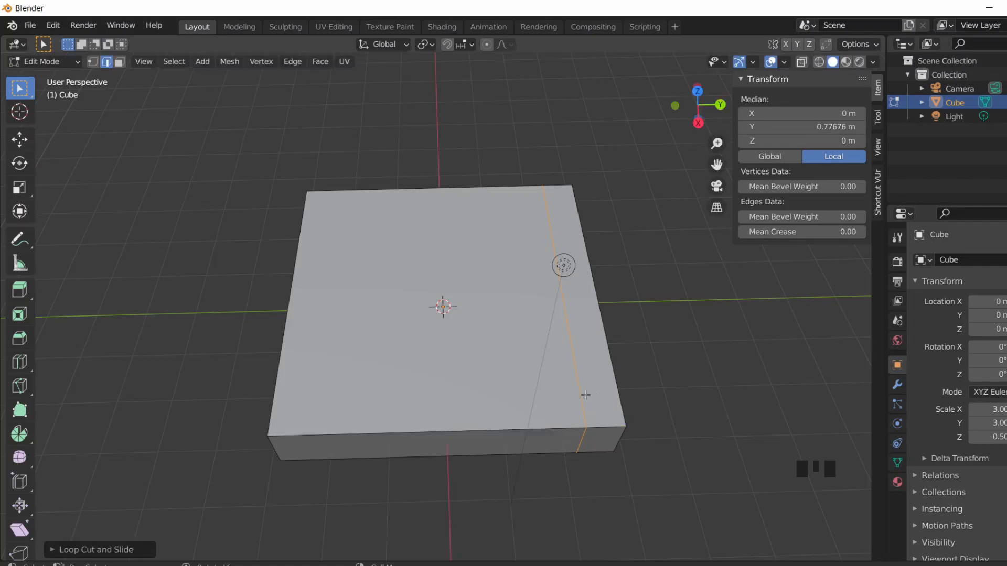
left_click(821, 126)
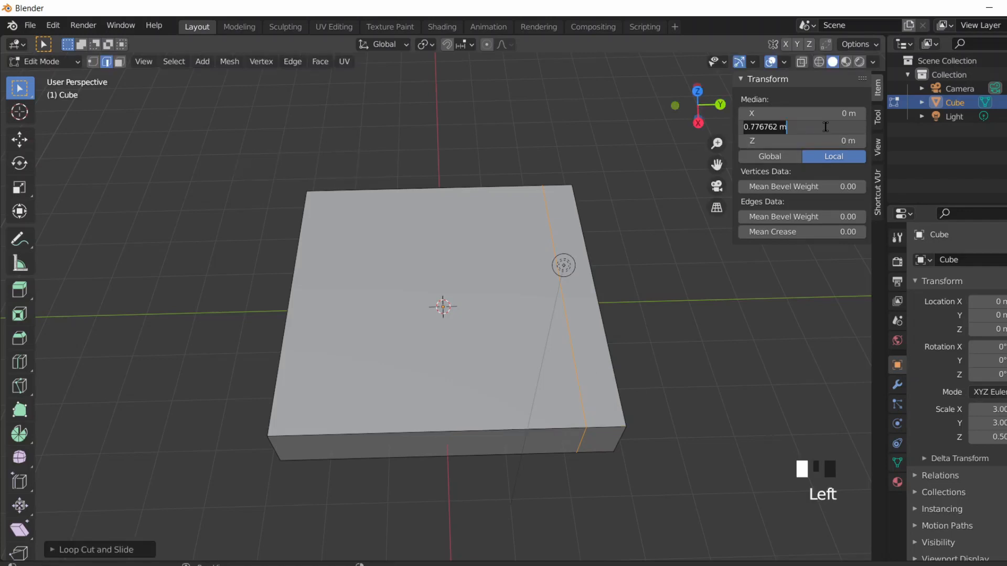
type("0.85")
key("Return")
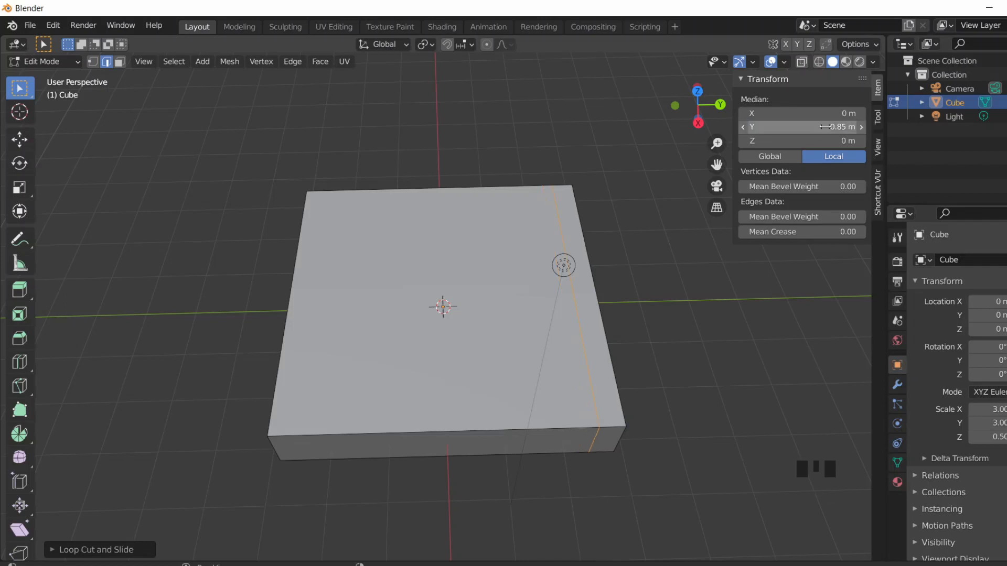
Step: Clear the loop selection and select the wide top face beside the cut in face select mode
left_click(391, 271)
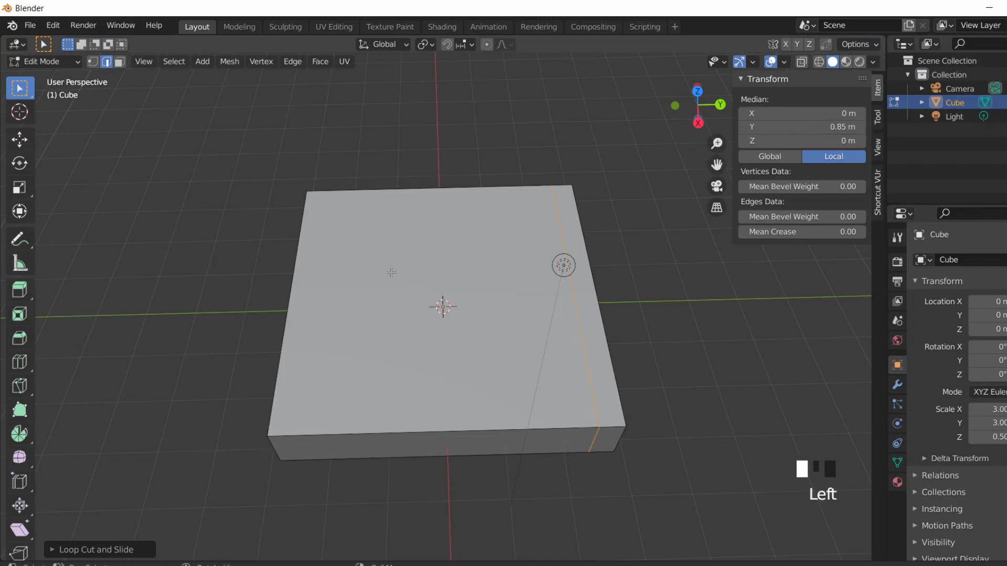
left_click(415, 284)
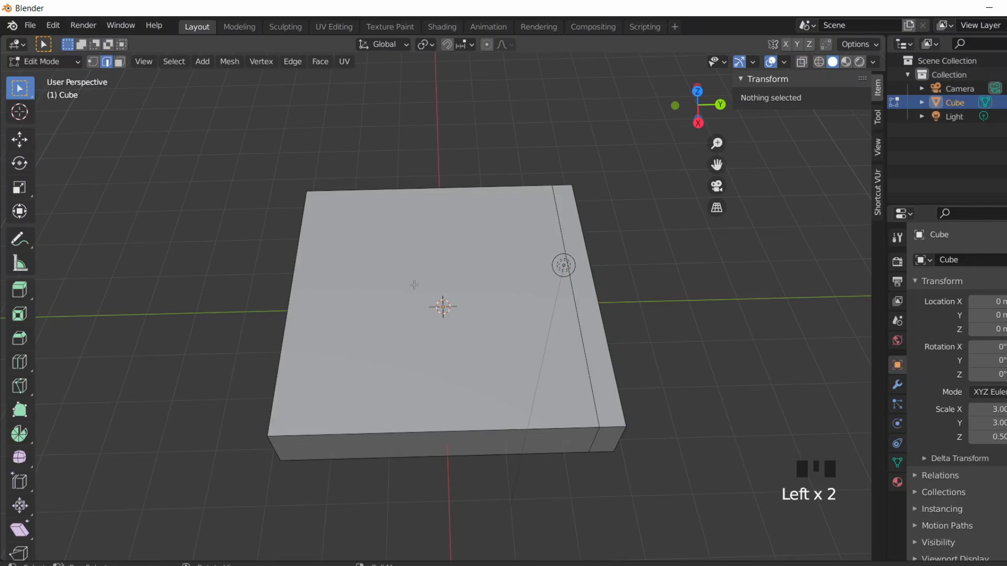
key("3")
left_click(410, 272)
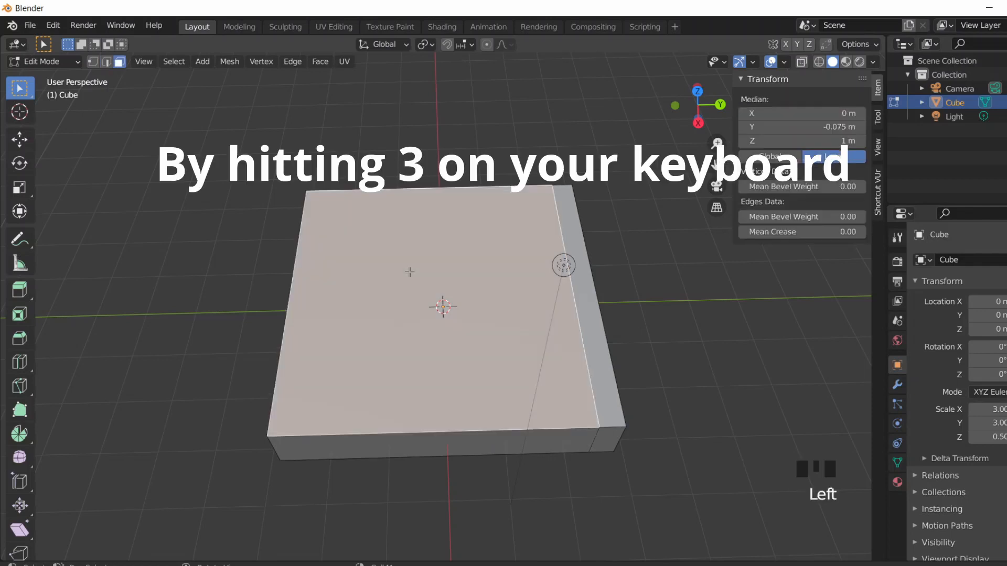
Step: Add a second loop cut along X near the block's -Y side and set its median Y to -0.85 m
key("ctrl+r")
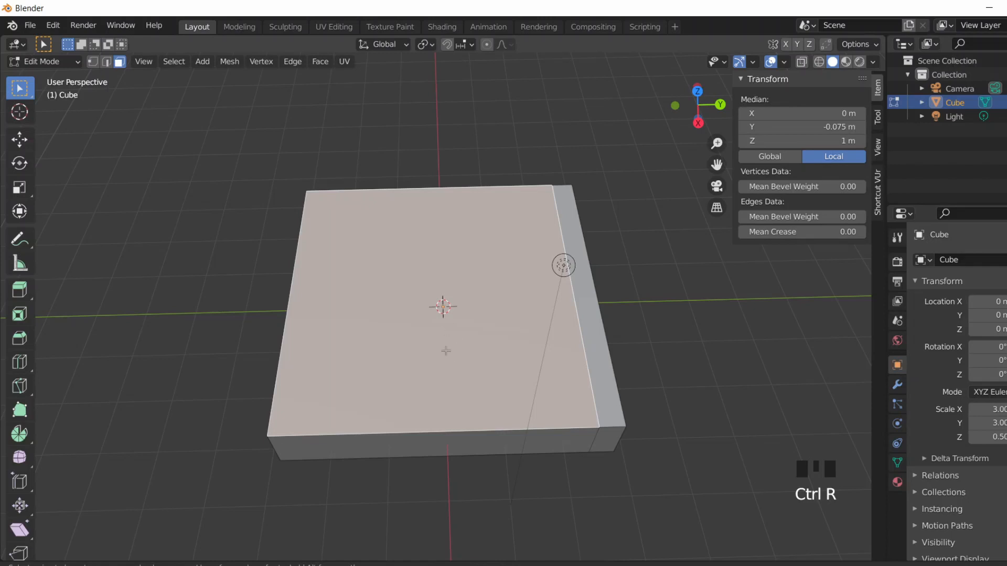
left_click(446, 427)
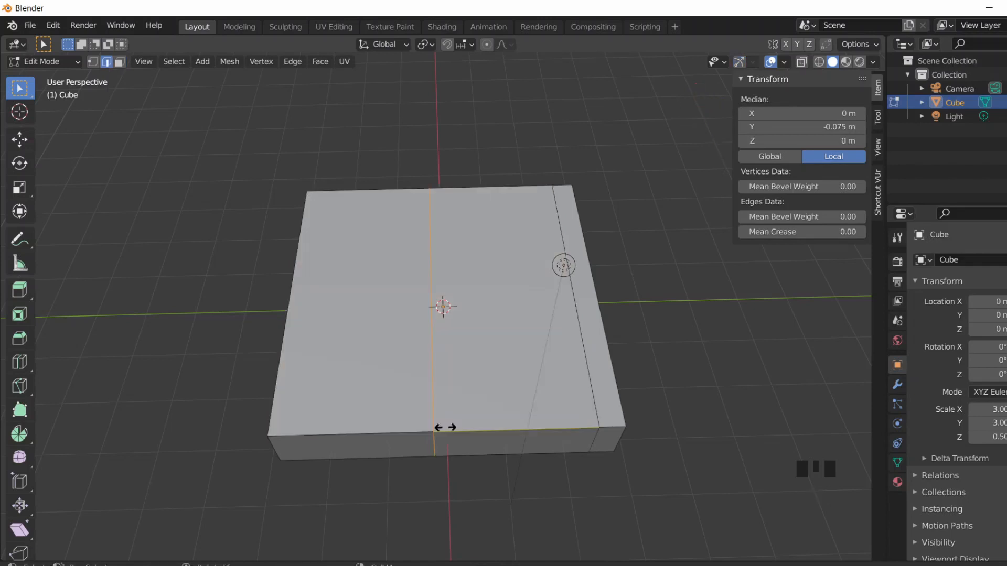
left_click(305, 409)
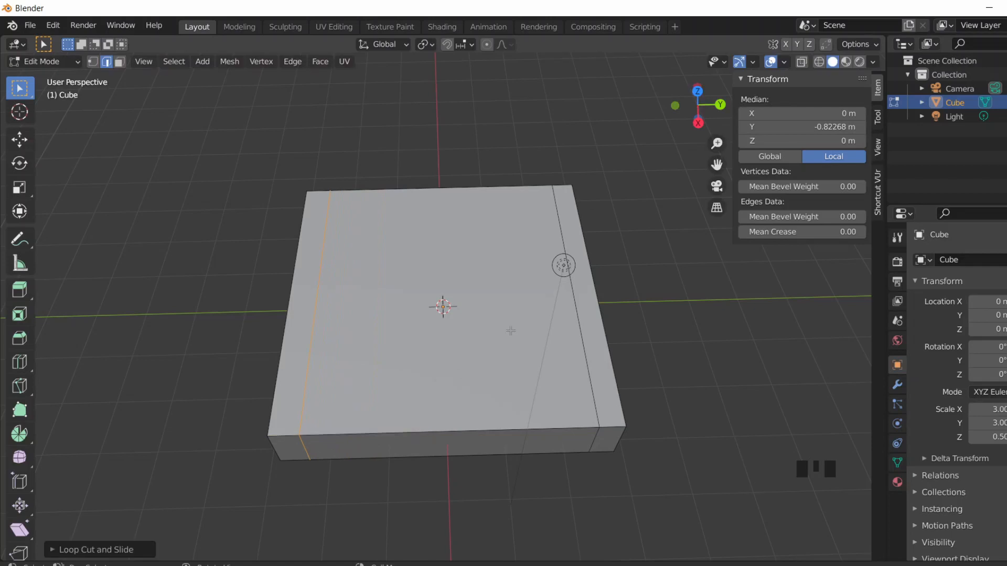
left_click(843, 127)
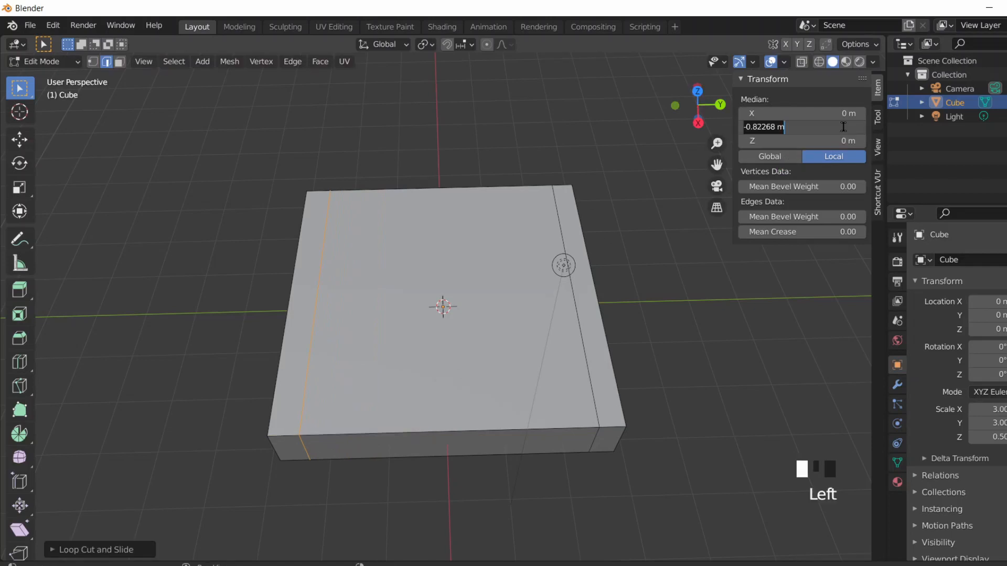
key("BackSpace")
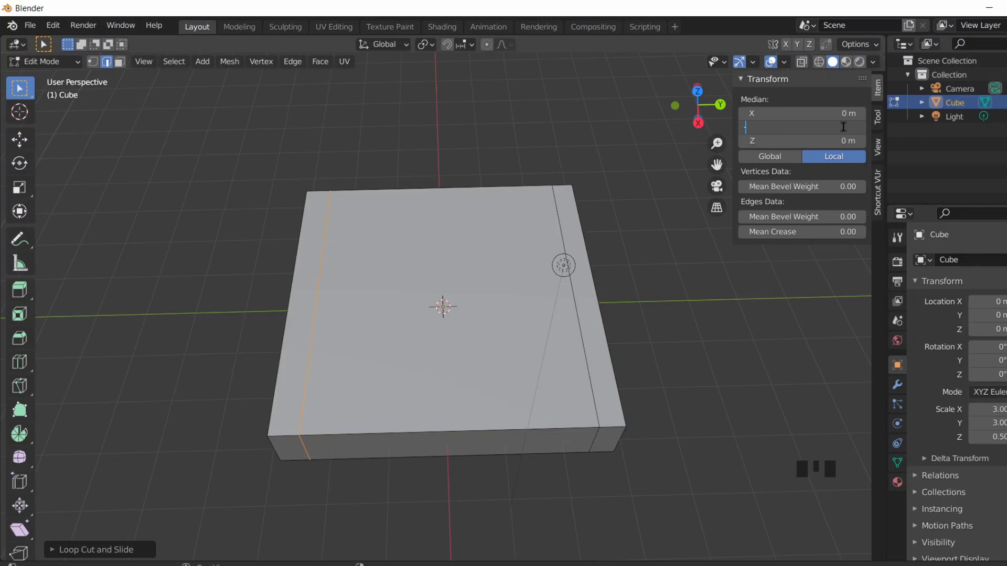
type("-.85")
key("Return")
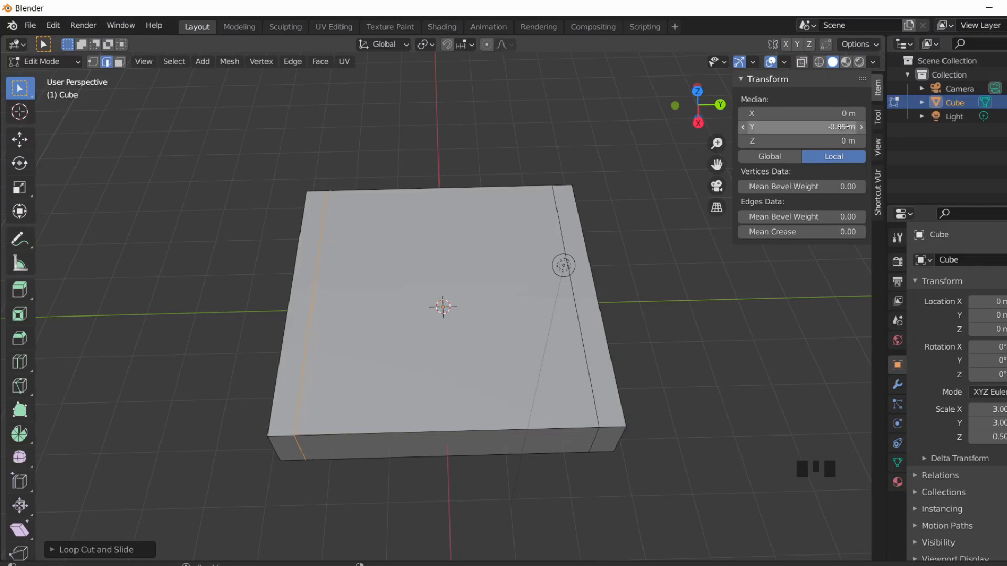
Step: Select the two new top edges and the middle front top edge one at a time, and toggle Edit Mode off and on
left_click(573, 298)
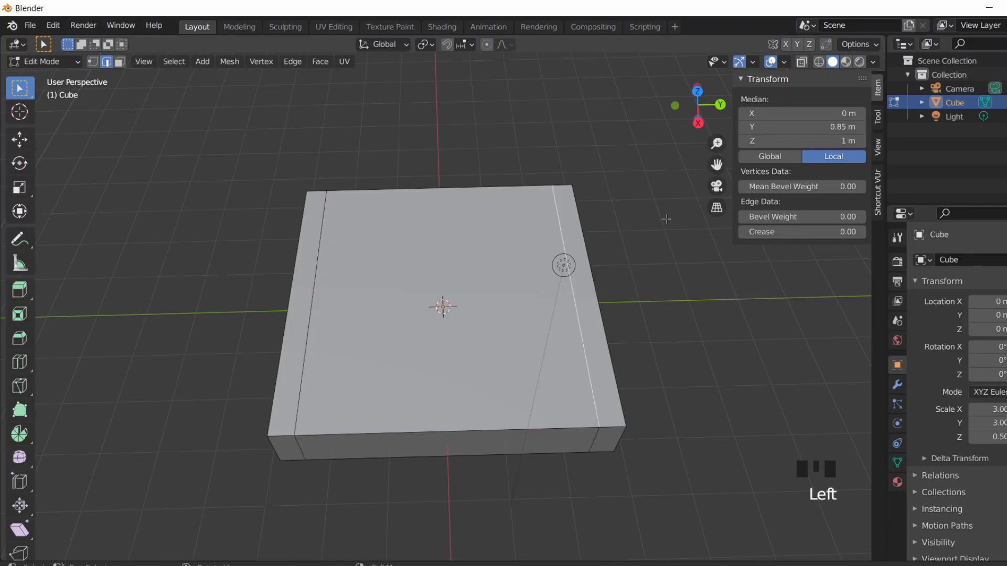
left_click(315, 269)
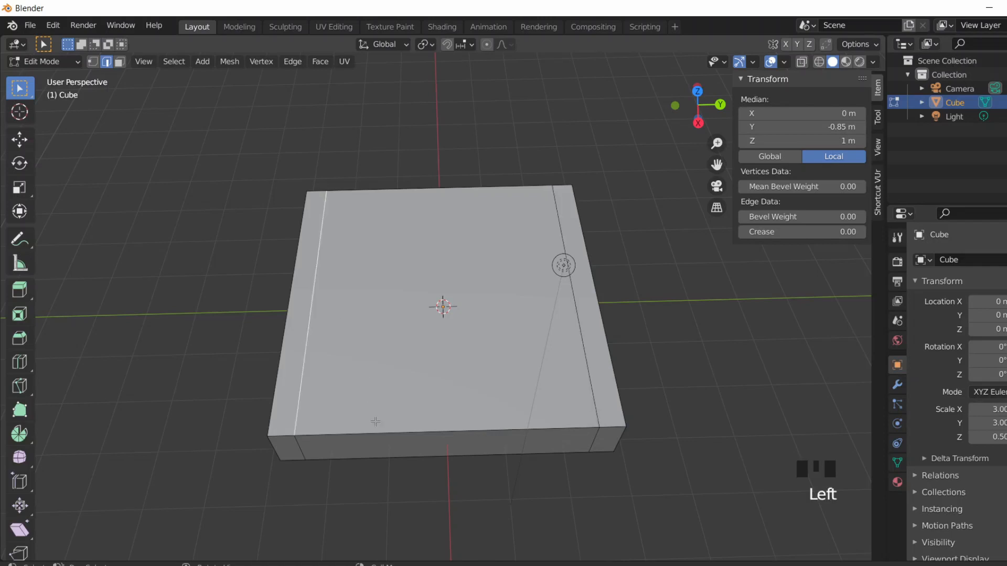
middle_click_drag(381, 466, 376, 398)
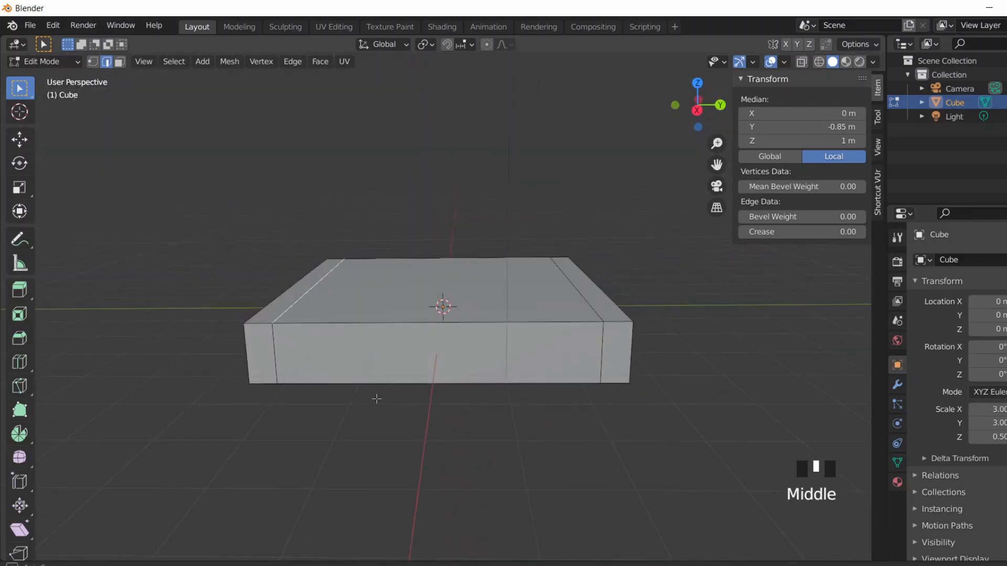
left_click(510, 294)
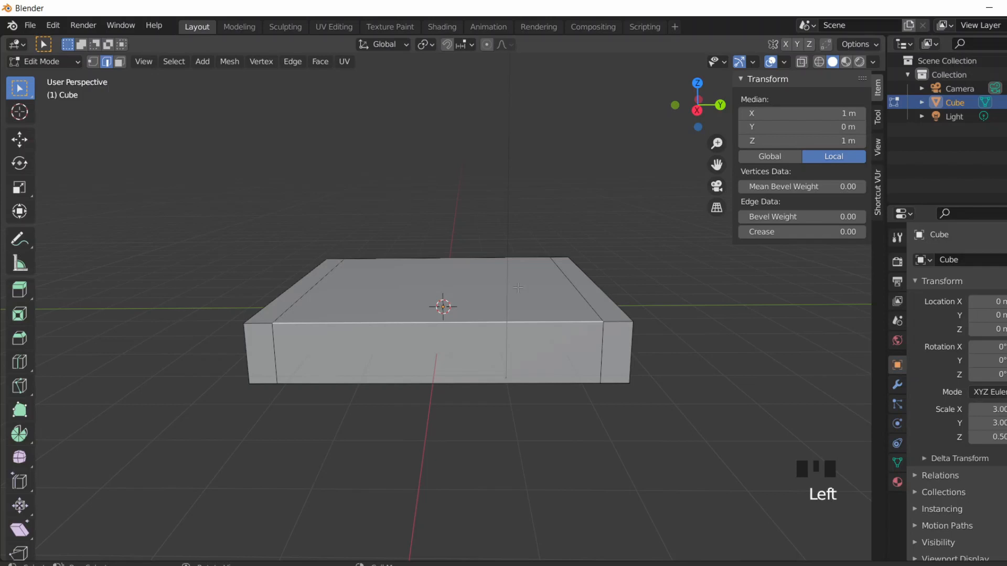
key("Tab")
key("Tab")
Step: Extrude the two narrow outer strips of the top surface upward about 0.46 m along global Z
left_click(603, 301)
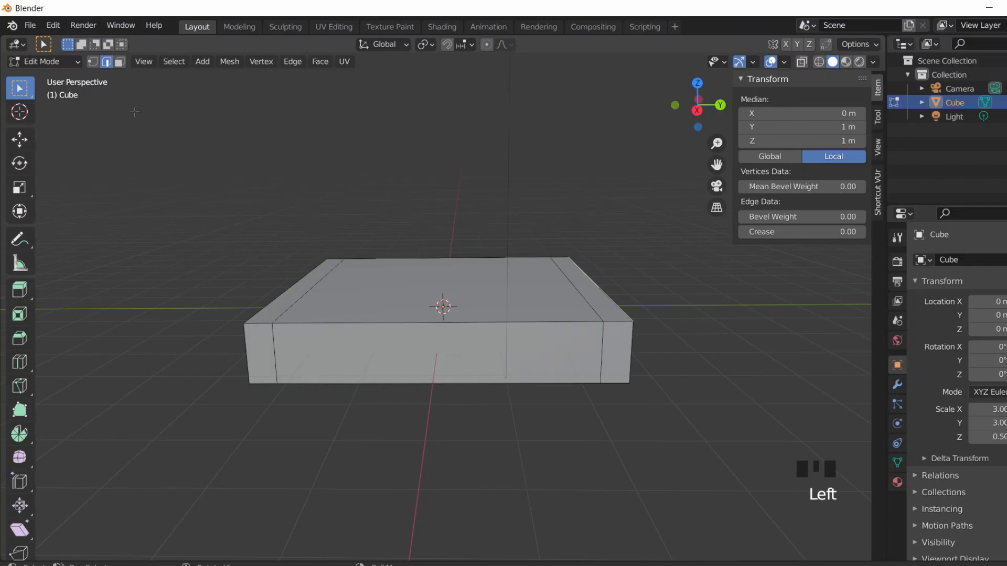
key("3")
left_click(294, 293)
left_click(602, 303)
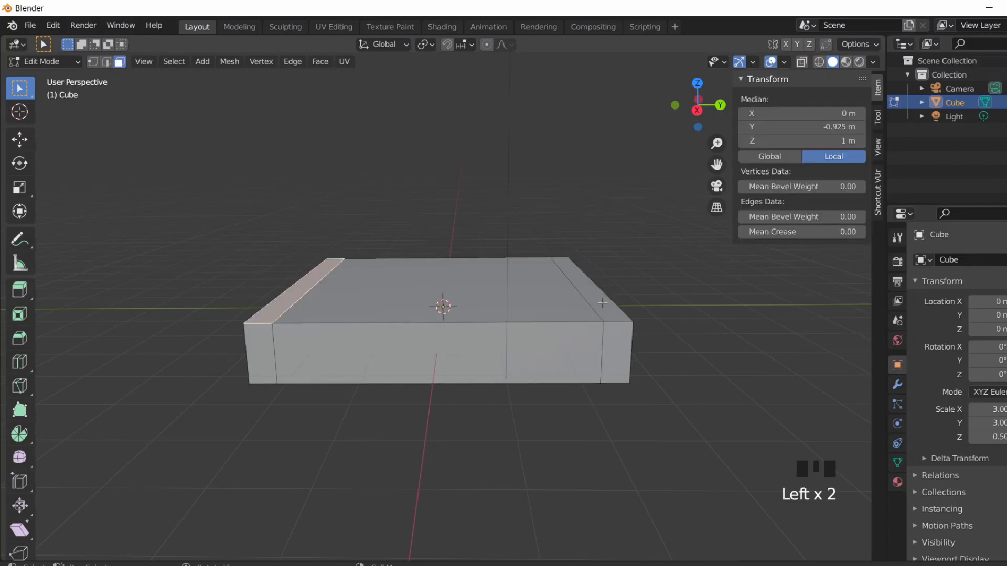
left_click(606, 311, "shift")
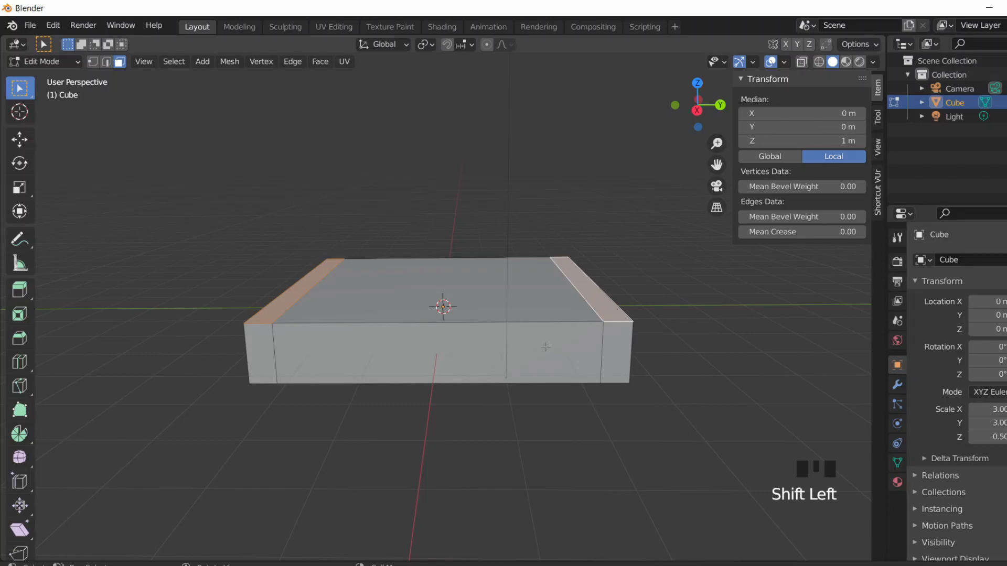
key("e")
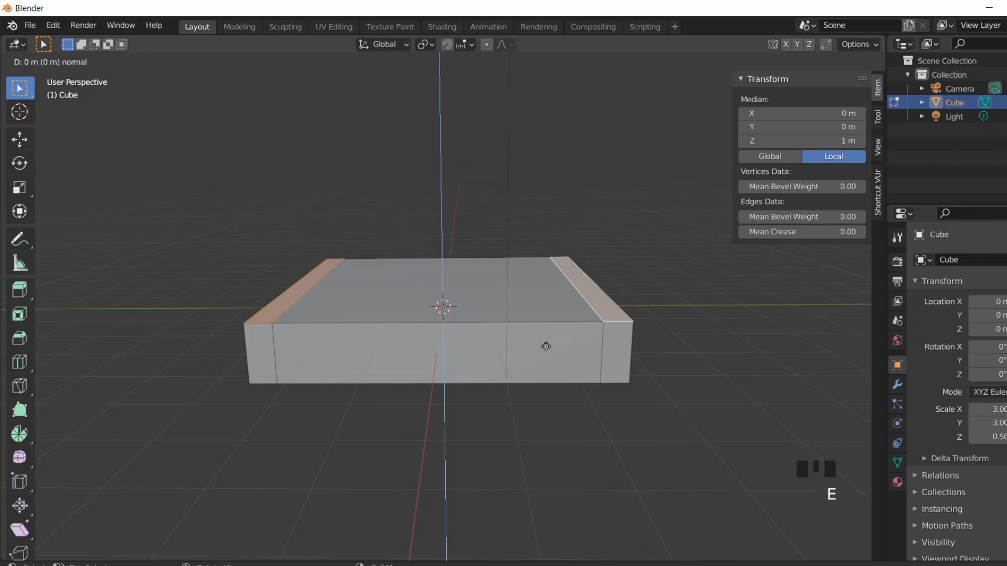
key("z")
key("z")
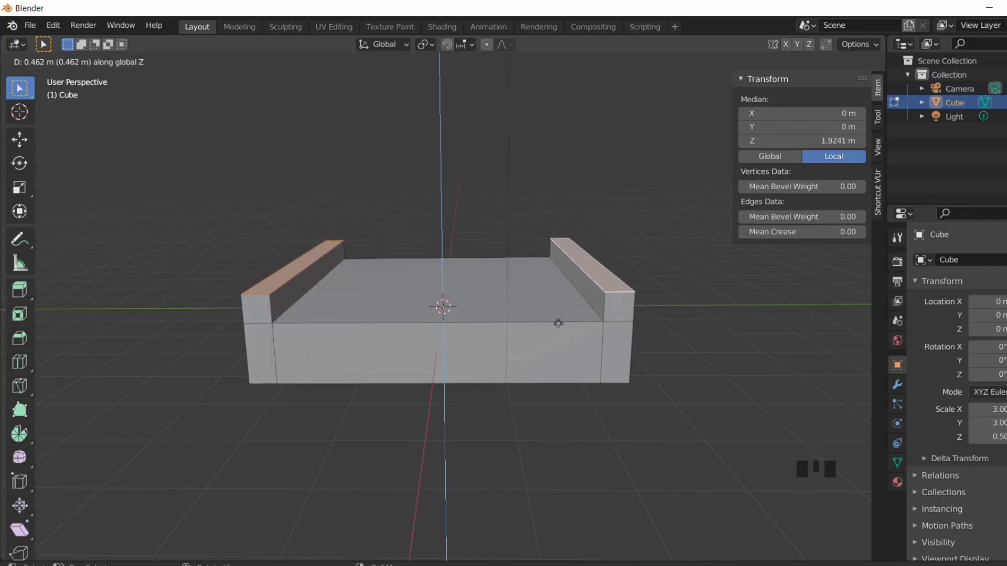
left_click(558, 323)
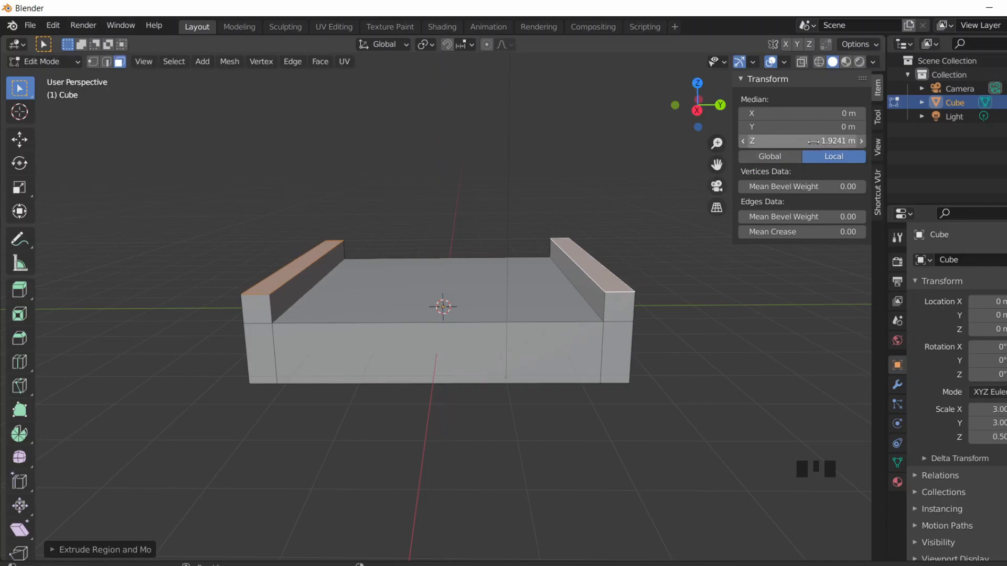
Step: Set the median Z of the two raised strip faces to 1.5 m
left_click(814, 141)
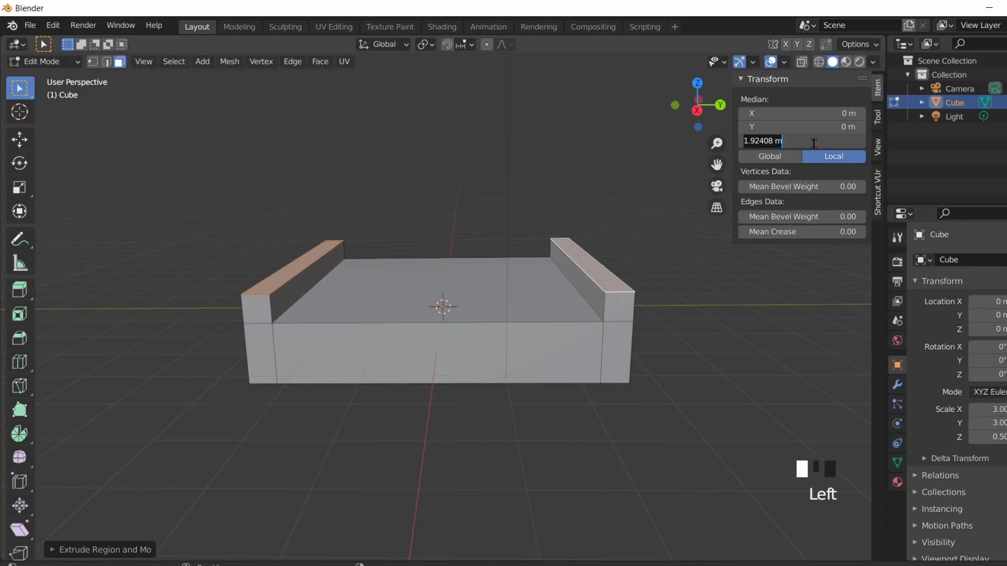
type("1.50")
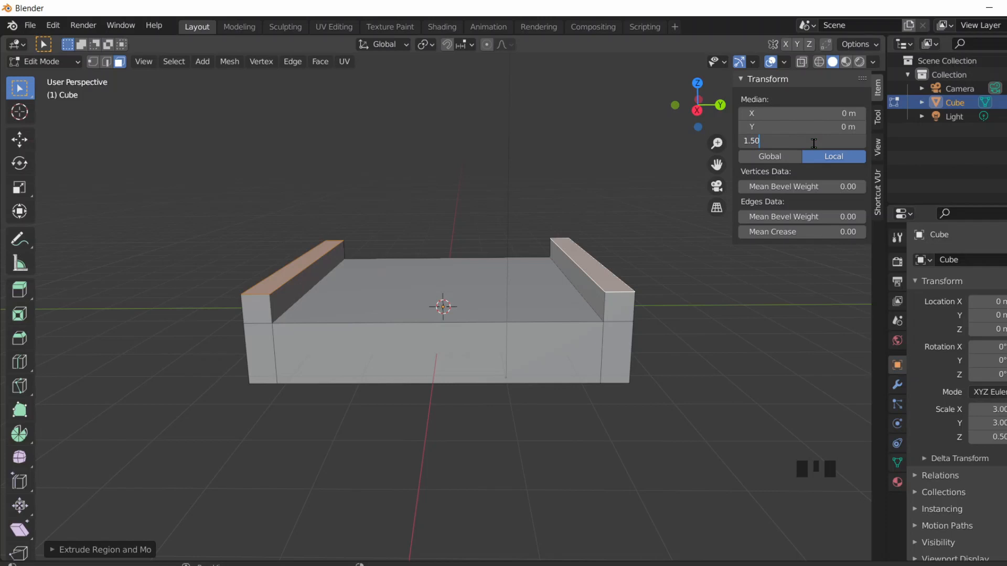
key("Return")
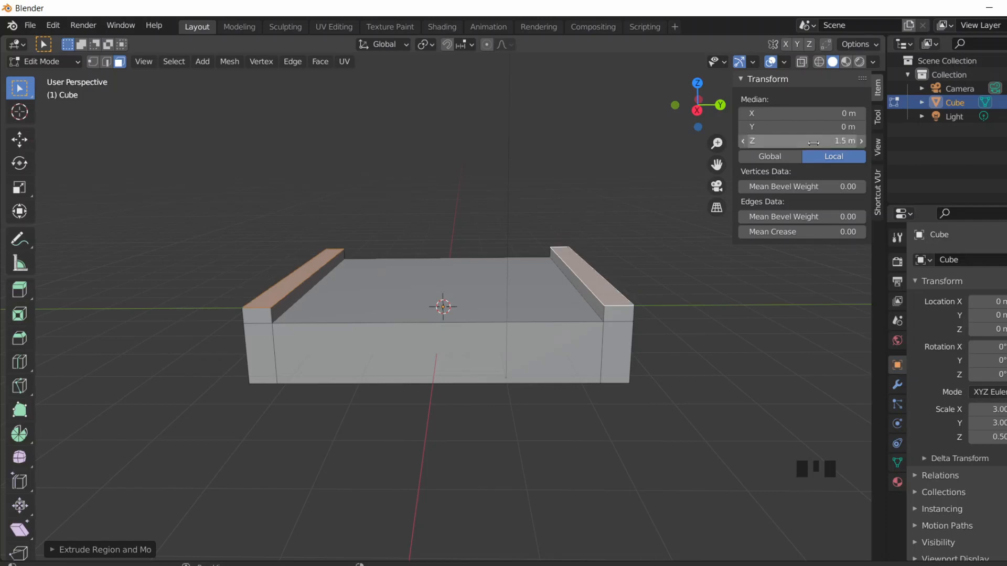
Step: Set the median Z of the two raised strip faces to 2 m
left_click(813, 141)
type("2")
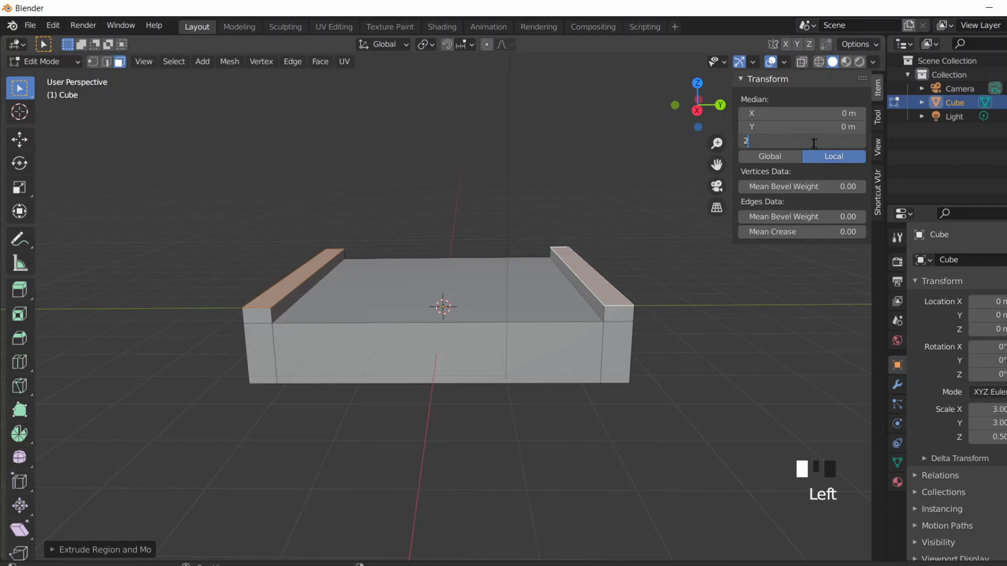
key("Return")
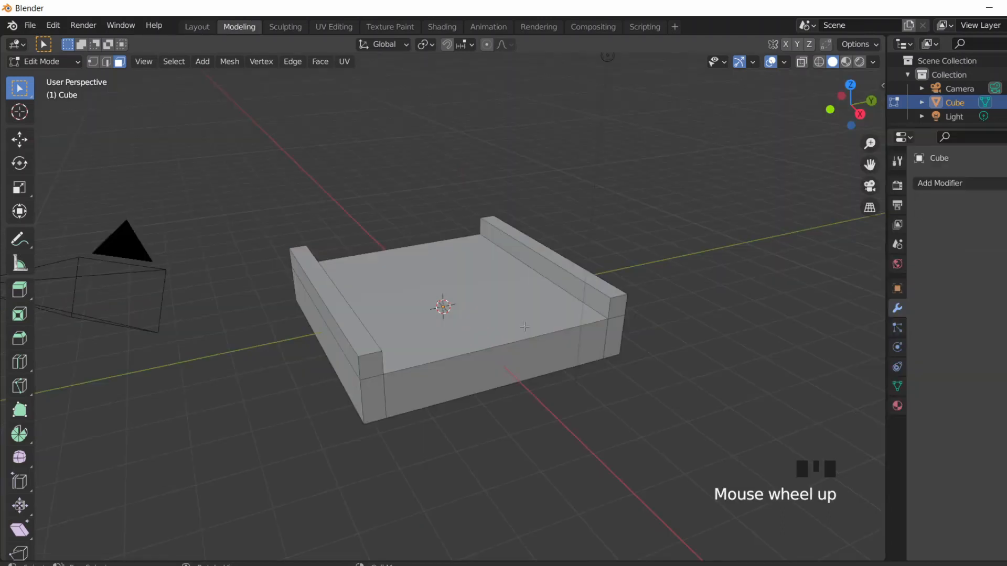
scroll(522, 318, "up", 1)
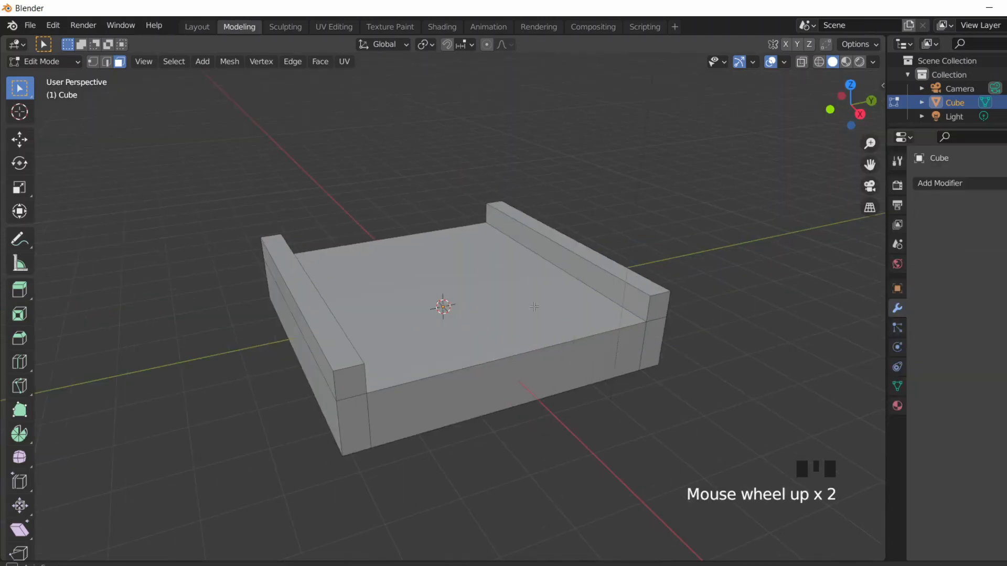
Step: Add a lengthwise loop cut through the road surface between the borders, slid slightly off centre toward negative Y (about 0.07)
middle_click_drag(534, 307, 485, 322)
left_click(484, 323)
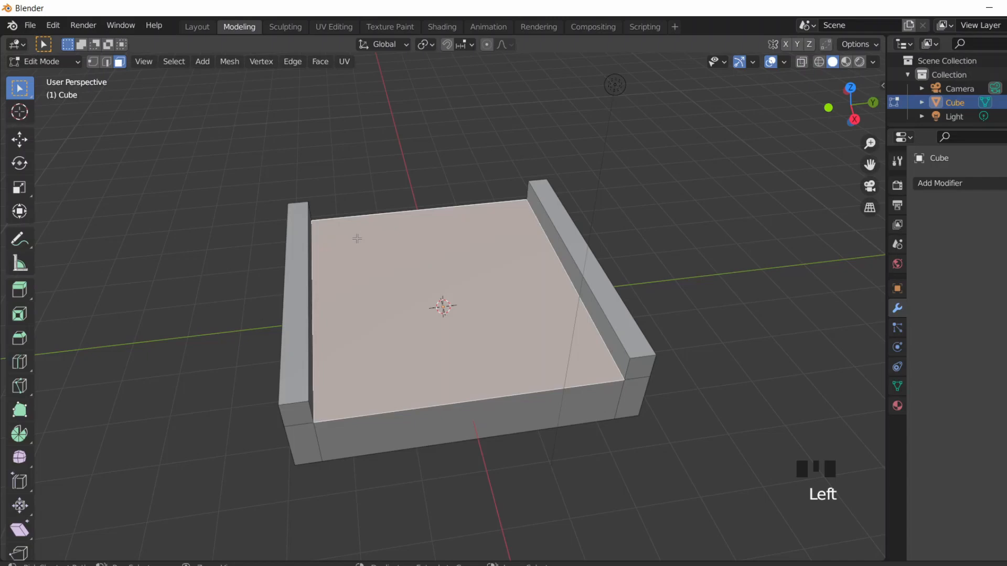
key("ctrl+r")
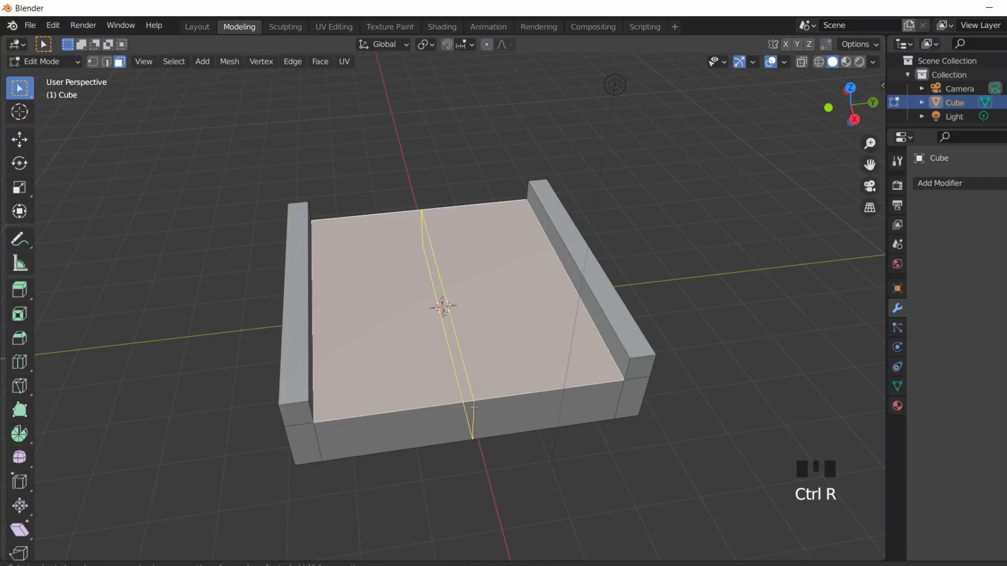
left_click(474, 407)
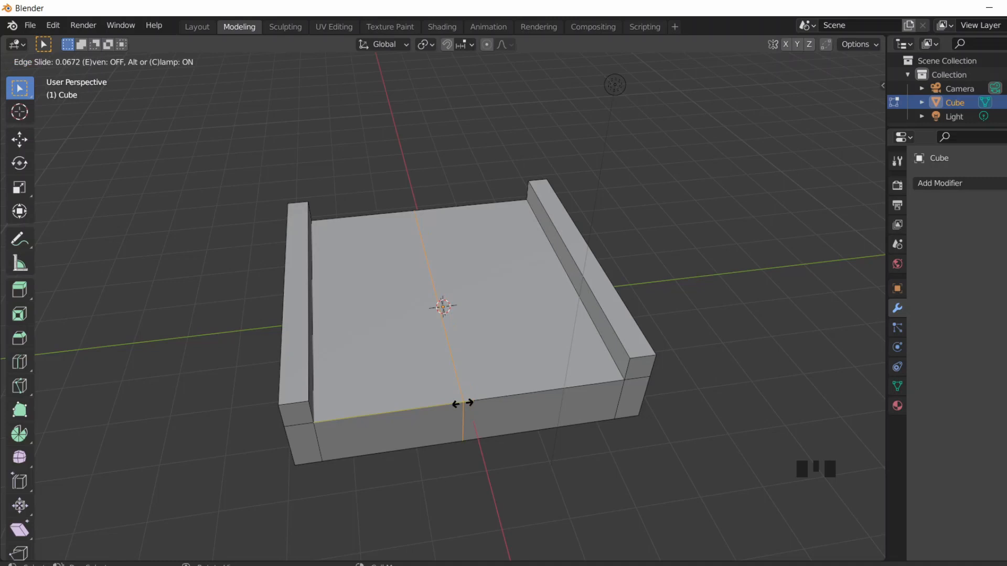
left_click(462, 403)
Step: Try a median Y of -0.01 m for the new lengthwise loop, settle on -0.1 m and clear the selection
key("n")
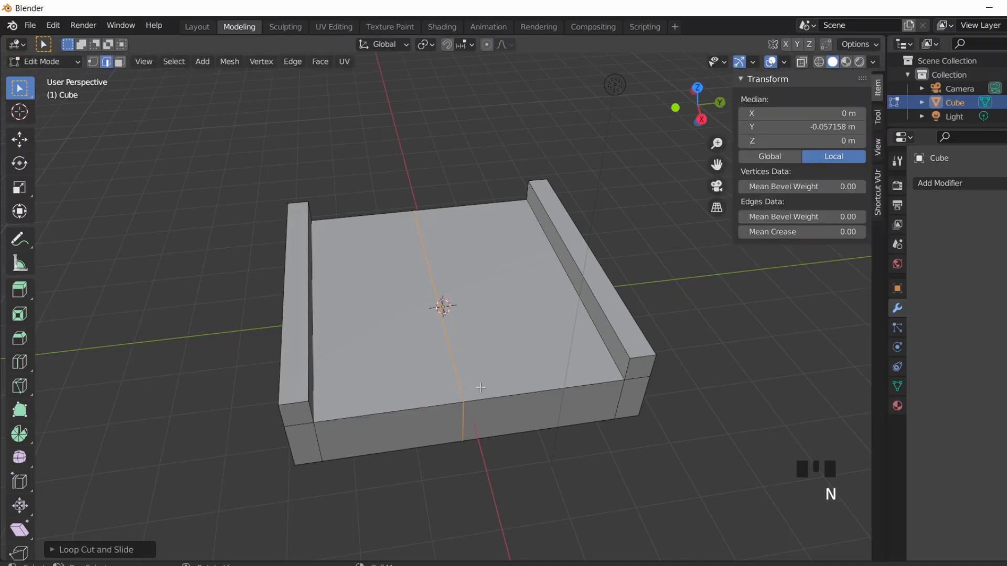
left_click(823, 126)
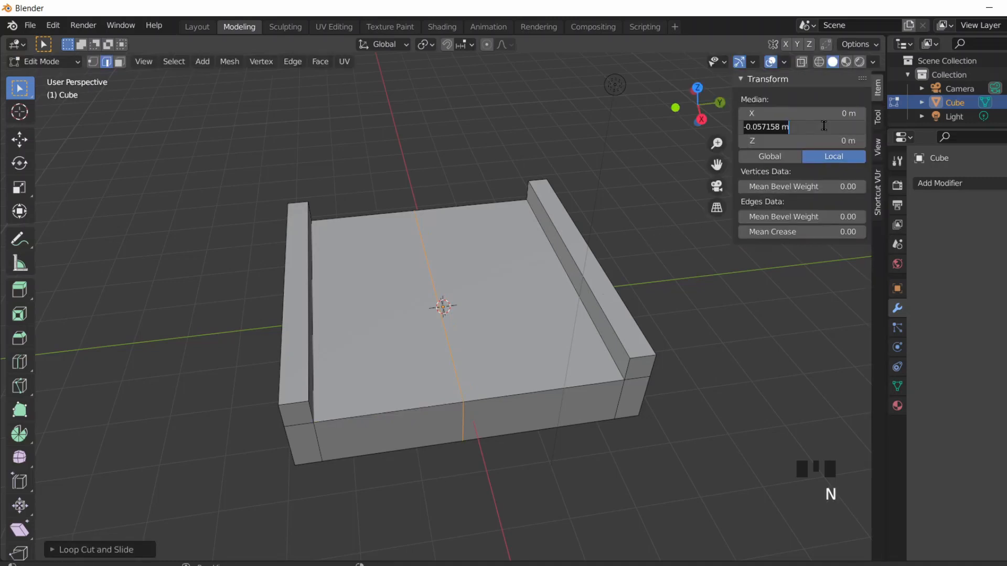
type("-0.01")
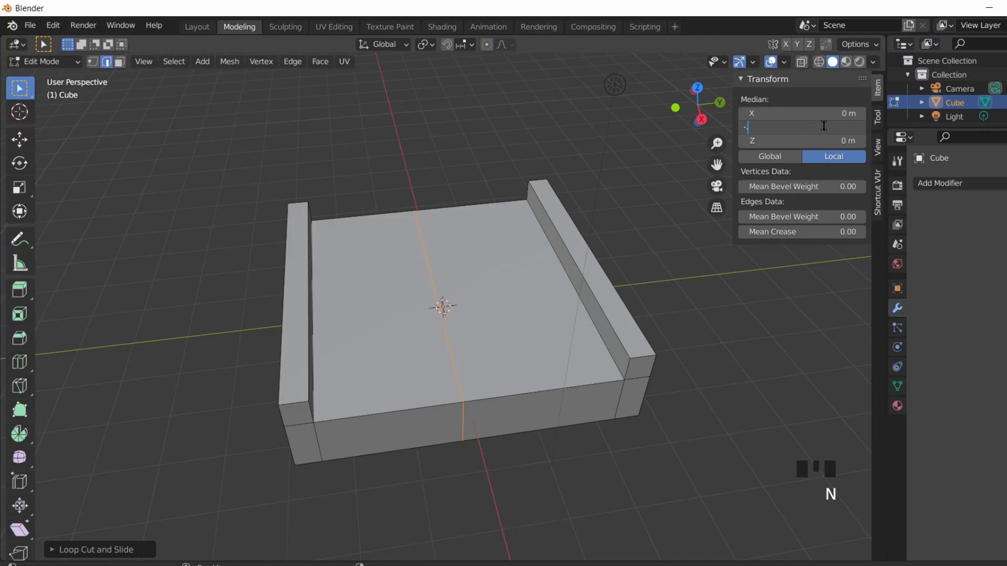
key("Return")
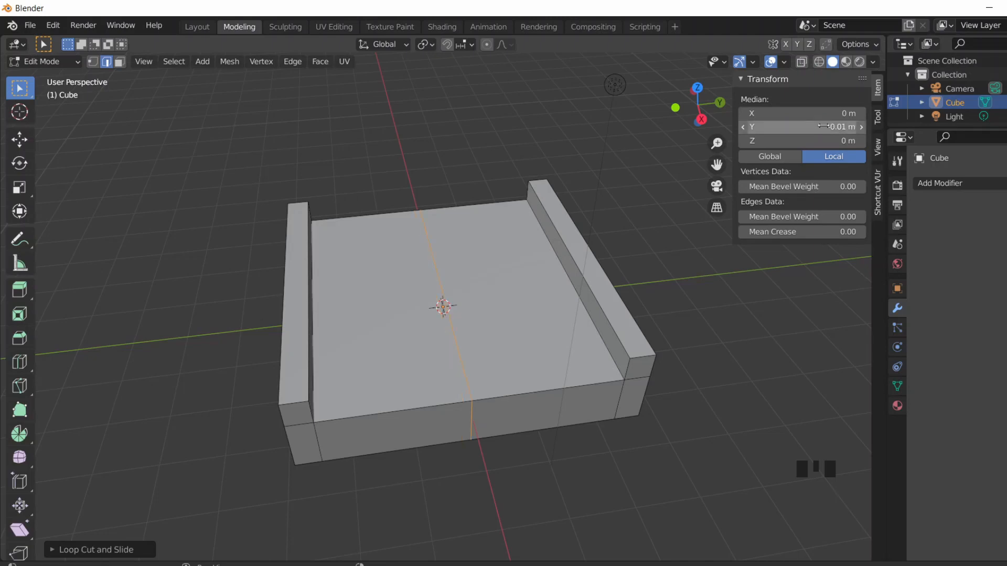
key("Right")
left_click(824, 126)
type("-0.1")
key("Return")
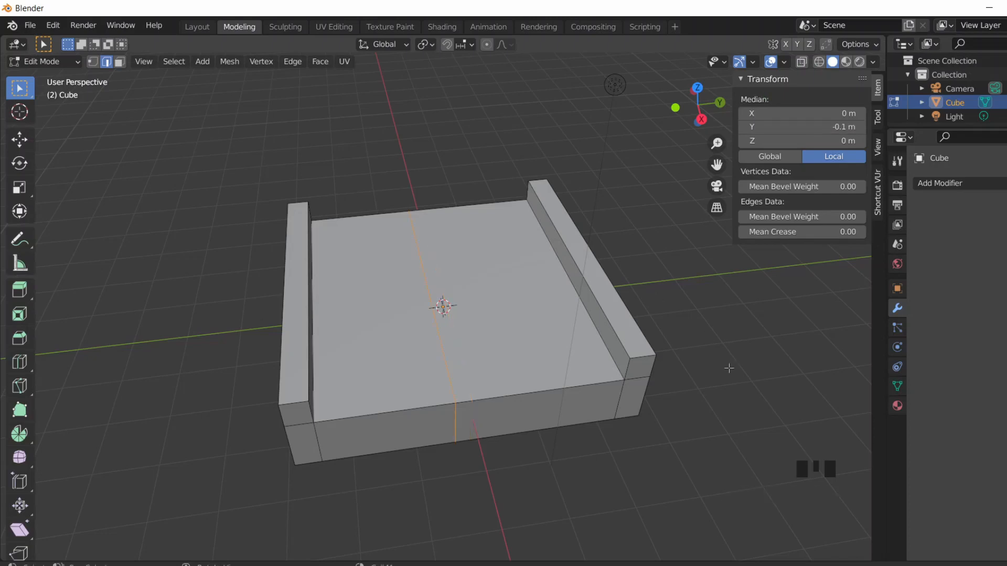
middle_click_drag(726, 369, 703, 366)
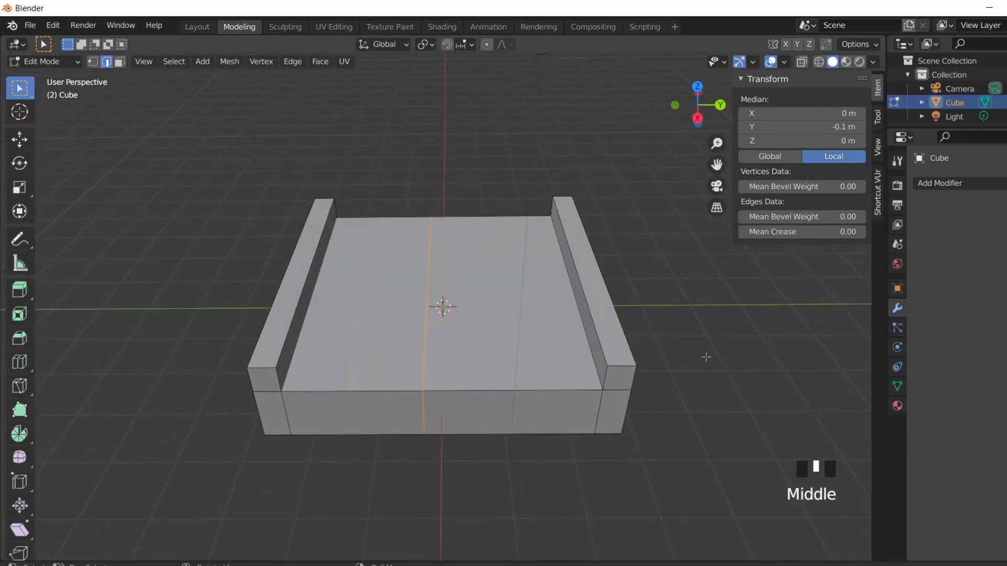
left_click(705, 359)
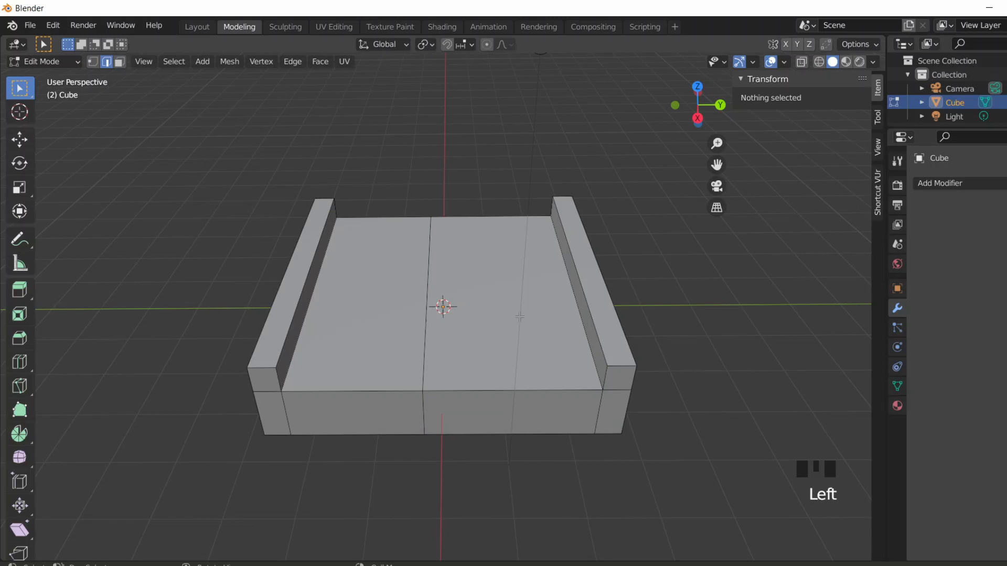
Step: Add a second lengthwise loop cut through the road half on the positive Y side, slid to about Y 0.25 m
left_click(118, 62)
left_click(479, 306)
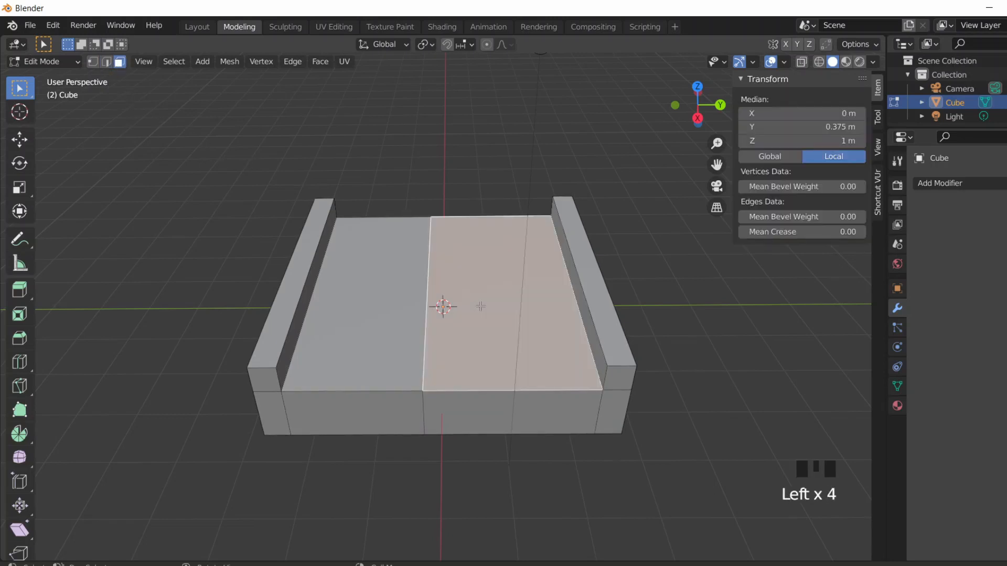
key("ctrl+r")
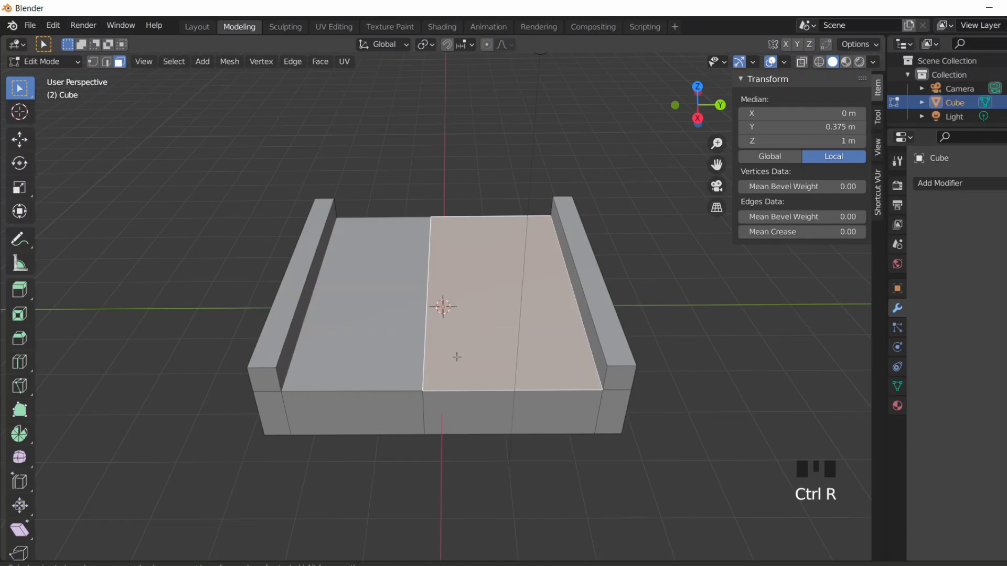
left_click(450, 401)
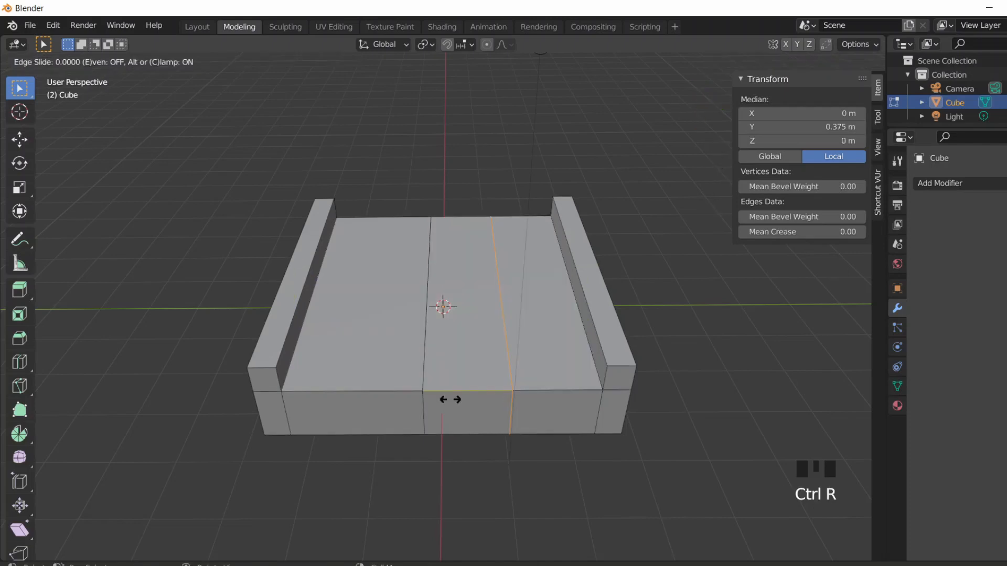
left_click(422, 380)
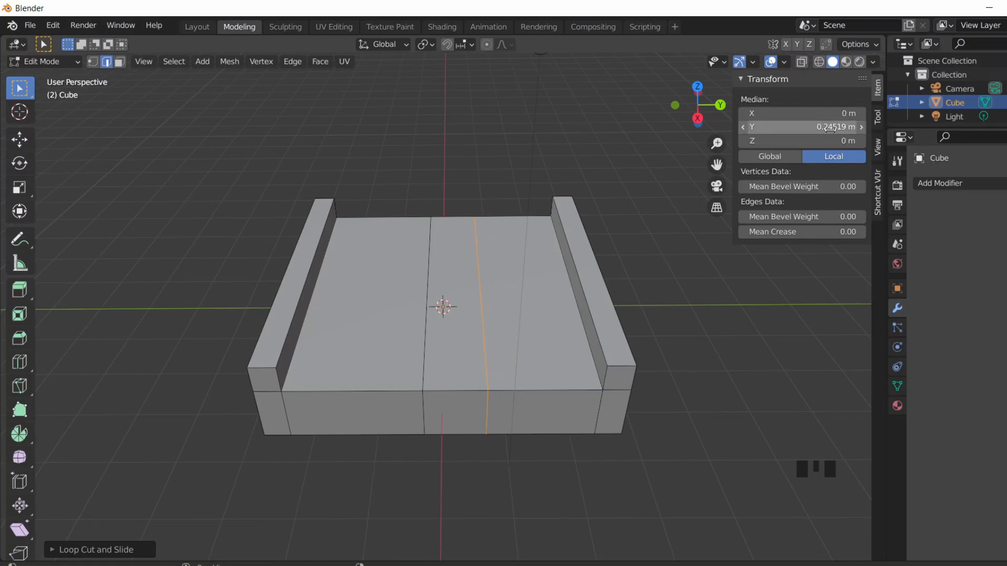
Step: Set the second lengthwise loop's median Y to 0.1 m and clear the selection
left_click(831, 128)
type("0.1")
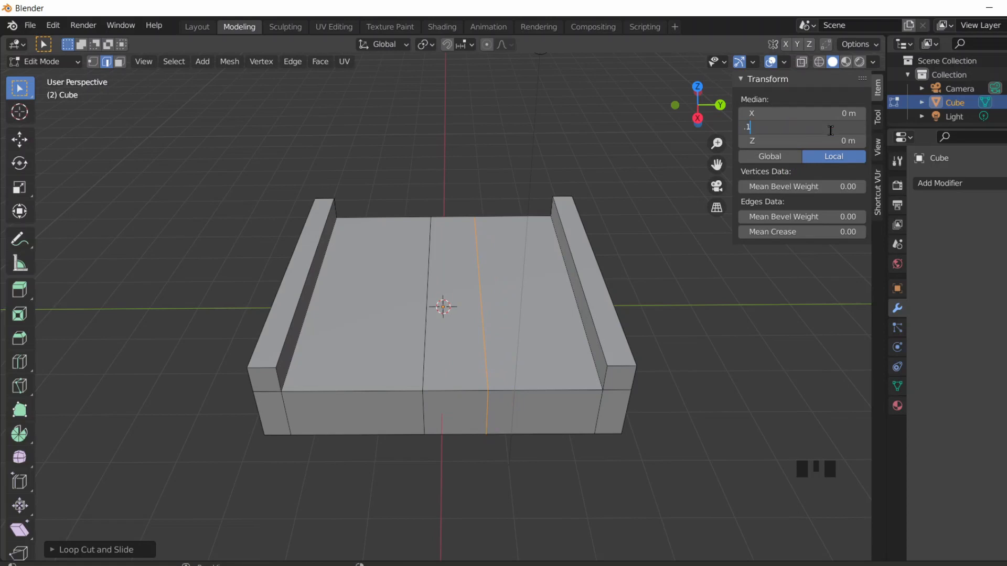
left_click(830, 129)
left_click(713, 350)
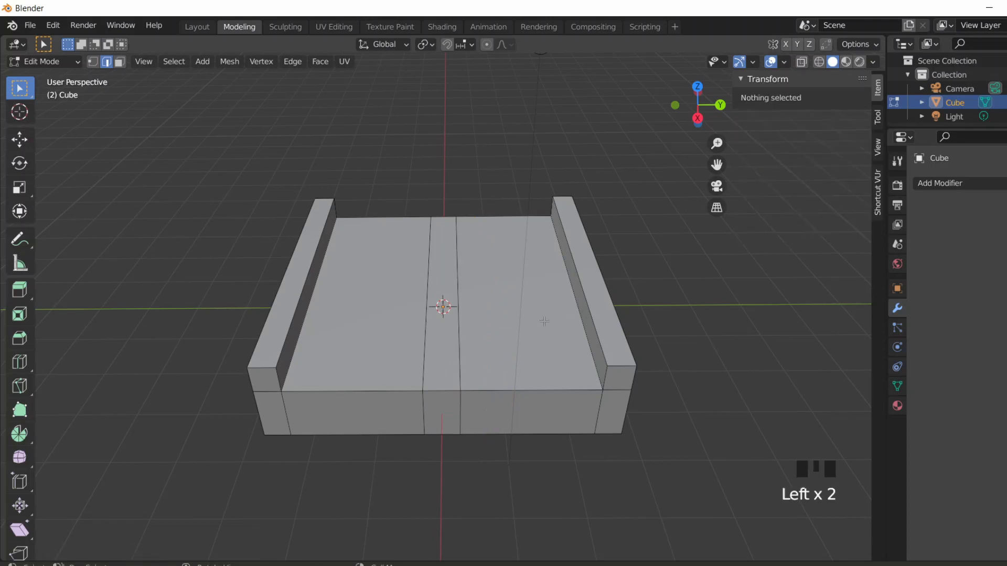
Step: Select the three top faces of the road surface between the borders in face select mode
middle_click_drag(542, 319, 547, 338)
left_click(428, 294)
key("3")
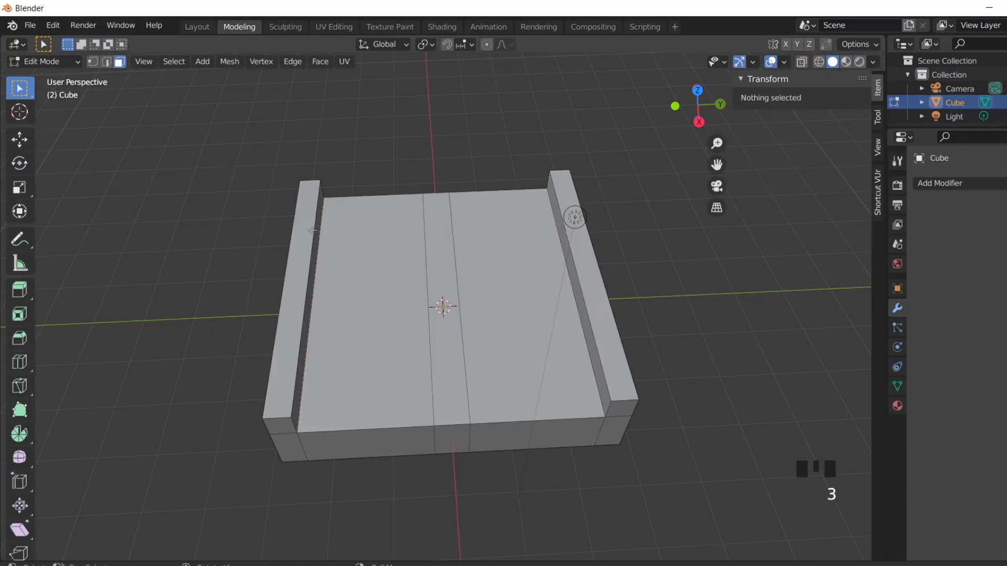
left_click(377, 286)
left_click(435, 274)
left_click(491, 275, "shift")
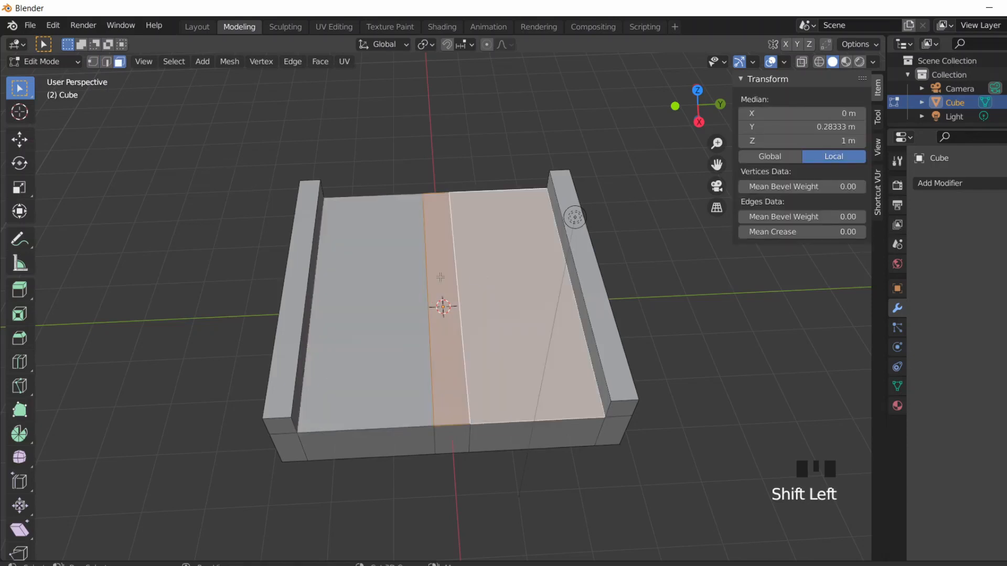
left_click(361, 280, "shift")
left_click(482, 277, "shift")
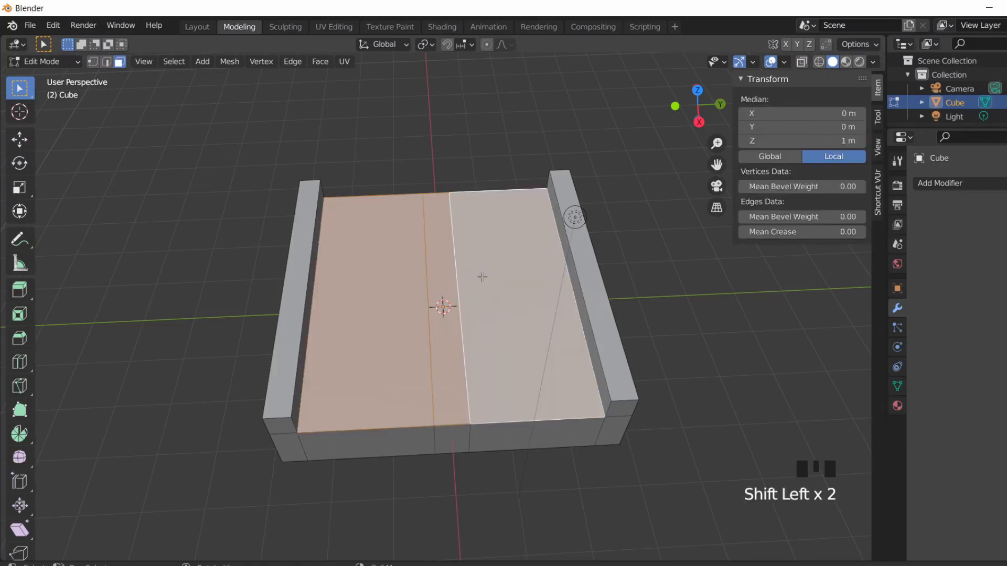
Step: Add a crosswise loop cut around the whole road piece at about X -0.53 m and show its operation settings
key("ctrl+r")
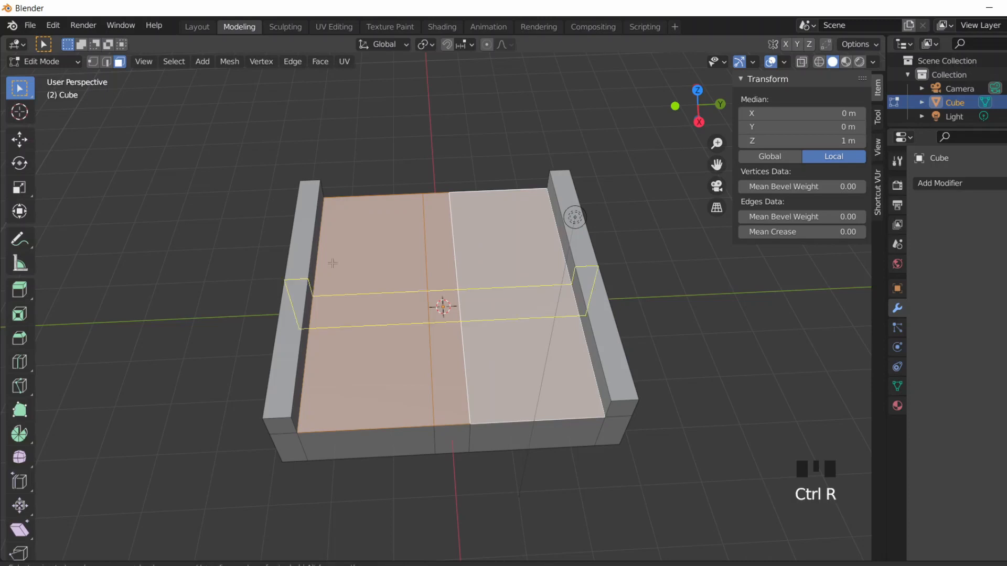
left_click(329, 305)
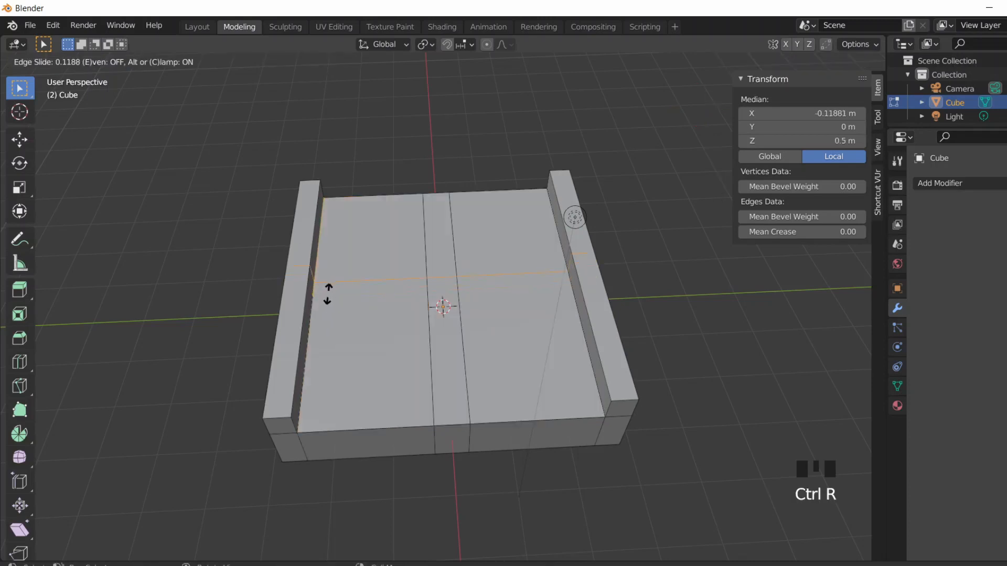
left_click(336, 245)
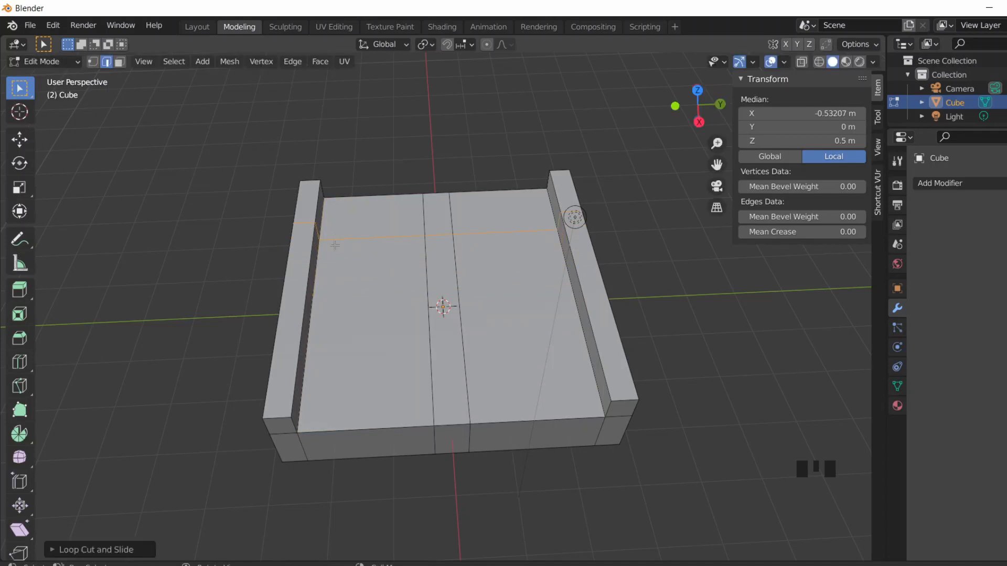
left_click(56, 550)
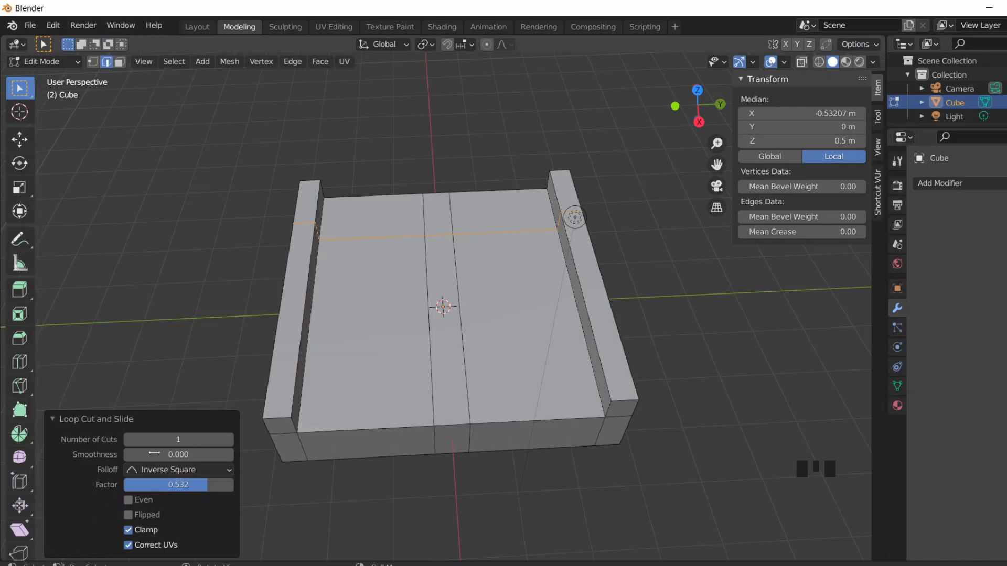
Step: Try median X values of -0.8 m and -0.6 m for the crosswise edge loop
left_click(815, 113)
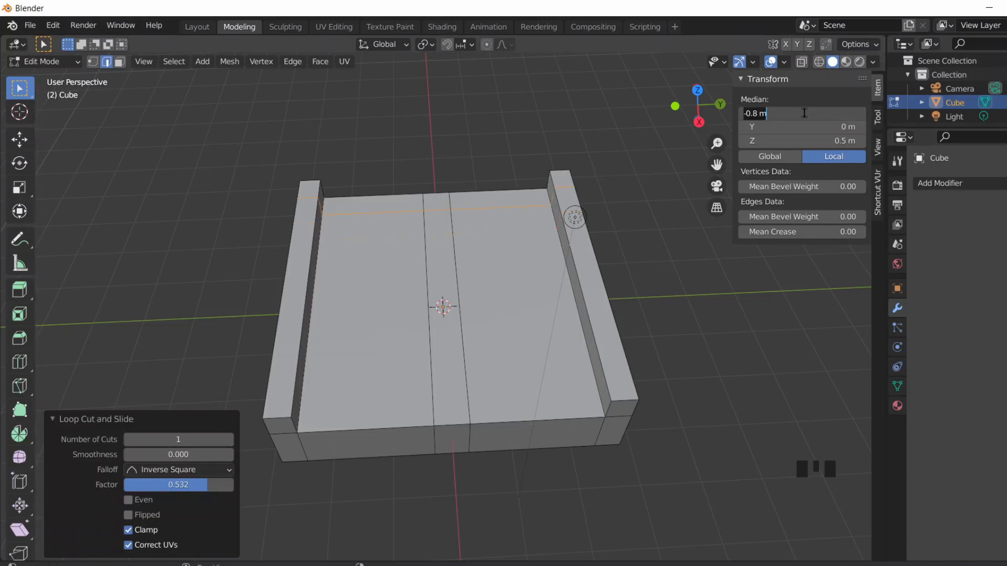
type("-")
type("0.6")
key("Return")
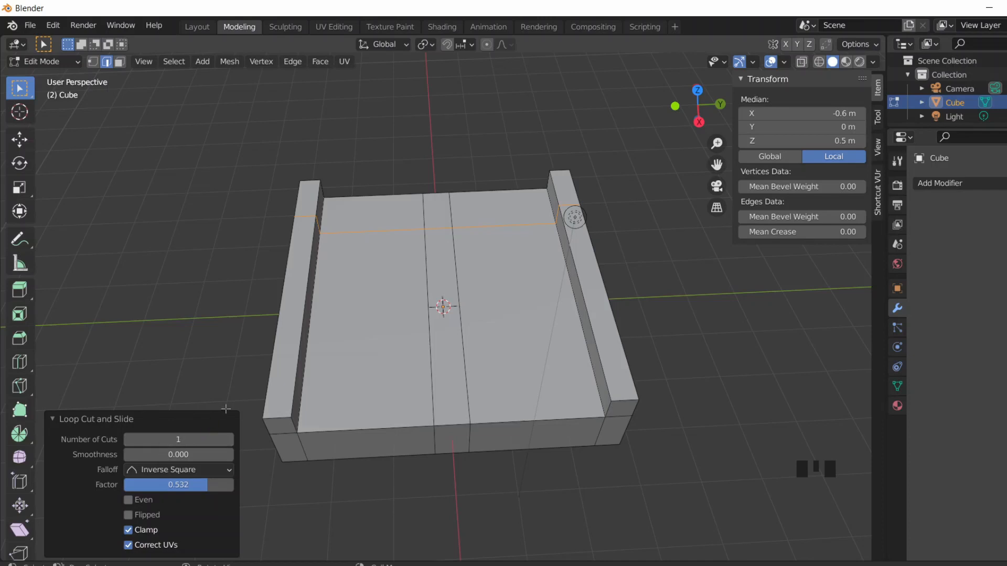
Step: Set the crosswise Loop Cut and Slide operation to 8 cuts
left_click_drag(177, 440, 200, 439)
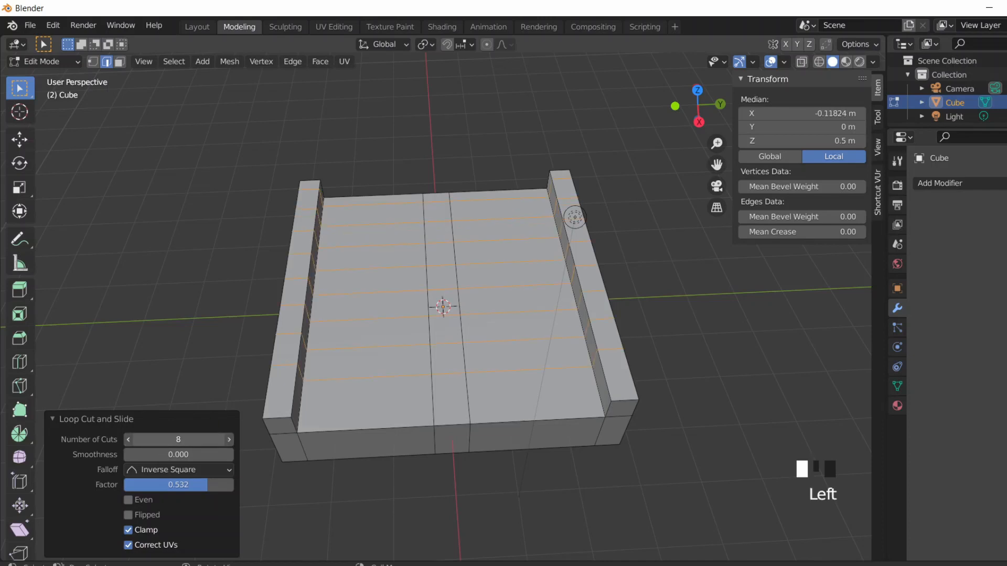
left_click_drag(199, 440, 202, 440)
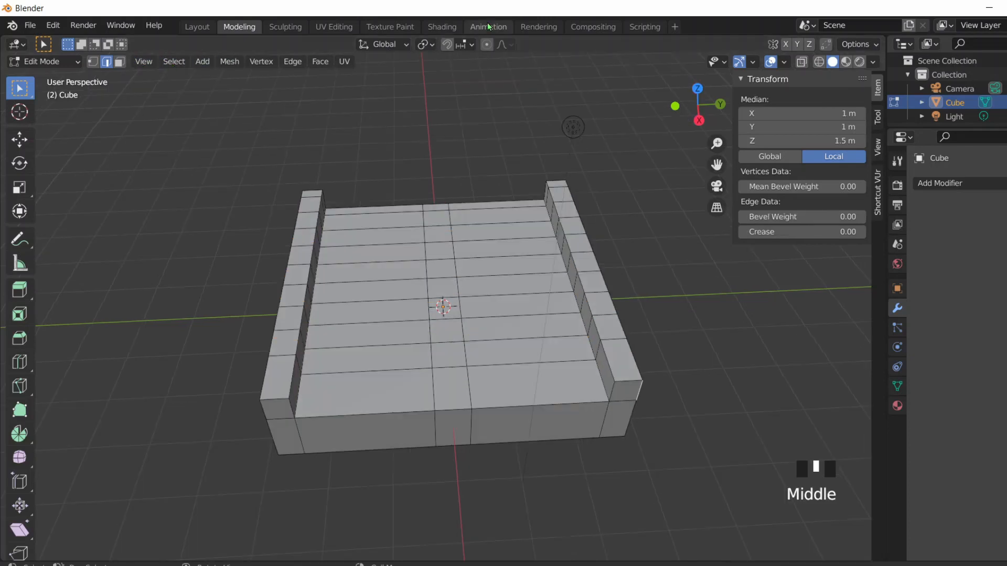
Step: Switch to the Shading workspace and rename the road piece's material to CurbColor
left_click(444, 27)
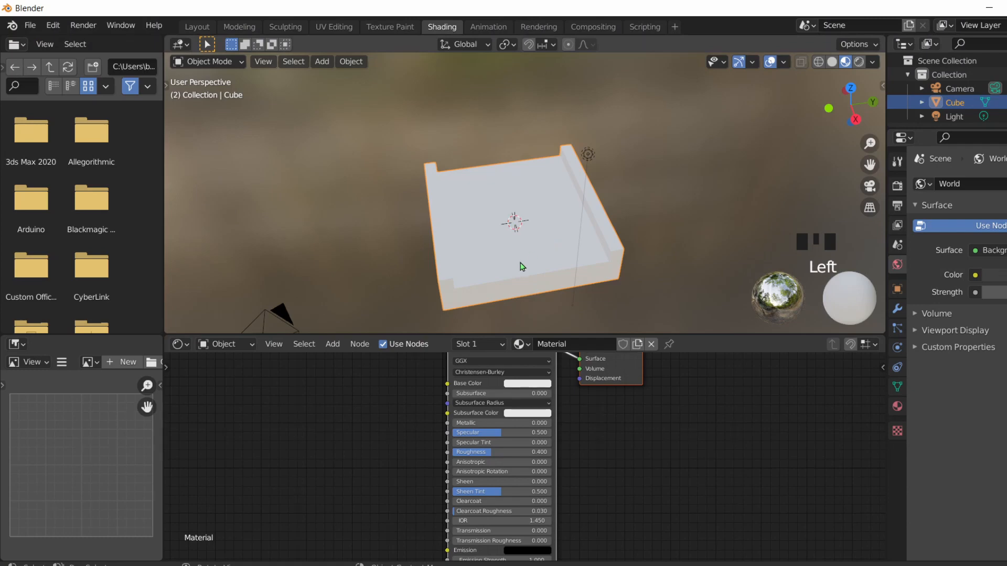
middle_click_drag(521, 265, 567, 309)
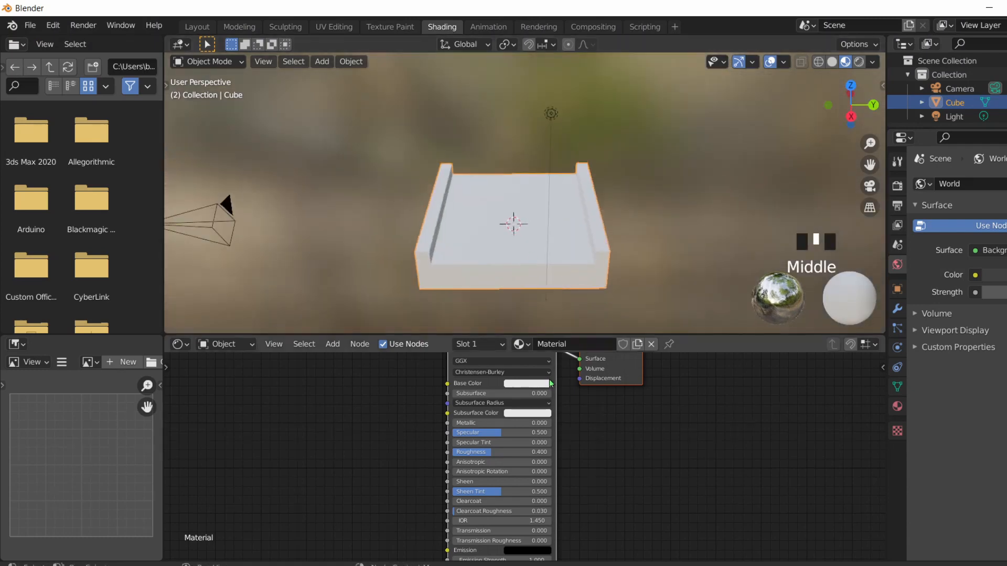
scroll(517, 433, "up", 1)
scroll(517, 433, "down", 1)
middle_click_drag(575, 398, 568, 439)
left_click(563, 347)
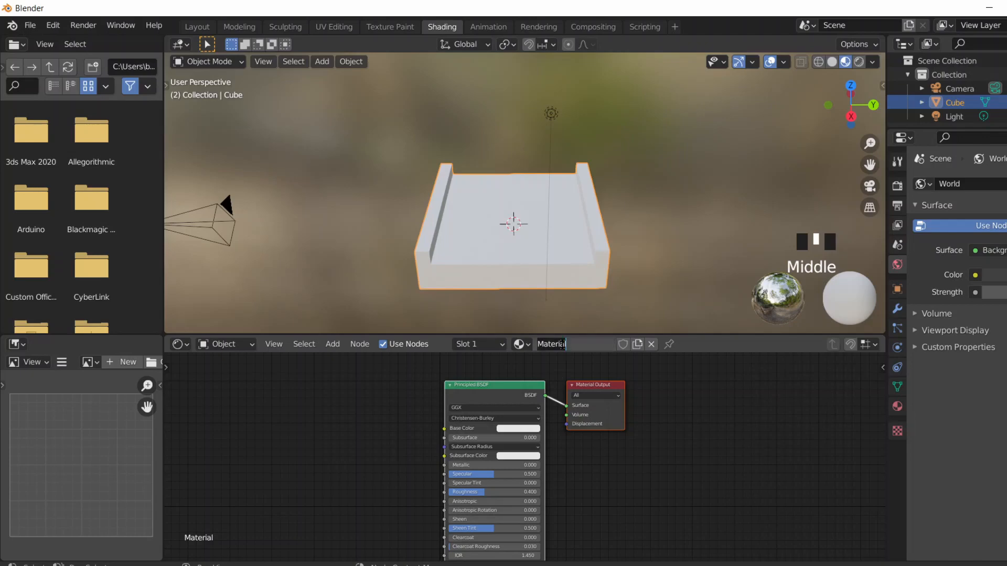
type("CurbColor")
key("Return")
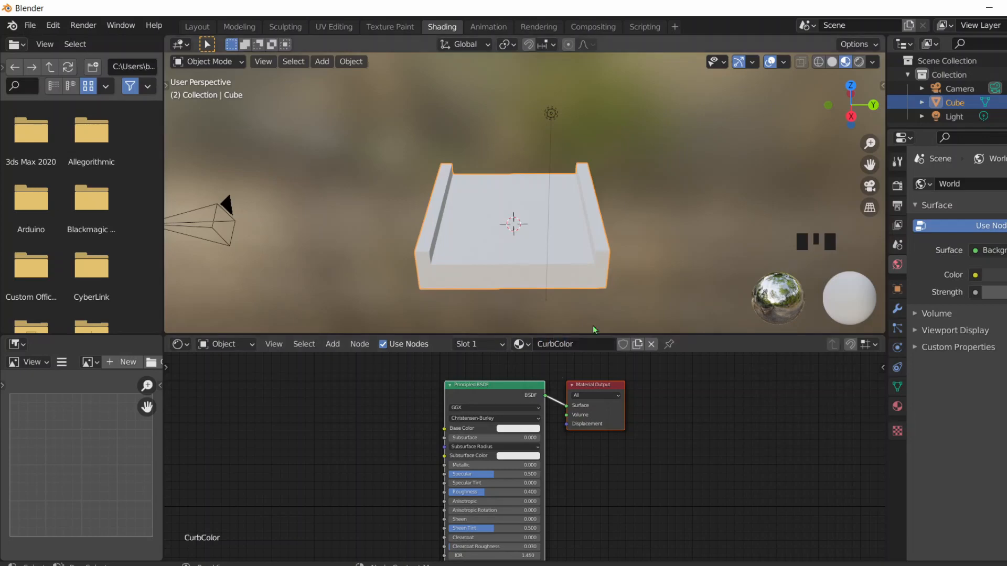
Step: Examine the subdivided road mesh up close, comparing its appearance in Edit Mode and Object Mode
scroll(584, 279, "up", 2)
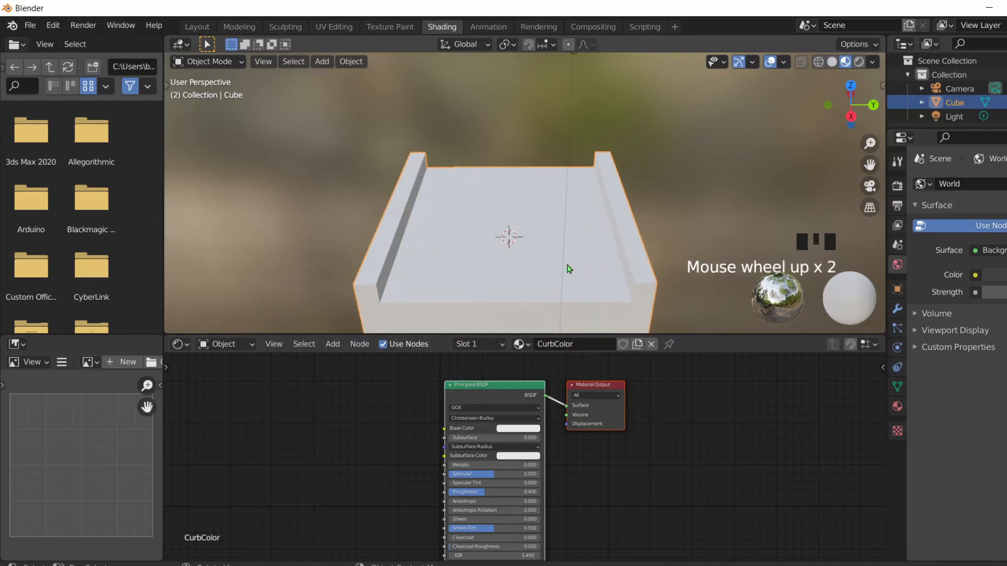
key("Tab")
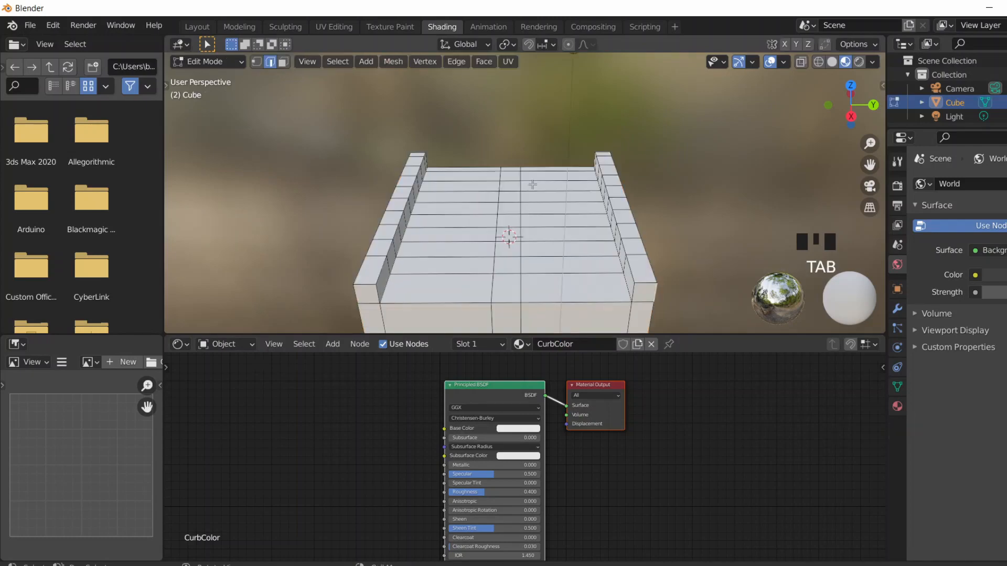
mouse_move(577, 177)
middle_mouse_down()
mouse_move(525, 215)
mouse_move(563, 184)
middle_mouse_up()
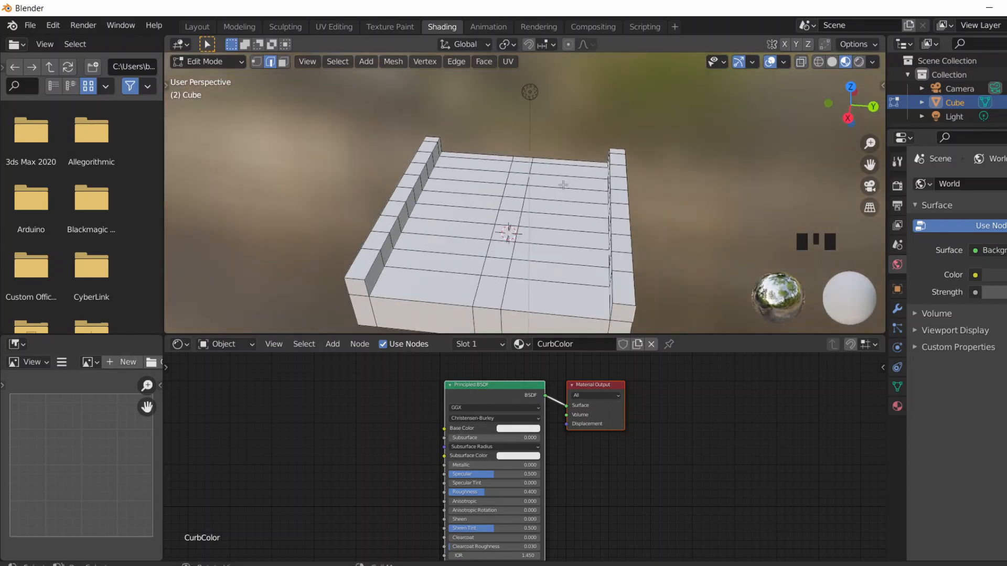
left_click(520, 172)
key("Tab")
key("Tab")
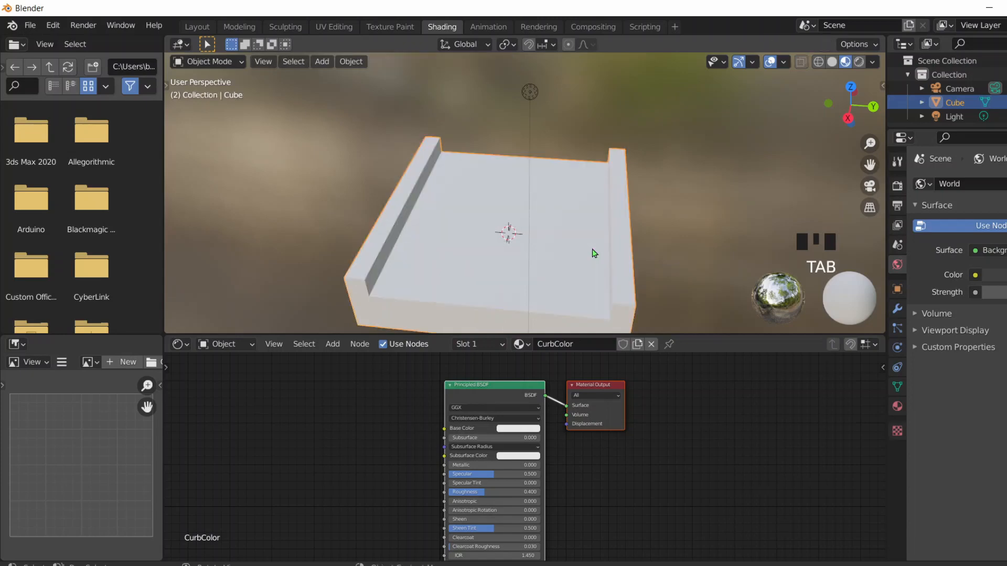
Step: Add a second material slot to the road piece and create a new material in it
left_click(895, 407)
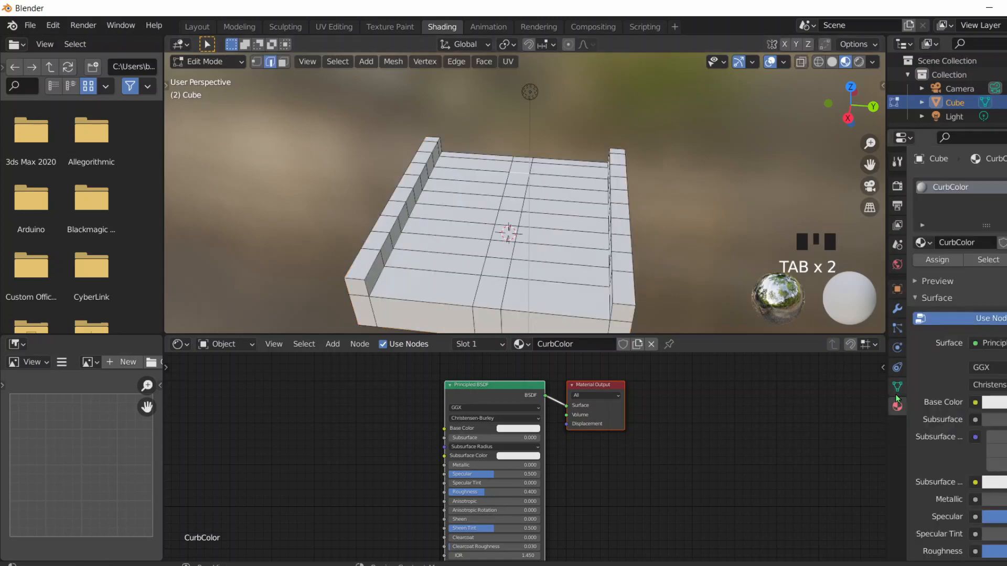
left_click_drag(886, 394, 725, 394)
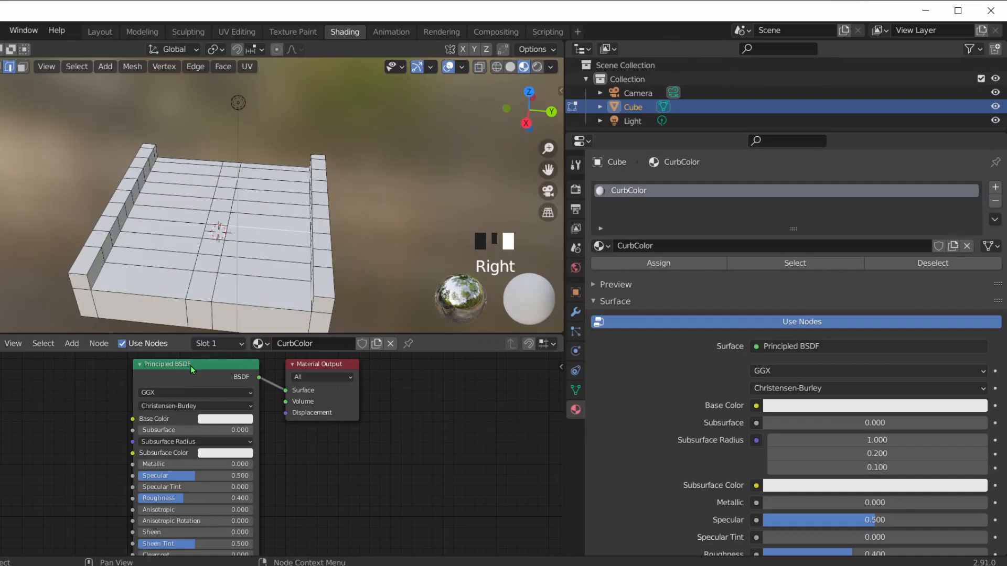
left_click(995, 189)
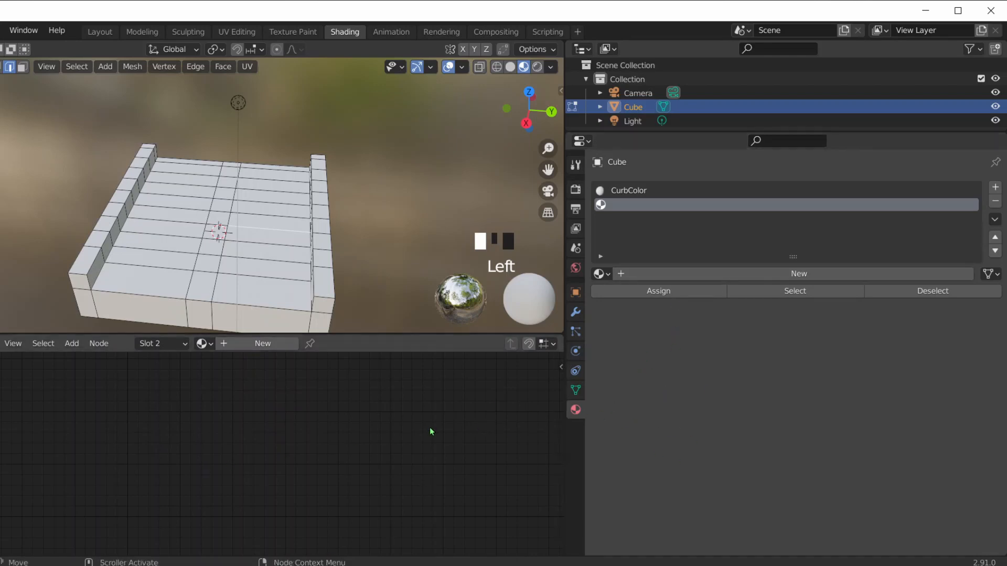
left_click(215, 345)
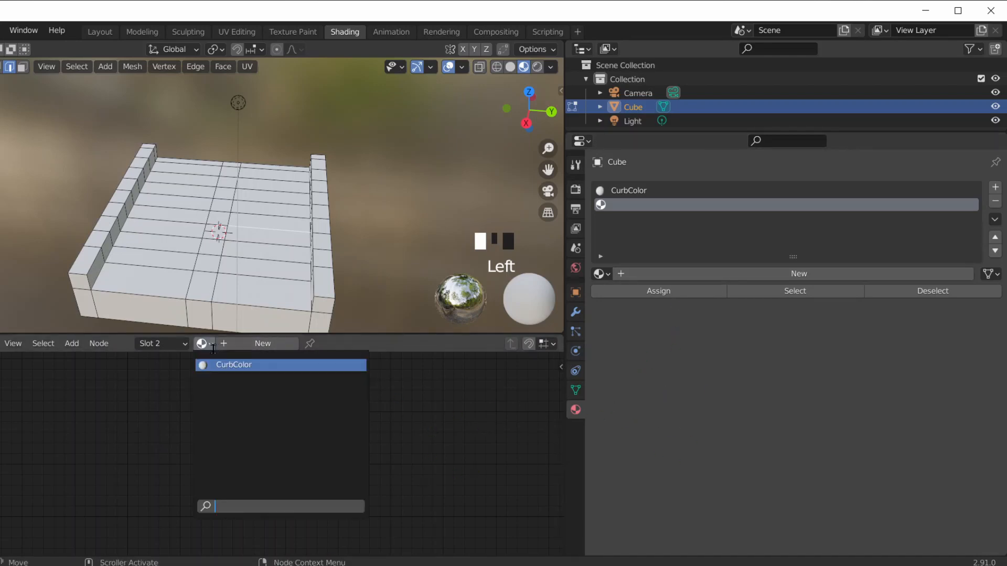
left_click(252, 342)
left_click(252, 343)
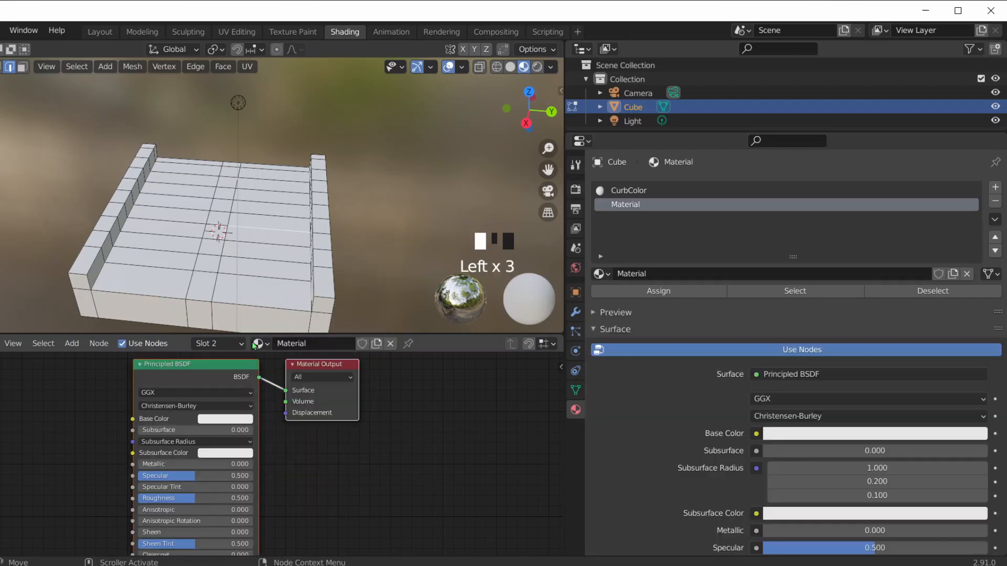
Step: Set the new material's base color to black and rename it RoadColor
left_click(220, 420)
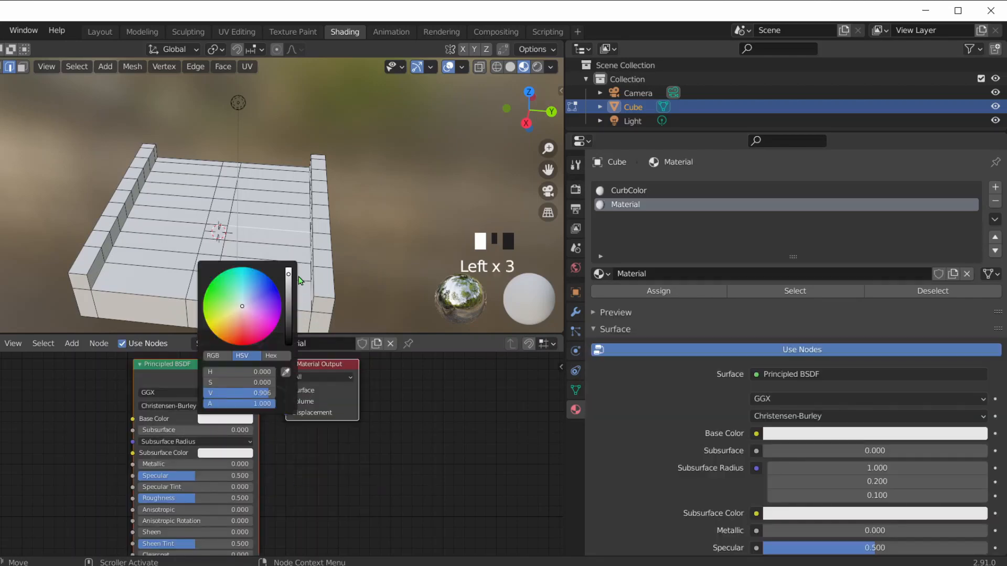
left_click_drag(289, 275, 288, 344)
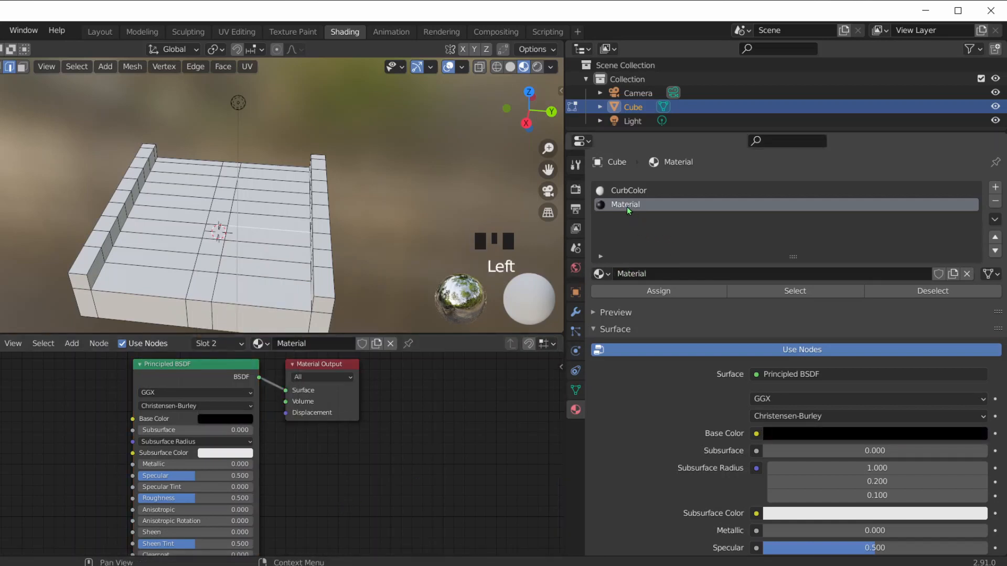
left_click(321, 342)
type("Roa")
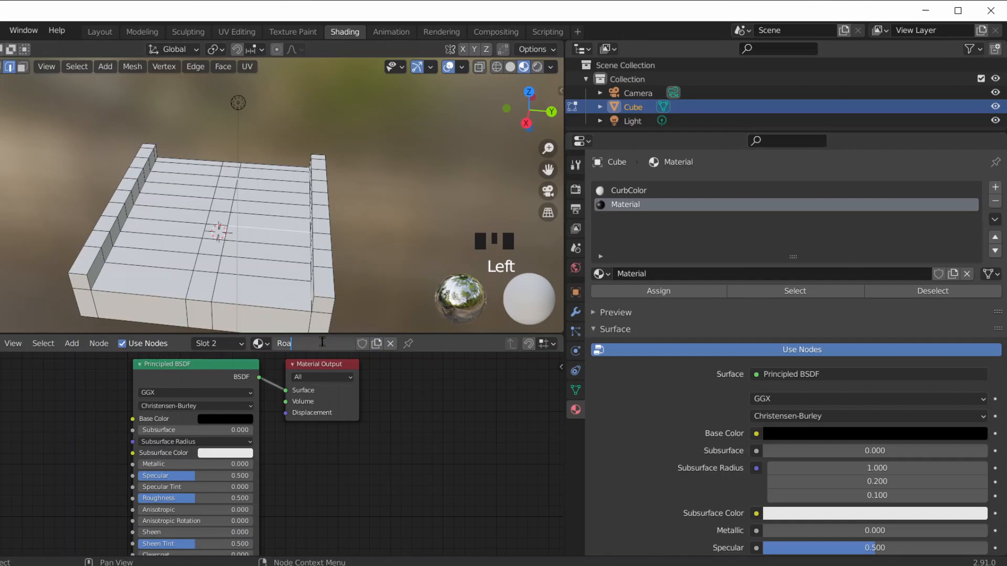
type("dColor")
key("Return")
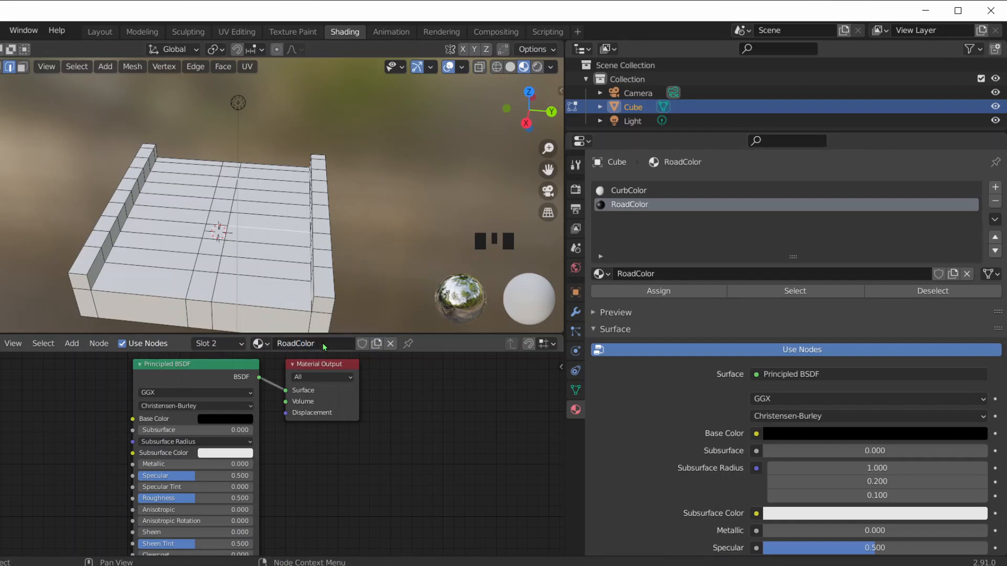
Step: In face select mode, select all top faces of the road lane on the +Y side of the centre strip
left_click(956, 11)
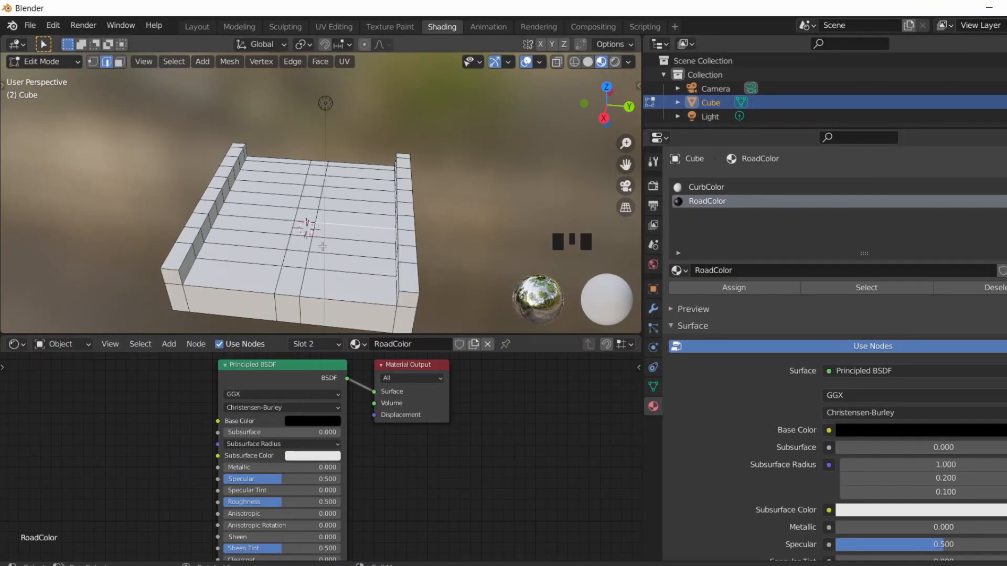
key("Tab")
key("Tab")
key("3")
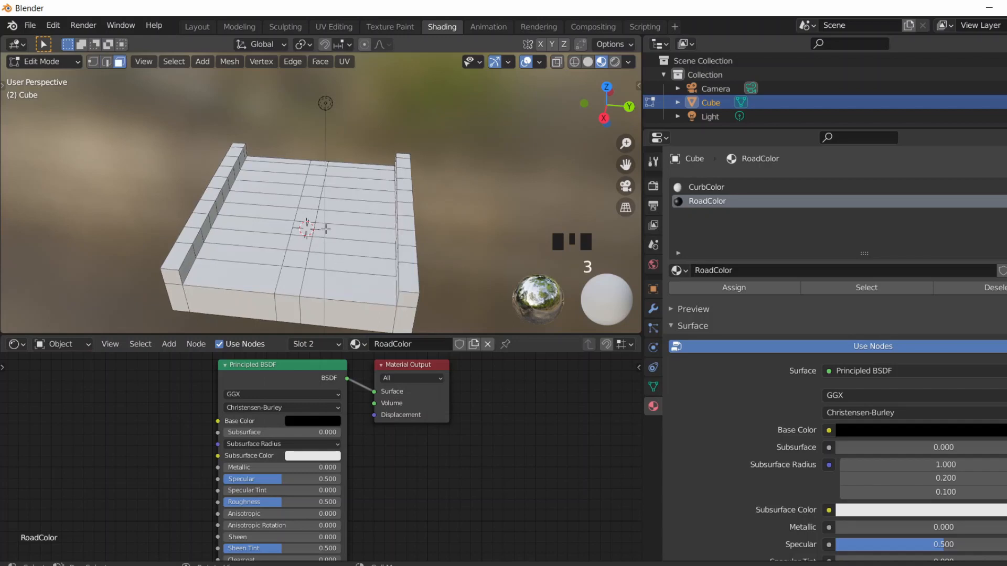
left_click(340, 290, "shift")
left_click(342, 268, "shift")
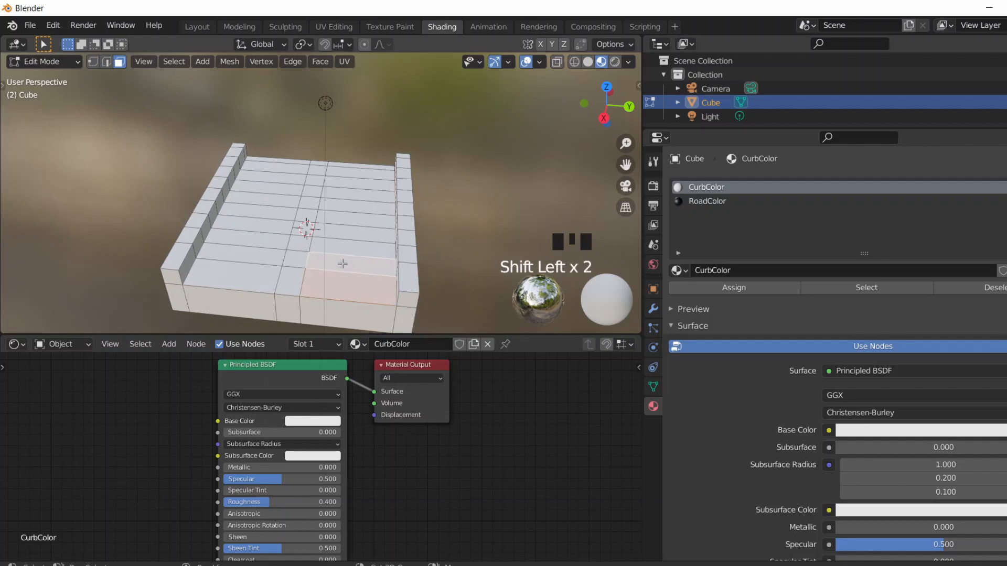
left_click(349, 246, "shift")
left_click(351, 231, "shift")
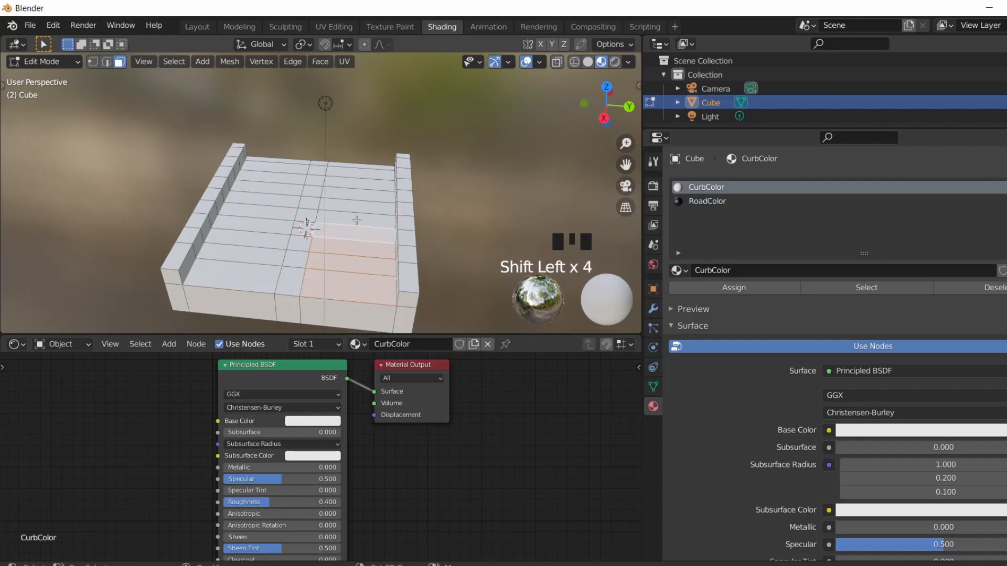
left_click(353, 218, "shift")
left_click(359, 204, "shift")
left_click(360, 193, "shift")
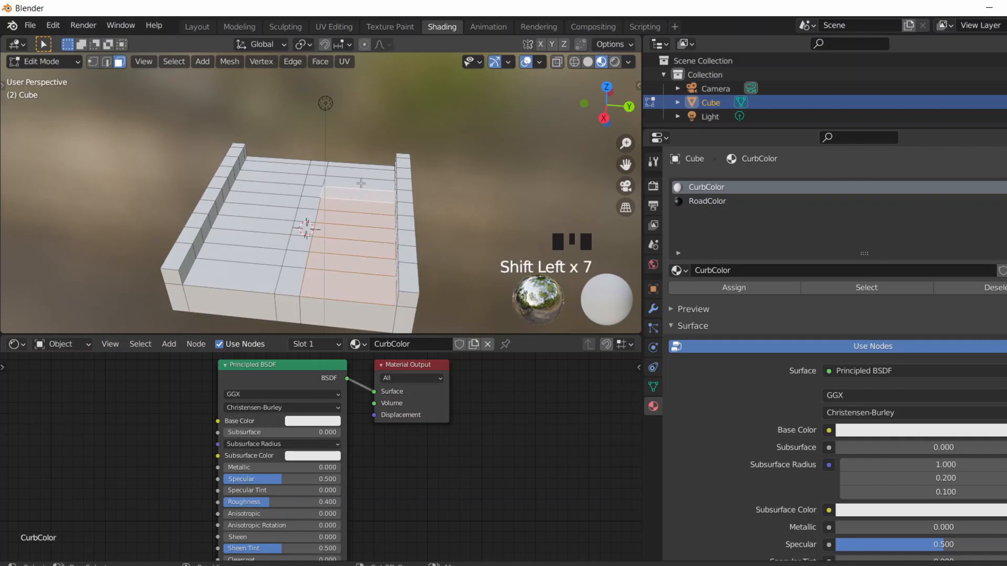
left_click(361, 180, "shift")
left_click(361, 171, "shift")
left_click(350, 165, "shift")
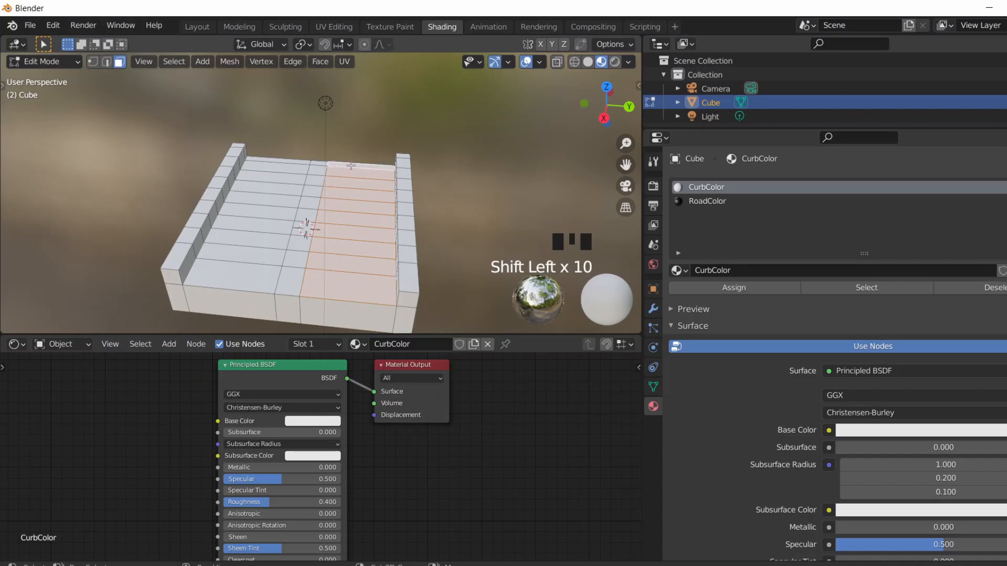
Step: Add all top faces of the opposite road lane to the selection
left_click(266, 164, "shift")
left_click(271, 168, "shift")
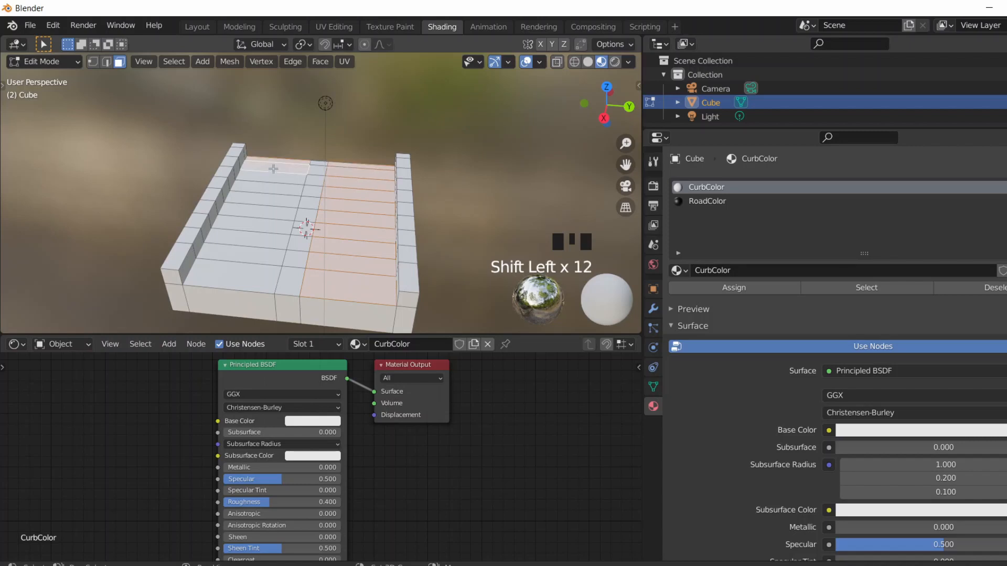
left_click(274, 181, "shift")
left_click(273, 192, "shift")
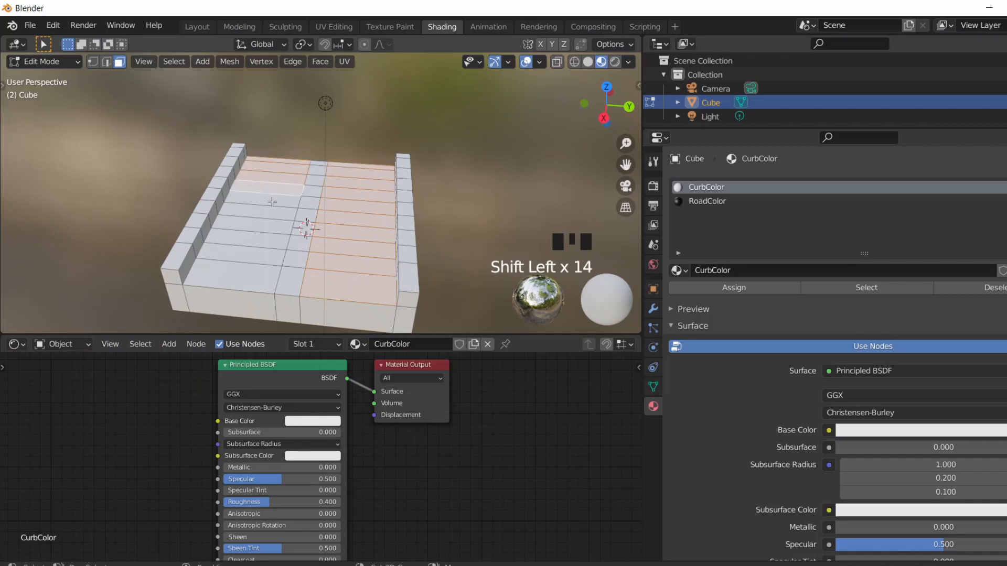
left_click(271, 202, "shift")
left_click(268, 213, "shift")
left_click(258, 236, "shift")
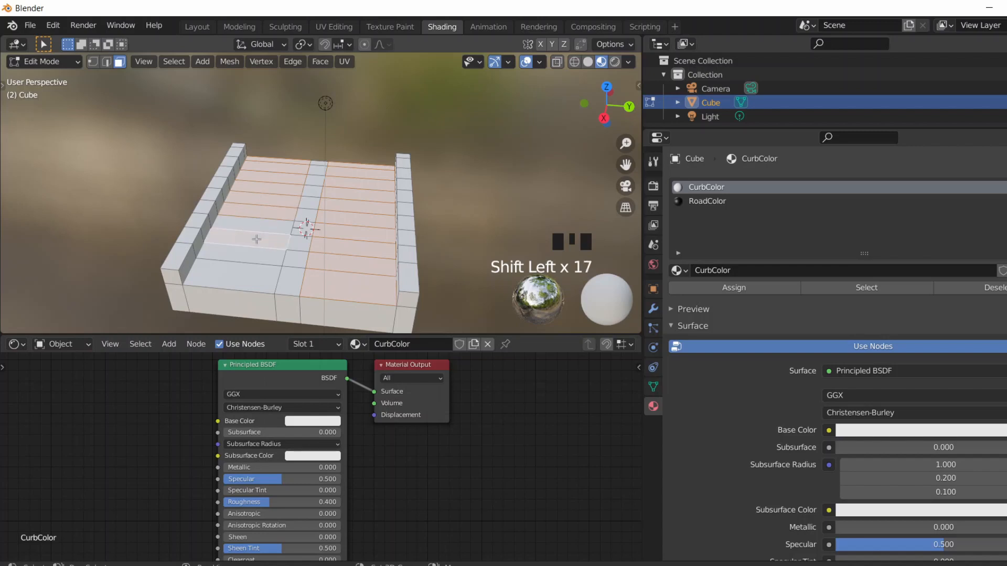
left_click(260, 222, "shift")
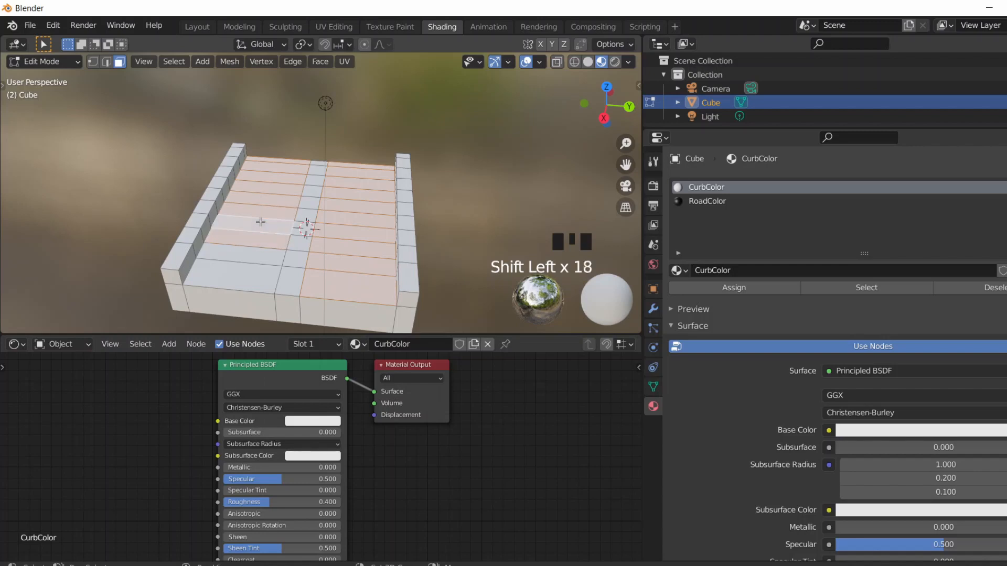
left_click(249, 255, "shift")
left_click(247, 272, "shift")
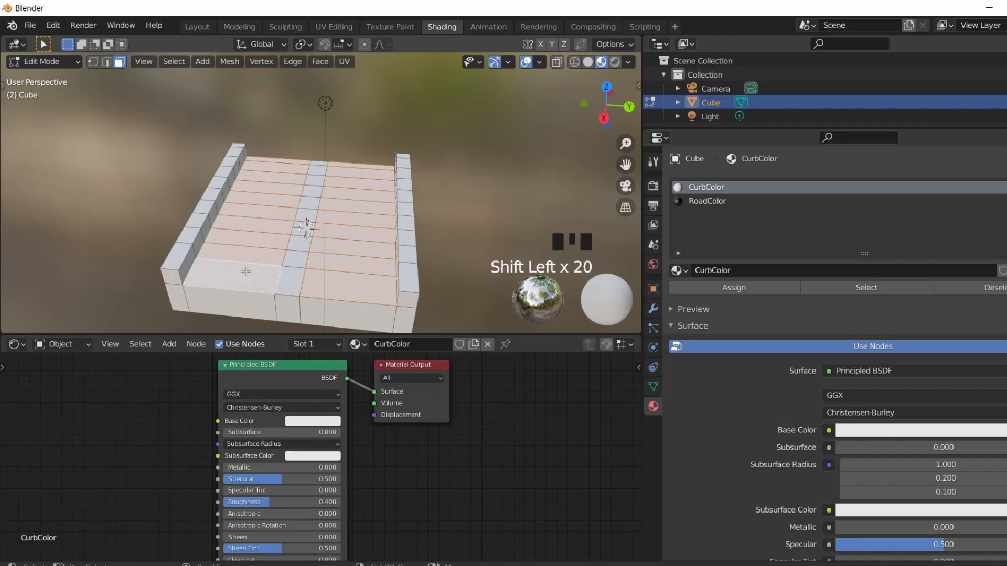
Step: Add the centre strip's faces except the two middle ones to the selection, and assign RoadColor to all selected faces
left_click(292, 275, "shift")
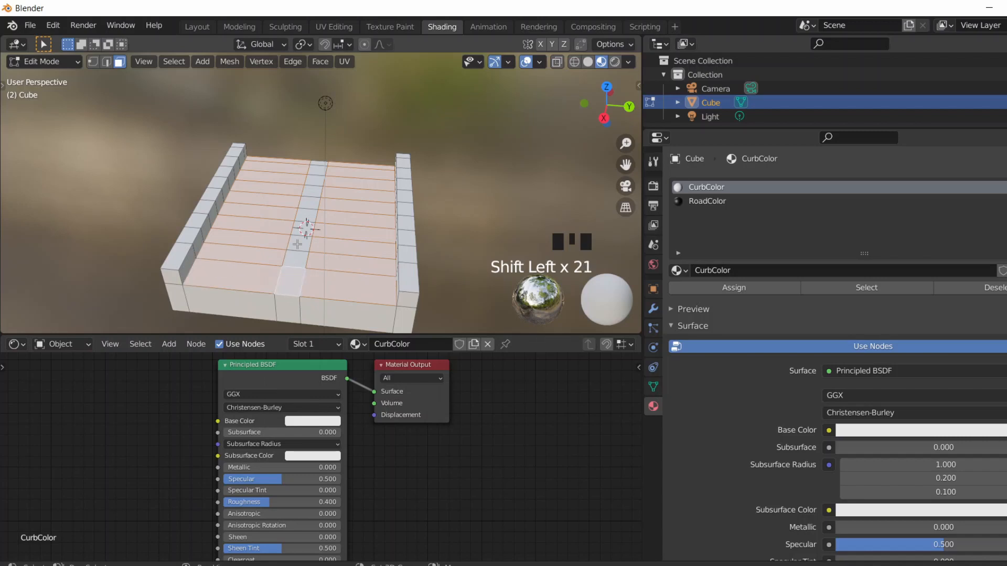
left_click(297, 245, "shift")
left_click(295, 258, "shift")
left_click(312, 194, "shift")
left_click(315, 190, "shift")
left_click(317, 178, "shift")
left_click(319, 165, "shift")
left_click(318, 165, "shift")
mouse_move(334, 213)
middle_mouse_down()
mouse_move(264, 233)
mouse_move(272, 246)
mouse_move(294, 236)
mouse_move(278, 233)
mouse_move(325, 223)
middle_mouse_up()
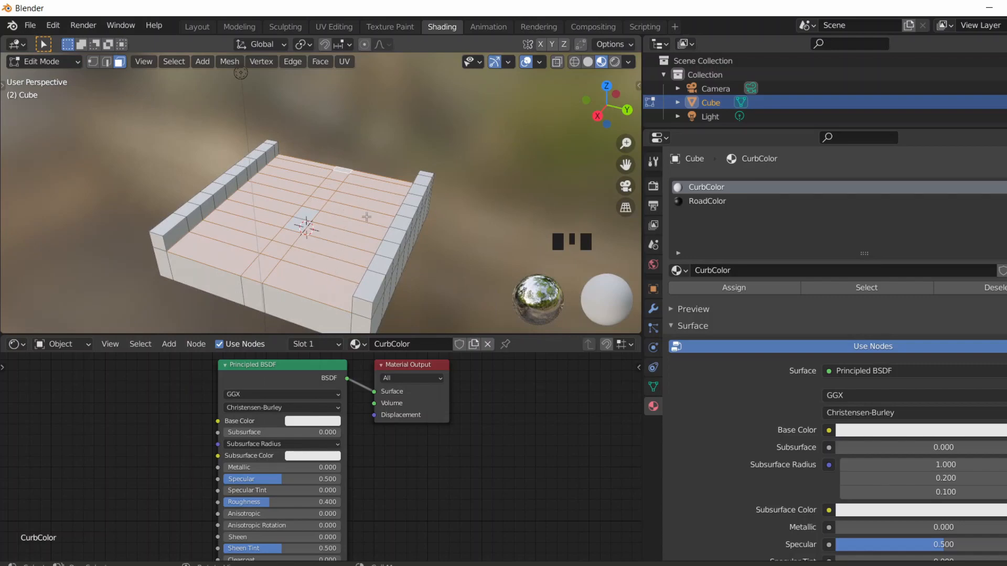
left_click(714, 206)
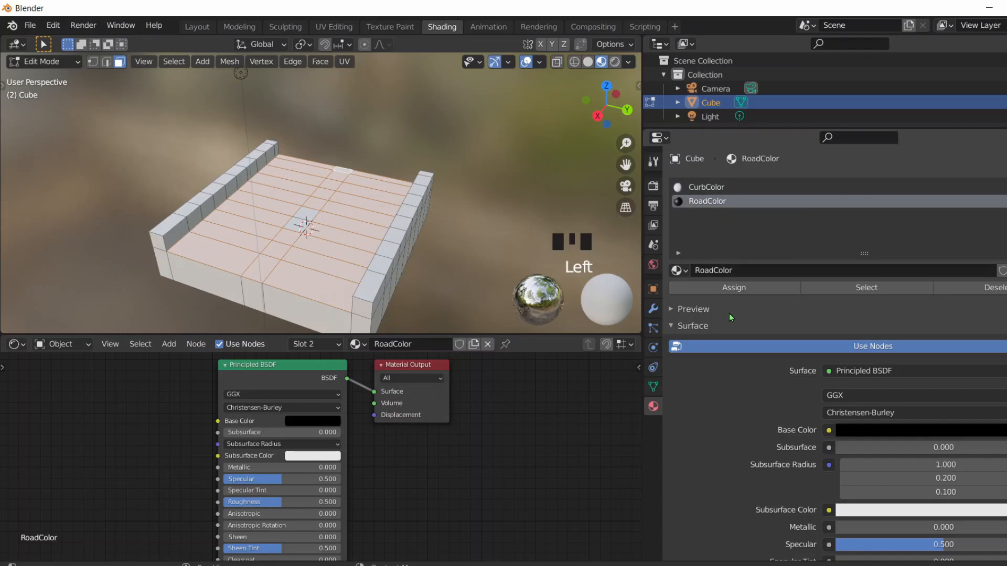
left_click(732, 287)
left_click(363, 134)
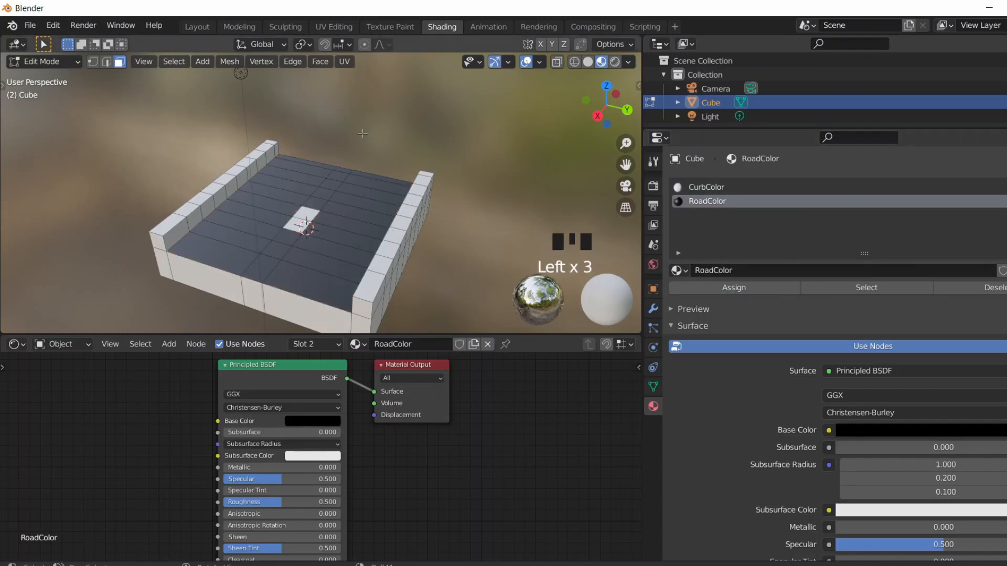
middle_click_drag(411, 247, 366, 215)
key("Tab")
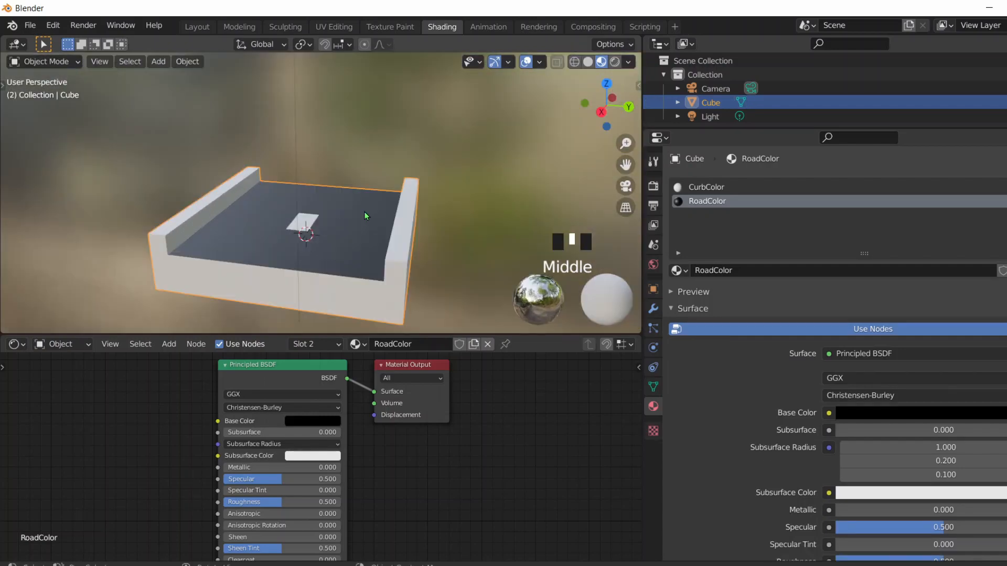
Step: Switch to the Modeling workspace and display the road piece in Material Preview shading
left_click(245, 27)
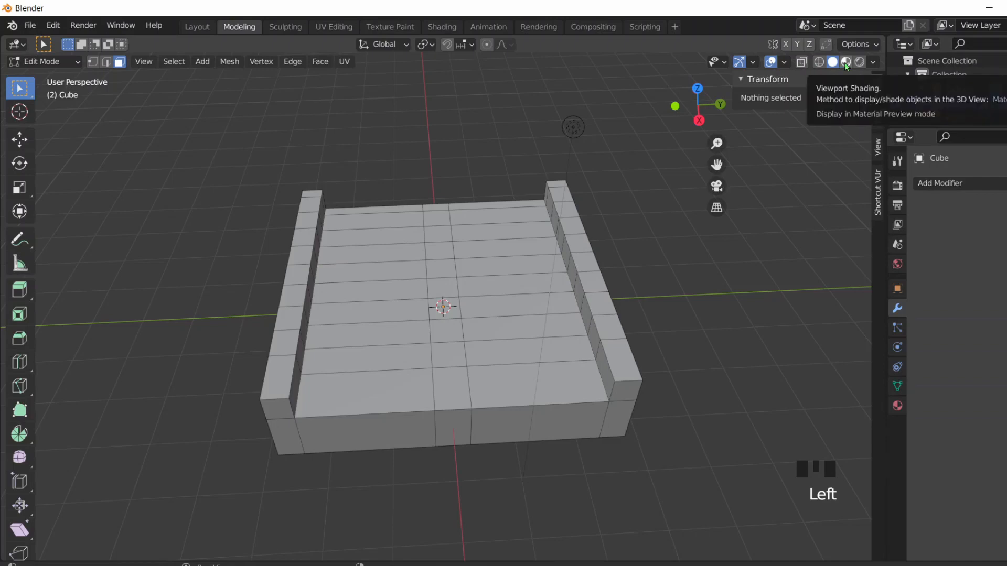
left_click(846, 61)
mouse_move(716, 293)
middle_mouse_down()
mouse_move(692, 259)
mouse_move(617, 249)
mouse_move(709, 258)
middle_mouse_up()
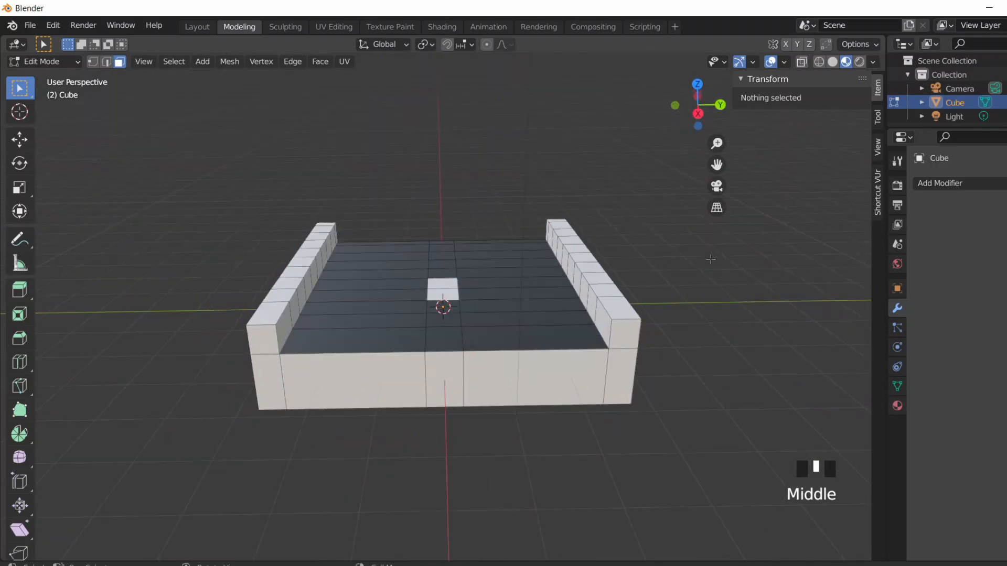
Step: Duplicate the road piece in Object Mode and move the copy about -10.3 m along the X axis
key("Tab")
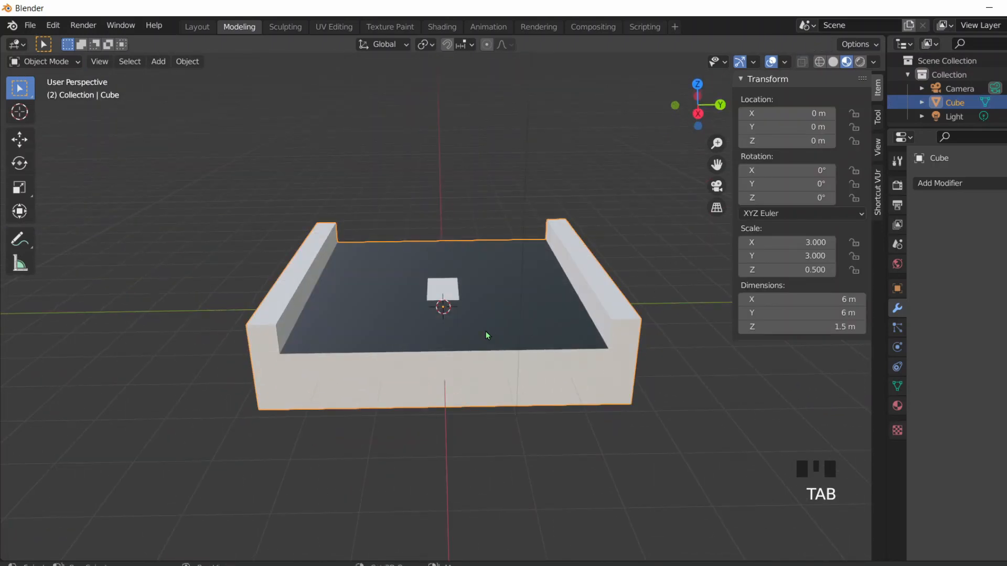
key("shift+d")
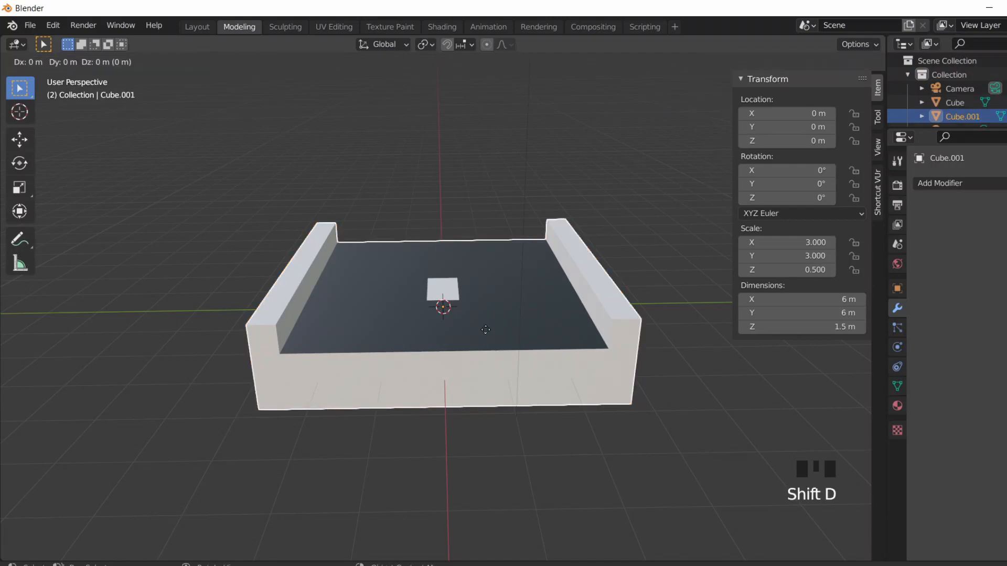
key("x")
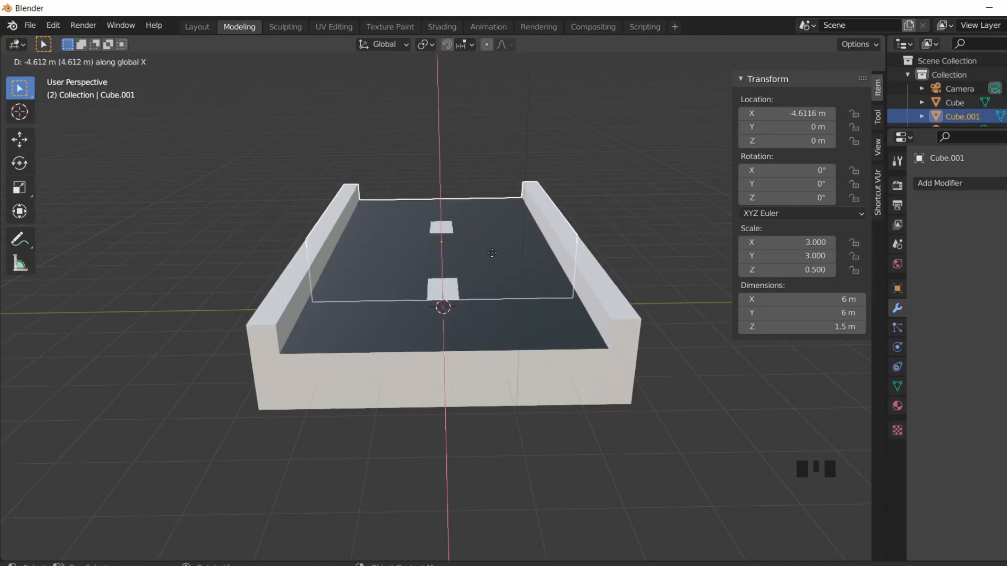
left_click(493, 218)
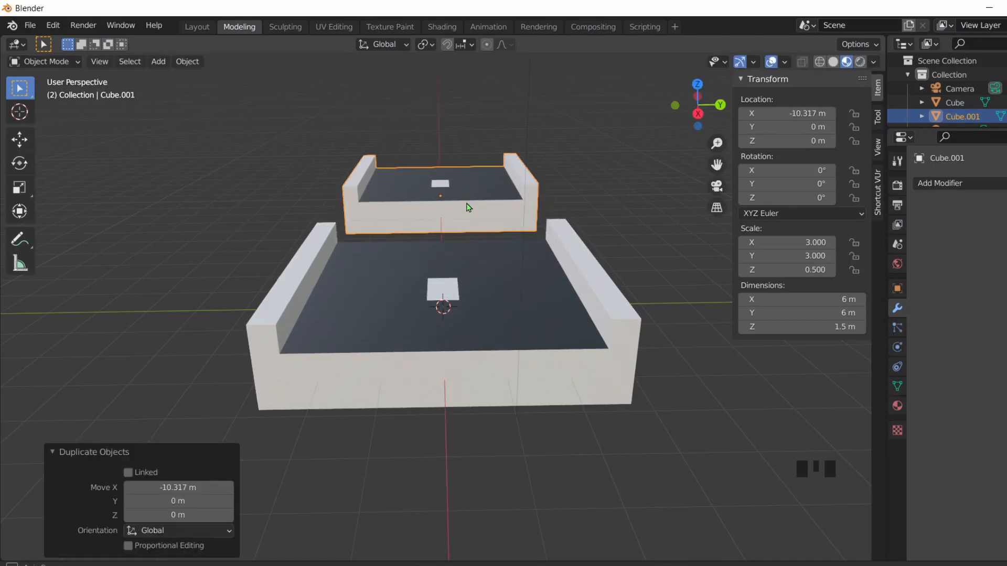
Step: Frame the duplicated road piece in the viewport and open its mesh in Edit Mode
middle_click_drag(467, 206, 477, 243)
scroll(477, 244, "down", 4)
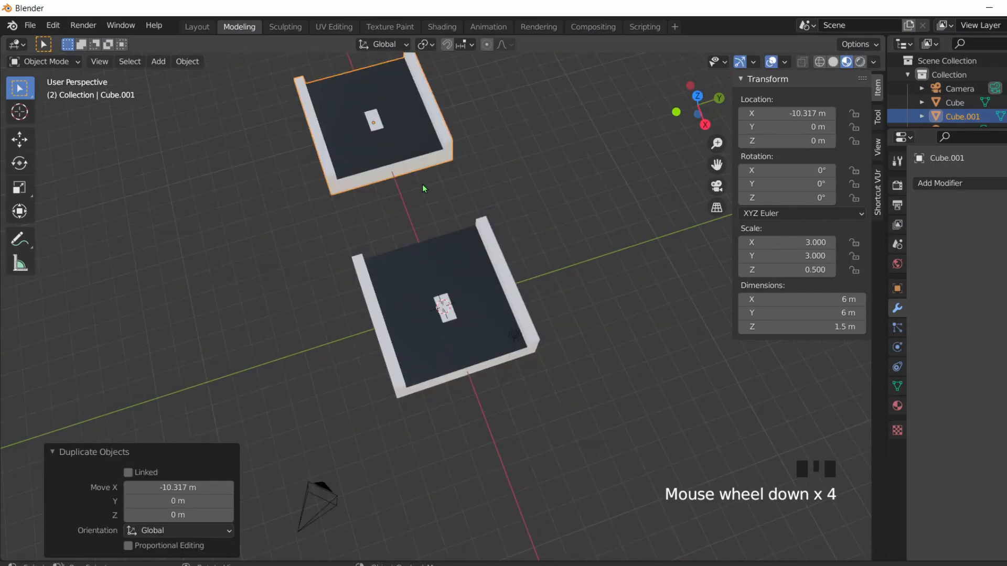
key("Num_Lock")
key("KP_Decimal")
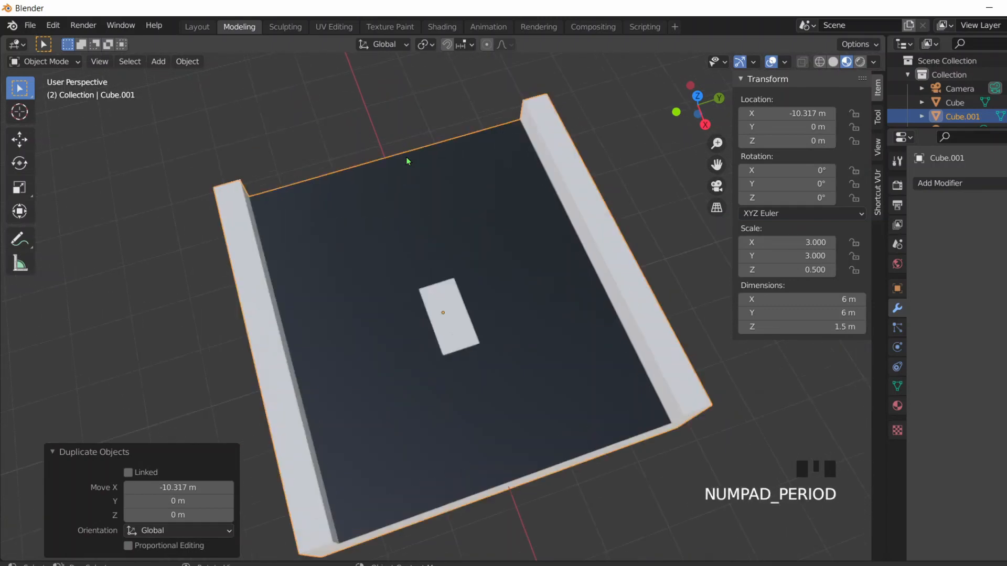
mouse_move(422, 315)
middle_mouse_down()
mouse_move(430, 346)
mouse_move(435, 320)
mouse_move(411, 315)
middle_mouse_up()
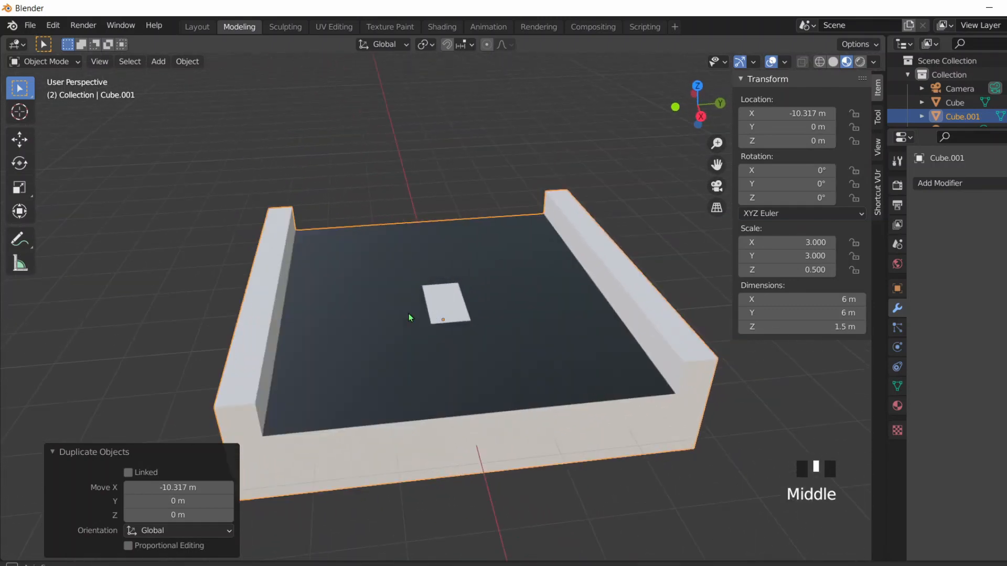
middle_click_drag(387, 260, 545, 296)
key("Tab")
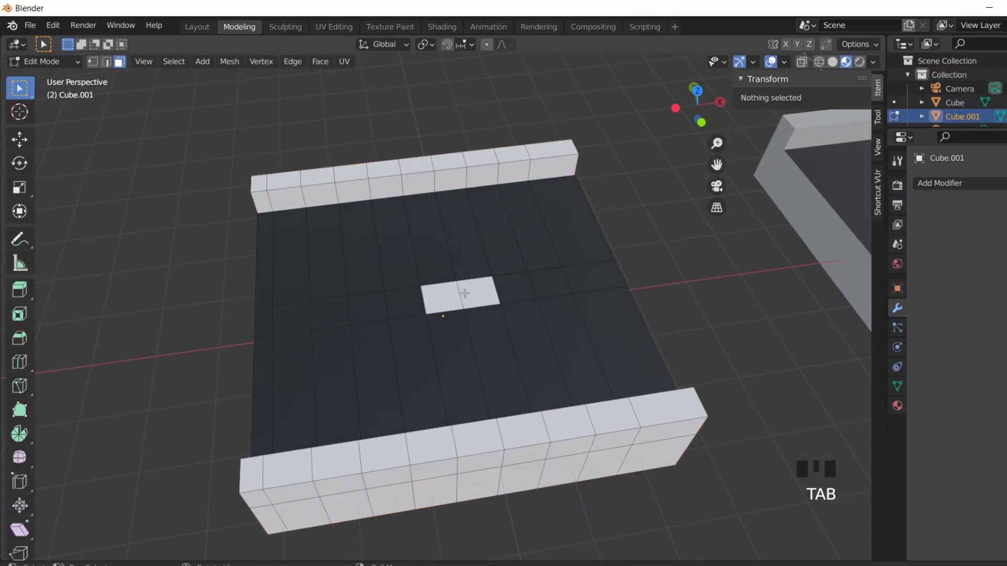
Step: Select the six road top faces in the two rows between the curbs at the end farthest from the original piece
middle_click_drag(392, 320, 400, 292)
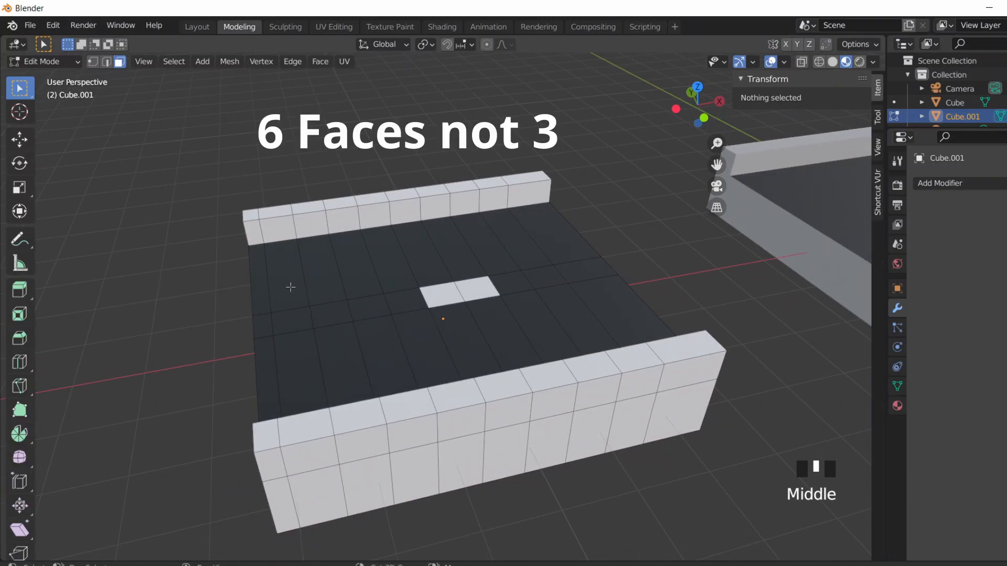
left_click(290, 287, "shift")
left_click(294, 319, "shift")
left_click(303, 381, "shift")
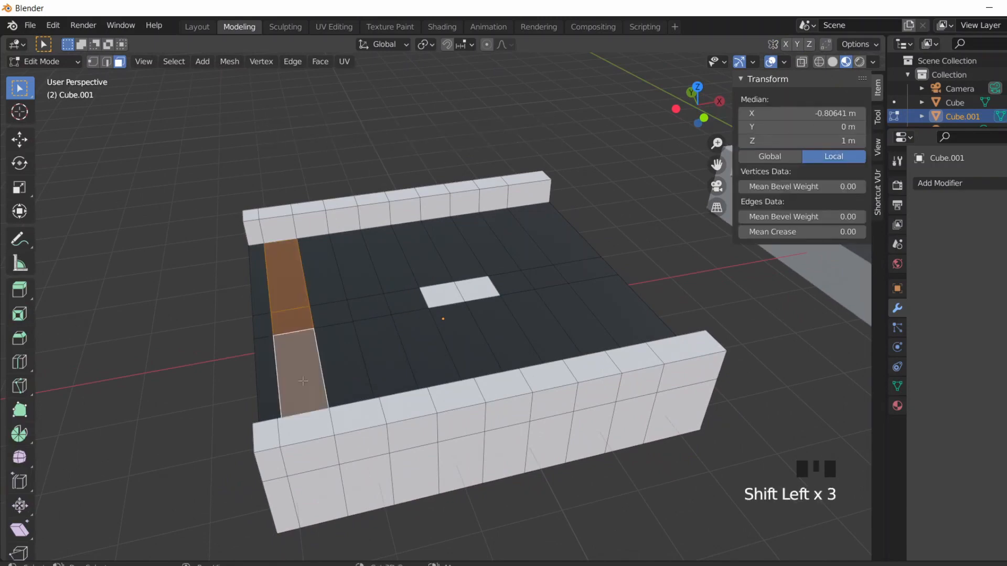
left_click(269, 381, "shift")
left_click(266, 328, "shift")
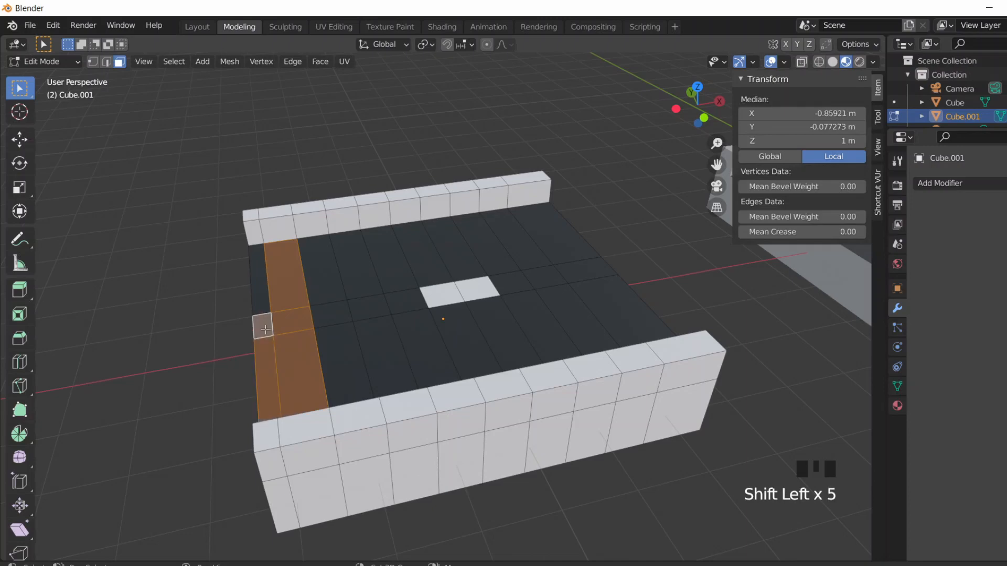
left_click(263, 304, "shift")
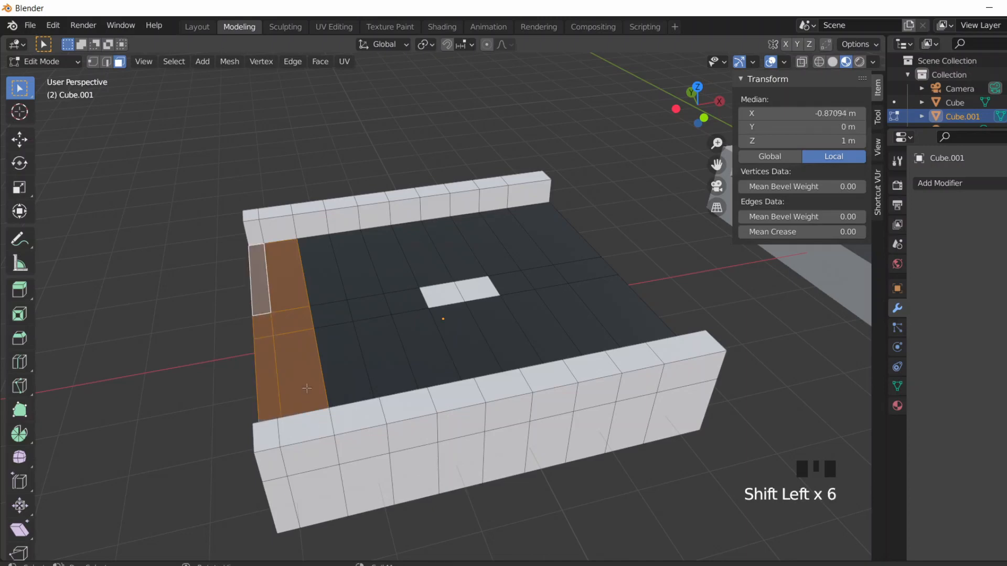
Step: Extrude the six selected faces upward along Z, set their local median Z to 2 m, and clear the selection
key("e")
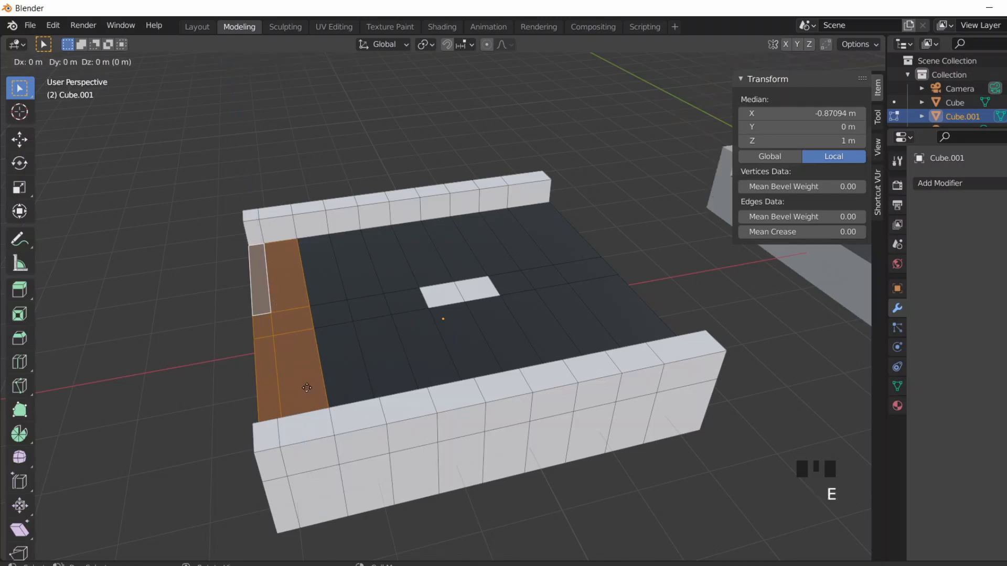
key("z")
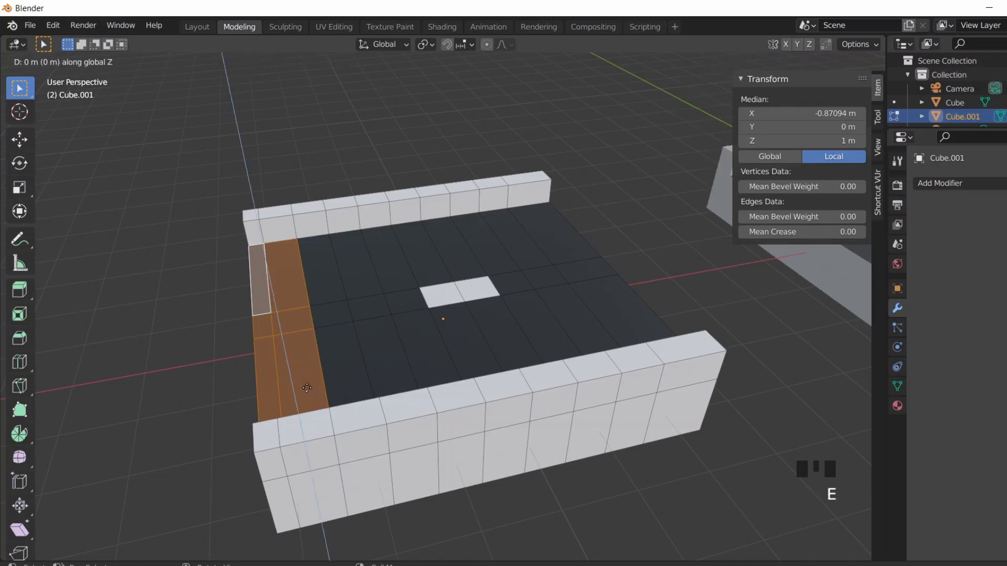
left_click(308, 369)
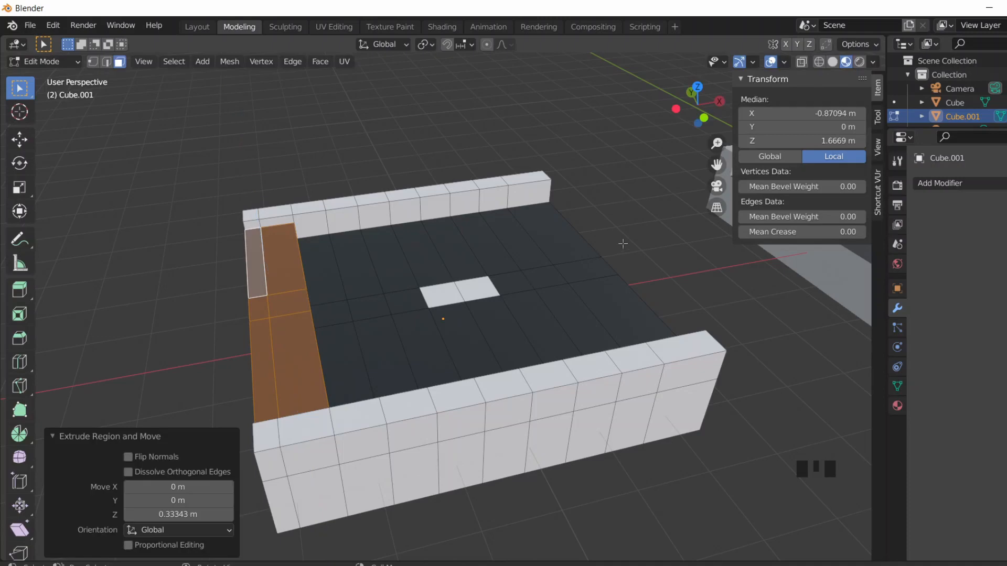
left_click(821, 141)
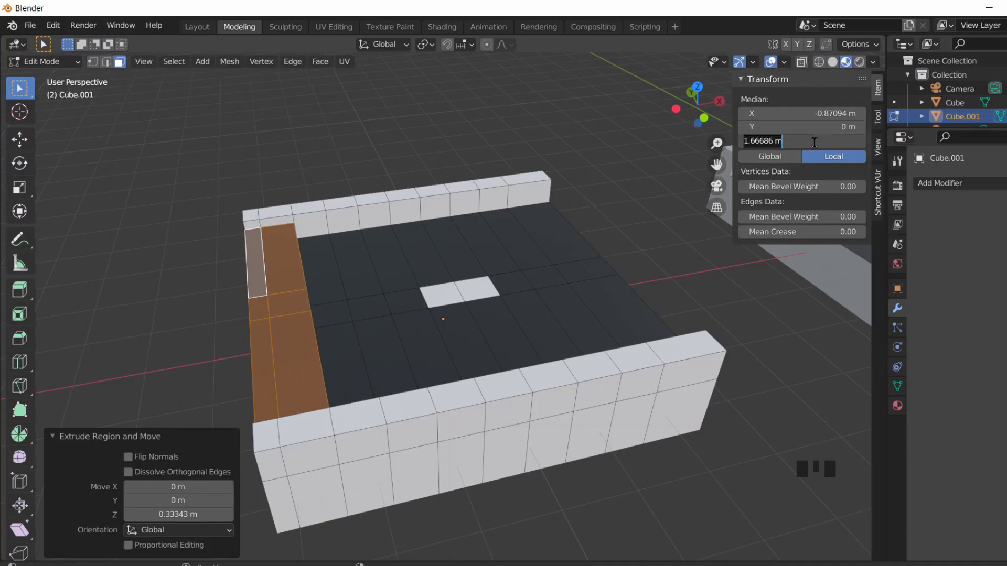
type("2")
left_click(811, 137)
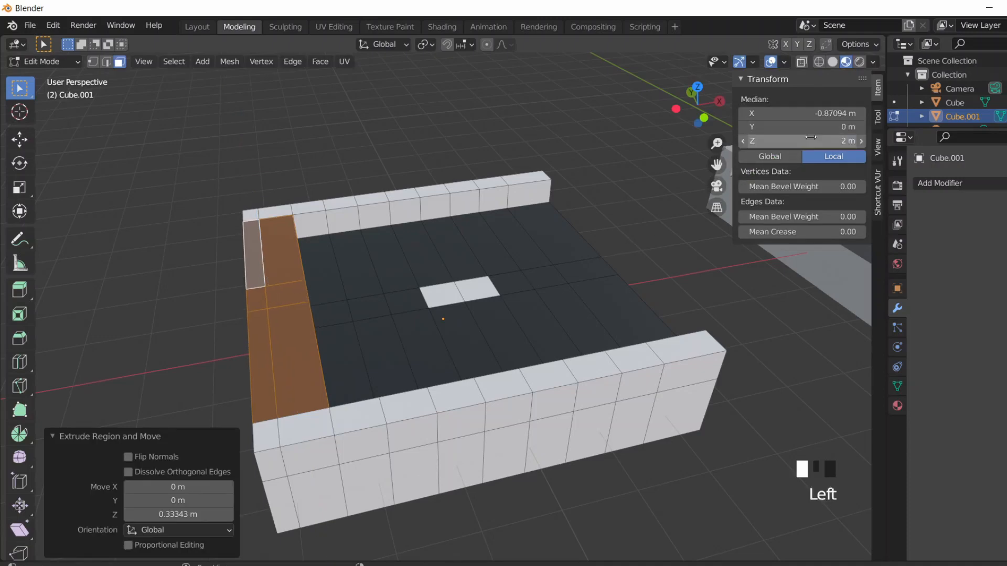
left_click(461, 144)
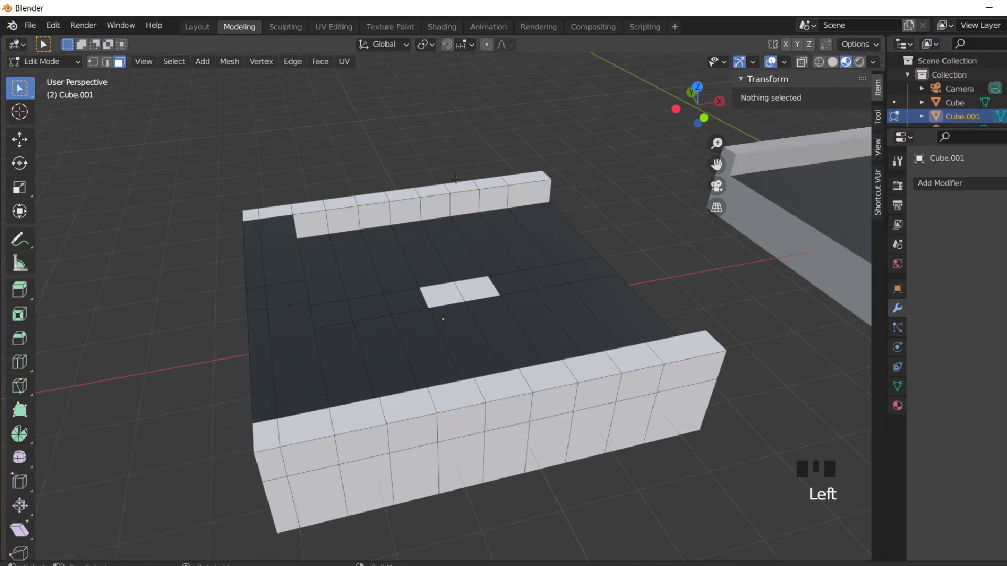
Step: Select the inner-row middle top face of the new end curb and reopen the mesh in Edit Mode in the Shading workspace
middle_click_drag(455, 179, 225, 179)
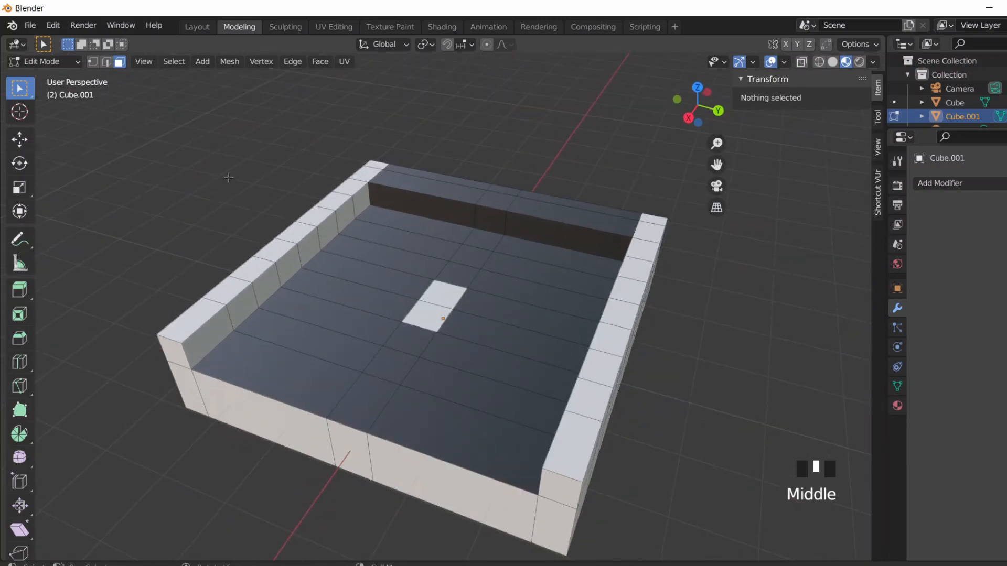
left_click(482, 211)
left_click(495, 200)
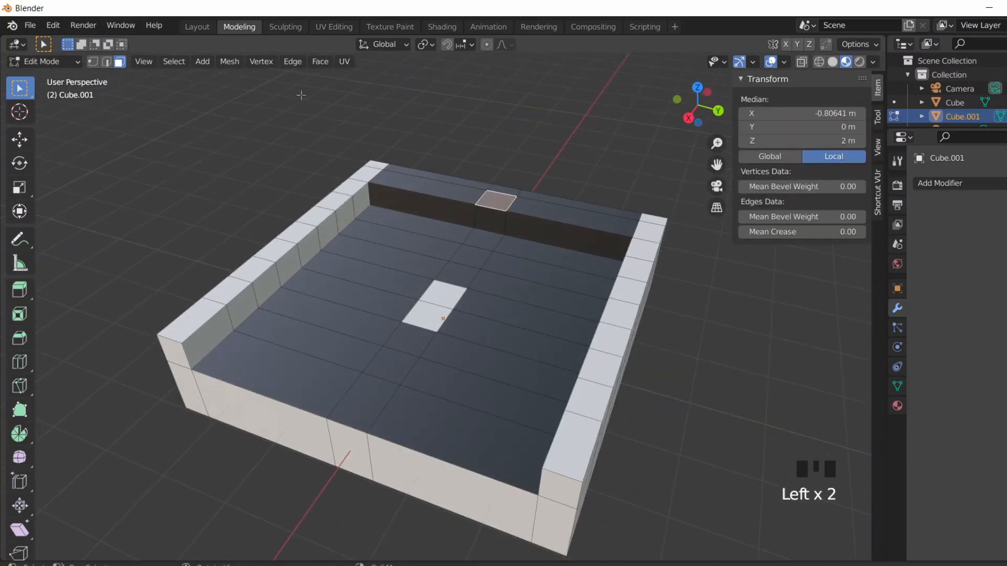
left_click(445, 27)
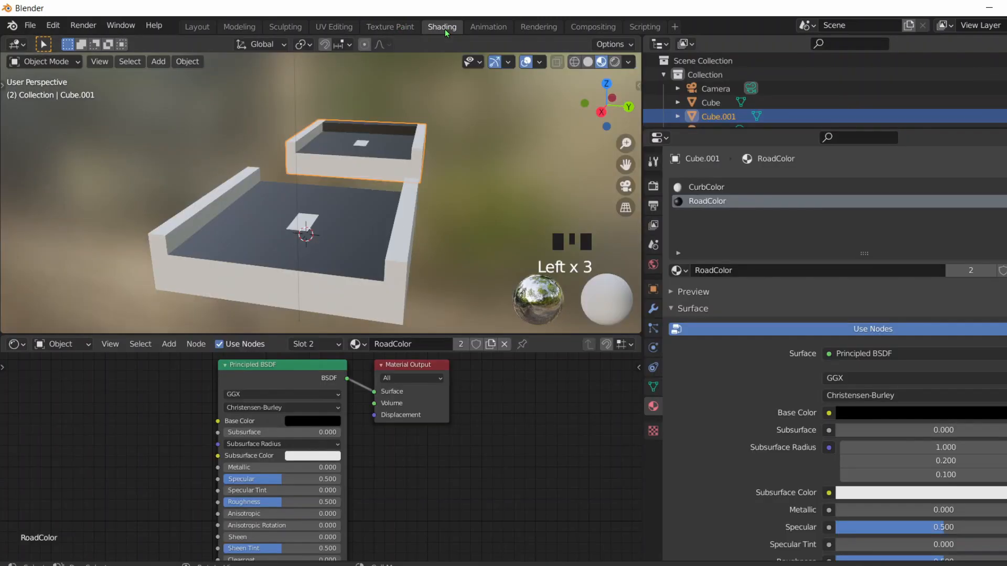
scroll(291, 99, "down", 4)
key("KP_Decimal")
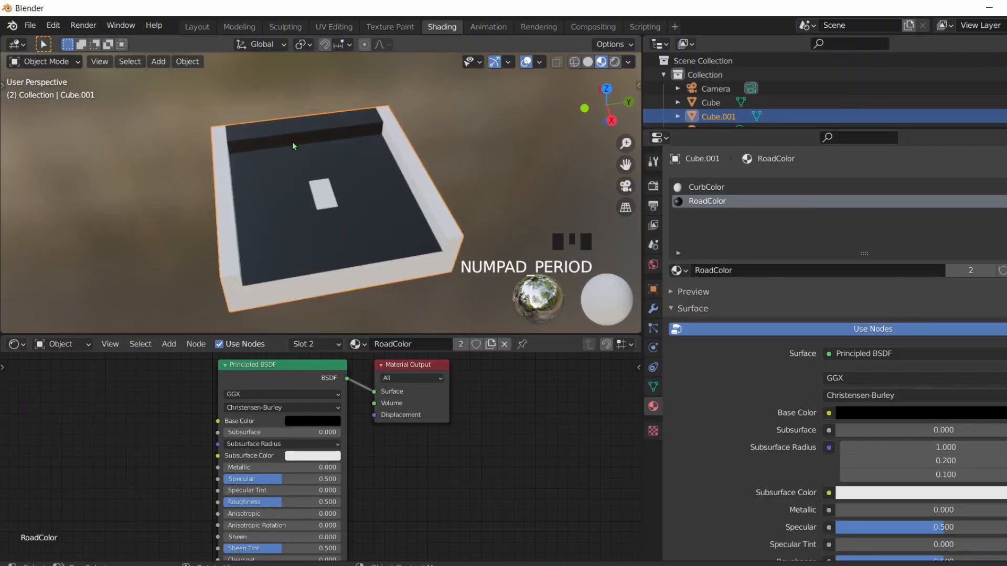
key("Tab")
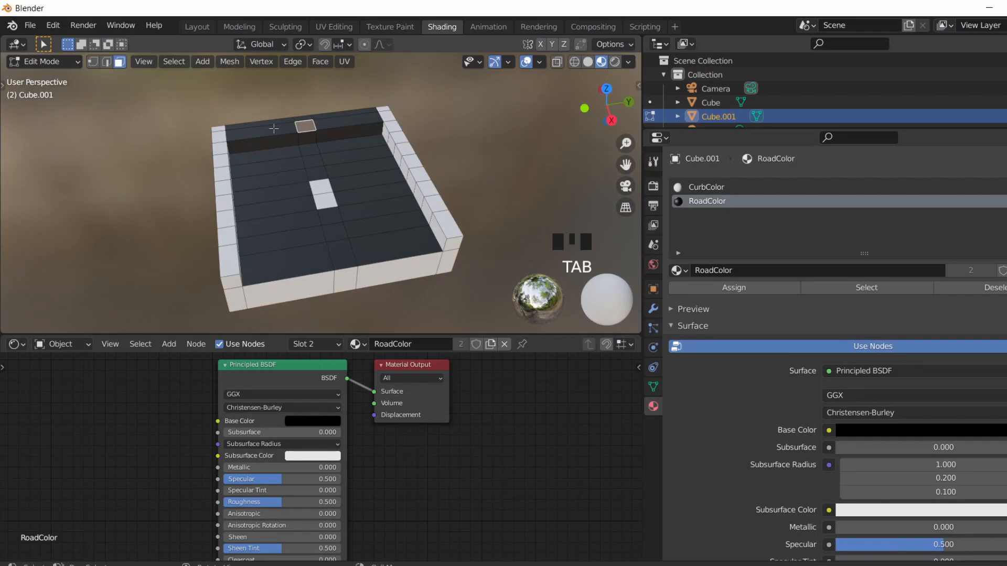
scroll(269, 135, "up", 4)
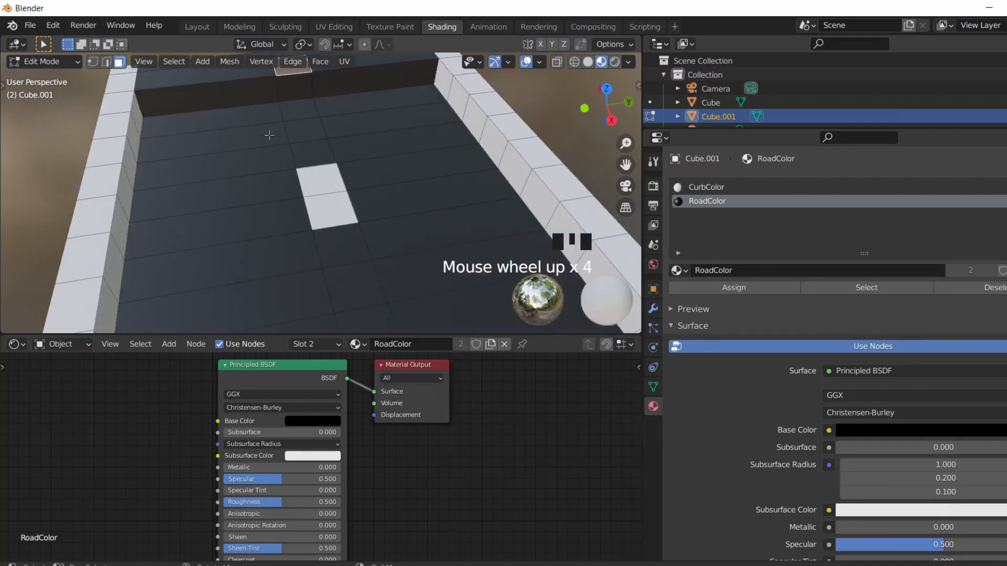
middle_click_drag(269, 136, 187, 98)
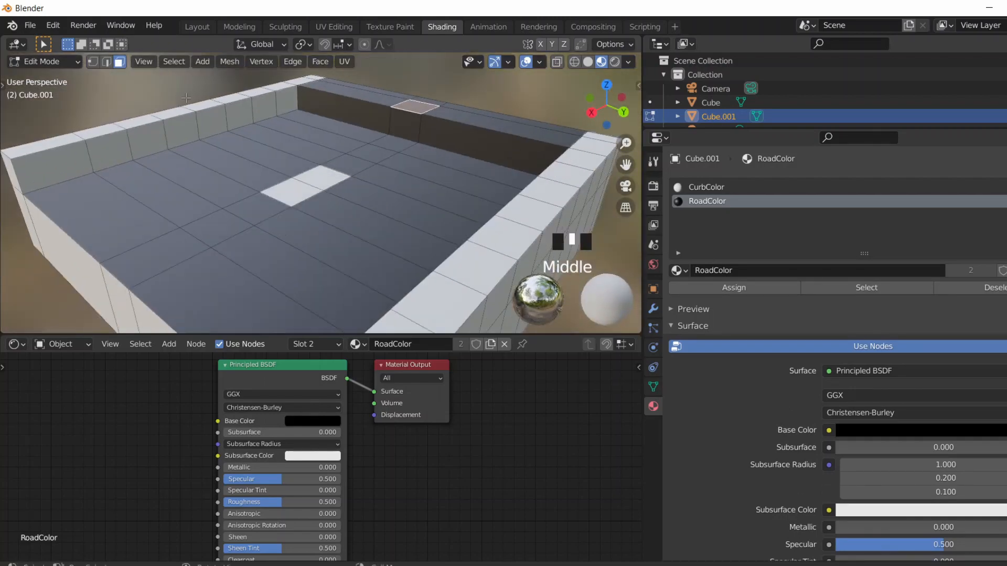
Step: Add the end curb's three inner side faces and the top faces of one half to the selection
left_click(440, 139, "shift")
left_click(409, 134, "shift")
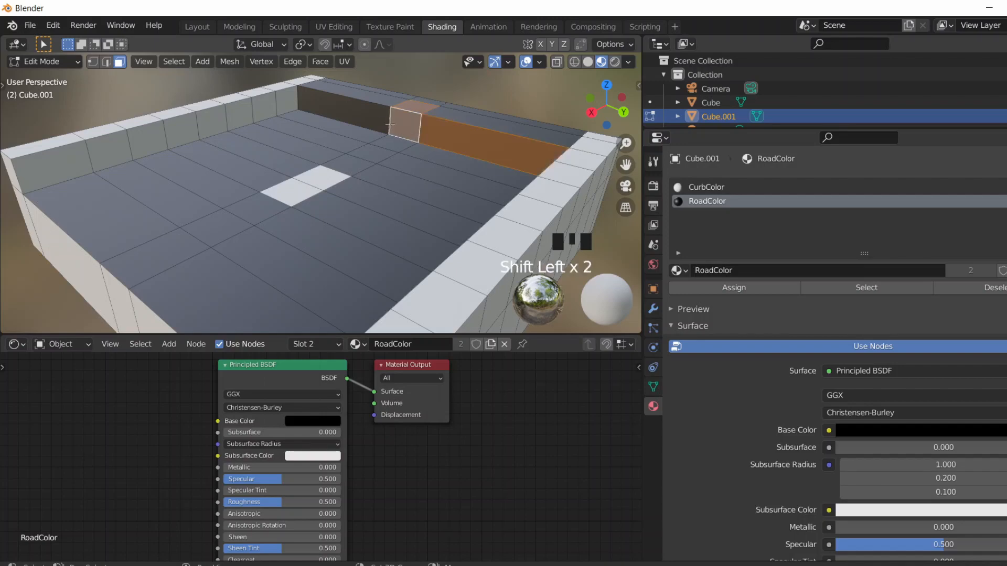
left_click(380, 123, "shift")
left_click(381, 101, "shift")
left_click(415, 109, "shift")
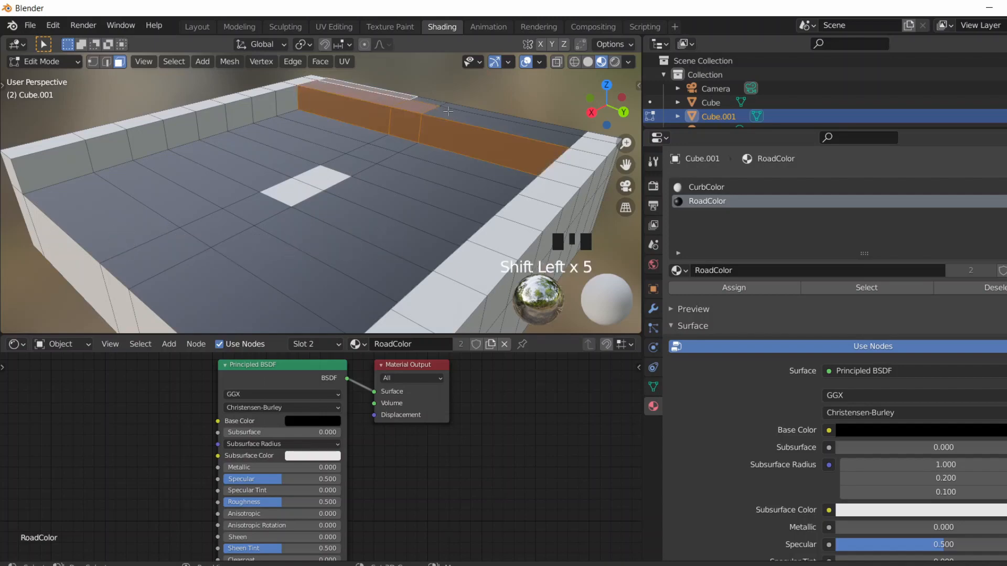
Step: Add the end curb's remaining top faces, including the outer middle face, to the selection
middle_click_drag(473, 121, 312, 106)
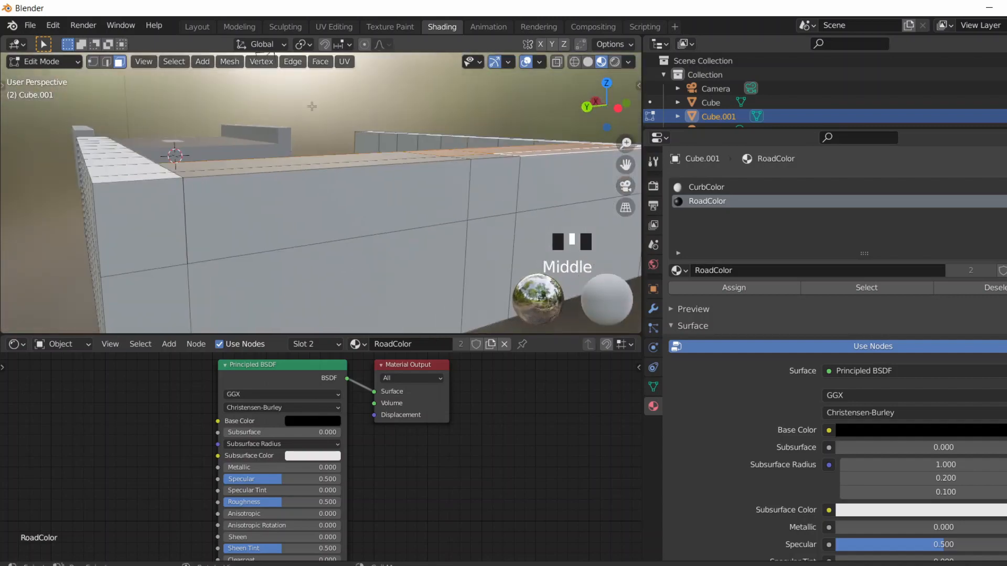
left_click(326, 167, "shift")
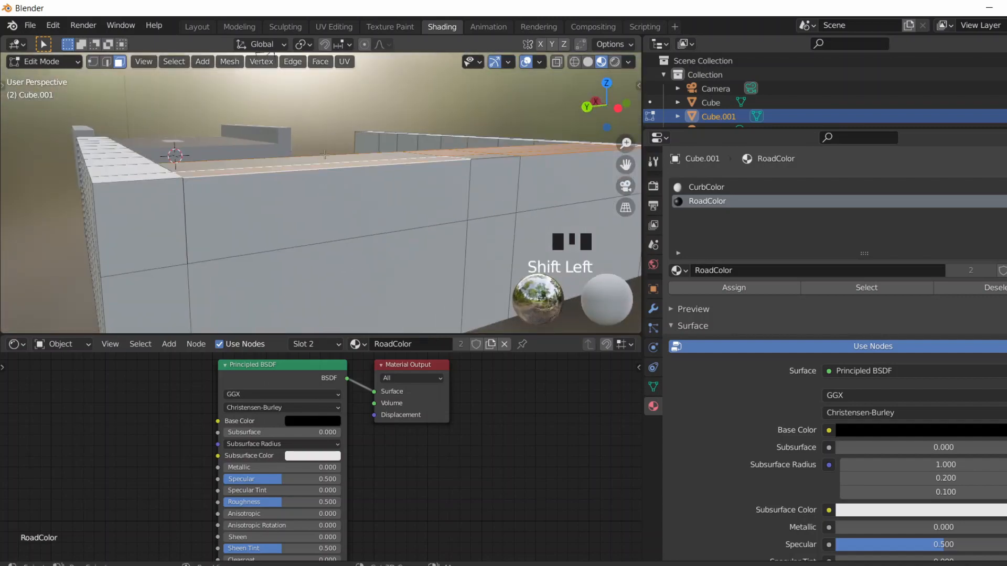
left_click(324, 155, "shift")
left_click(324, 155, "shift")
middle_click_drag(324, 155, 446, 218)
left_click(525, 126, "shift")
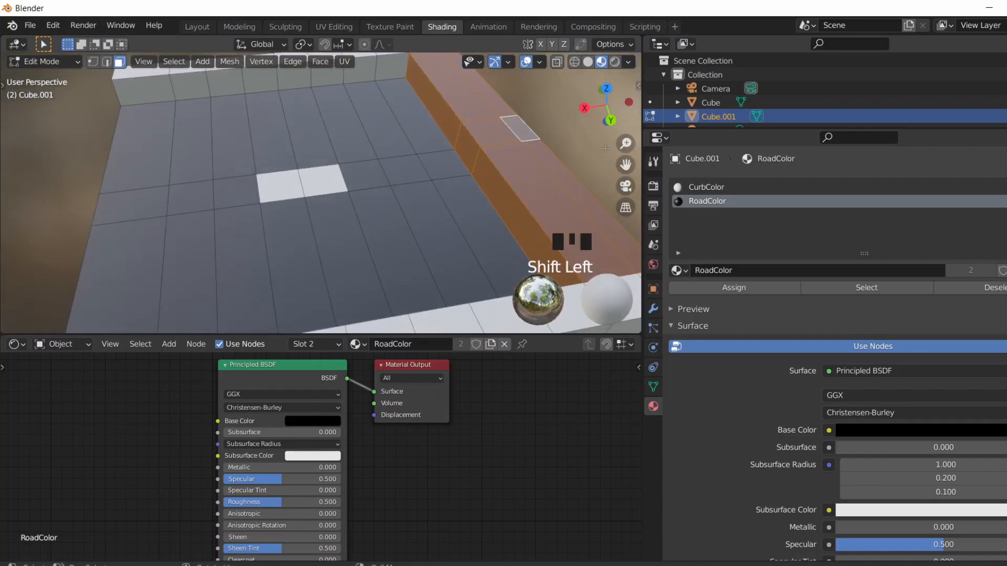
Step: Assign the CurbColor material to the selected end curb faces and clear the selection
left_click(707, 189)
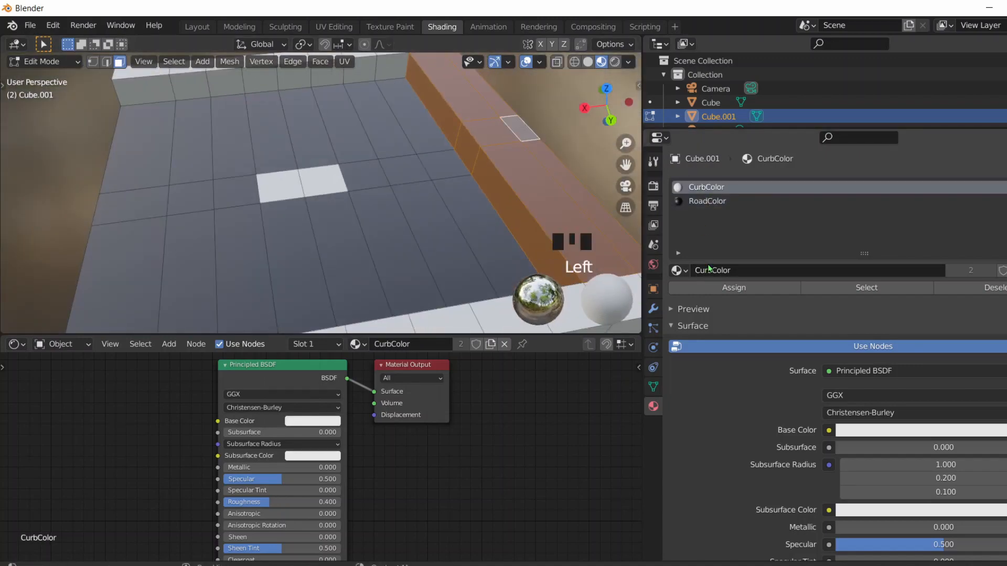
left_click(722, 289)
scroll(412, 205, "down", 4)
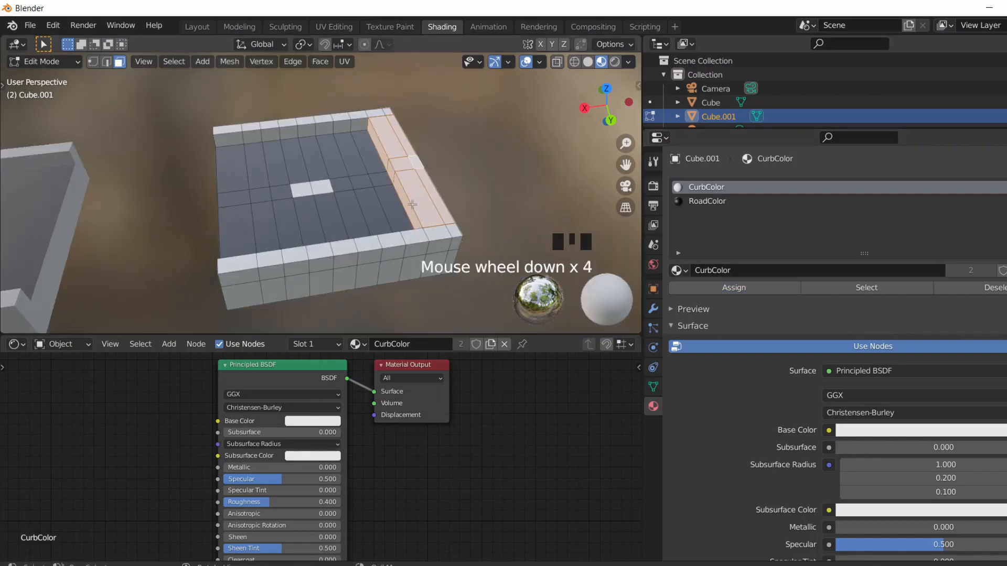
left_click(478, 152)
mouse_move(478, 151)
middle_mouse_down()
mouse_move(515, 166)
mouse_move(465, 170)
mouse_move(446, 157)
middle_mouse_up()
Step: Return to the Modeling workspace and select the three-curb road piece in Object Mode
left_click(239, 26)
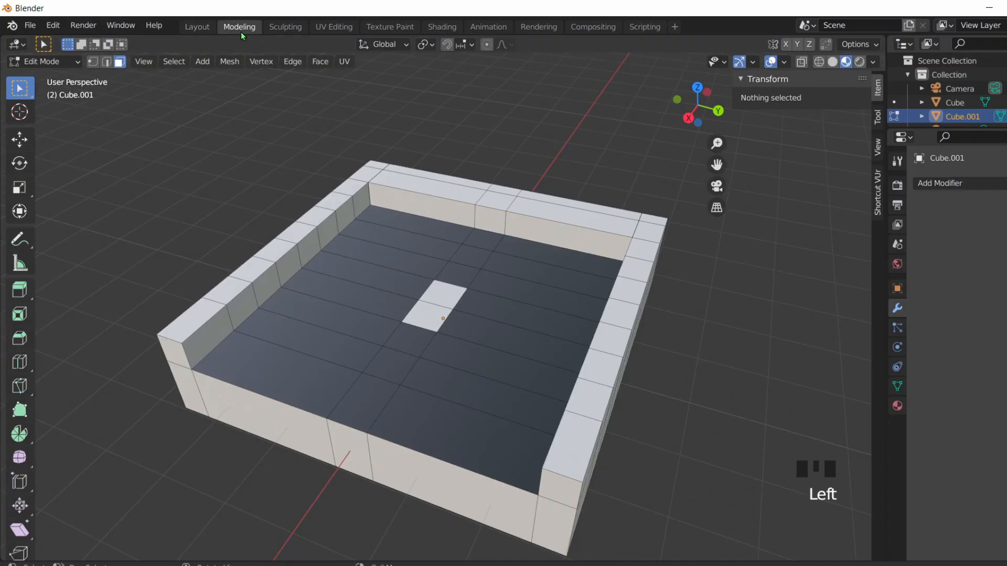
scroll(403, 229, "down", 3)
left_click(414, 315)
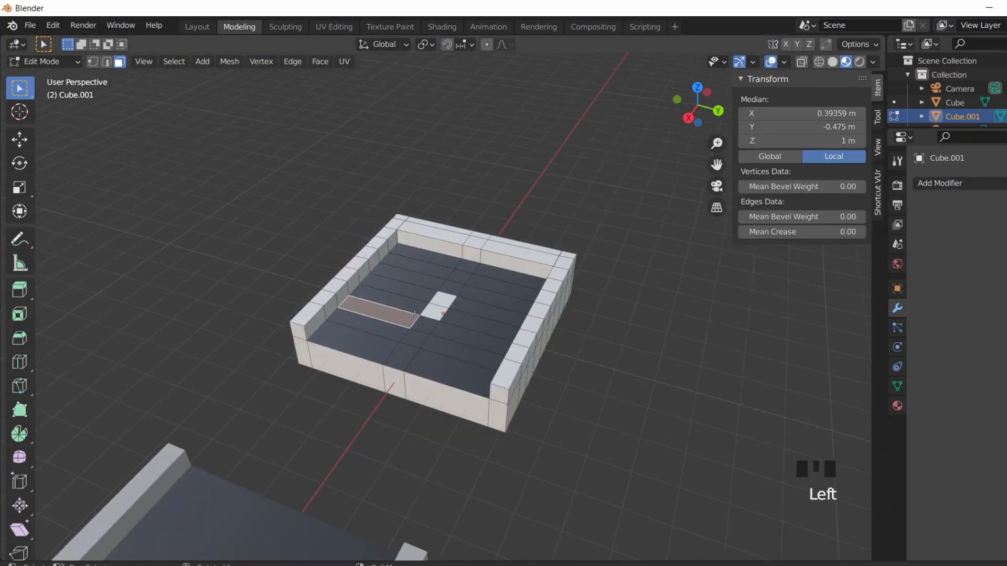
key("Tab")
left_click(423, 305)
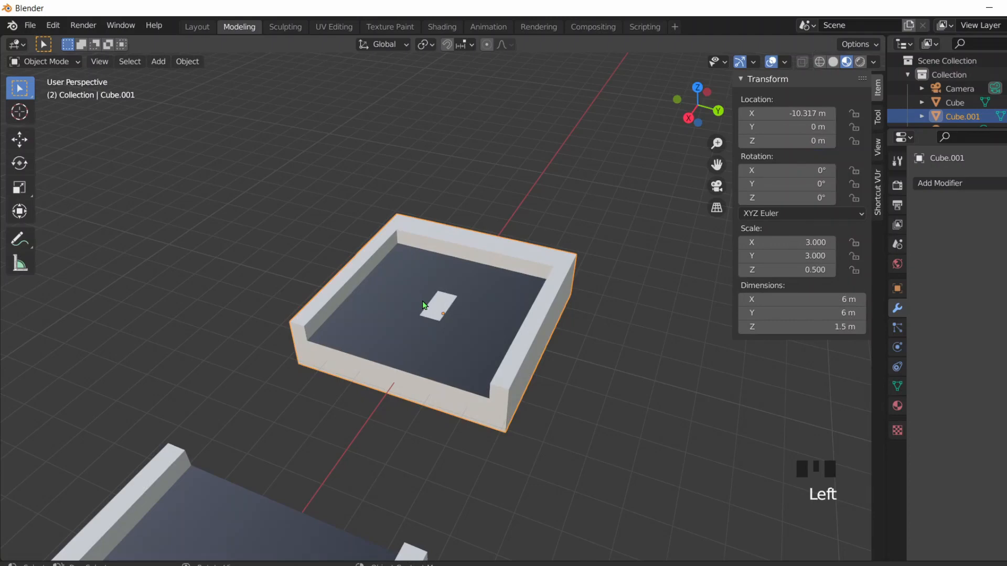
Step: Duplicate the three-curb road piece and move the copy about 6.6 m along the Y axis
key("shift+d")
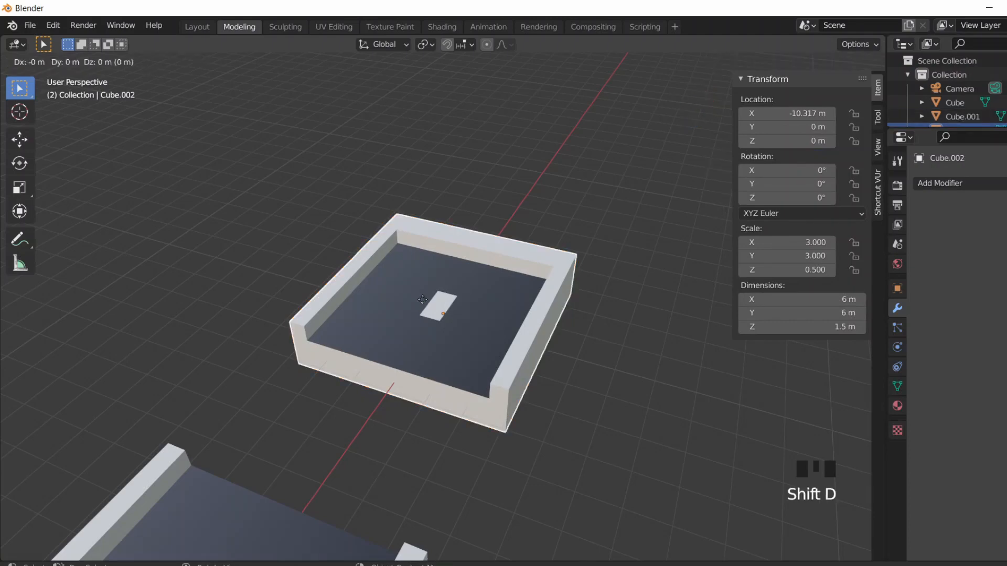
key("y")
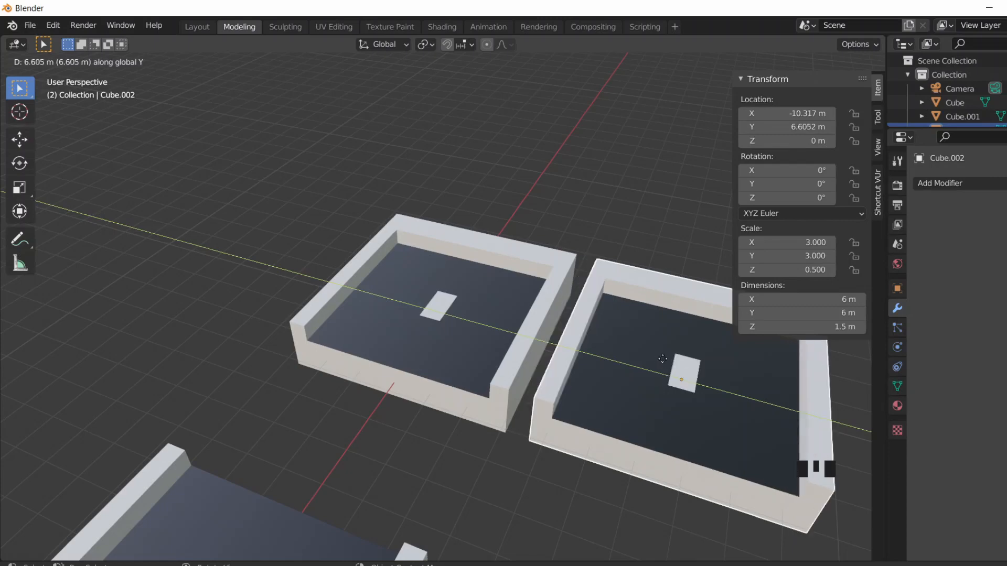
left_click(657, 371)
scroll(654, 383, "down", 3)
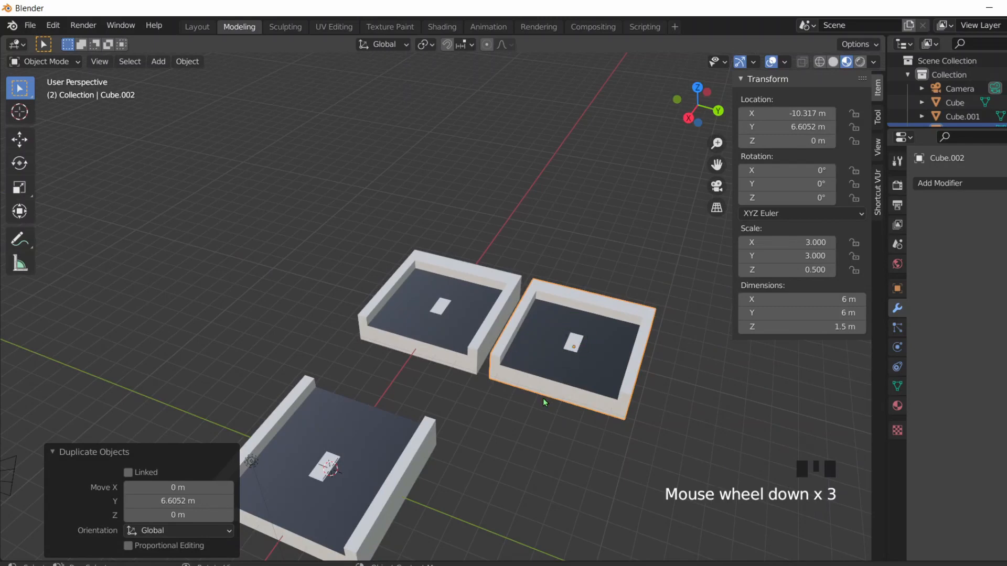
middle_click_drag(545, 402, 552, 371)
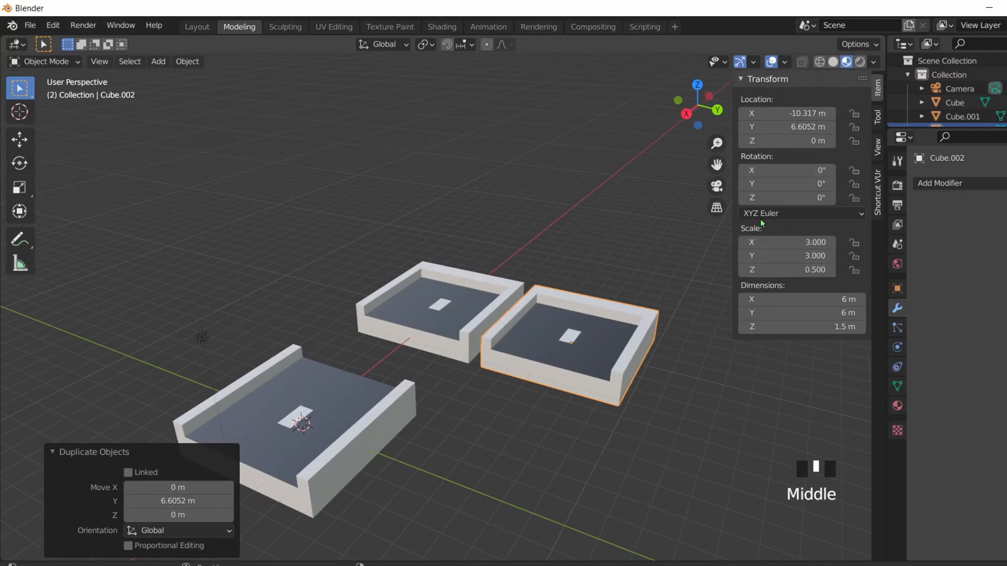
Step: Set the duplicated three-curb road piece's Z rotation to 180°
left_click(795, 197)
type("180")
key("Return")
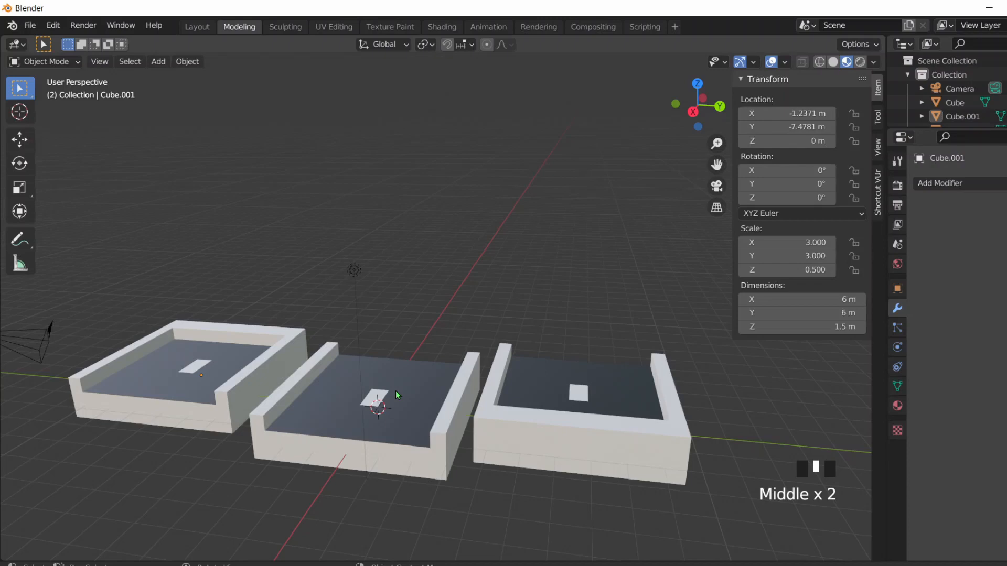
Step: Select the two-curb road piece between the other two and open its mesh in Edit Mode
left_click(394, 384)
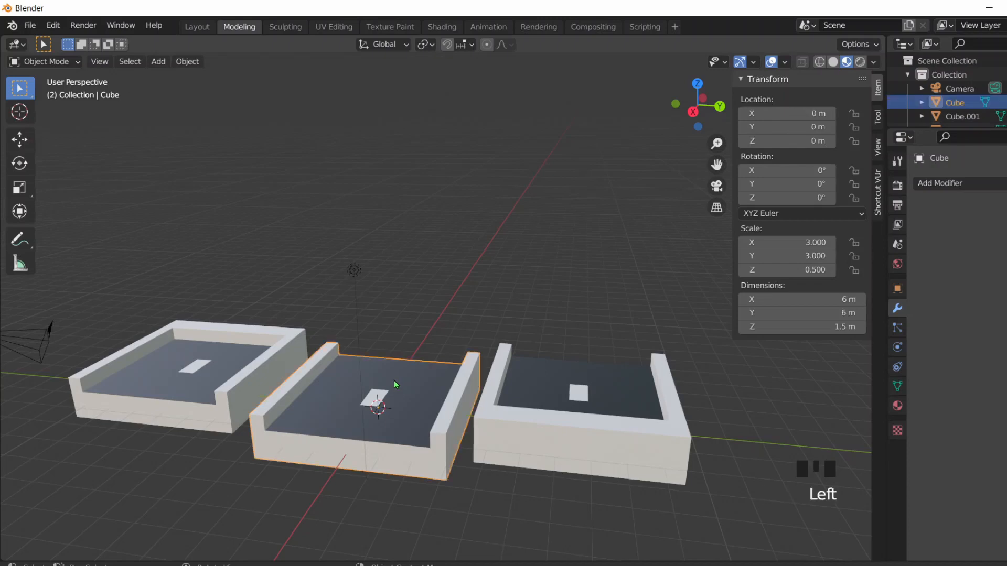
key("Tab")
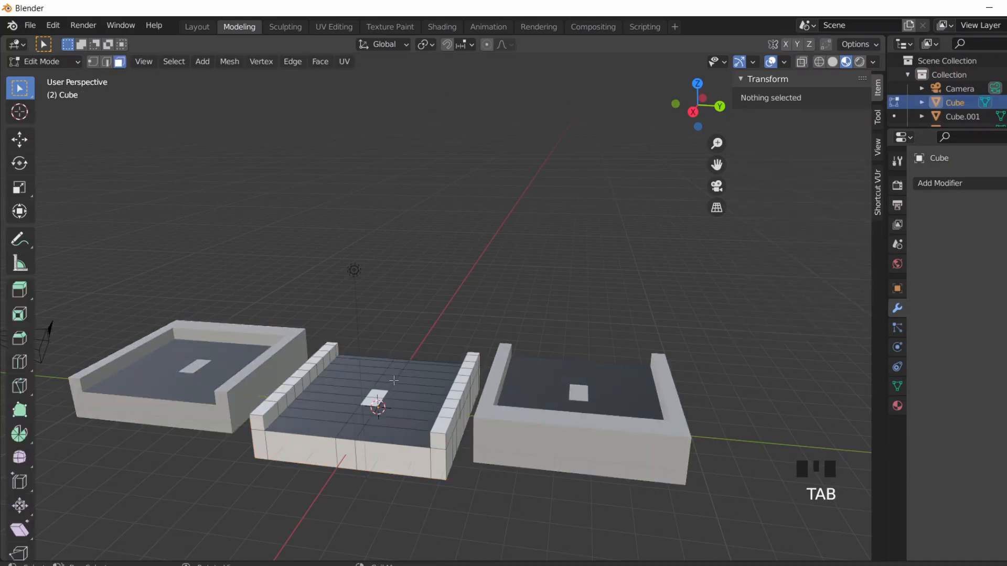
scroll(386, 415, "up", 2)
scroll(386, 416, "down", 2)
scroll(433, 433, "up", 3)
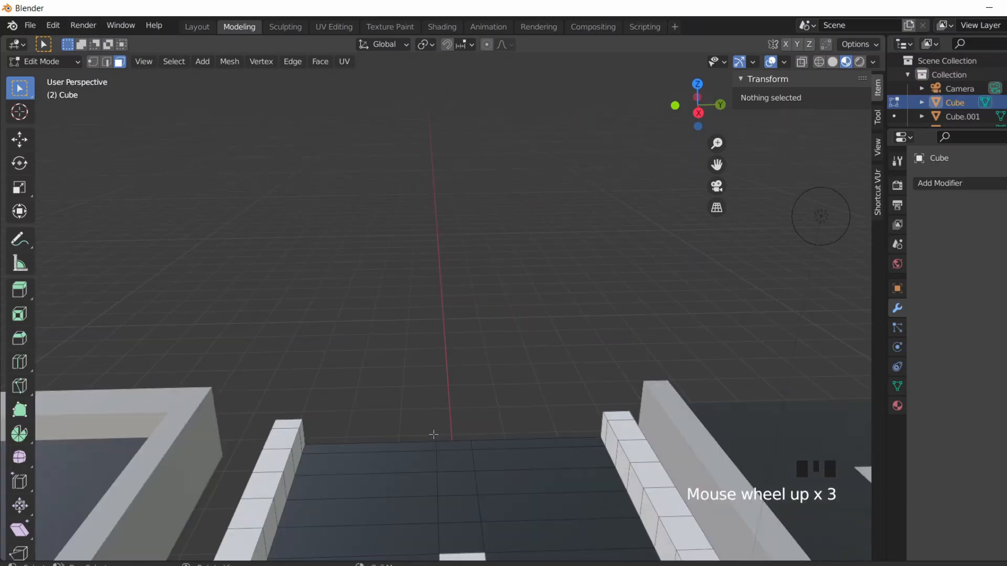
middle_click_drag(433, 433, 427, 400)
mouse_move(428, 400)
middle_mouse_down()
mouse_move(418, 364)
mouse_move(429, 385)
middle_mouse_up()
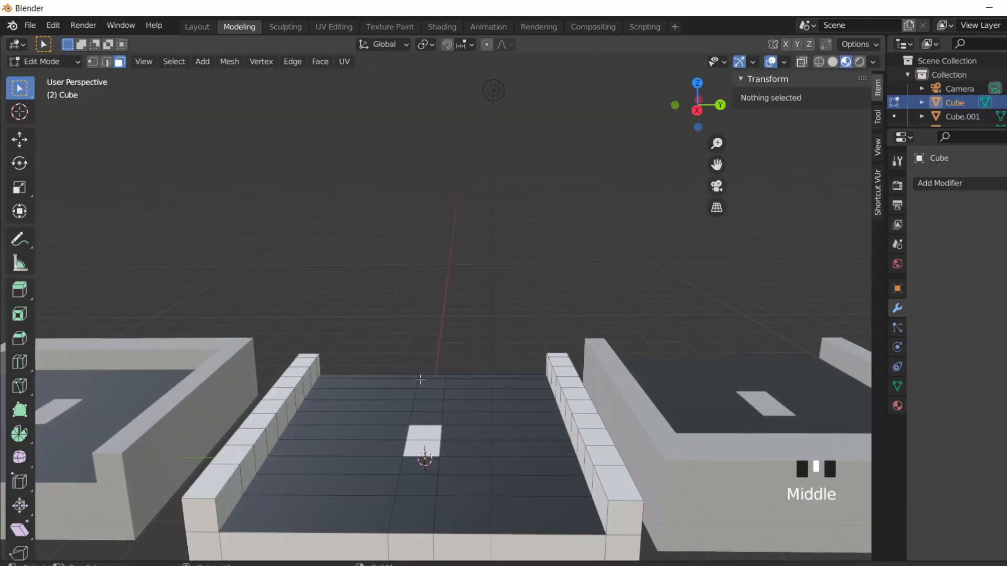
key("Tab")
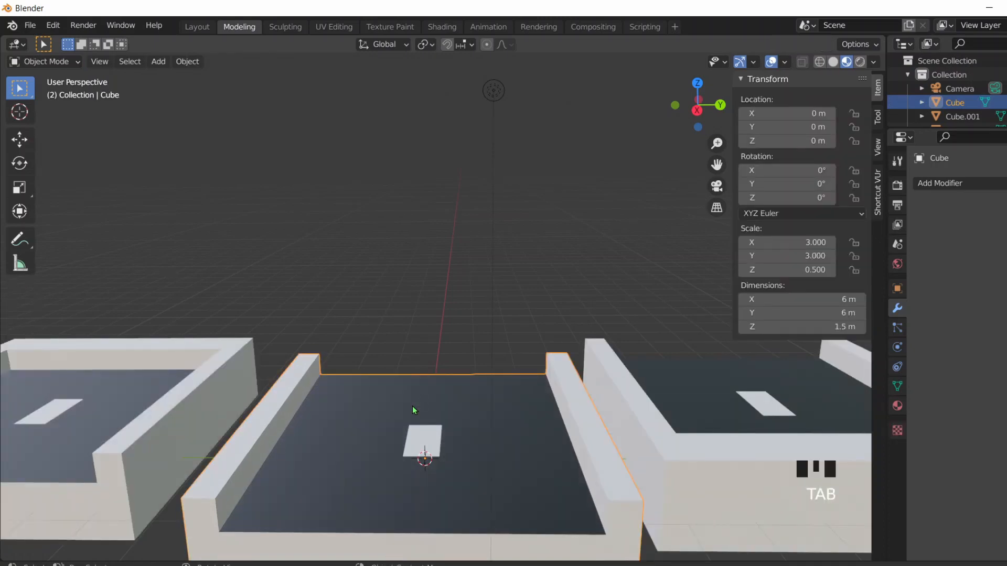
key("Tab")
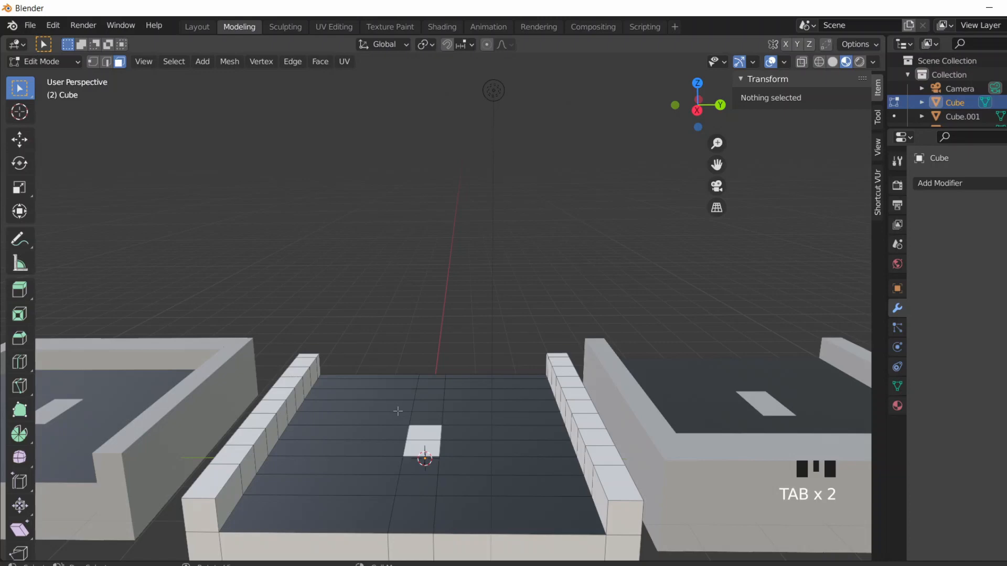
Step: Triangulate all faces of the two-curb road piece and clear the selection
key("a")
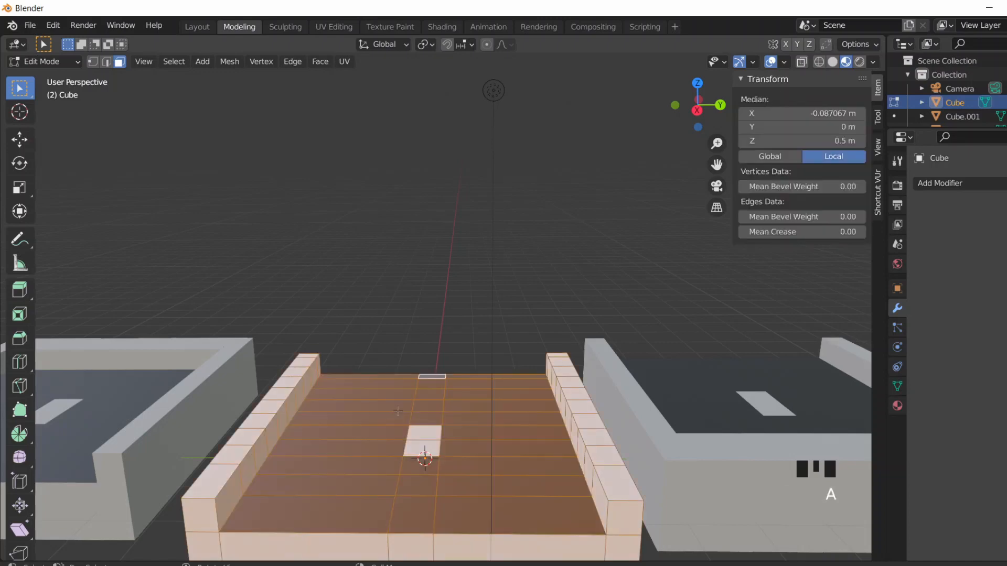
scroll(398, 411, "down", 3)
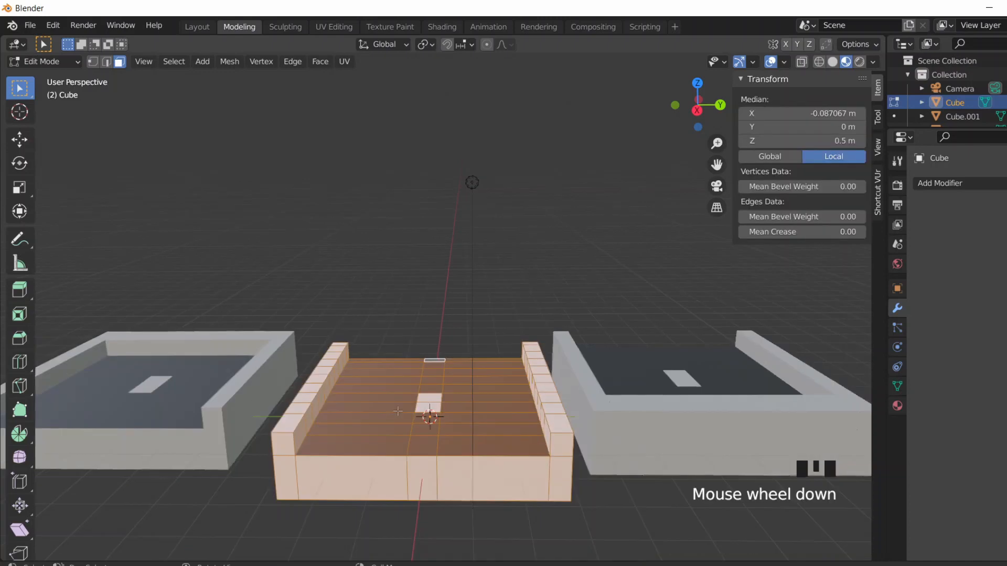
key("alt+a")
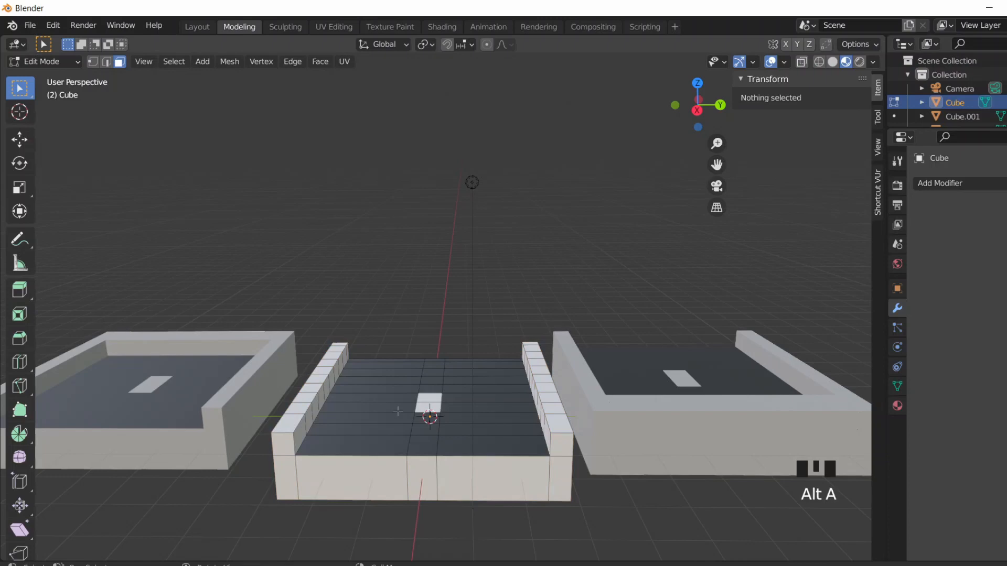
key("a")
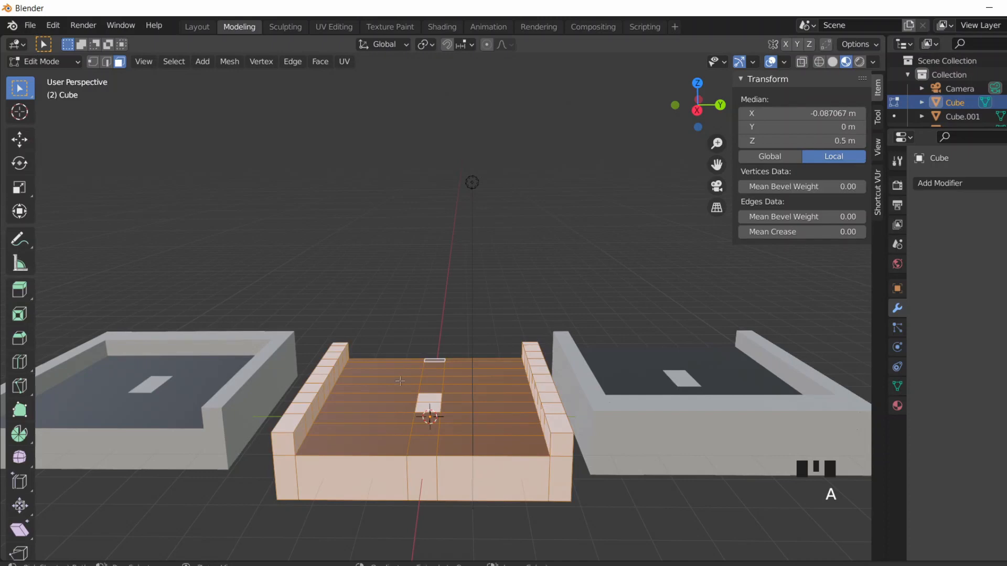
key("ctrl+t")
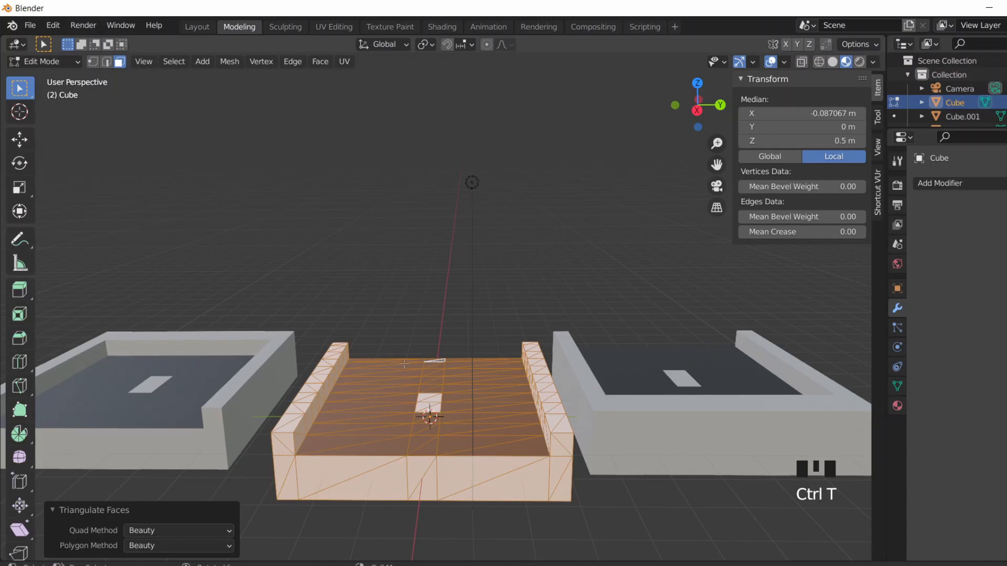
left_click(401, 336)
Step: Edit the original three-curb road piece, triangulate all its faces, and clear the selection
scroll(444, 426, "up", 2)
middle_click_drag(445, 425, 445, 409)
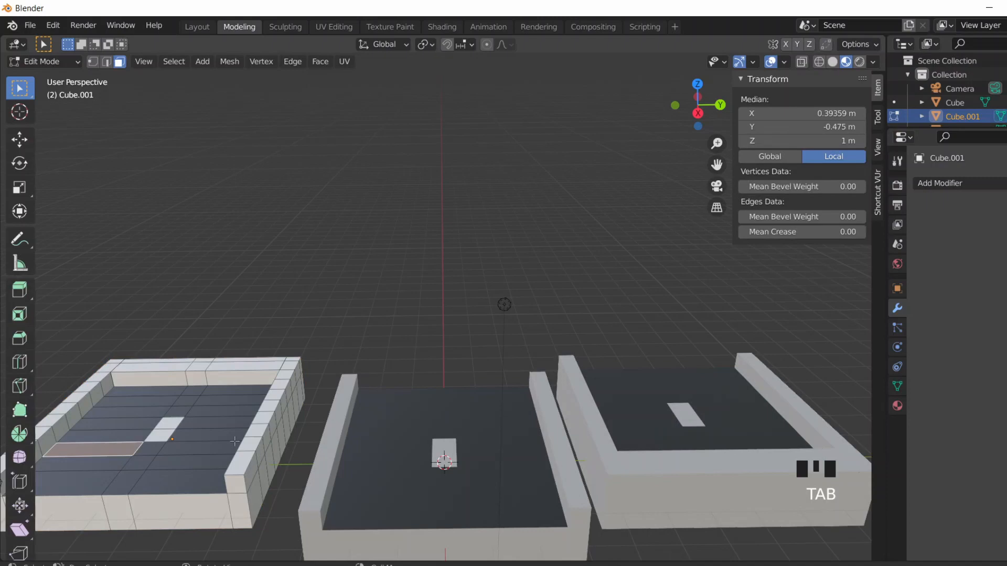
key("a")
middle_click_drag(235, 441, 271, 432)
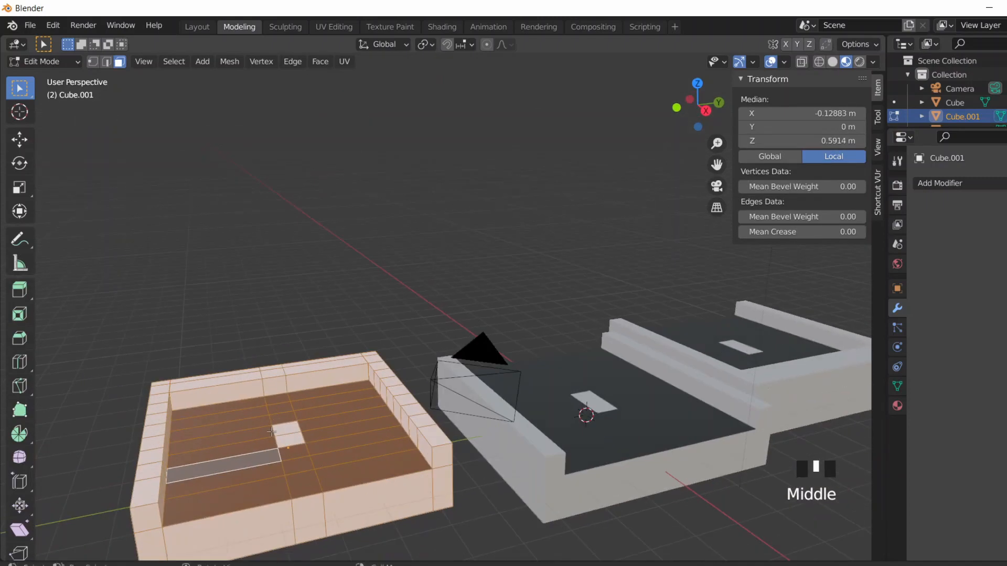
key("ctrl+t")
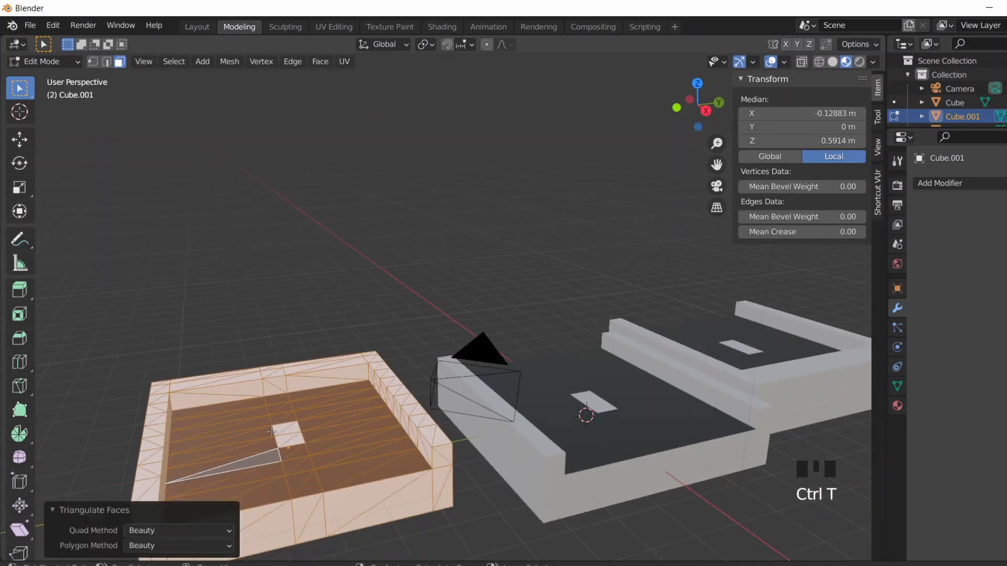
left_click(348, 321)
Step: Triangulate all faces of the rotated three-curb duplicate and return to Object Mode
middle_click_drag(503, 332, 676, 411)
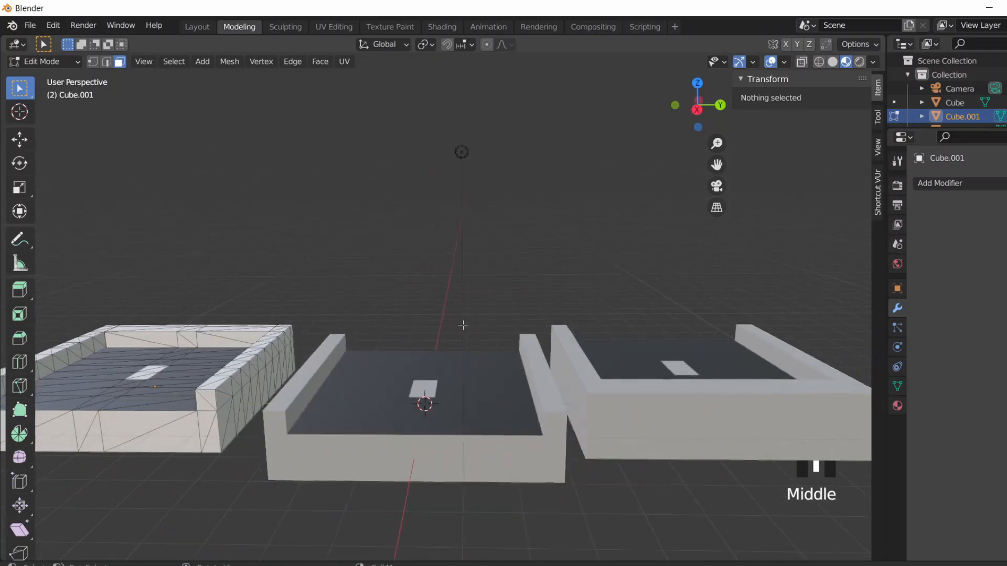
key("Tab")
left_click(678, 411)
key("Tab")
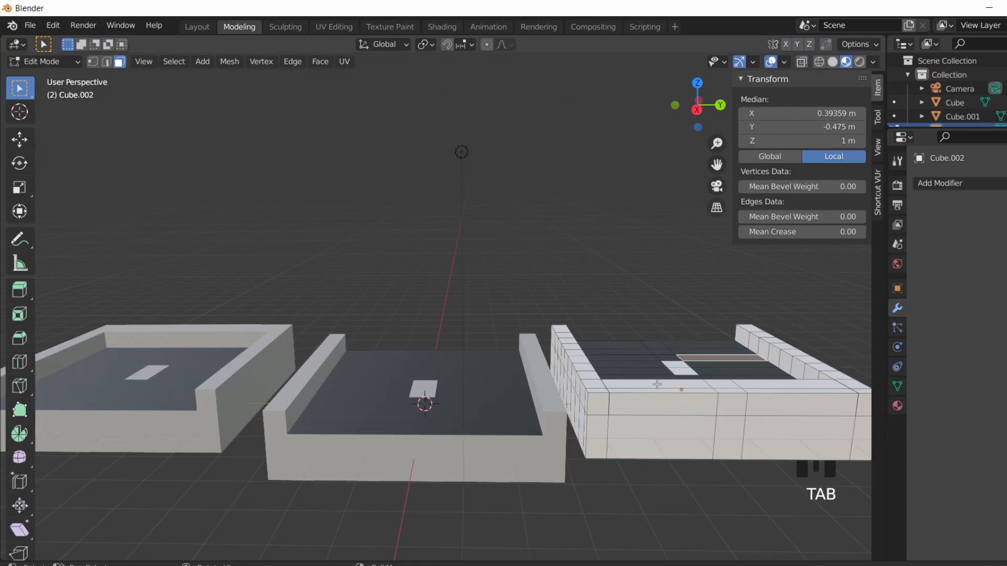
key("a")
key("ctrl+t")
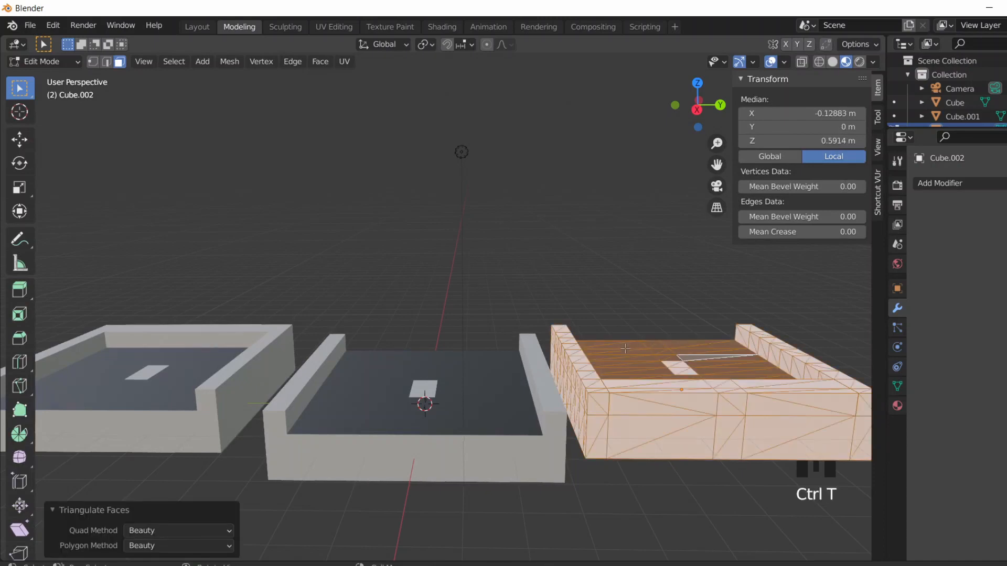
left_click(627, 302)
middle_click_drag(649, 458, 629, 470)
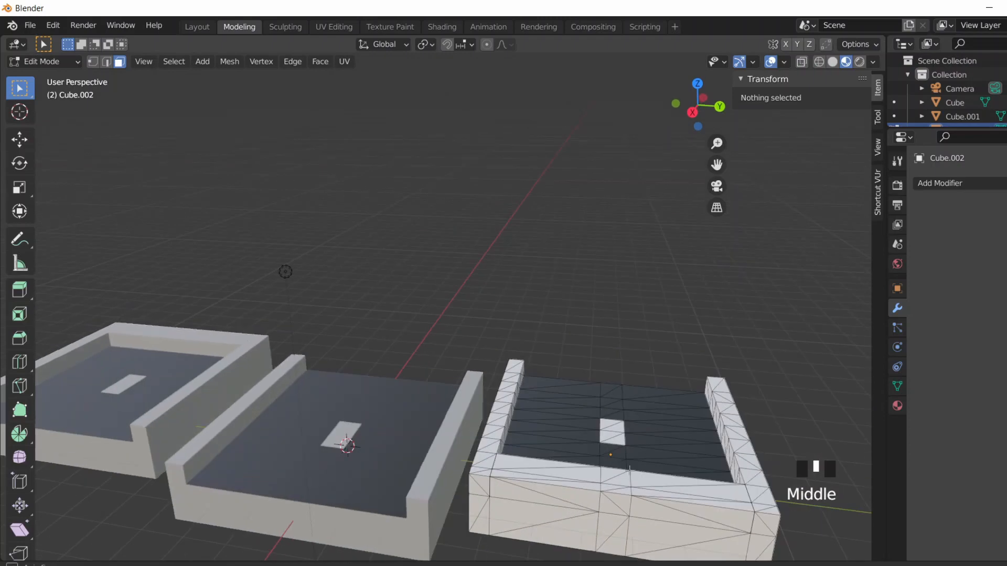
key("Tab")
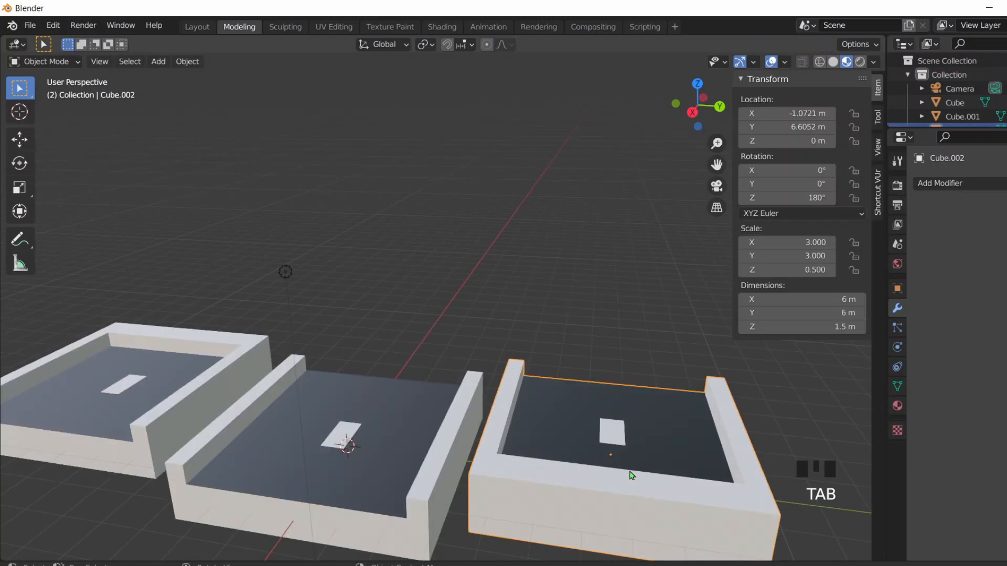
Step: Inspect the two-curb road piece's triangulated edges in Edit Mode and return to Object Mode
left_click(404, 448)
middle_click_drag(398, 459, 478, 447)
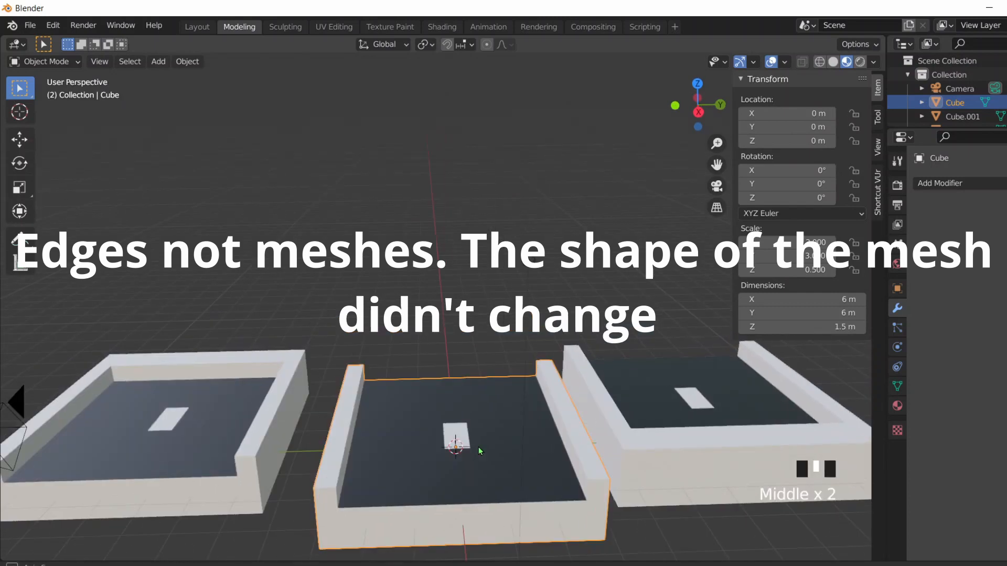
key("Tab")
key("Tab")
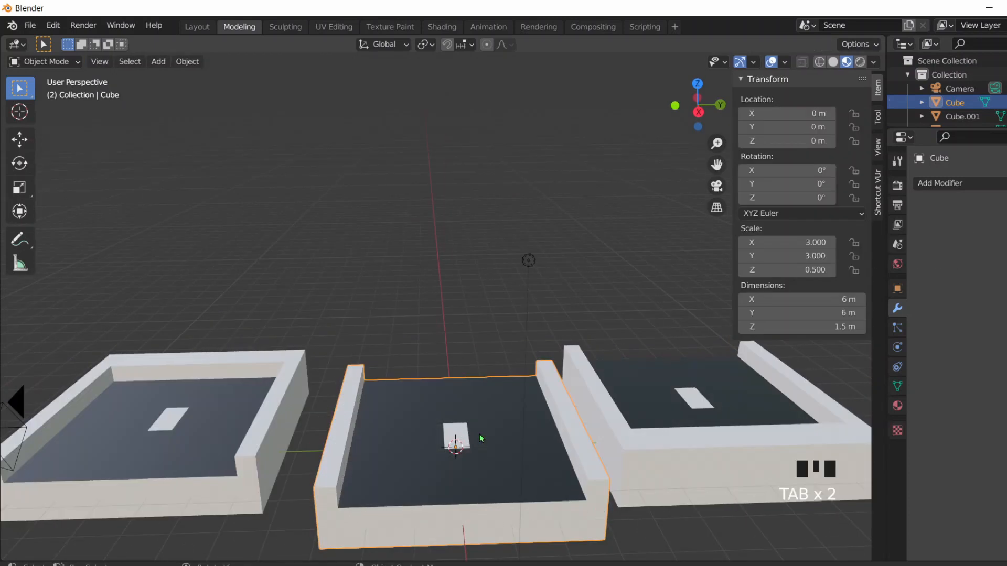
middle_click_drag(479, 433, 474, 417)
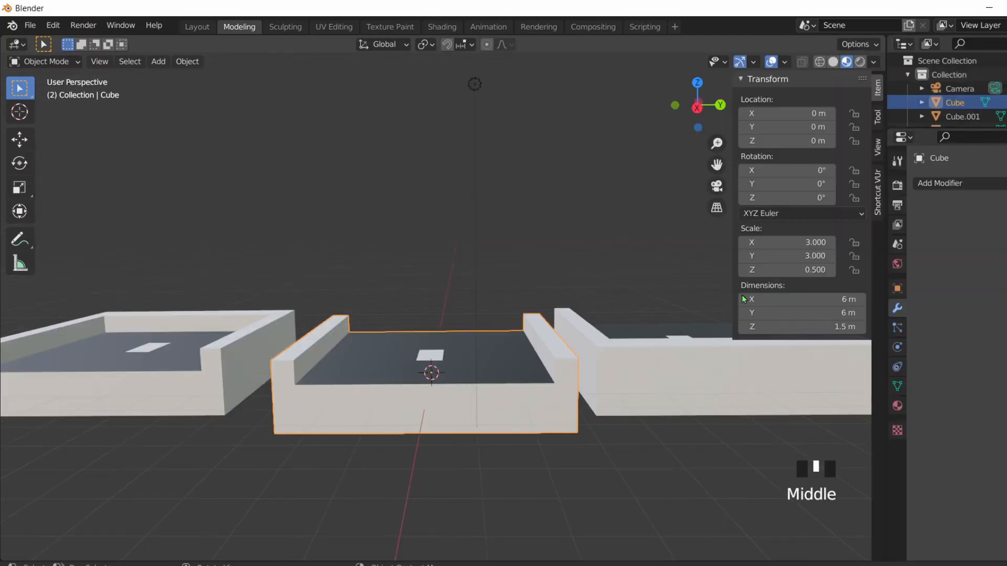
Step: Add a default cube mesh at the 3D cursor on the two-curb road piece
left_click_drag(885, 236, 871, 236)
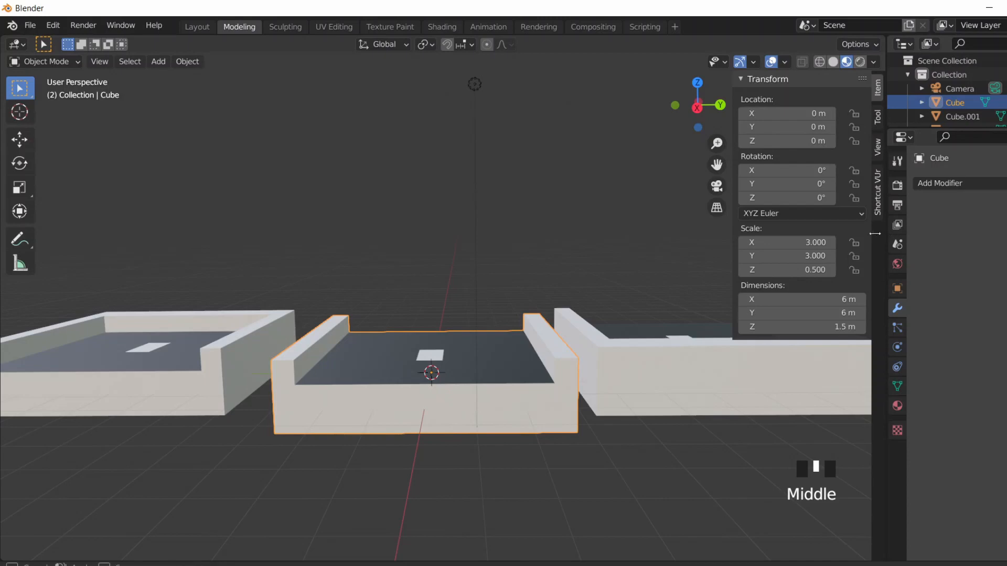
key("shift+a")
mouse_move(429, 263)
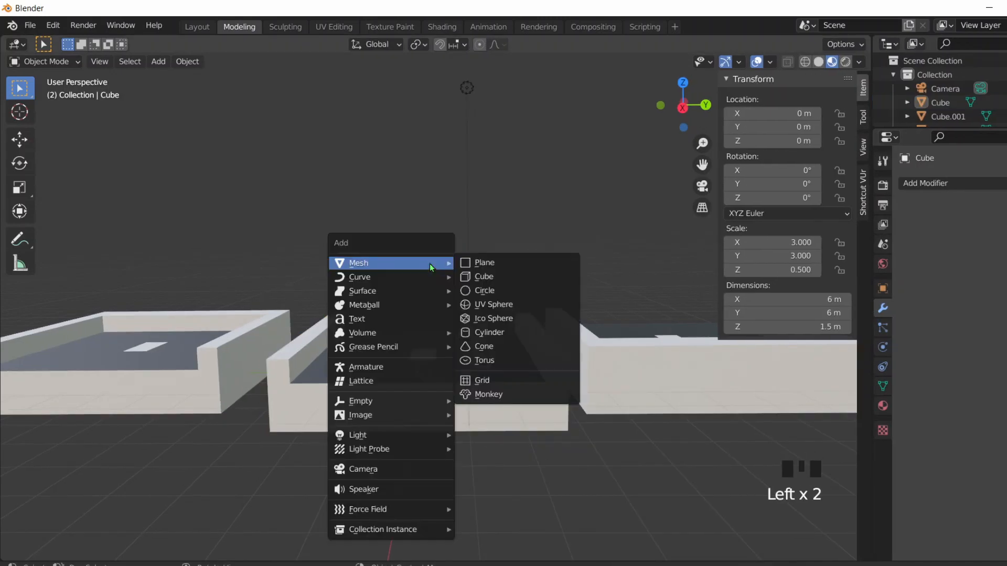
left_click(489, 278)
Step: Select the new cube and raise it about 1.72 m along the Z axis above the road surface
left_click(405, 350)
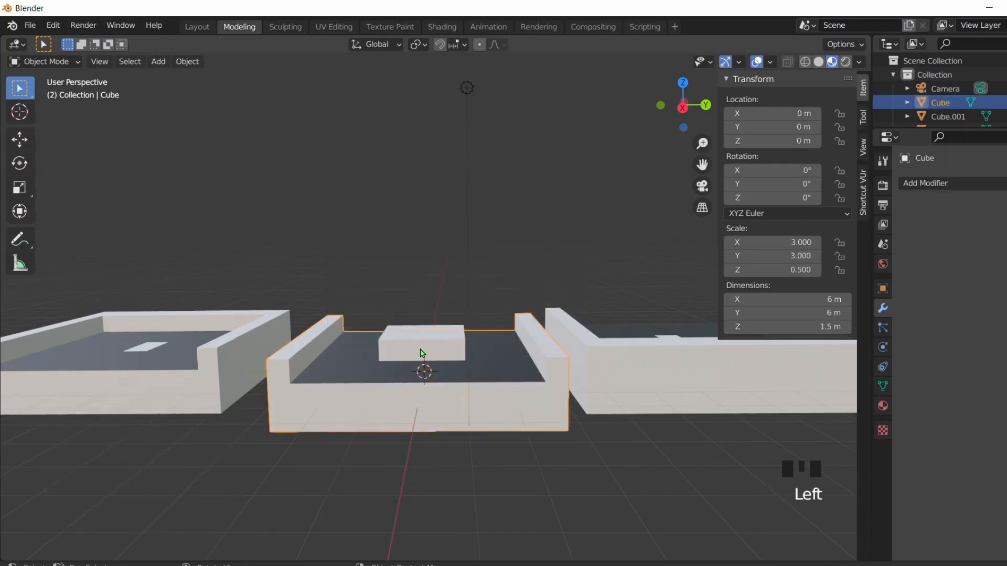
left_click(421, 352)
key("g")
key("z")
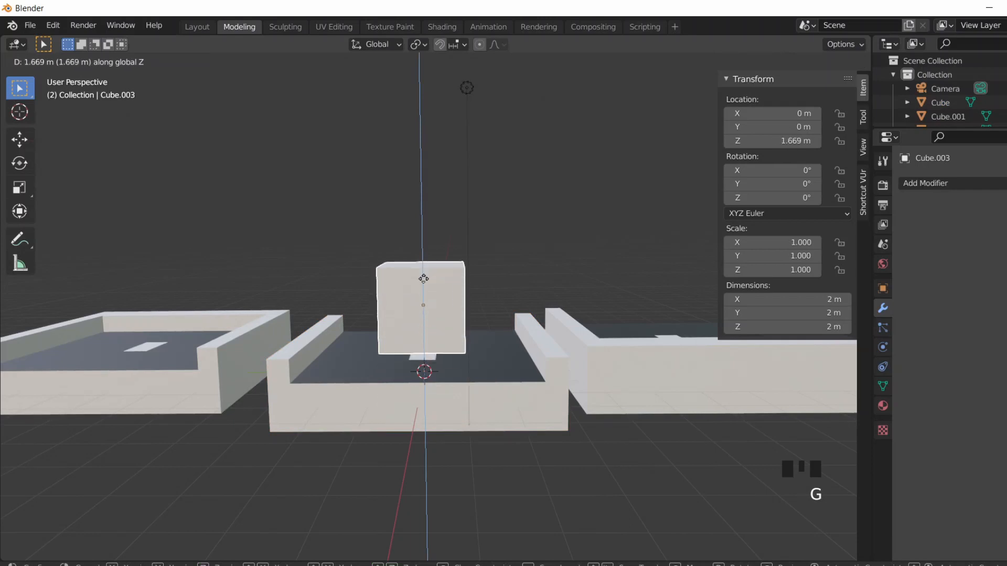
left_click(421, 284)
middle_click_drag(501, 340, 500, 358)
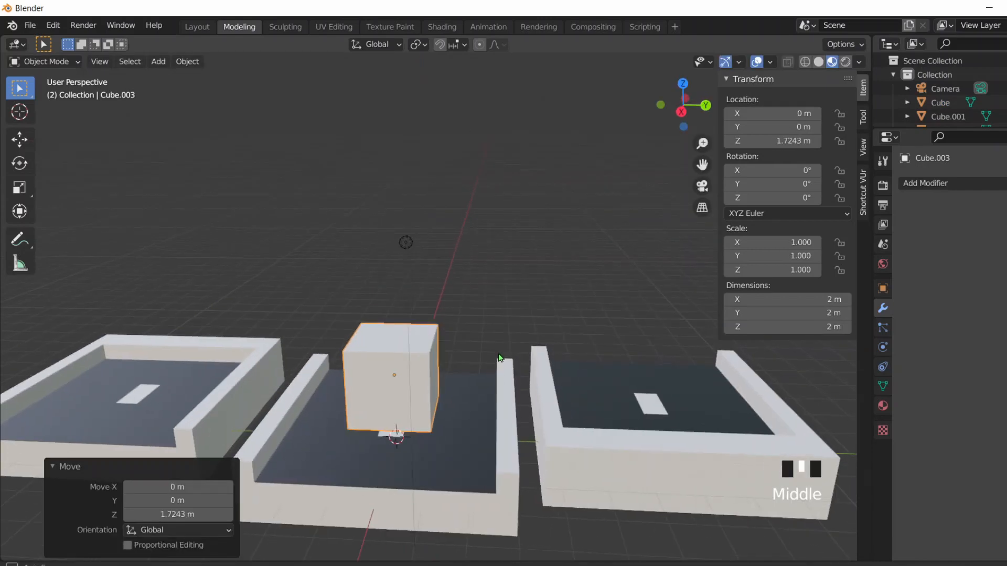
Step: Move the two-curb road piece back along the negative X axis, clear of the cube
left_click(442, 456)
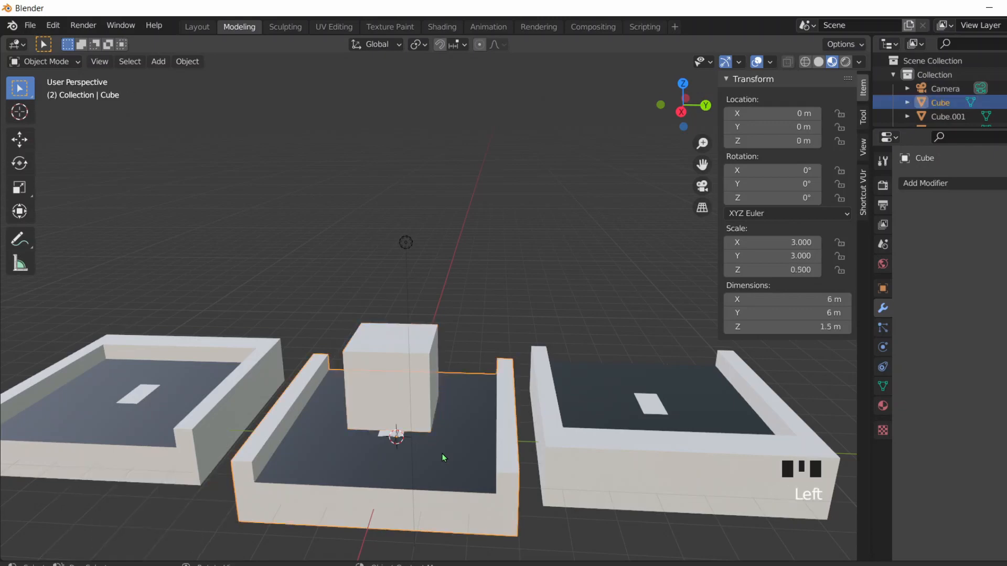
key("g")
key("z")
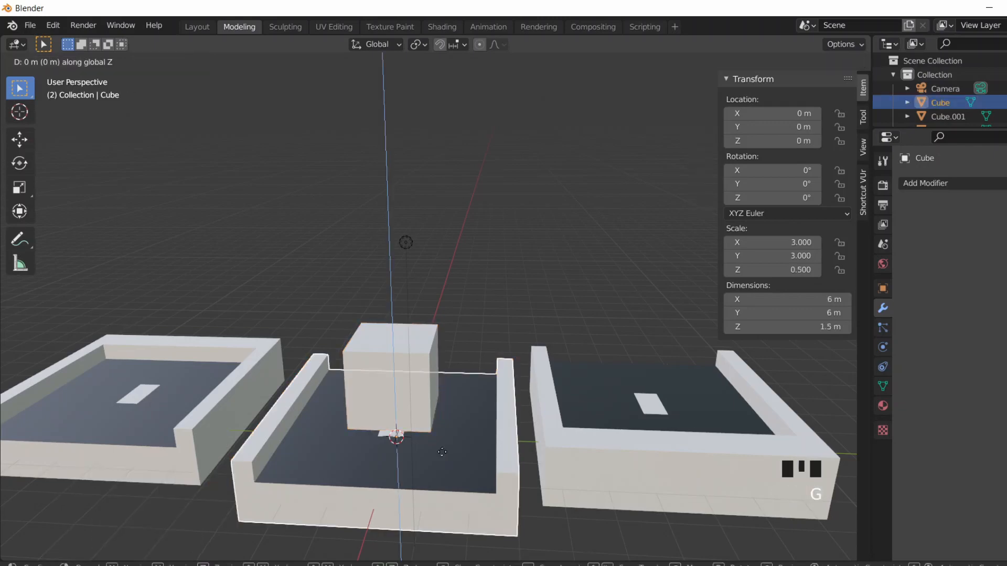
key("y")
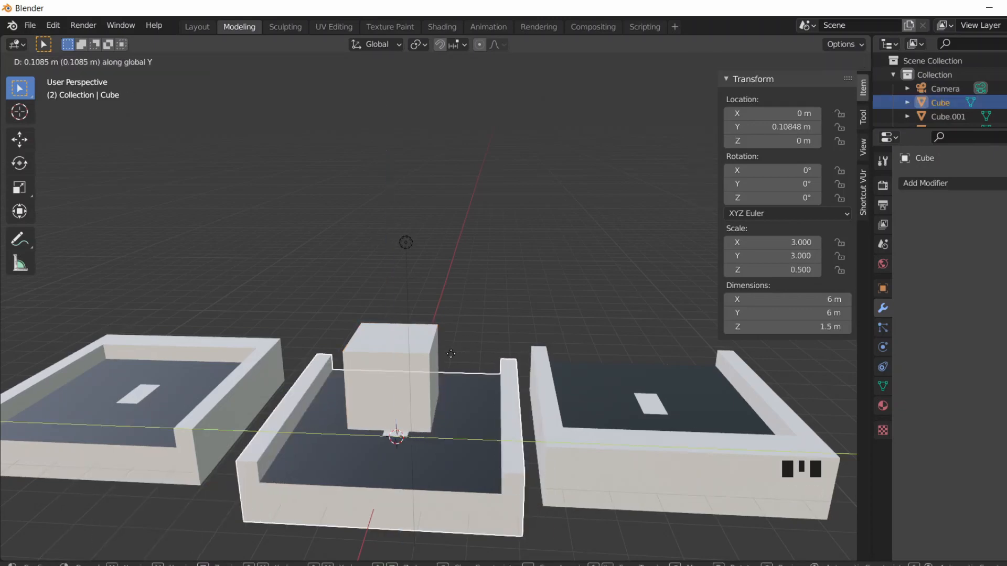
left_click(463, 302)
Step: Move the original three-curb road piece about 7.4 m along the Y axis so it sits beneath the cube
left_click(204, 405)
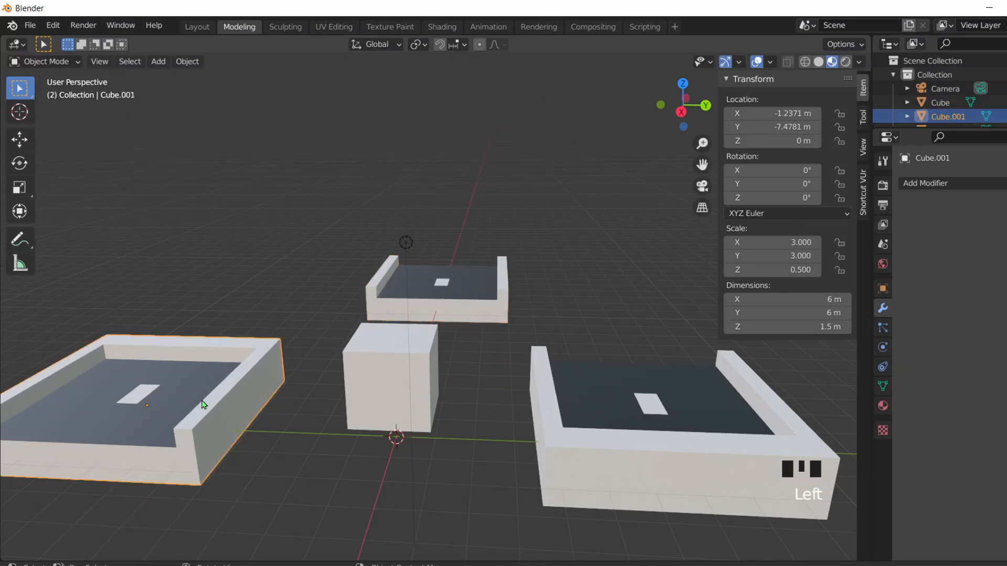
key("g")
key("x")
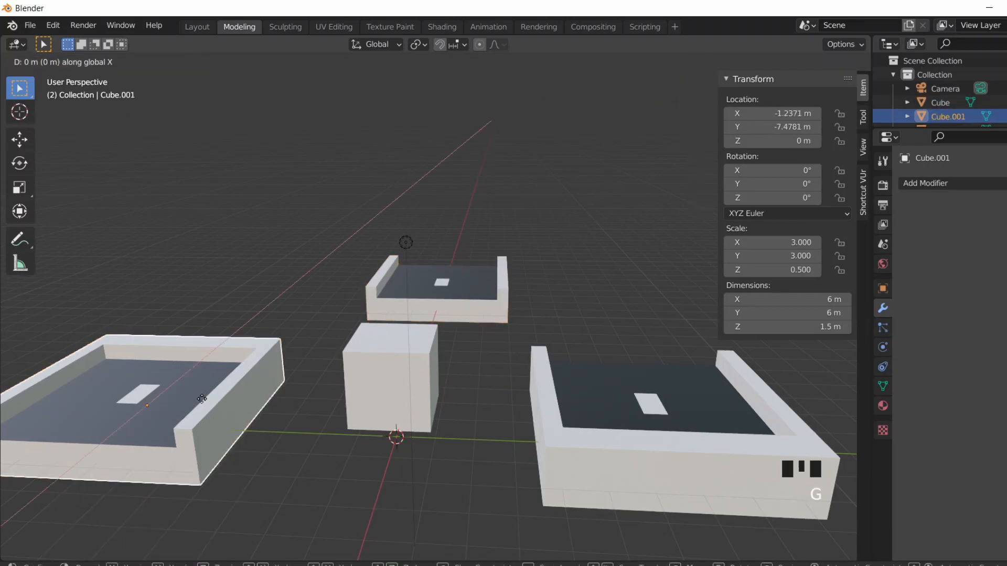
key("y")
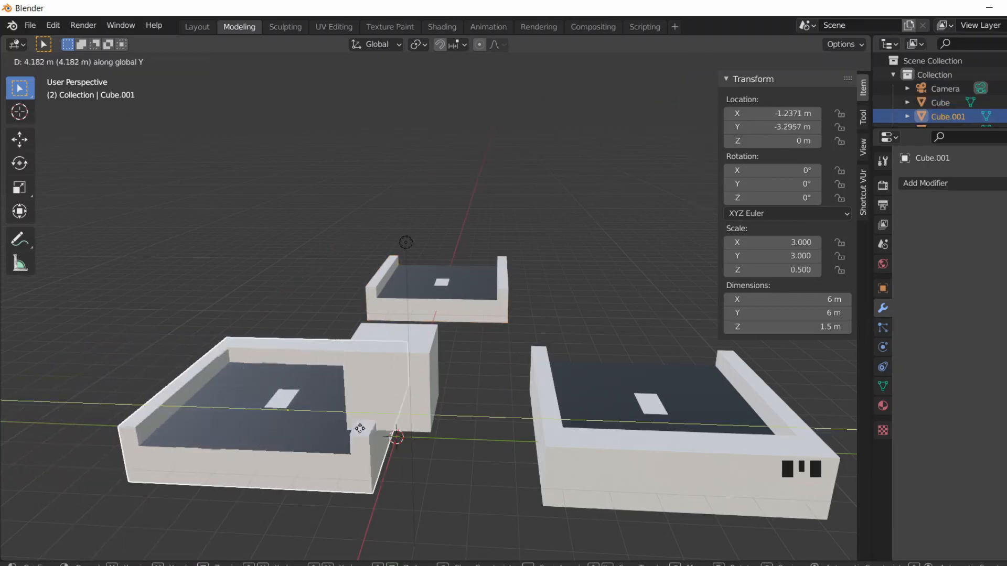
left_click(455, 449)
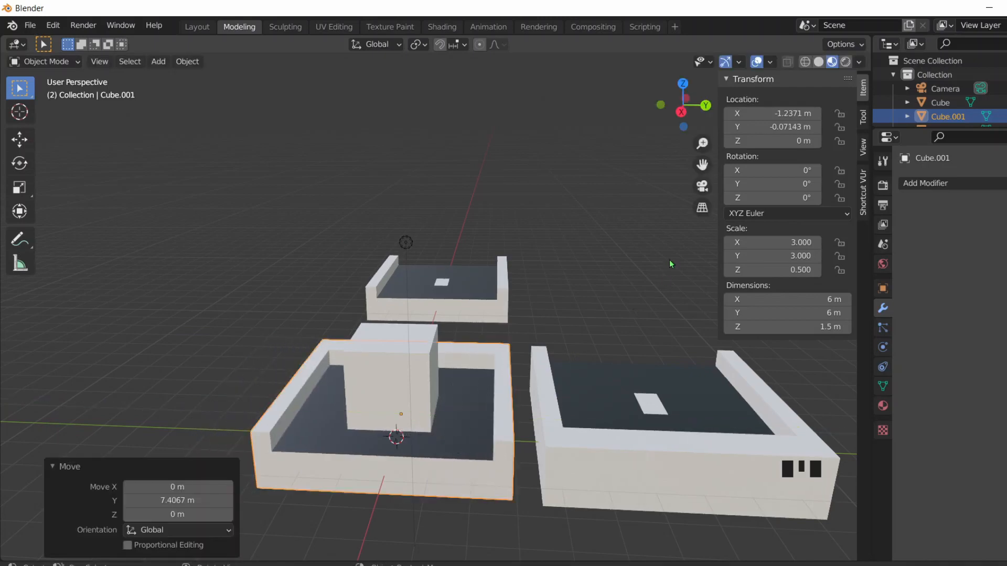
Step: Set the original three-curb road piece's X and Y location to 0 m
left_click(777, 115)
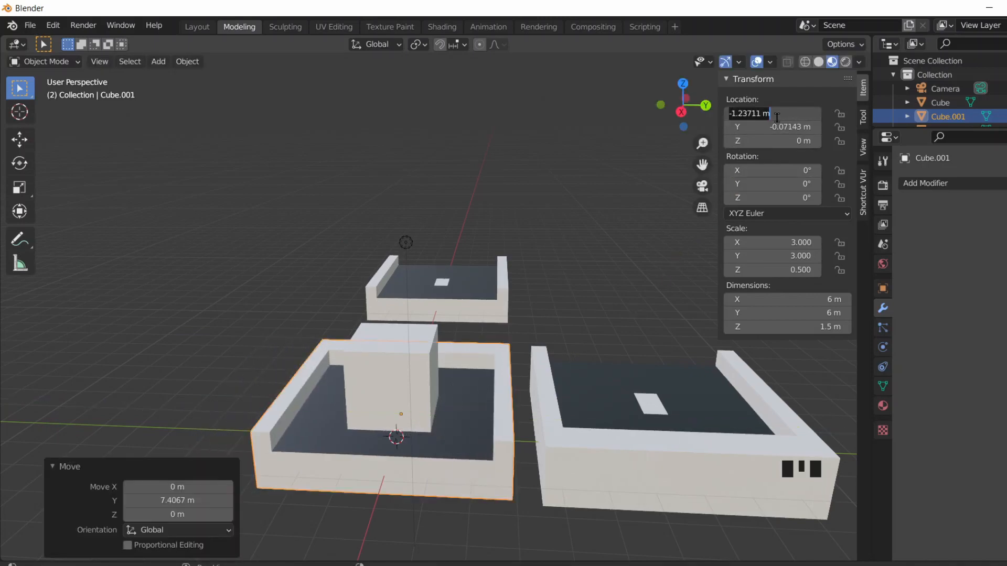
type("0")
key("Return")
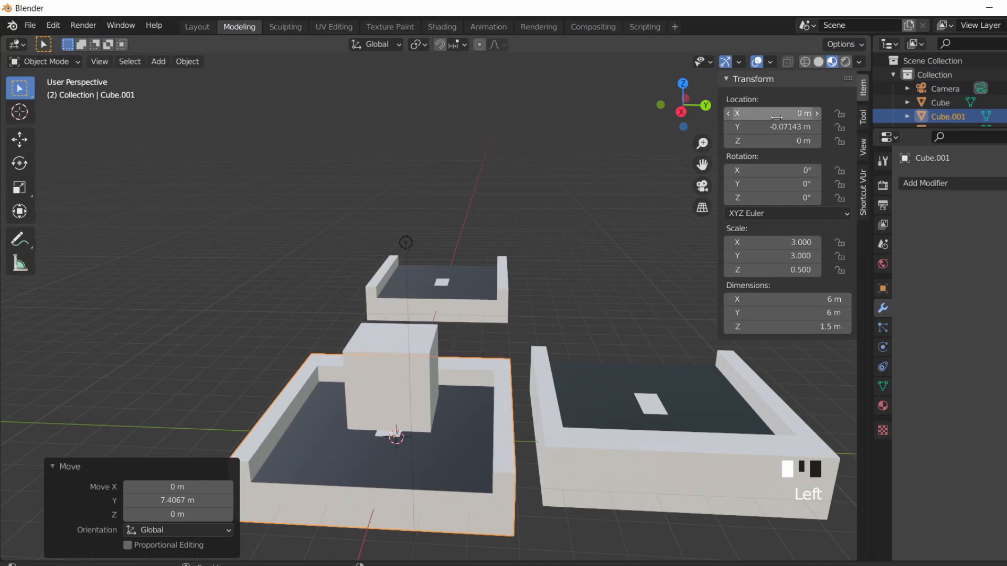
left_click(784, 122)
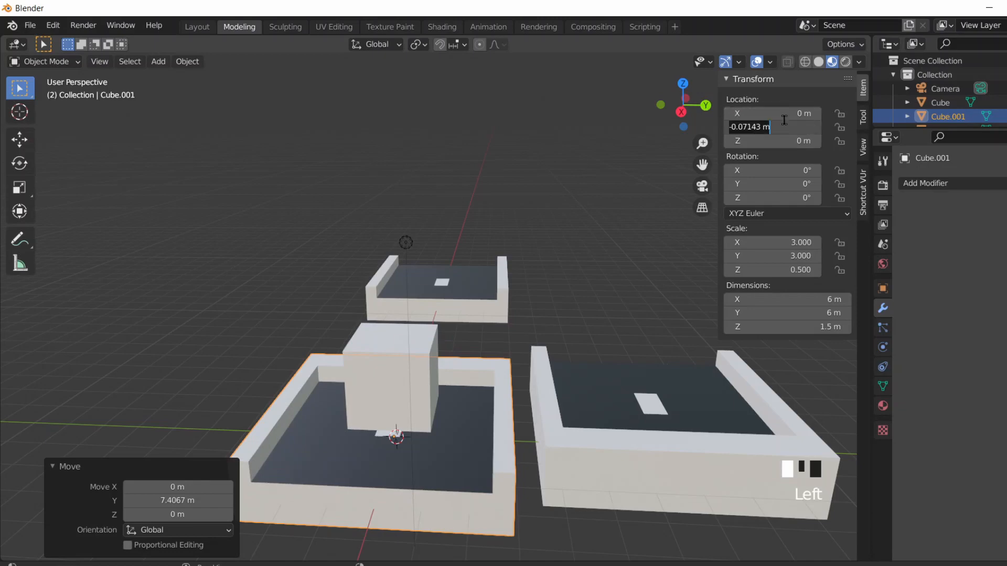
type("0")
key("Return")
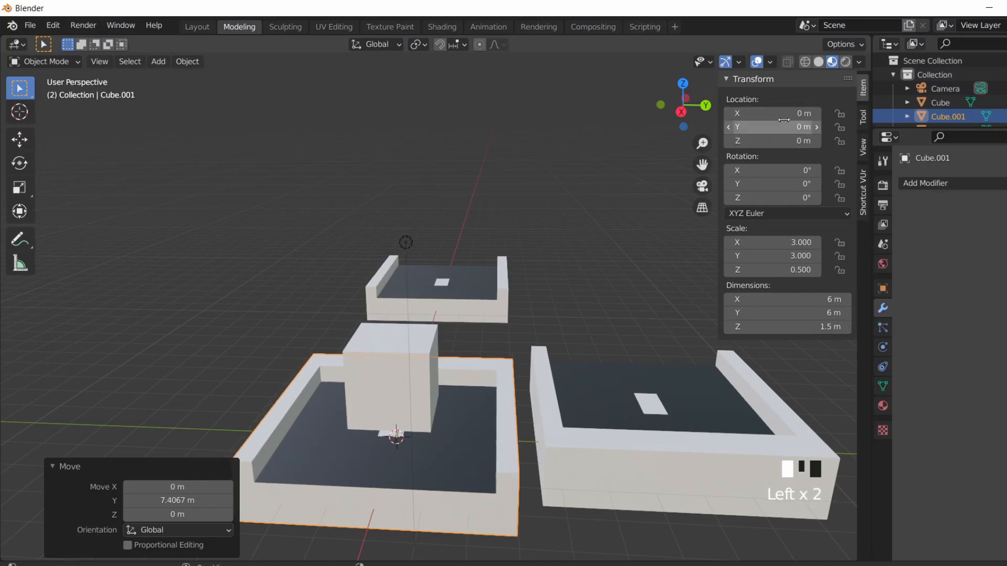
Step: Select the cube above the road piece and flatten it along the Y axis into a slab about 0.34 m thick
left_click(414, 384)
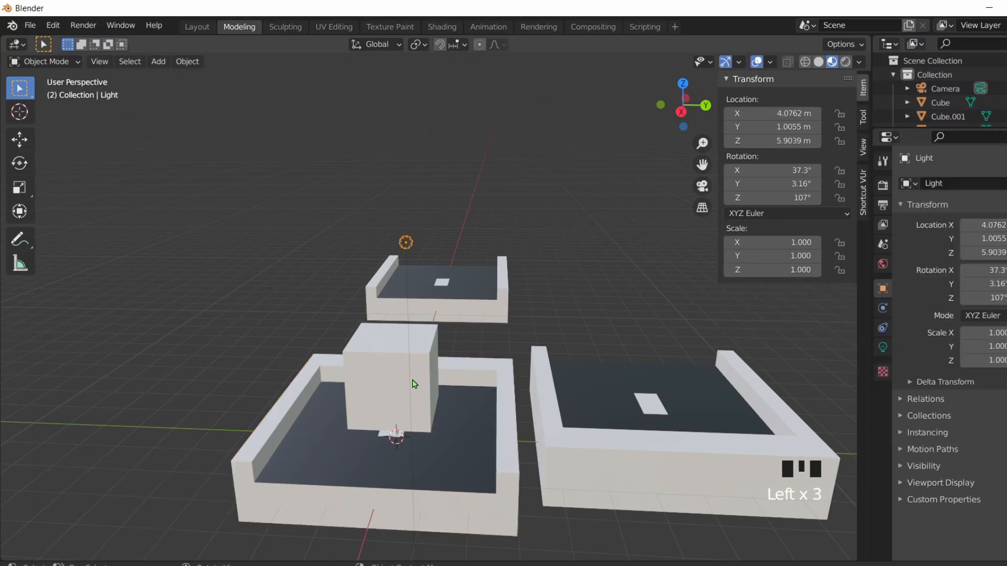
left_click(414, 385)
left_click(405, 393)
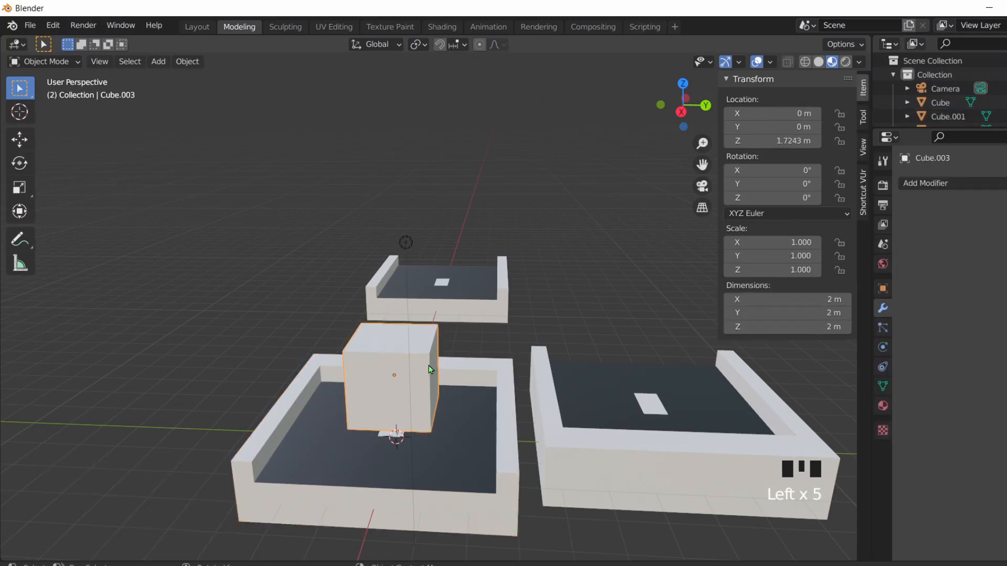
key("s")
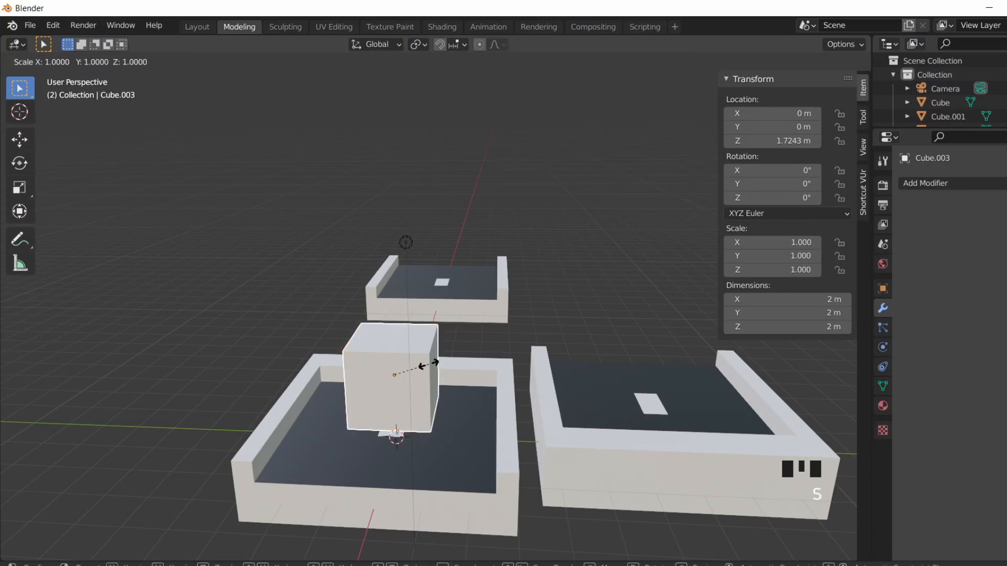
key("y")
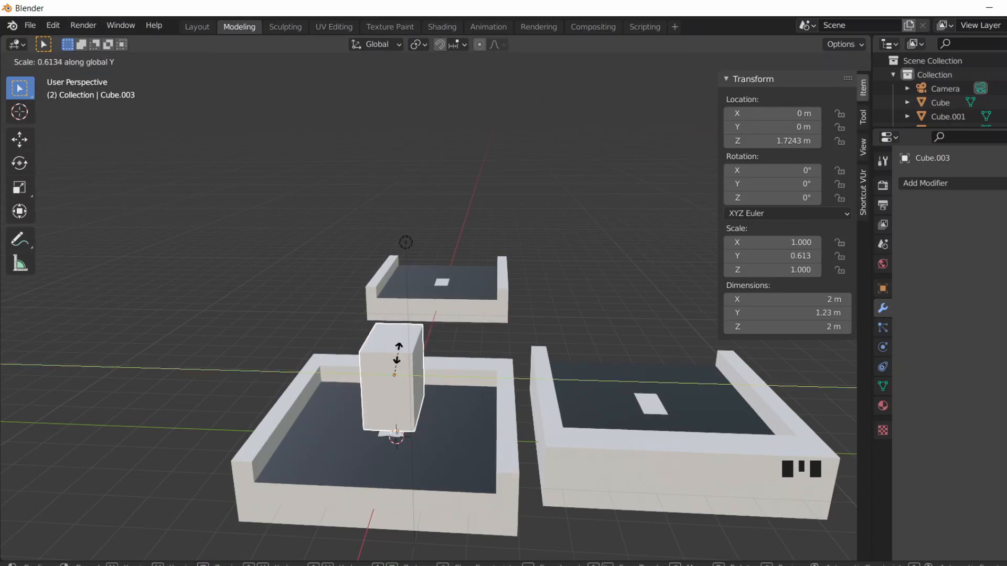
left_click(390, 380)
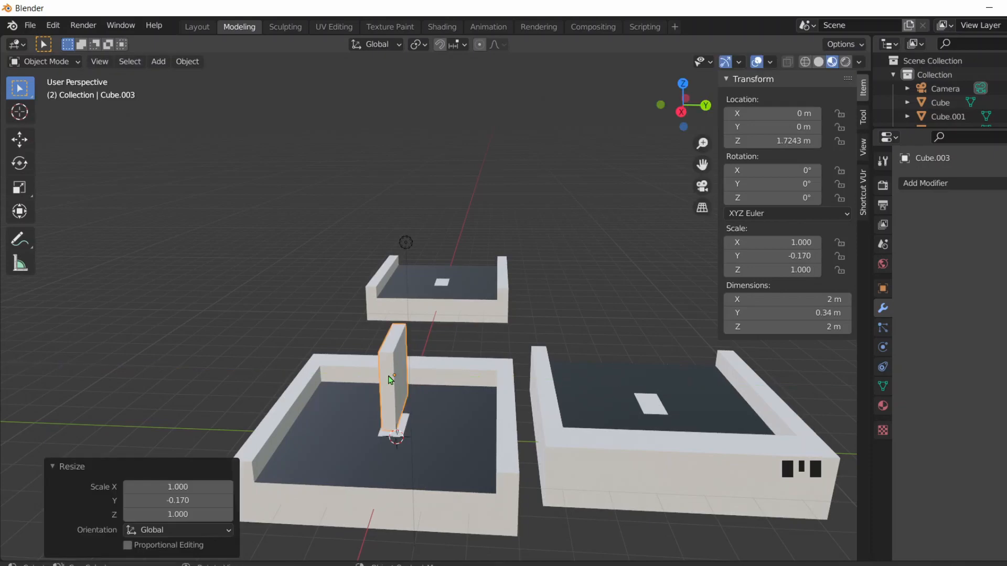
Step: Move the slab about 2.81 m along the Y axis onto the side curb and stretch it along X to about 6.3 m
key("g")
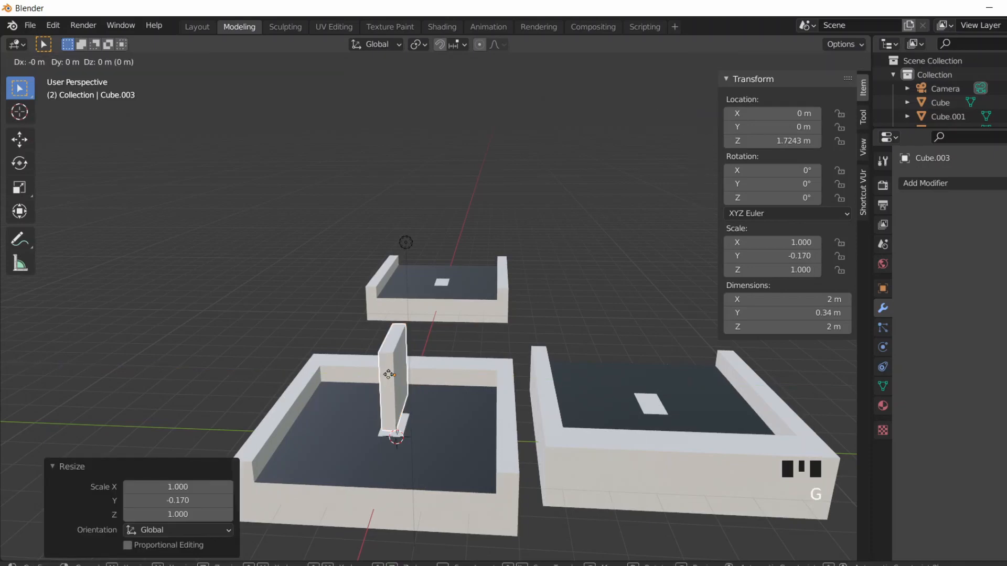
key("y")
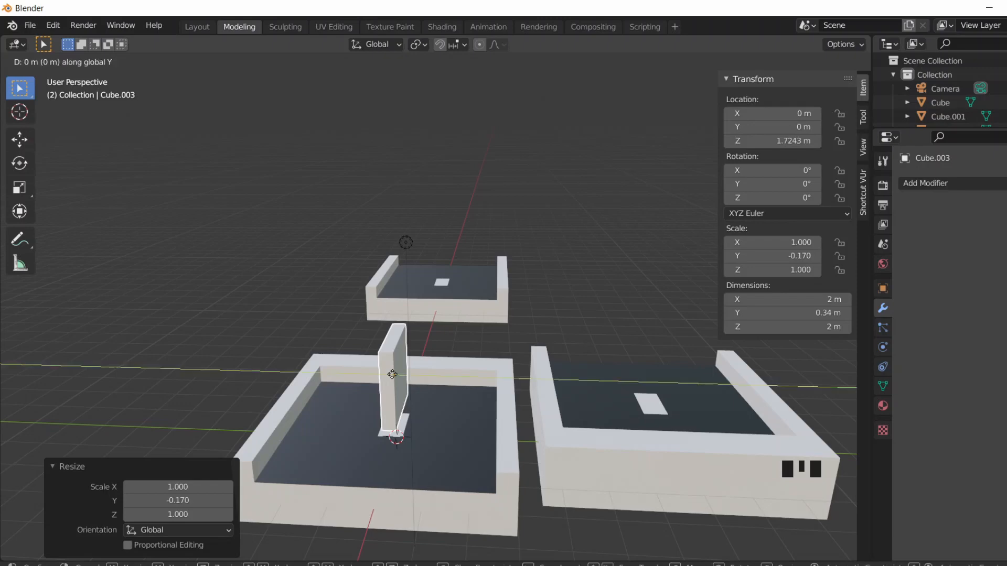
left_click(501, 381)
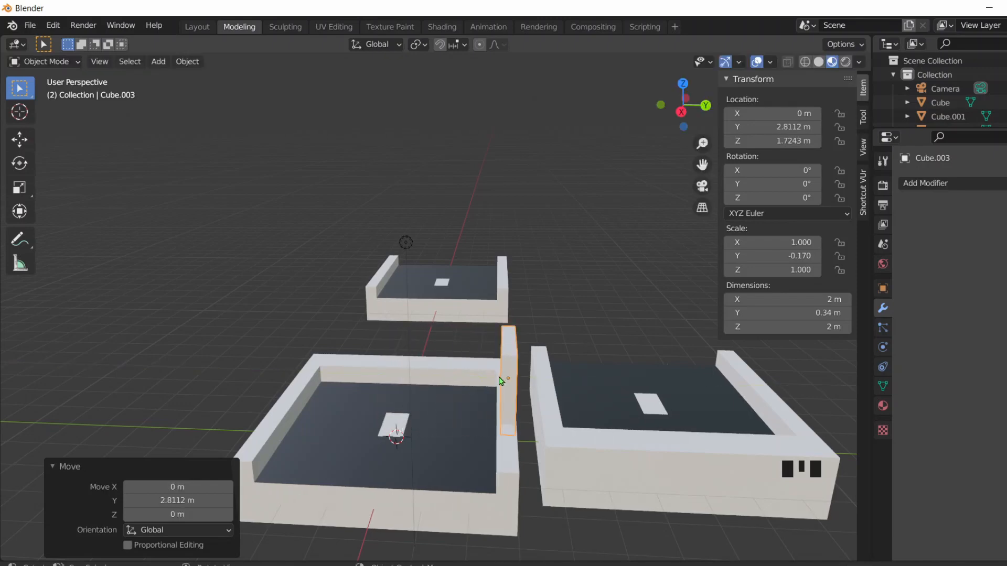
key("s")
key("x")
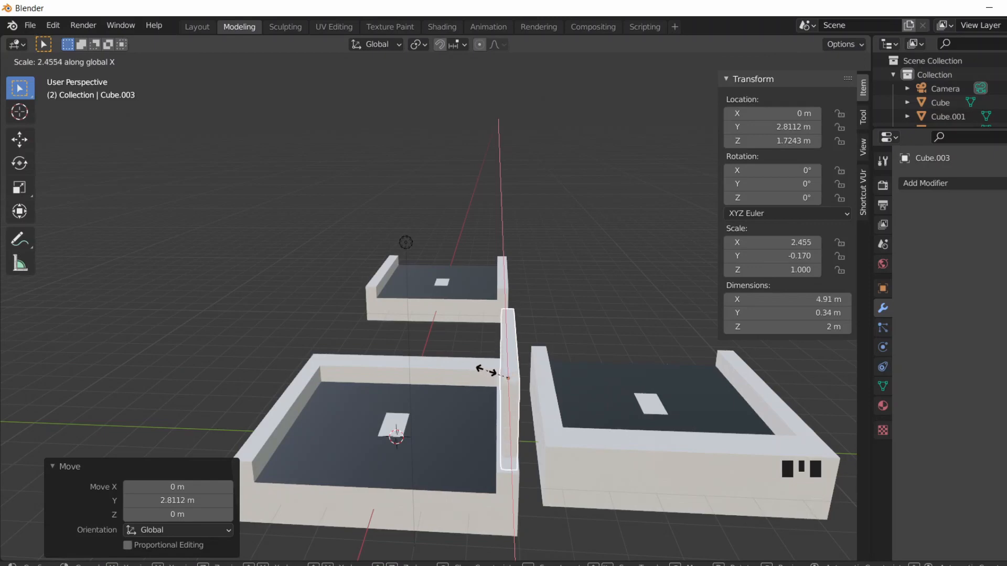
left_click(479, 368)
Step: Lower the slab about 1.46 m along the Z axis so it encloses the side curb
middle_click_drag(555, 405, 352, 350)
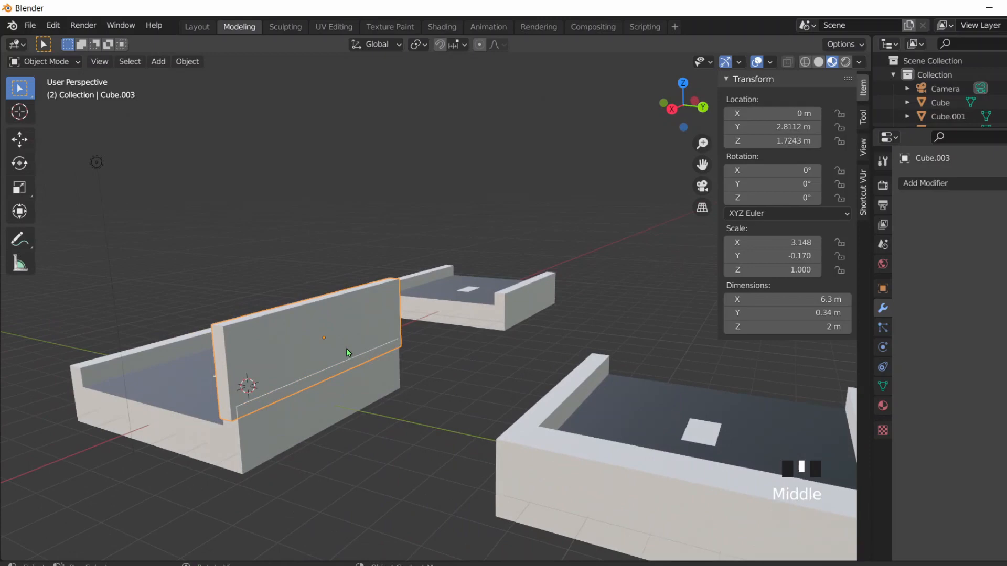
key("KP_Decimal")
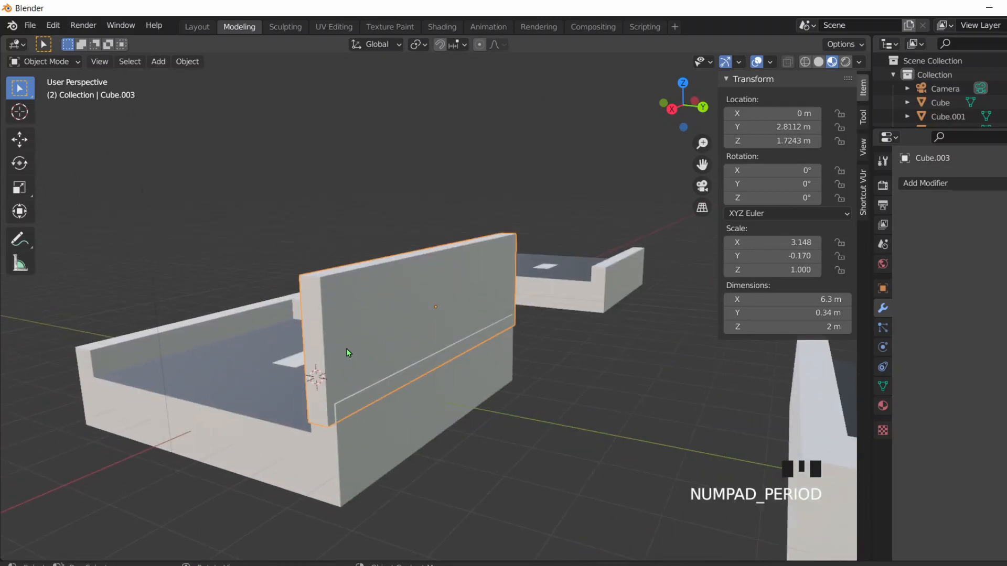
key("g")
key("z")
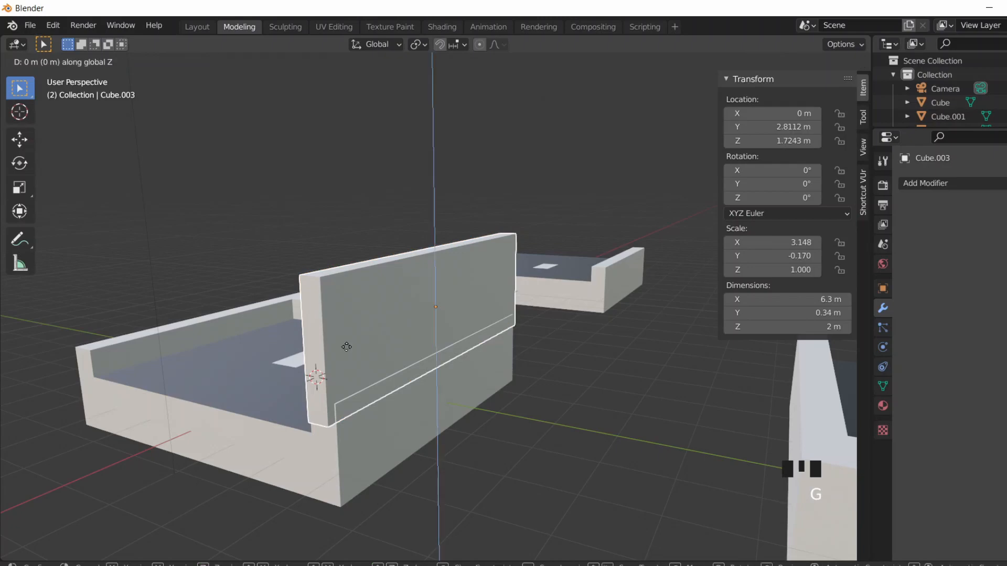
left_click(377, 429)
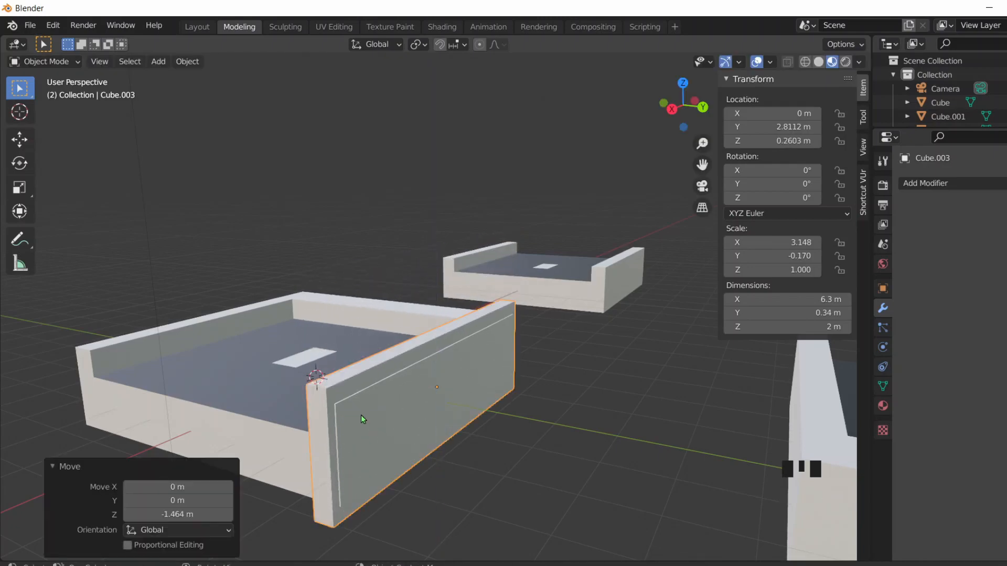
Step: Examine the slab's fit around the side curb and the road piece's triangulated mesh in Edit Mode
middle_click_drag(360, 414, 433, 418)
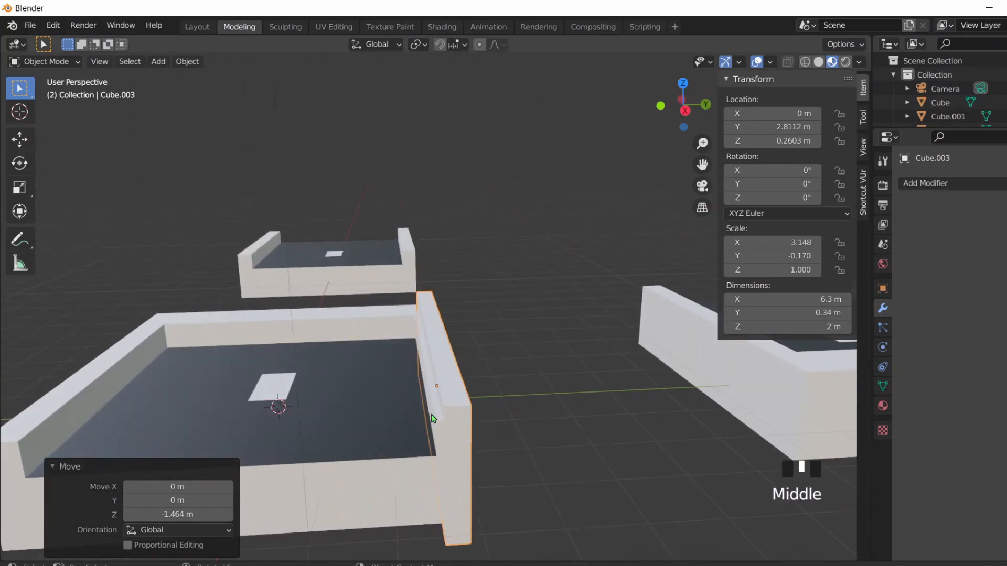
double_click(454, 376)
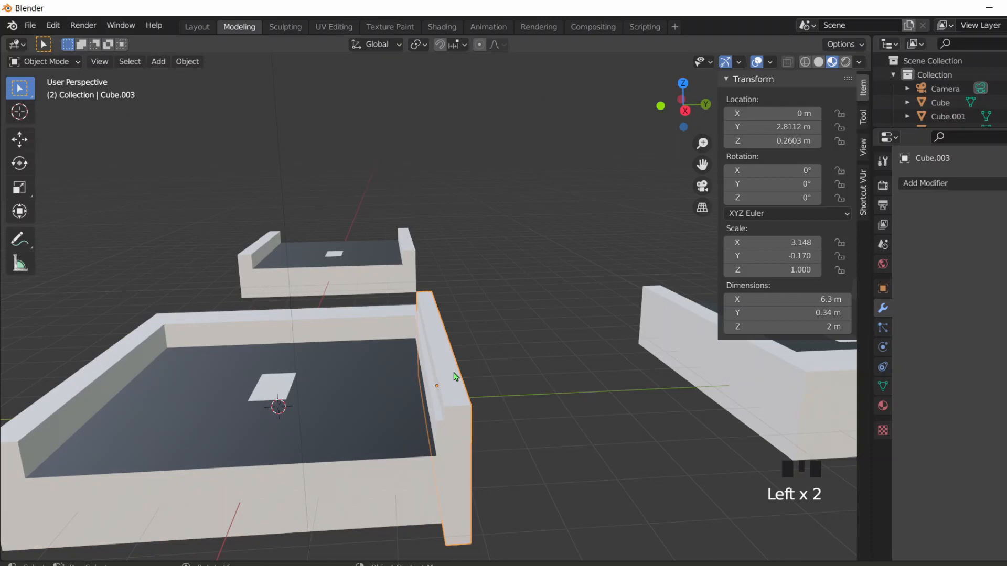
left_click(375, 395)
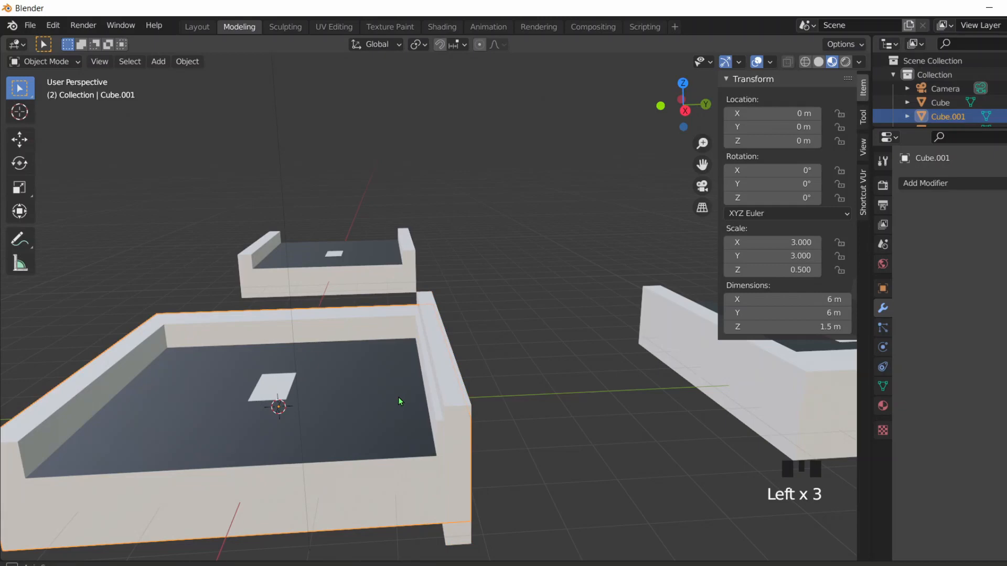
middle_click_drag(398, 397, 369, 397)
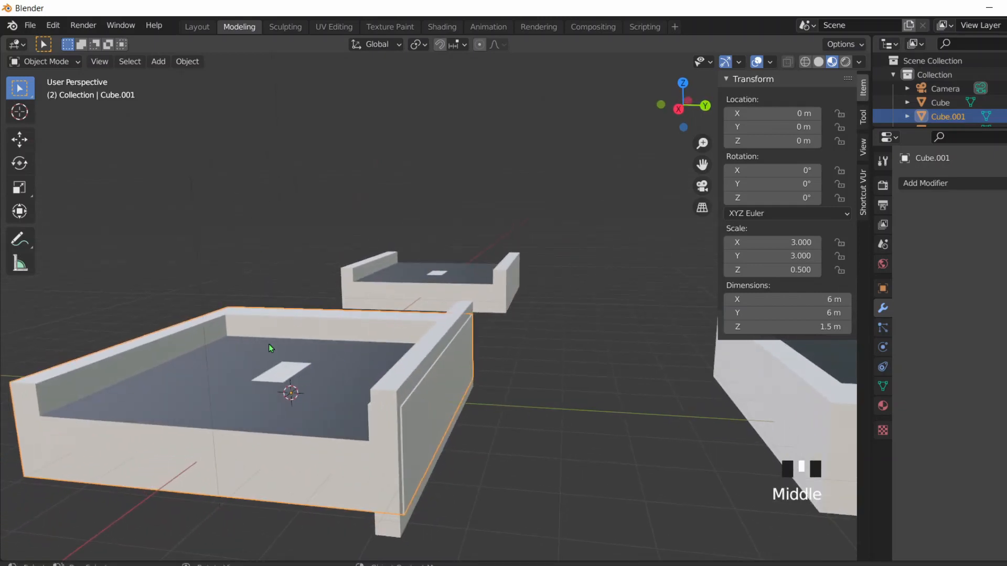
key("Tab")
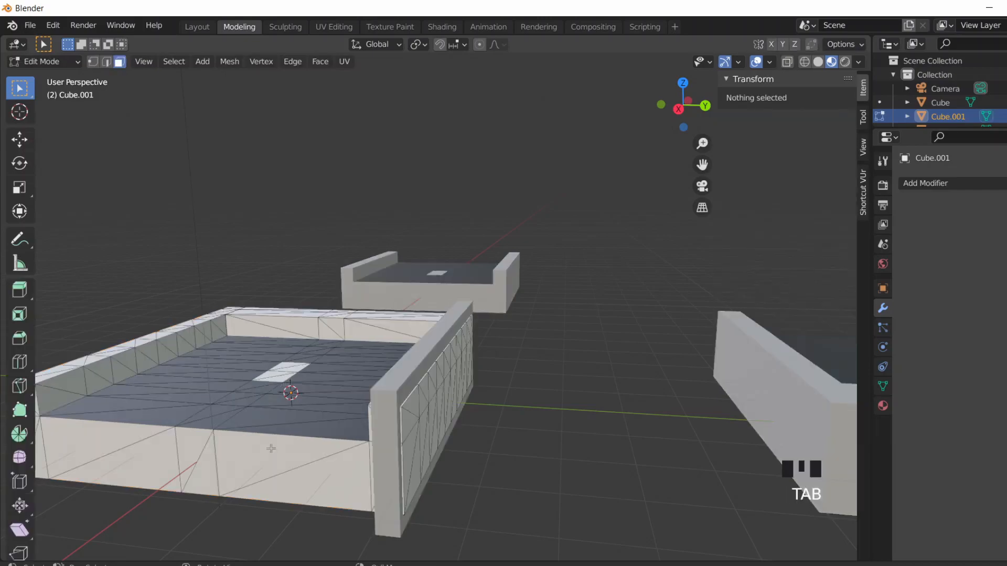
middle_click_drag(253, 417, 236, 423)
key("Tab")
Step: Select the slab again and thicken it along the Y axis to about 0.39 m
left_click(370, 384)
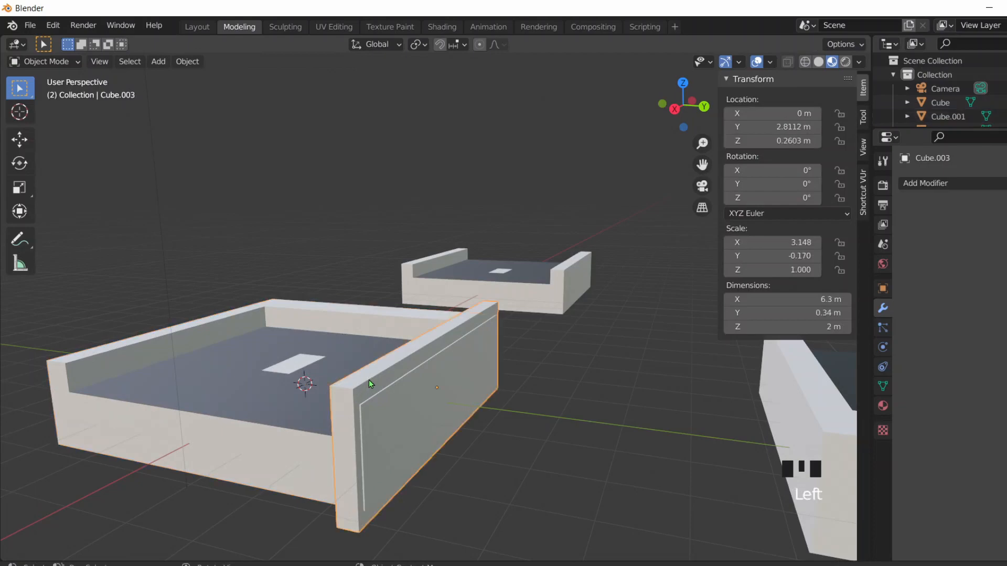
key("s")
key("x")
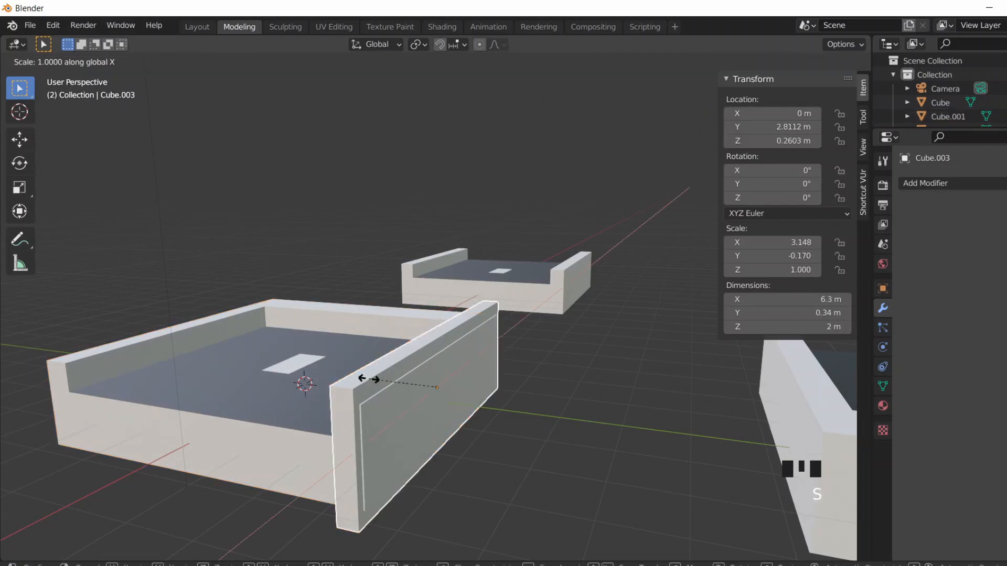
key("y")
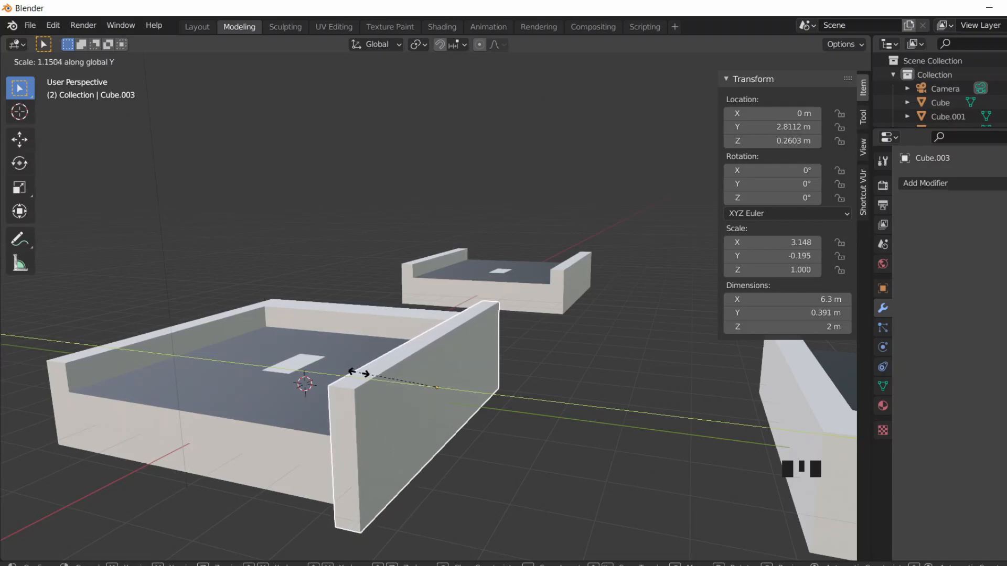
left_click(358, 374)
Step: Shift the slab about 0.07 m along negative Y and reduce its height to about 1.55 m
middle_click_drag(384, 444, 434, 423)
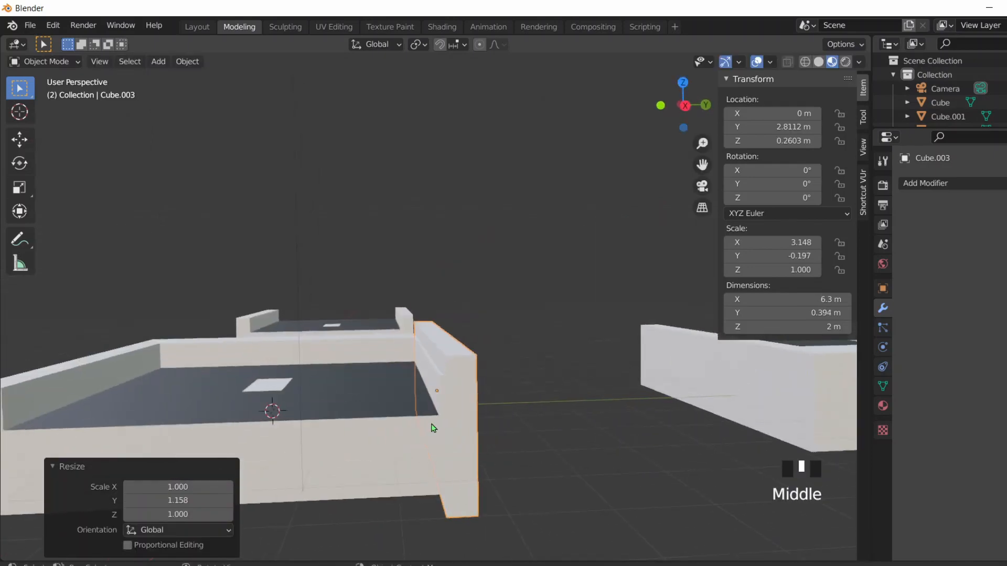
key("g")
key("y")
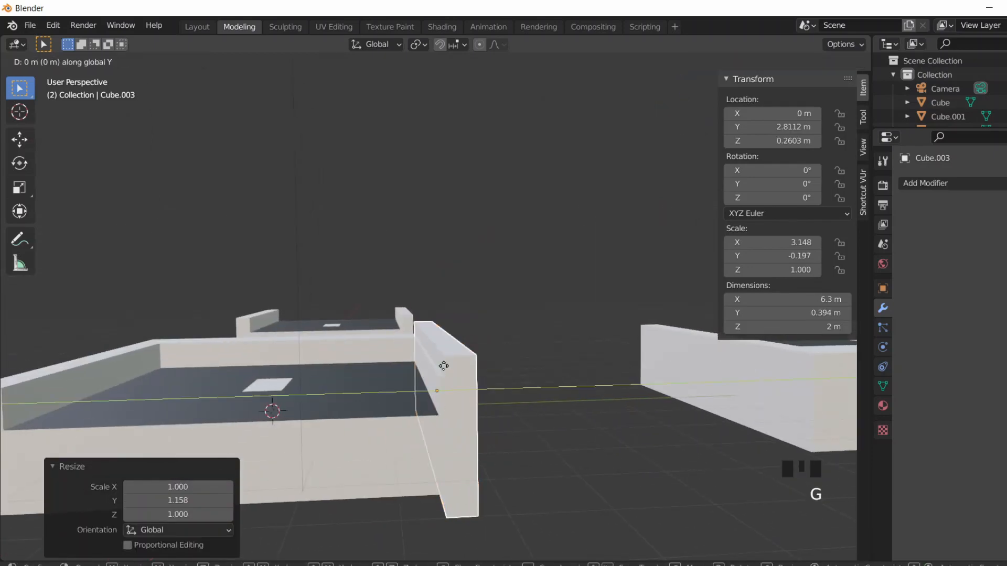
left_click(445, 375)
middle_click_drag(449, 382, 446, 387)
key("s")
key("z")
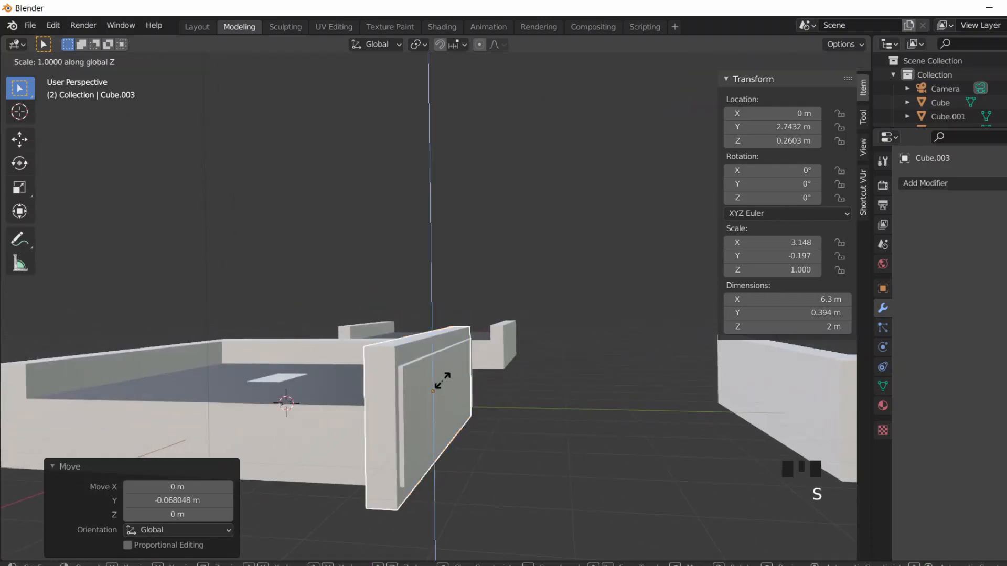
left_click(442, 386)
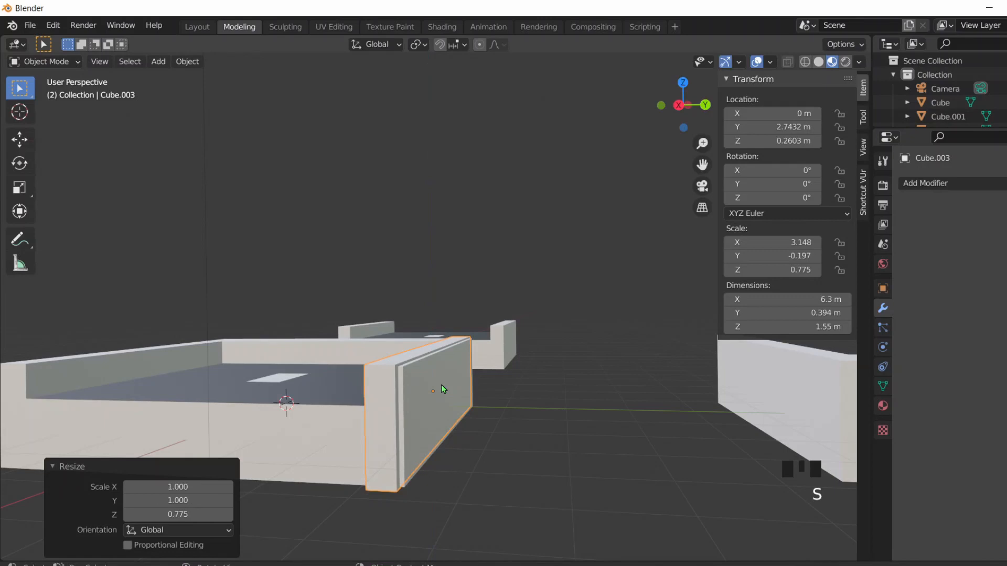
Step: Widen the slab along the Y axis to about 0.57 m so it covers the full curb width
key("s")
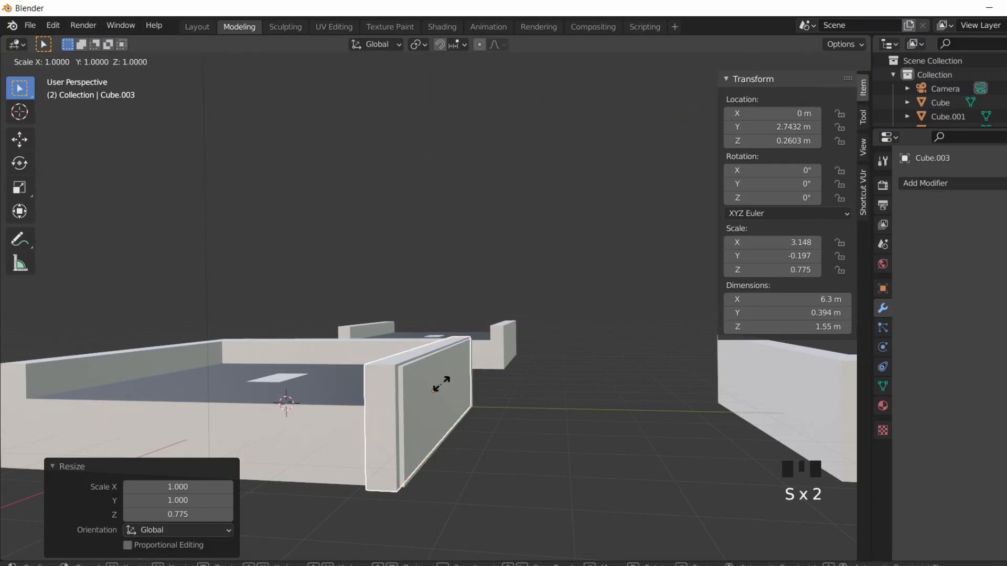
key("y")
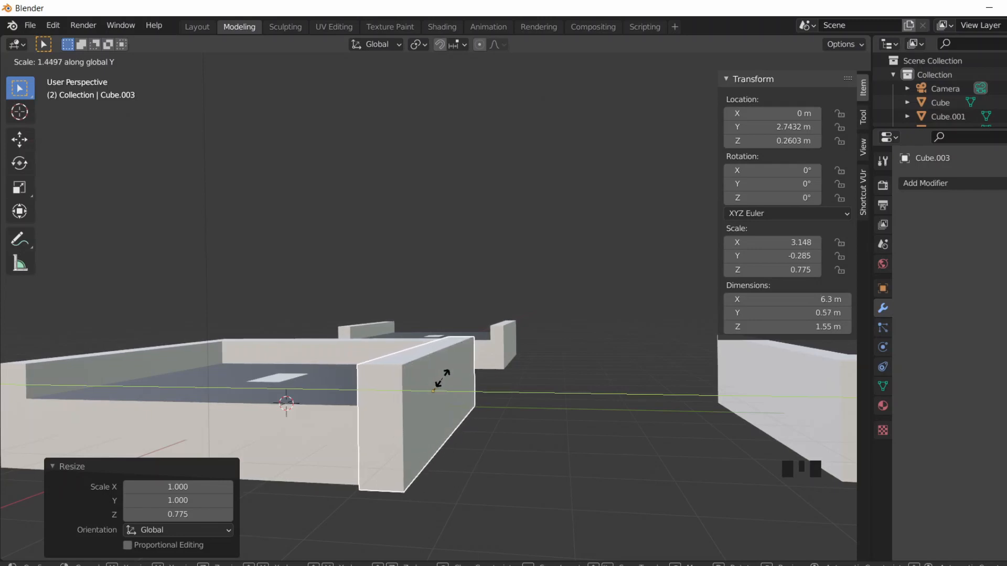
left_click(440, 399)
Step: Duplicate the slab and place the copy about 5.53 m along negative Y over the opposite curb
scroll(457, 430, "down", 1)
middle_click_drag(457, 430, 480, 449)
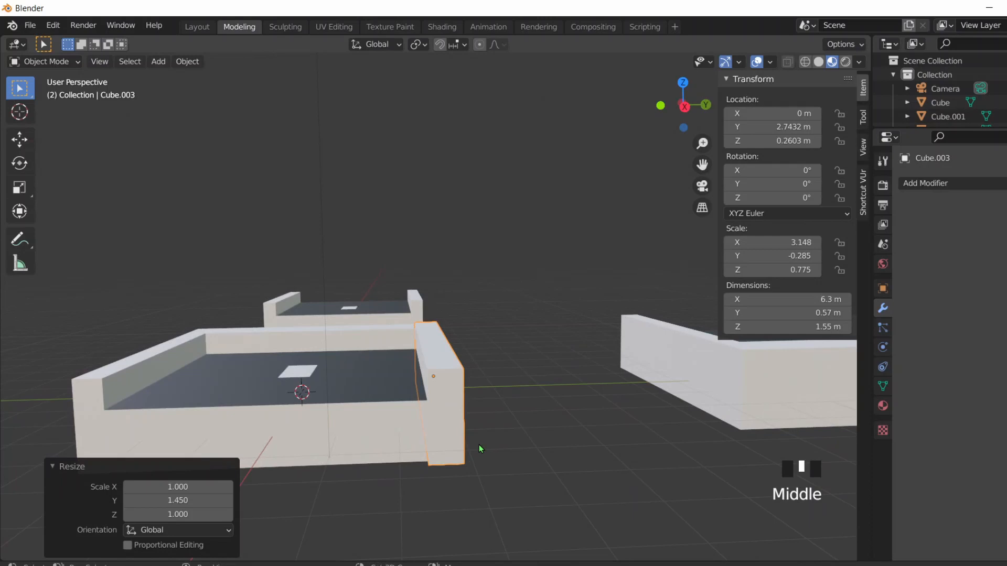
key("shift+d")
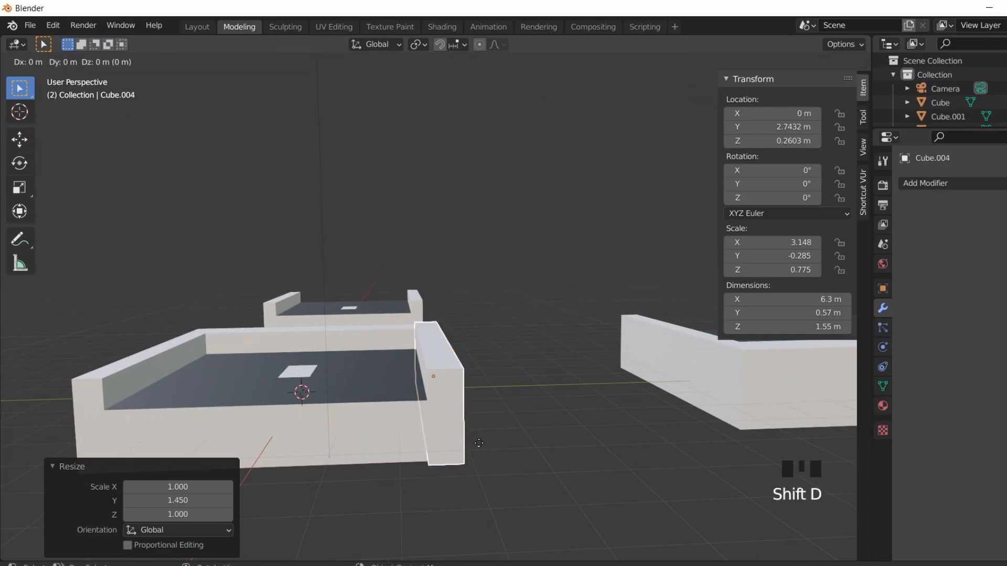
key("y")
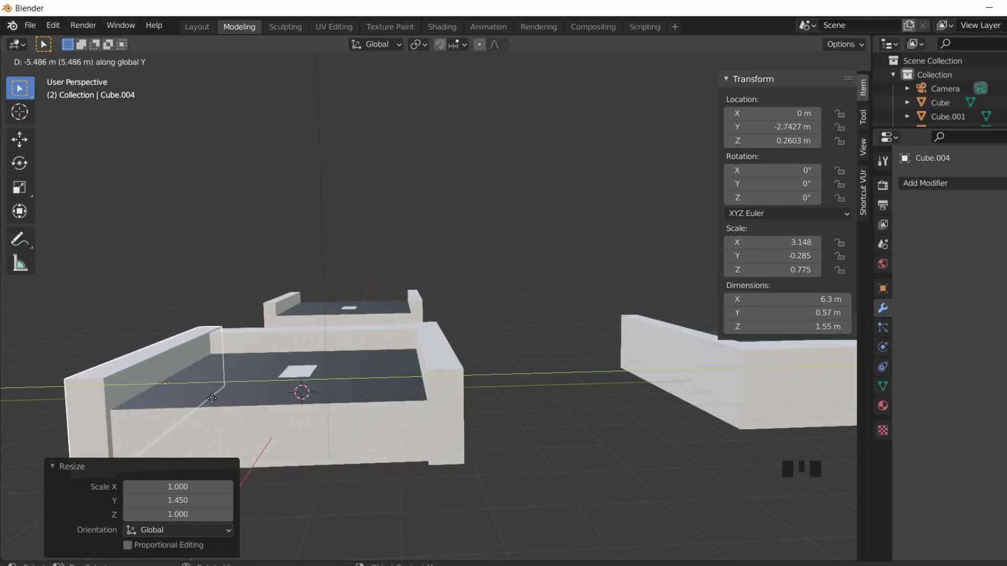
left_click(213, 399)
scroll(262, 394, "down", 1)
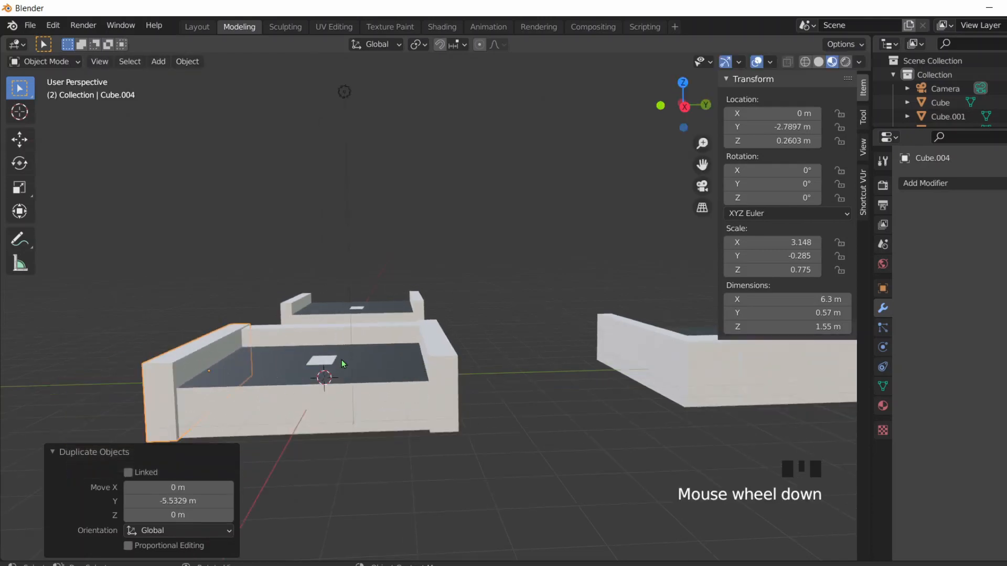
Step: Duplicate the curb slab on the positive Y side and place the copy about 2.49 m along negative Y, near the road's middle
middle_click_drag(342, 365, 443, 364)
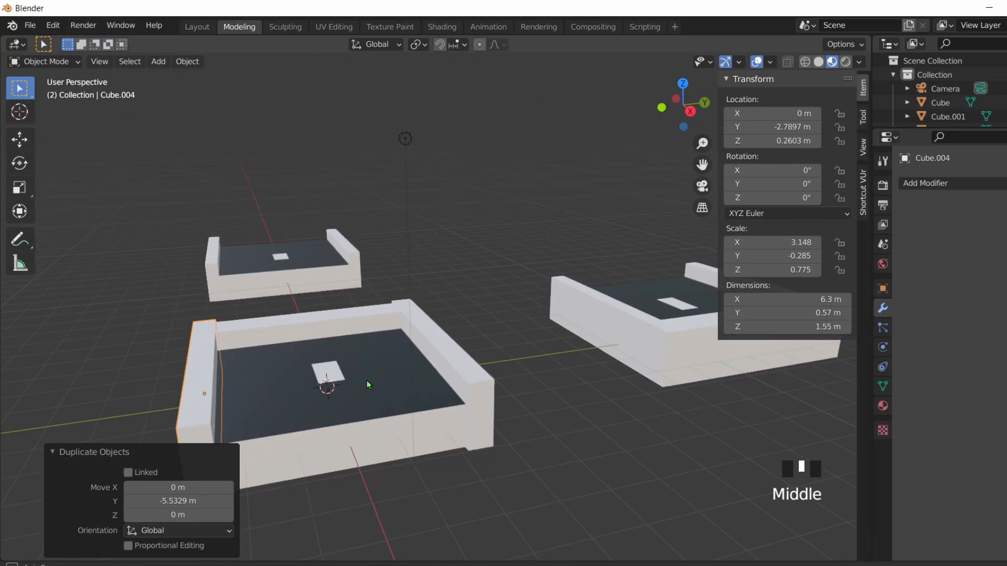
left_click(447, 353)
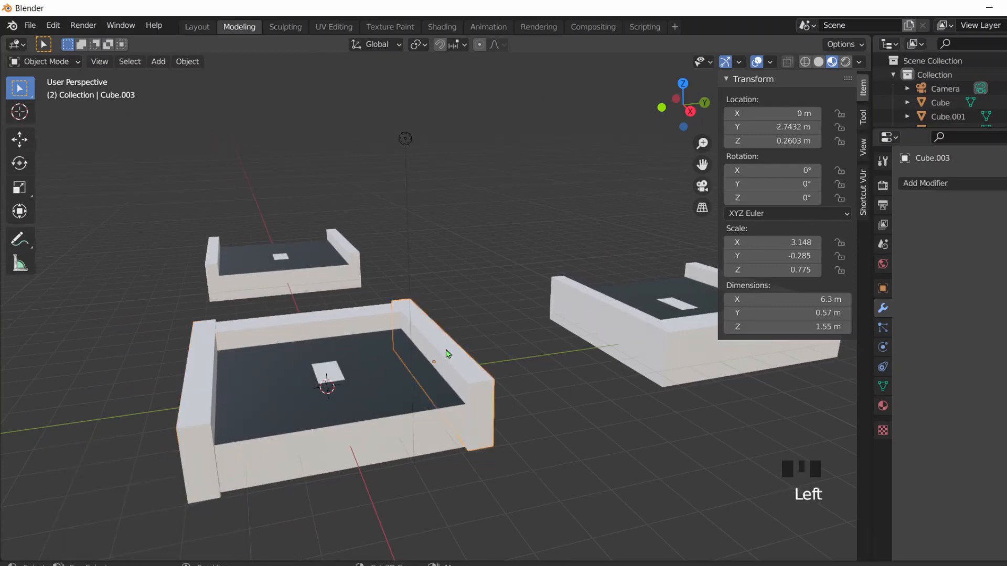
key("shift+d")
key("x")
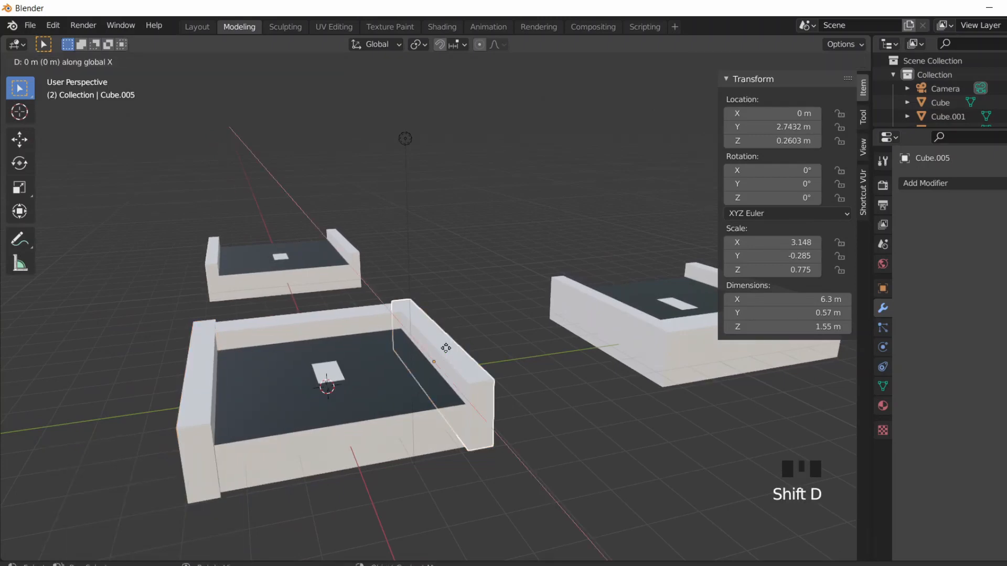
key("y")
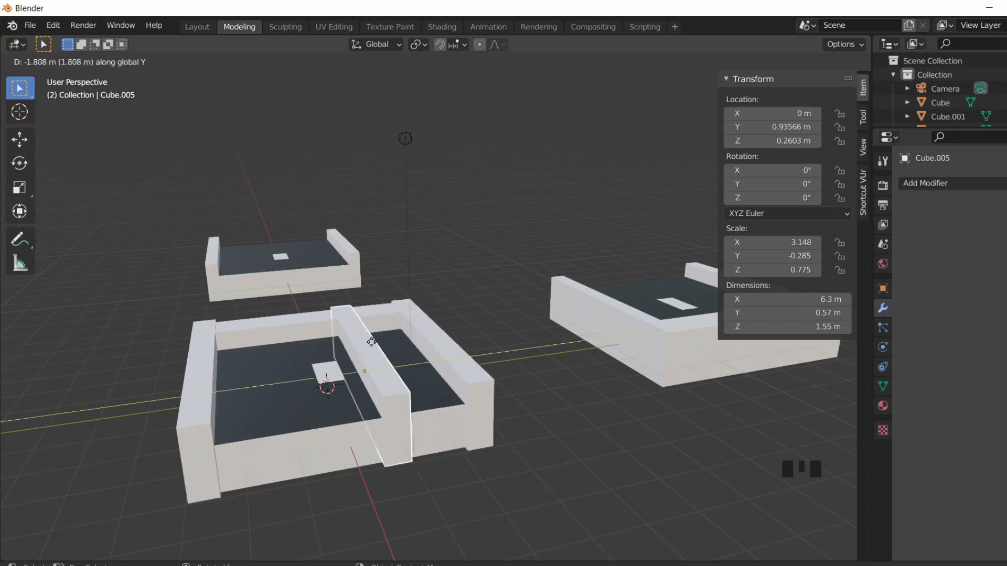
left_click(347, 351)
key("ctrl+z")
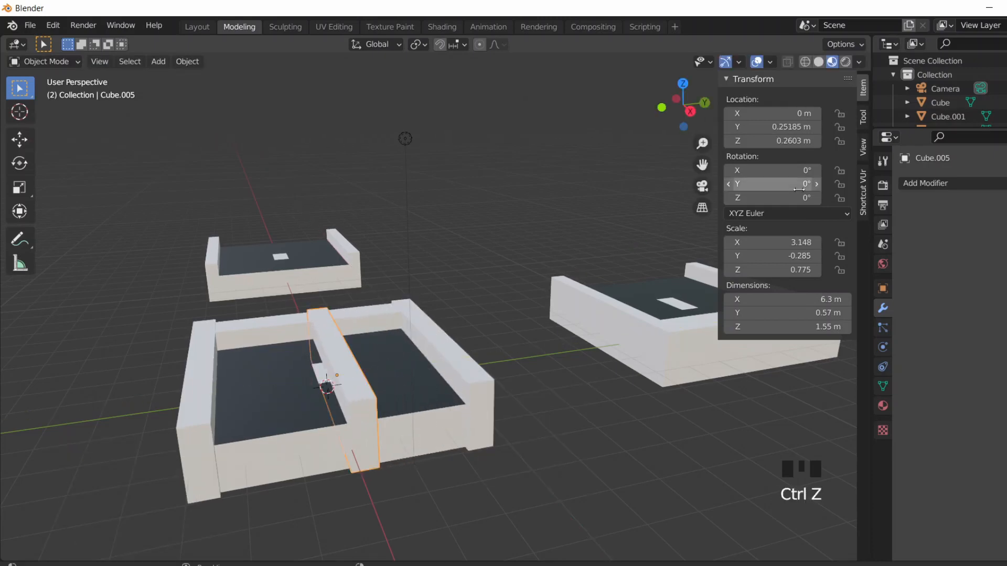
Step: Rotate the copied slab 90° about Z and shorten it along the global Y axis to about 5.27 m
left_click(801, 203)
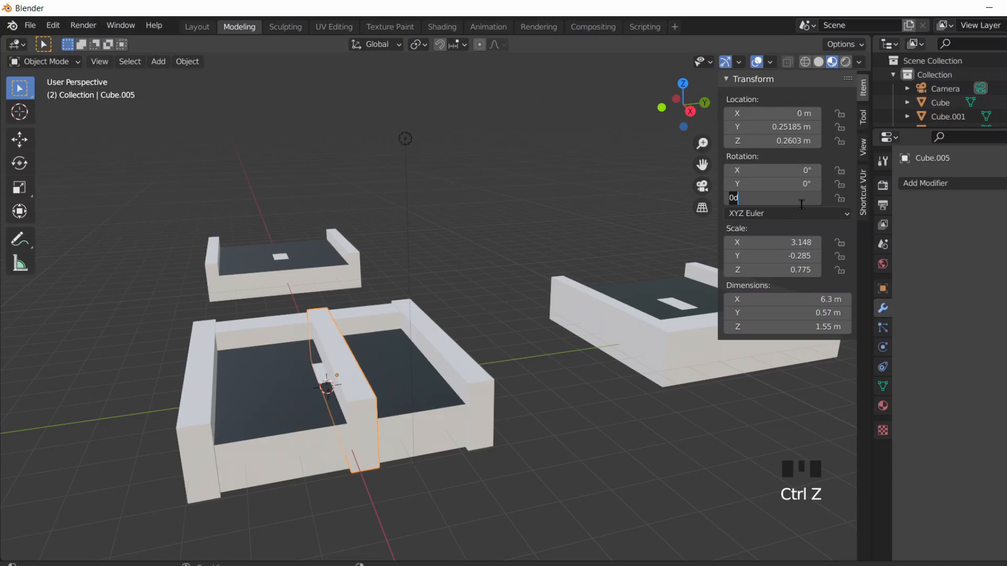
type("90")
key("Return")
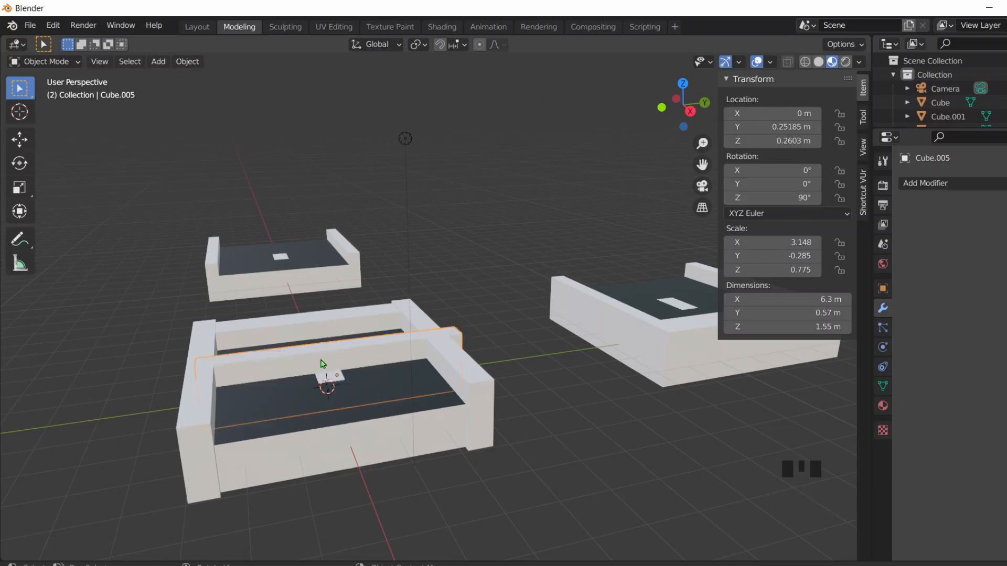
key("s")
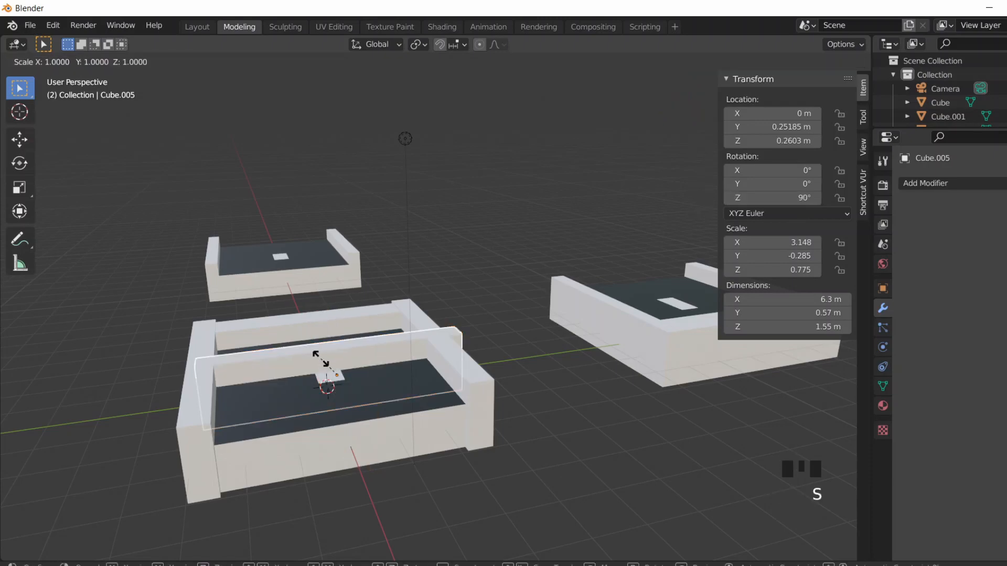
key("y")
left_click(360, 357)
middle_click_drag(360, 358, 350, 355)
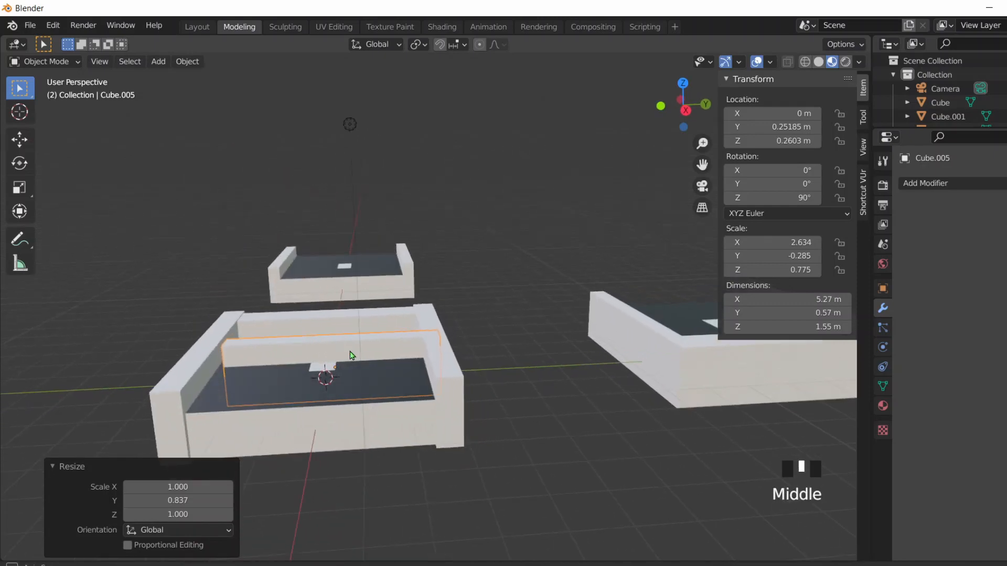
Step: Move the rotated slab along negative X to about X = -2.63 m, over the road's end curb
key("g")
key("x")
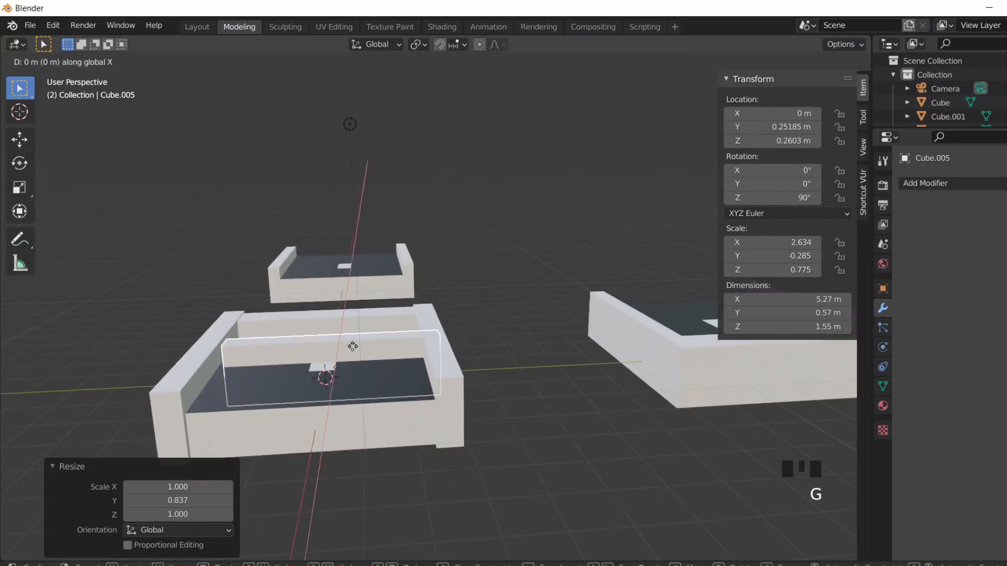
left_click(360, 318)
key("KP_Decimal")
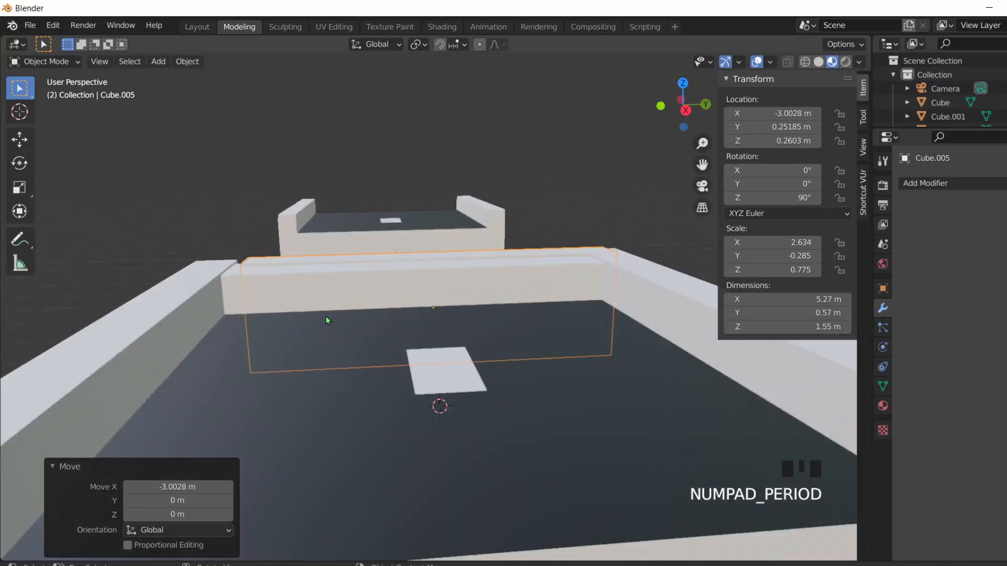
middle_click_drag(304, 347, 407, 384)
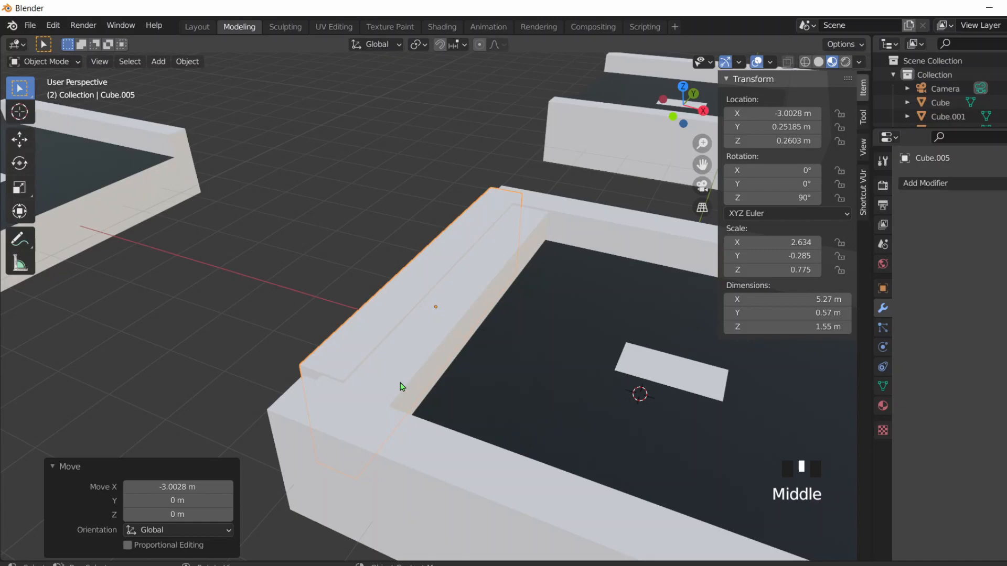
key("g")
key("x")
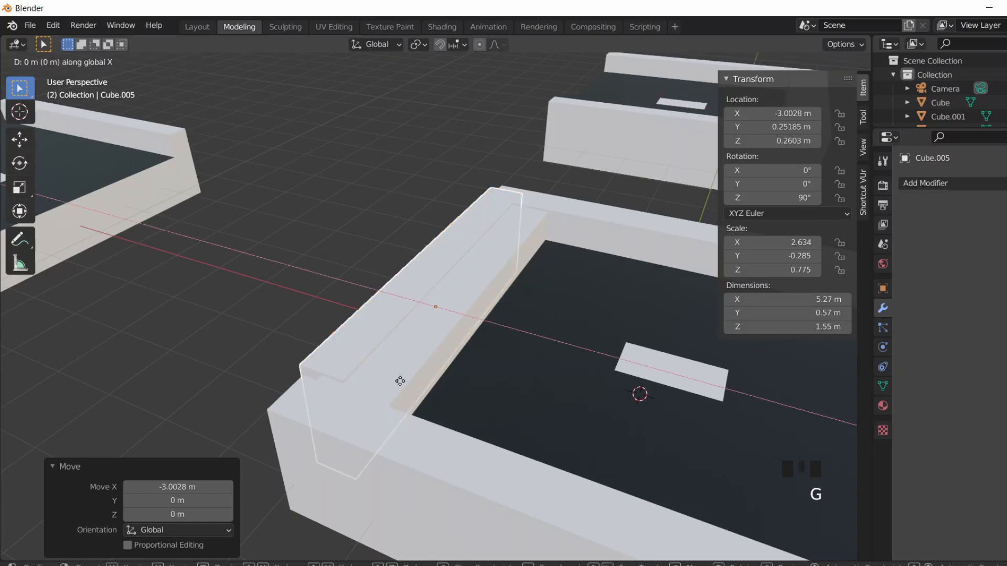
left_click(425, 390)
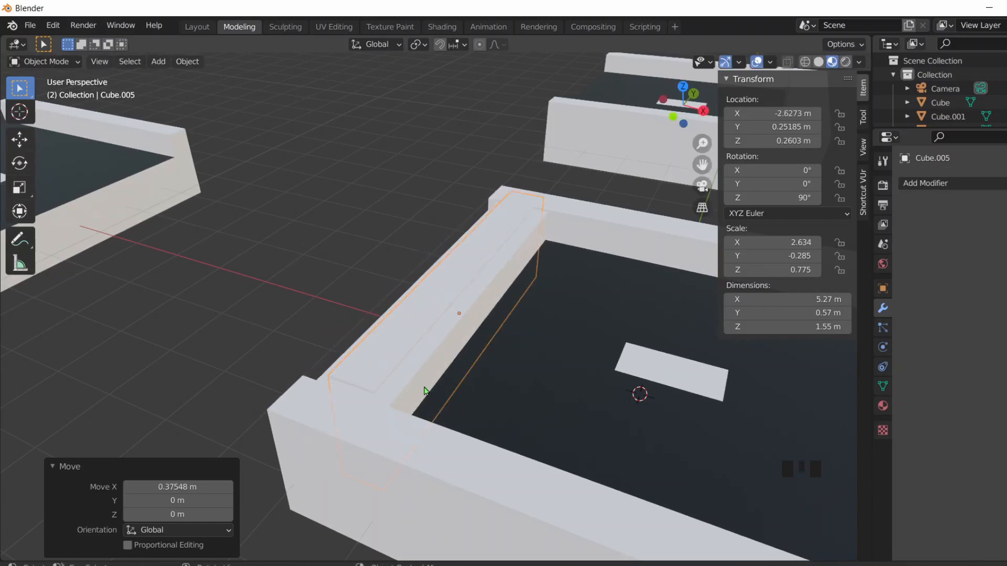
Step: Widen the end slab along the global X axis to about 1.04 m so it covers the full curb width
middle_click_drag(425, 391, 101, 393)
key("s")
key("x")
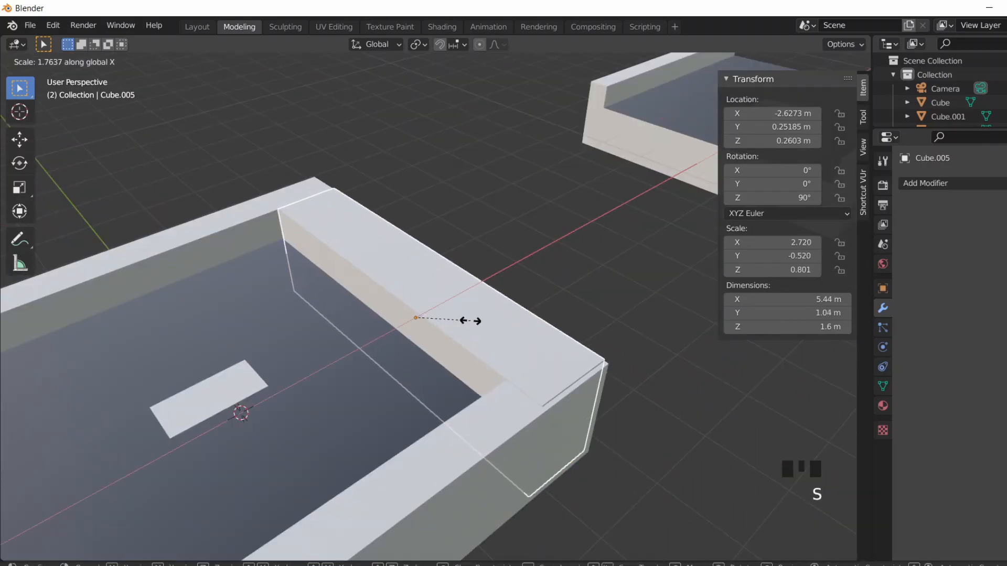
left_click(468, 321)
middle_click_drag(529, 268, 427, 257)
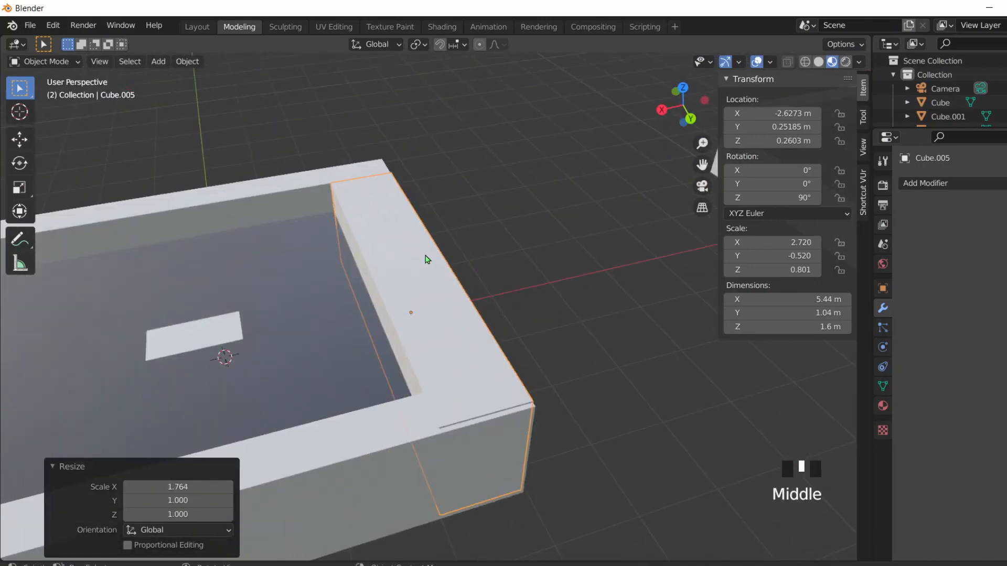
left_click(418, 258)
middle_click_drag(371, 304, 463, 302)
left_click(450, 287)
scroll(448, 291, "down", 2)
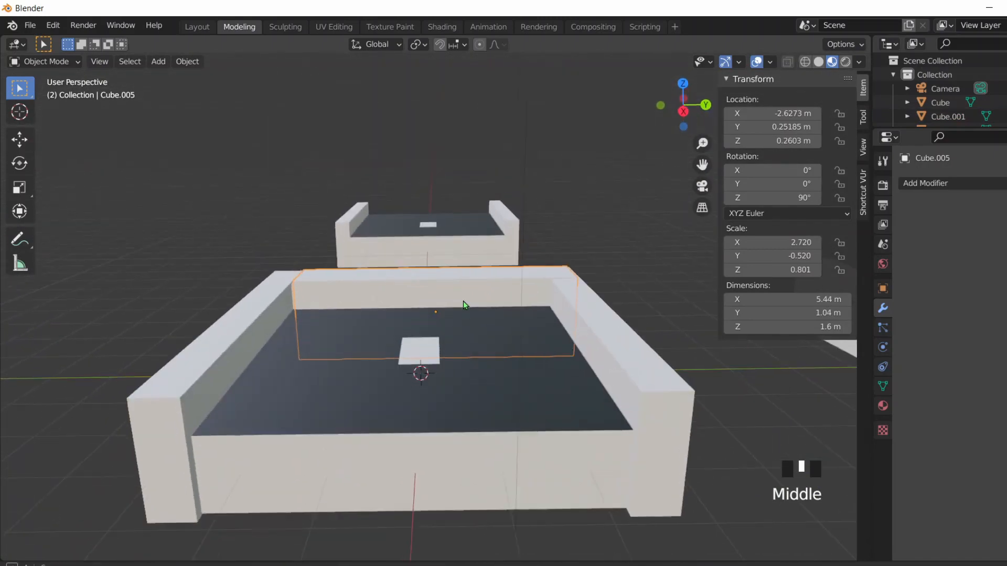
Step: Duplicate the end slab and place the copy about 3.07 m along positive X, across the road surface
left_click(418, 469)
middle_click_drag(422, 395, 408, 324)
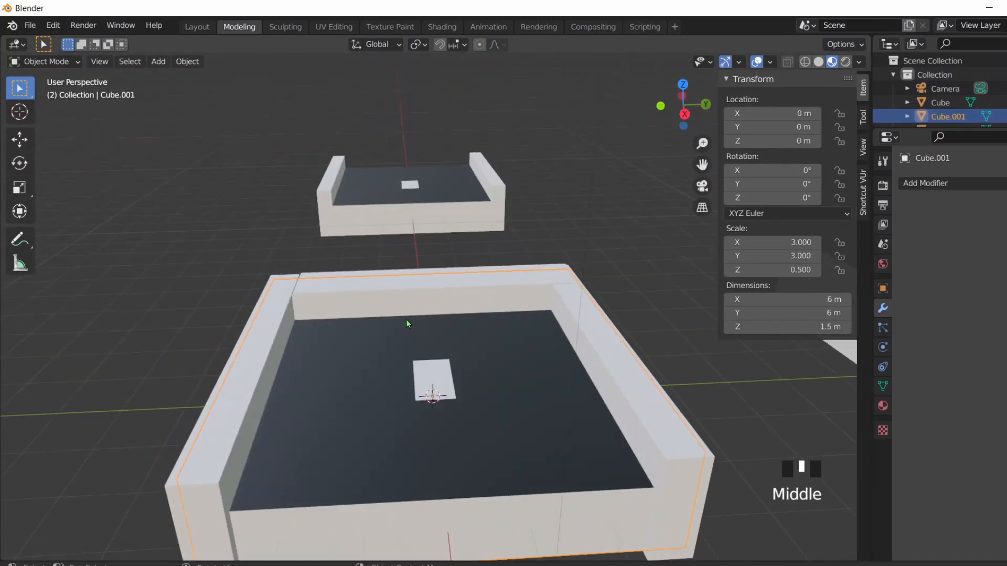
left_click(406, 311)
key("shift+d")
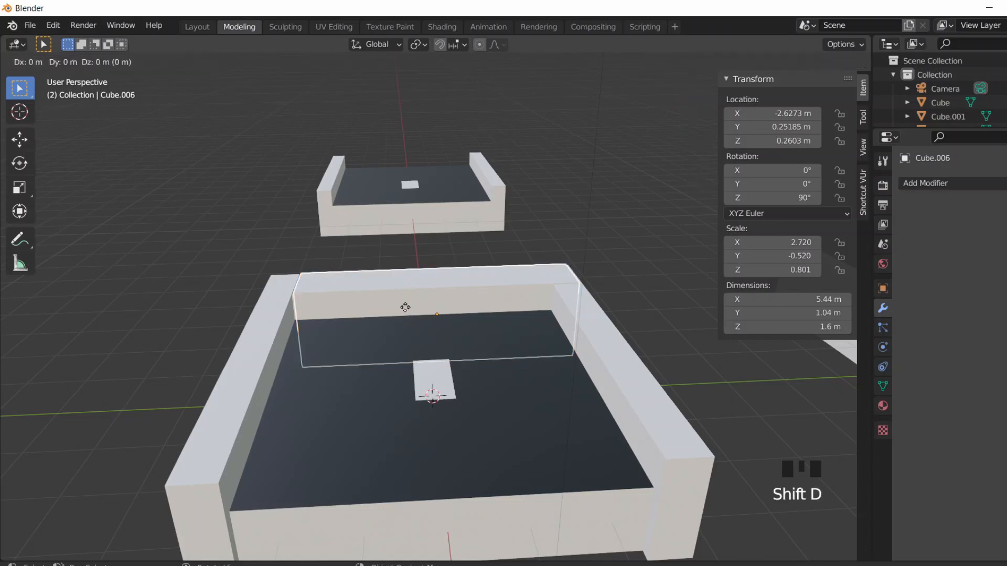
key("x")
left_click(453, 390)
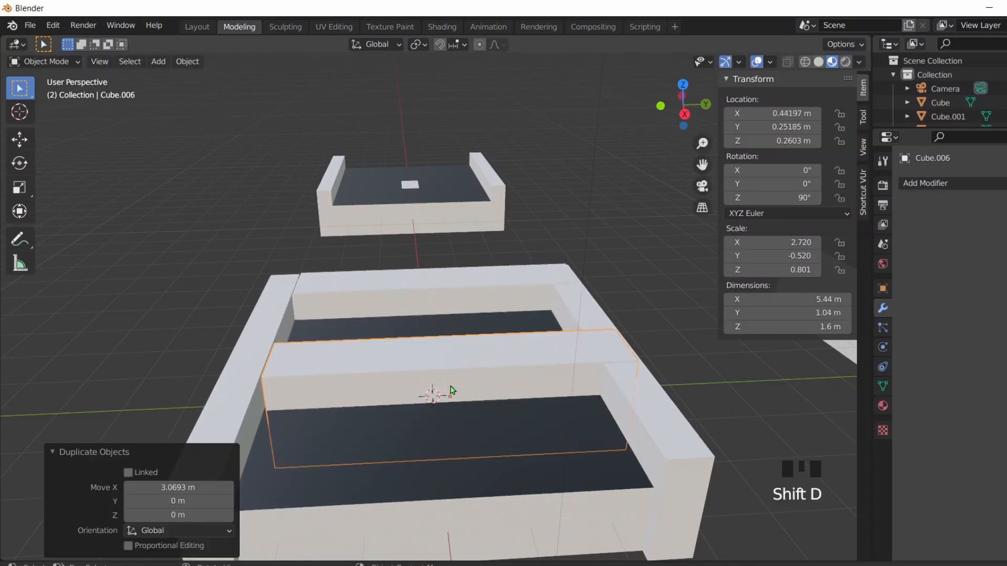
Step: Stretch the copy along the X axis to about 5.12 m and lower it about 0.56 m toward road level
key("s")
key("x")
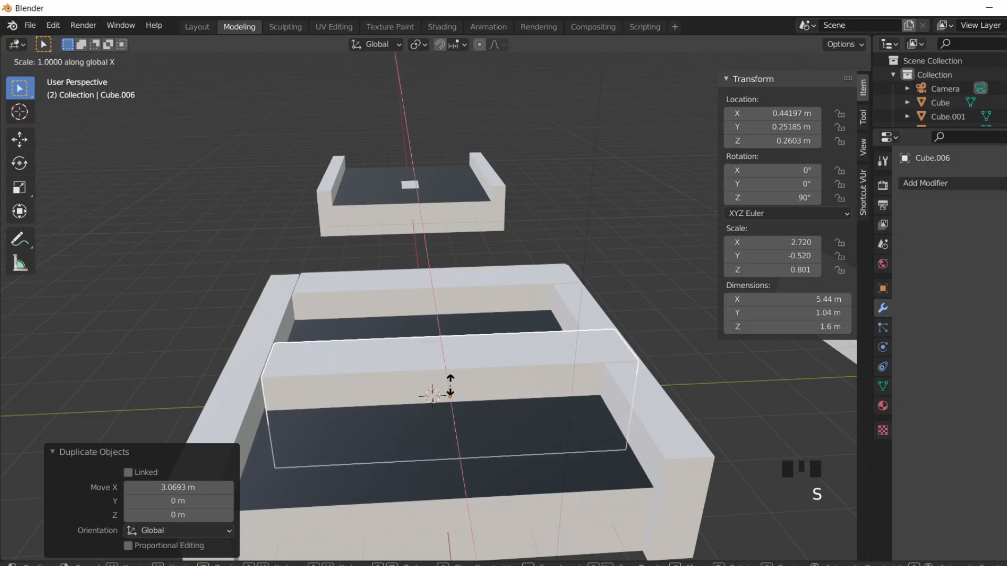
left_click(444, 342)
key("g")
key("z")
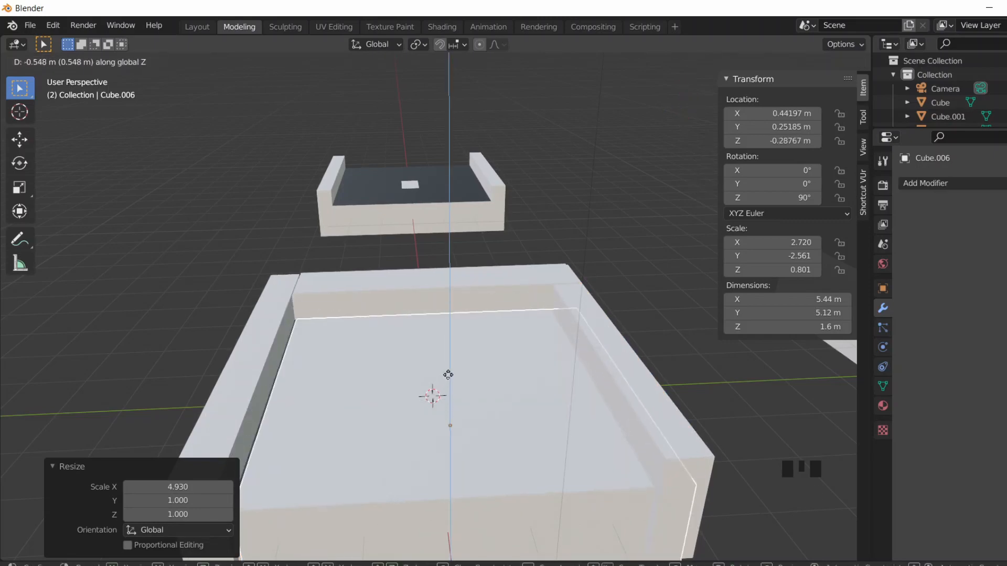
left_click(448, 385)
Step: Reduce the road slab's height to about 1.47 m and raise it about 0.17 m
mouse_move(449, 385)
middle_mouse_down()
mouse_move(447, 351)
mouse_move(449, 376)
middle_mouse_up()
key("s")
key("z")
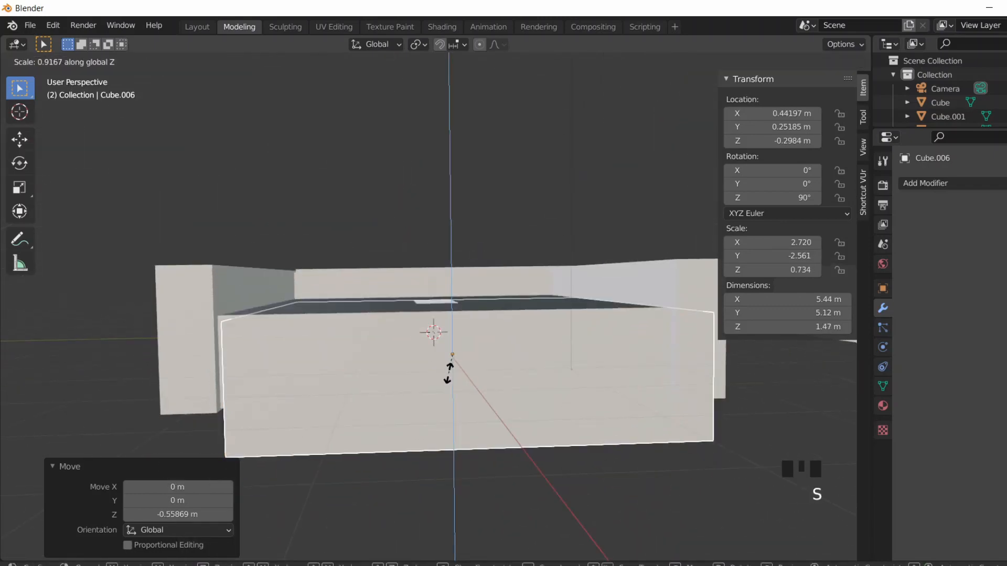
left_click(450, 377)
key("g")
key("z")
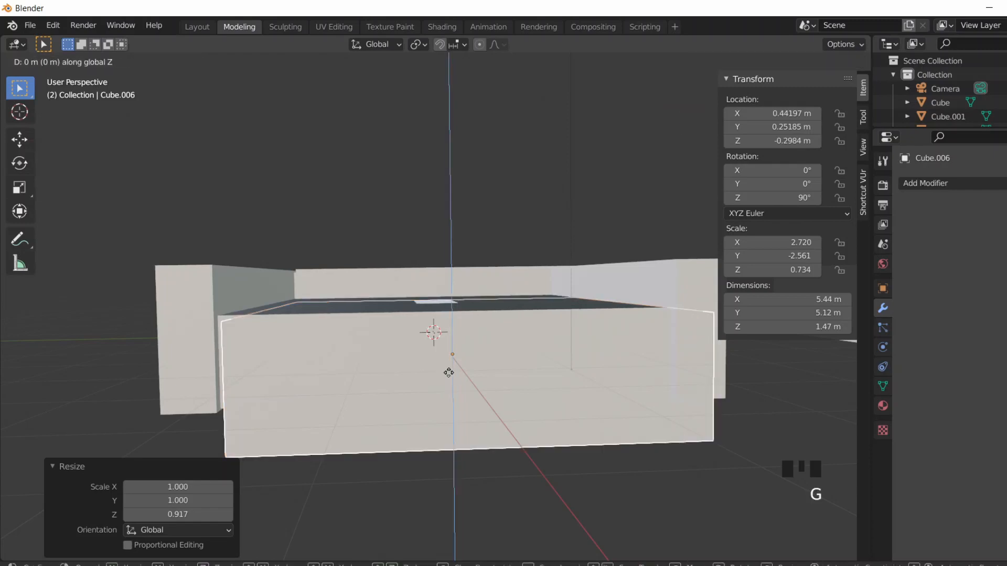
left_click(452, 361)
Step: Reduce the road slab's height to about 0.975 m, raise it about 0.16 m to cover the road surface, and deselect it
key("s")
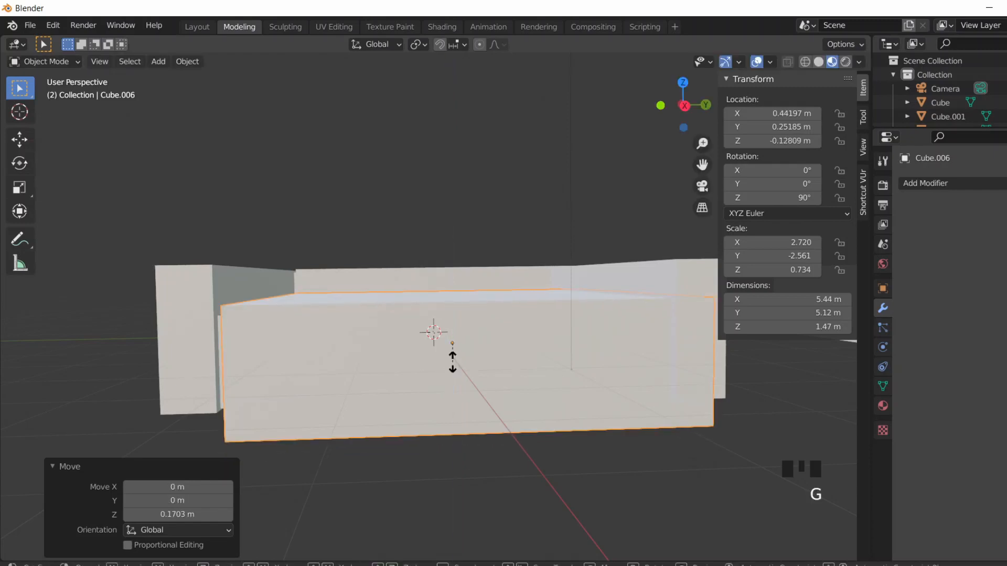
key("z")
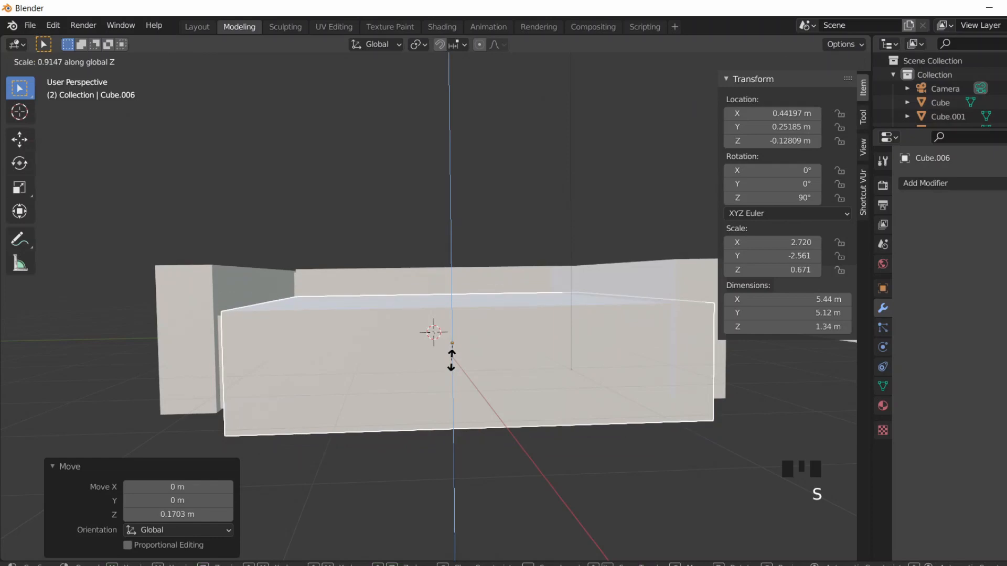
left_click(452, 361)
key("g")
key("z")
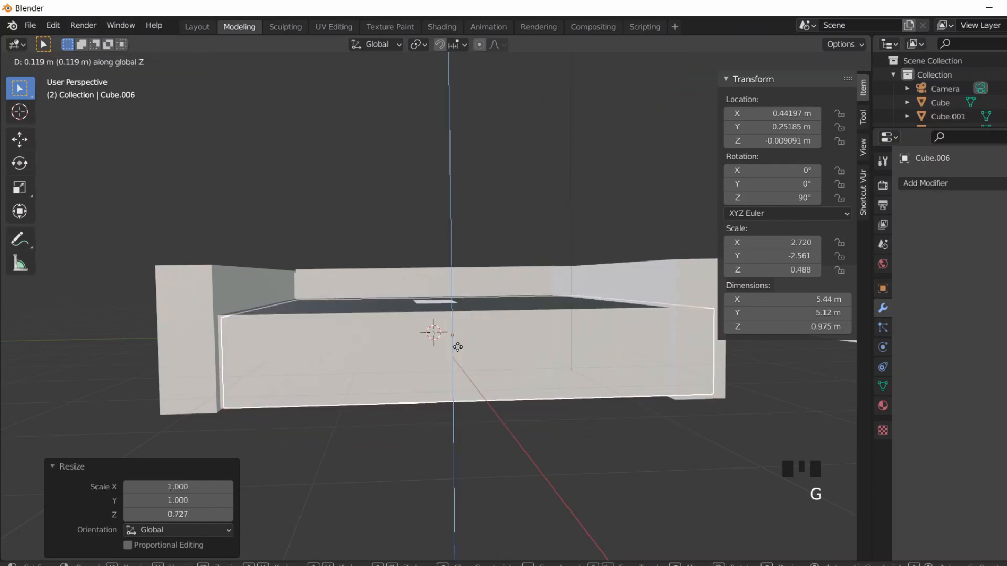
left_click(461, 357)
left_click(463, 418)
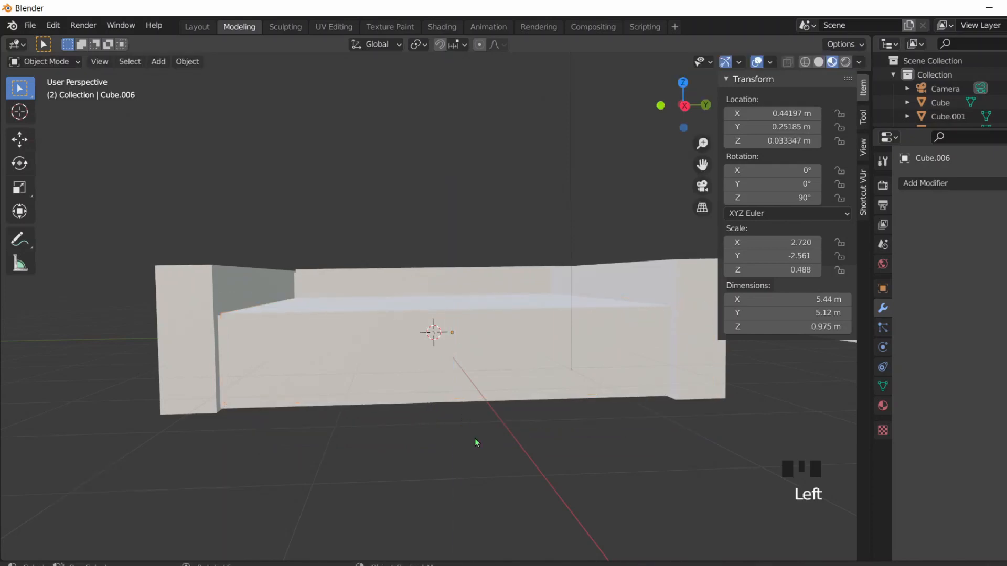
Step: Enlarge the object list and rename the curb slab Cube.003 as UCX_SM_StartRoad
mouse_move(474, 441)
middle_mouse_down()
mouse_move(470, 493)
mouse_move(466, 451)
middle_mouse_up()
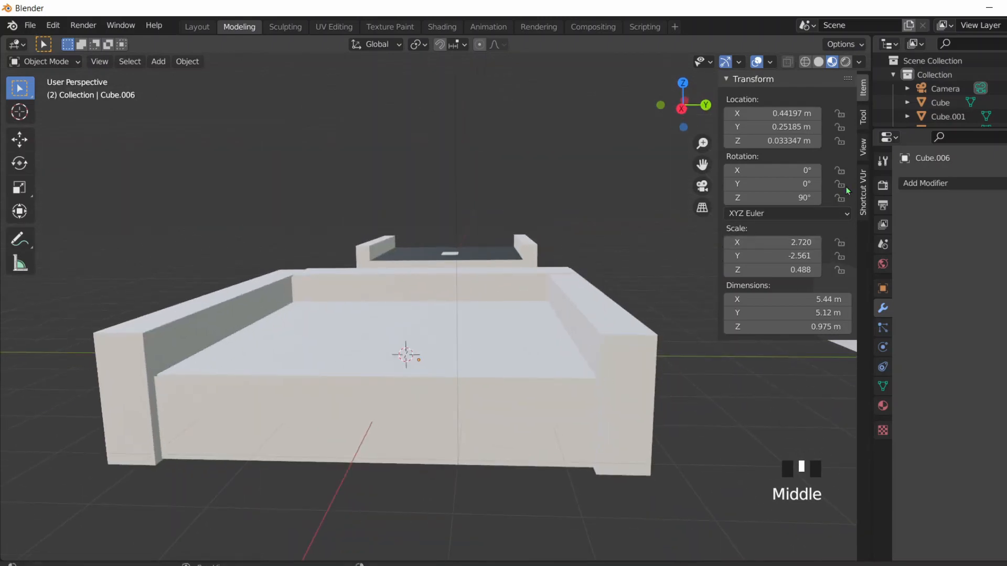
left_click_drag(862, 158, 777, 159)
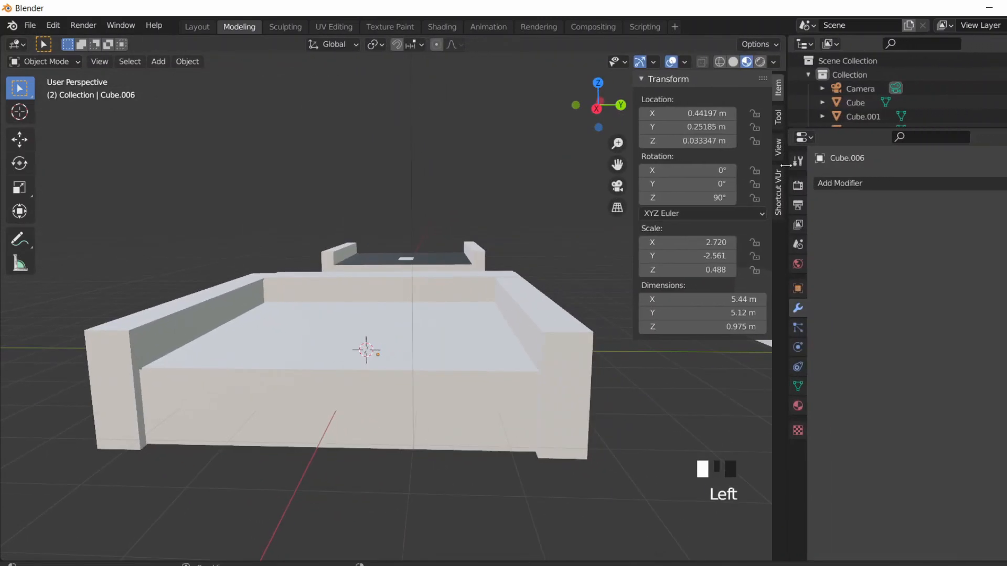
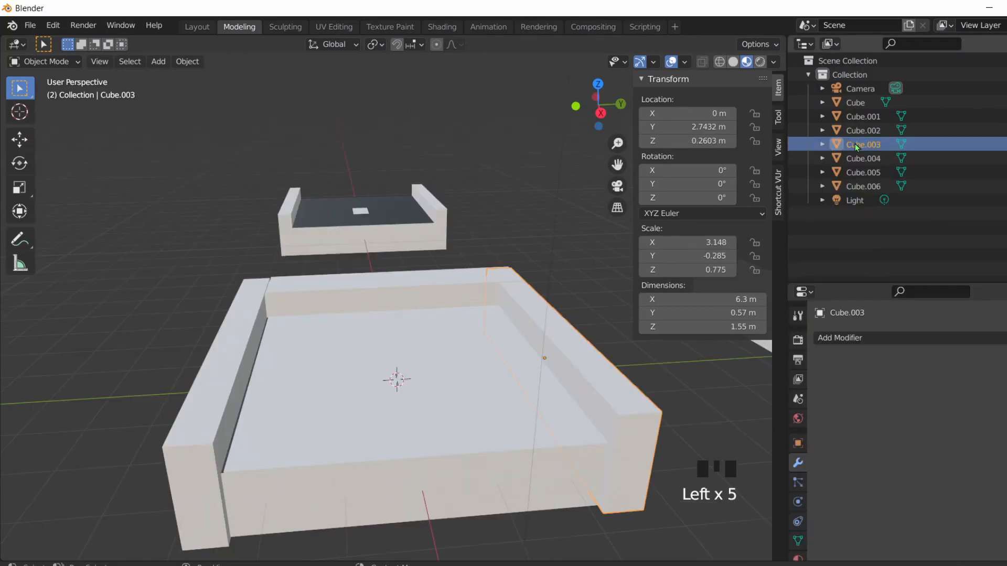
double_click(854, 152)
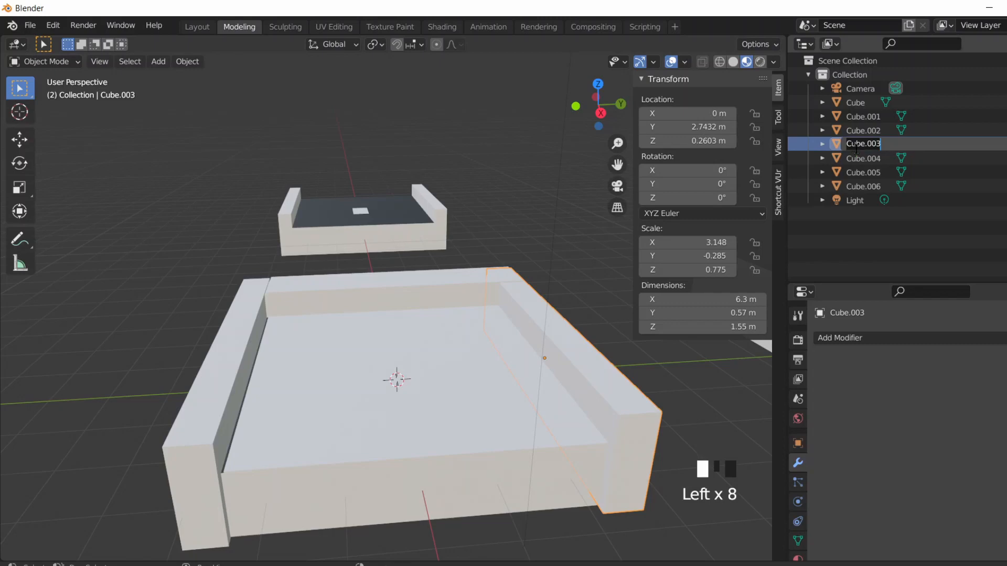
type("UCX_")
type("StartR")
key("BackSpace")
key("BackSpace")
key("BackSpace")
key("BackSpace")
key("BackSpace")
type("M_Start")
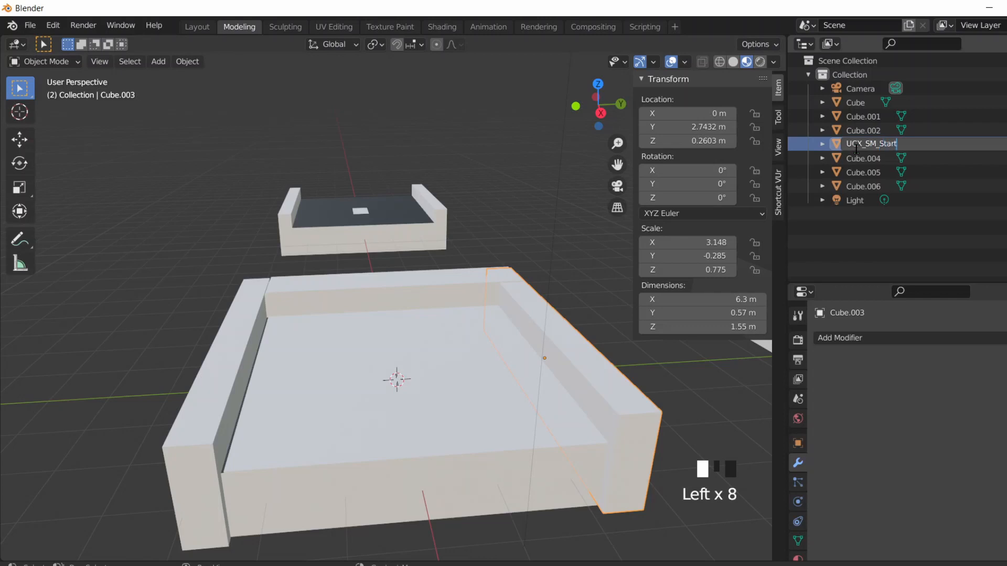
type("Road")
key("Return")
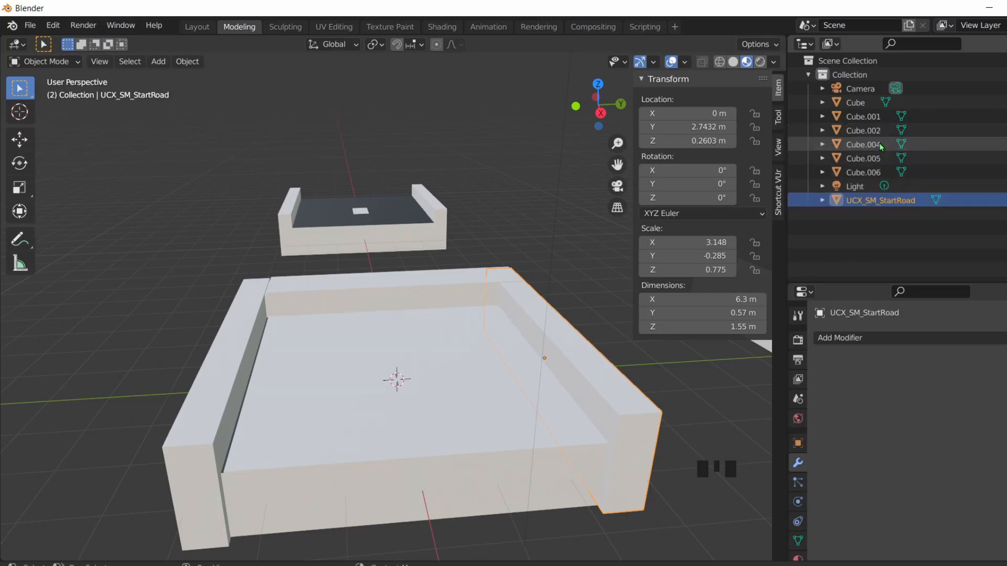
Step: Rename the first curb collision slab from UCX_SM_StartRoad to UCX_SM_StartRoad_01
left_click(881, 146)
double_click(879, 145)
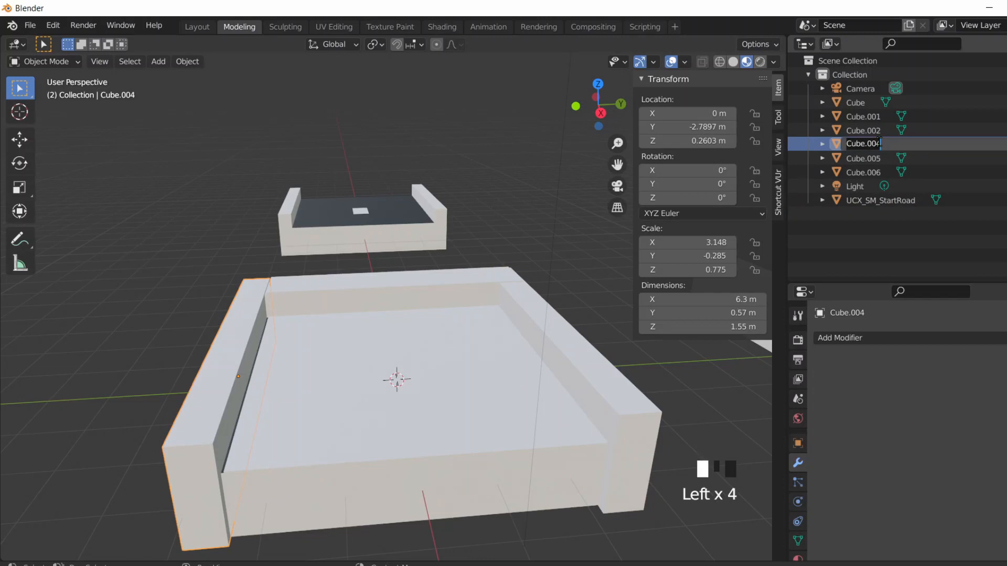
left_click(908, 202)
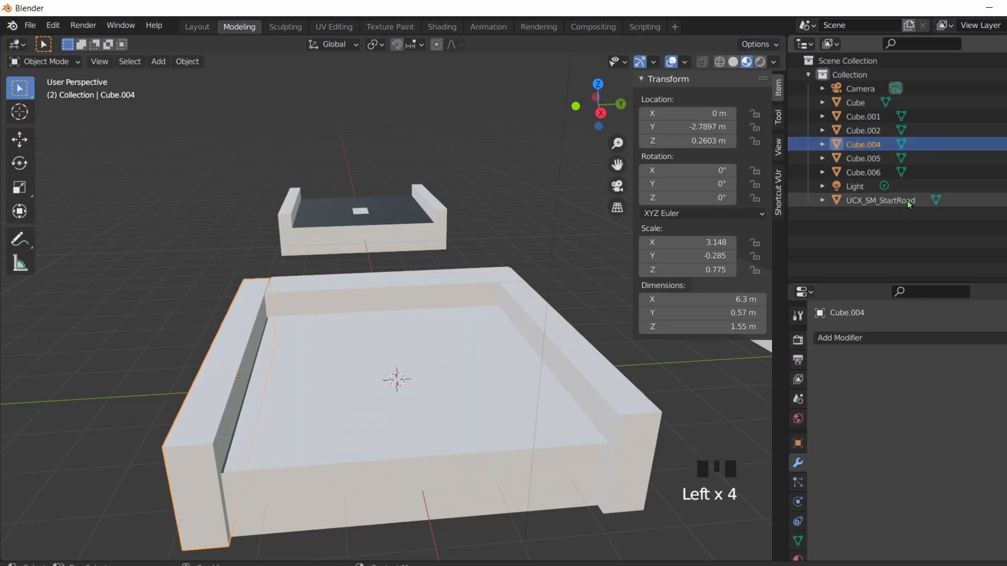
left_click(909, 202)
double_click(909, 202)
key("End")
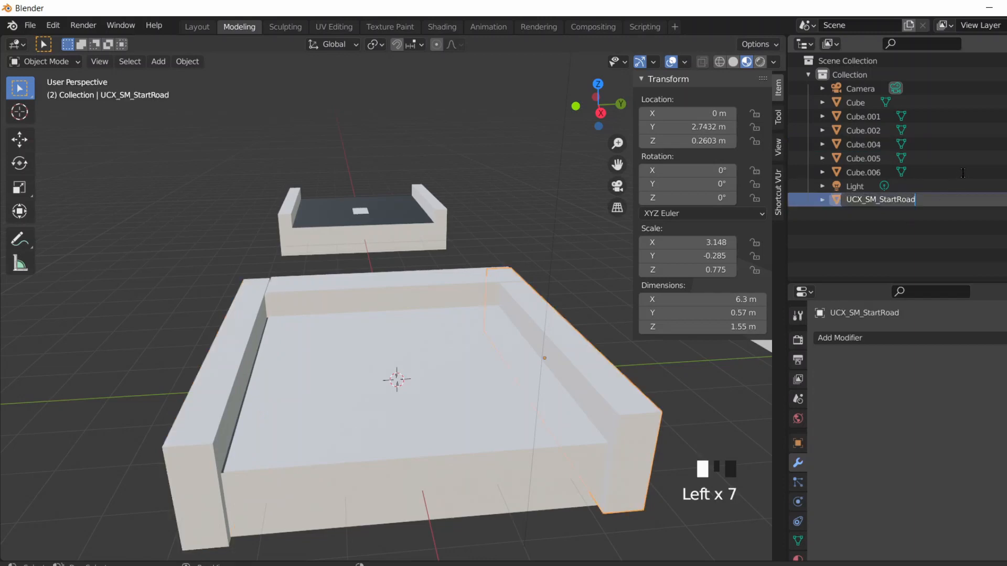
type("_01")
key("Return")
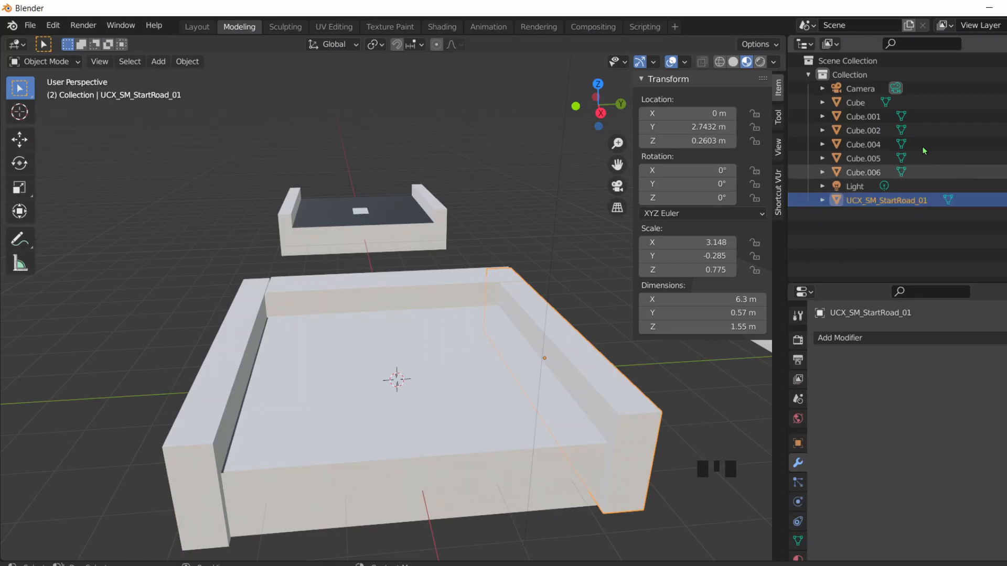
Step: Rename the opposite curb's collision slab, Cube.004, as UCX_SM_StartRoad_02
left_click(877, 132)
left_click(874, 145)
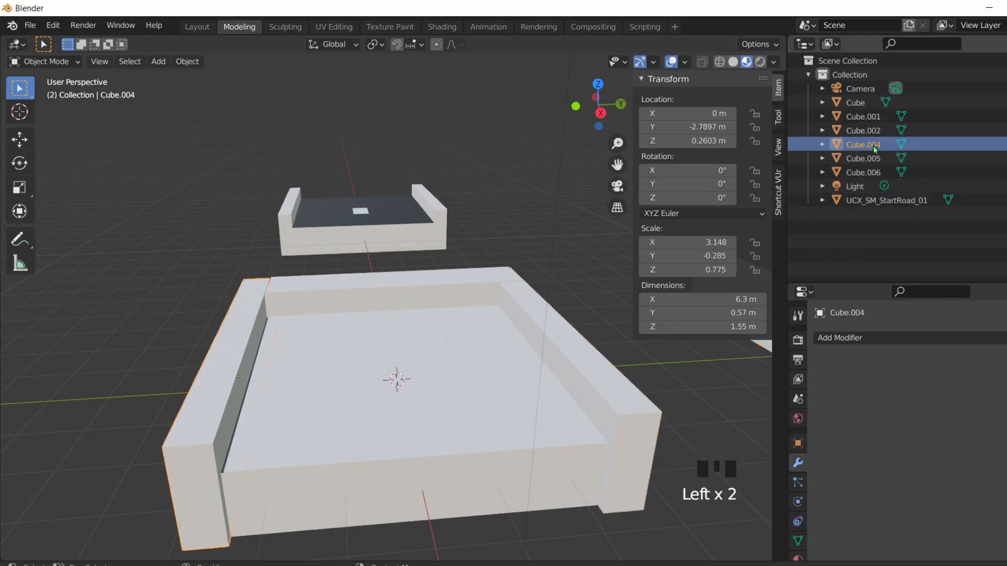
double_click(874, 144)
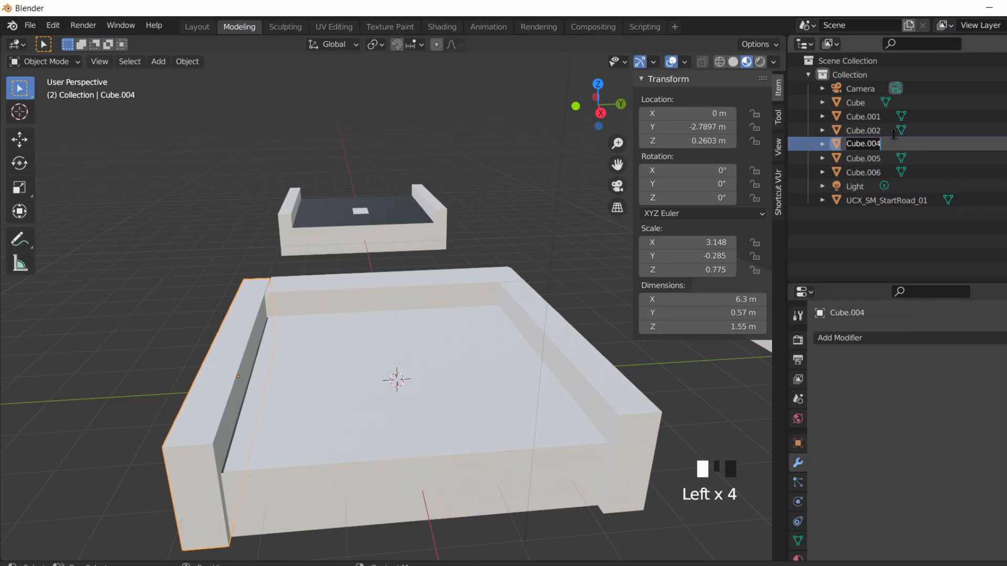
double_click(912, 200)
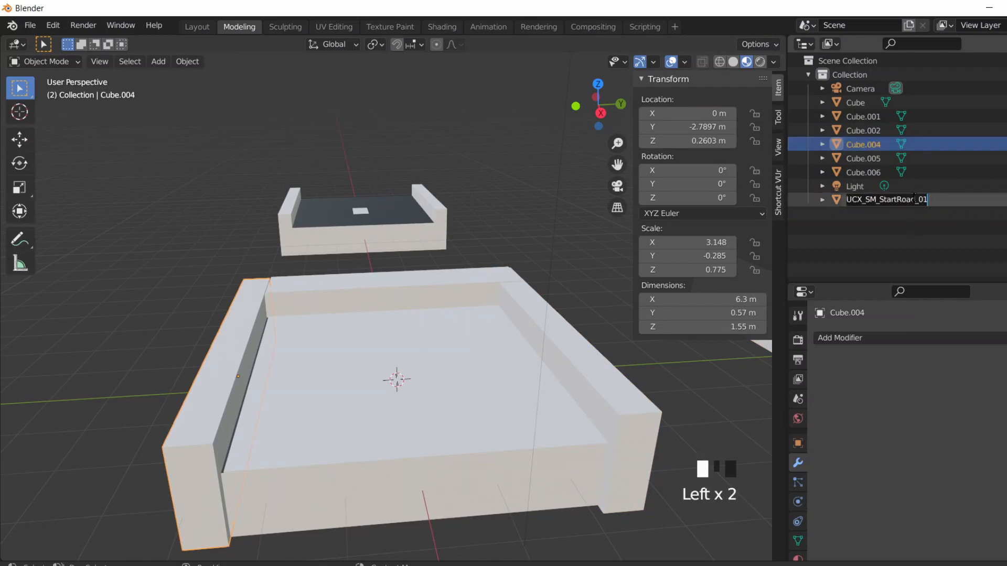
double_click(878, 143)
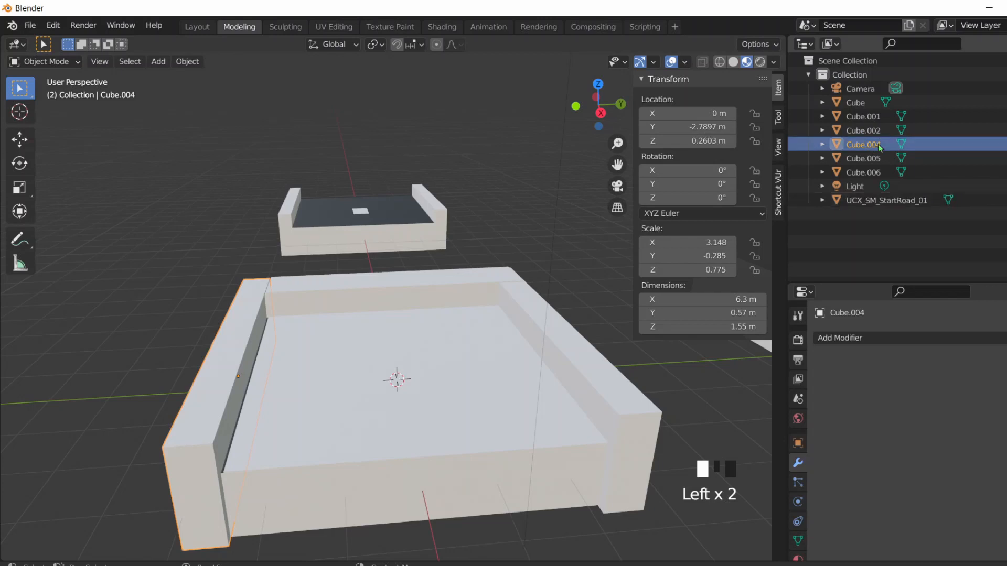
type("UCX_SM_StartRoad_01")
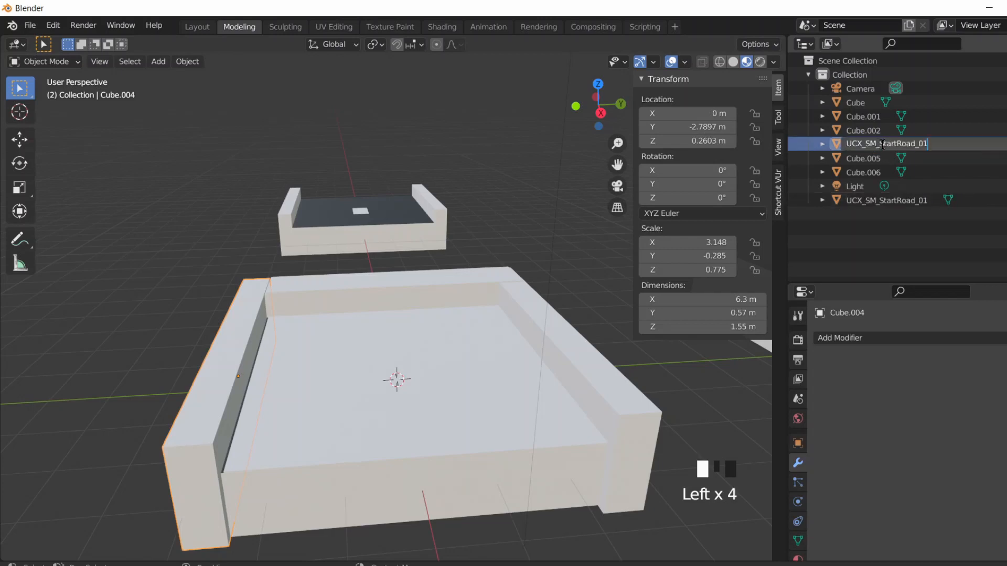
key("BackSpace")
type("2")
key("Return")
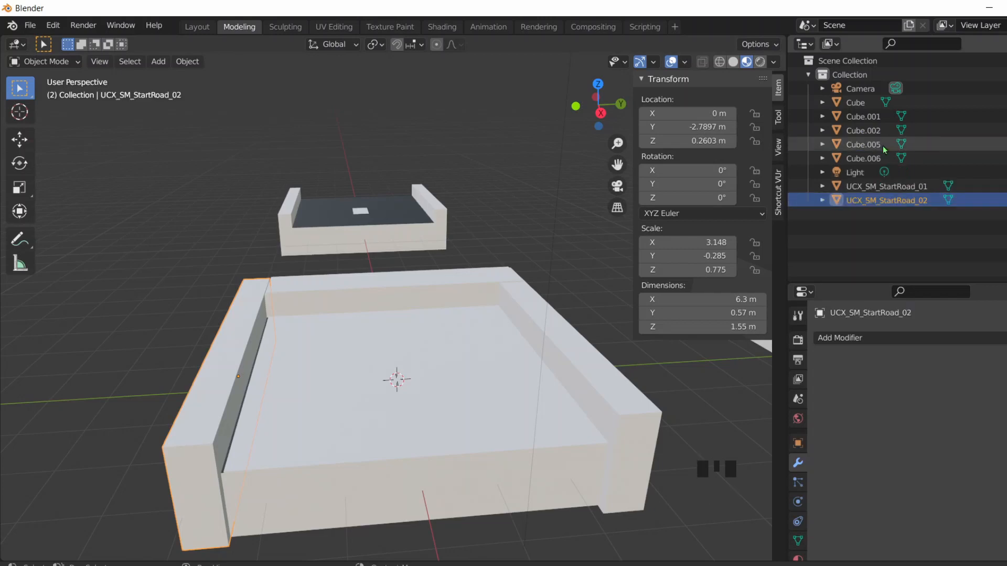
Step: Rename the rear curb's collision slab, Cube.005, as UCX_SM_StartRoad_03
double_click(882, 145)
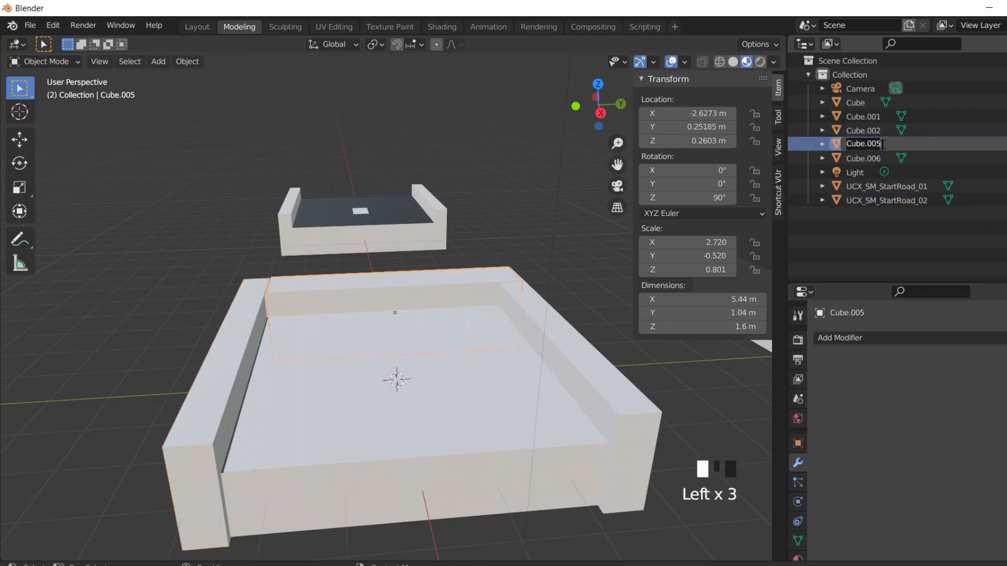
type("UCX_SM_StartRoad_01")
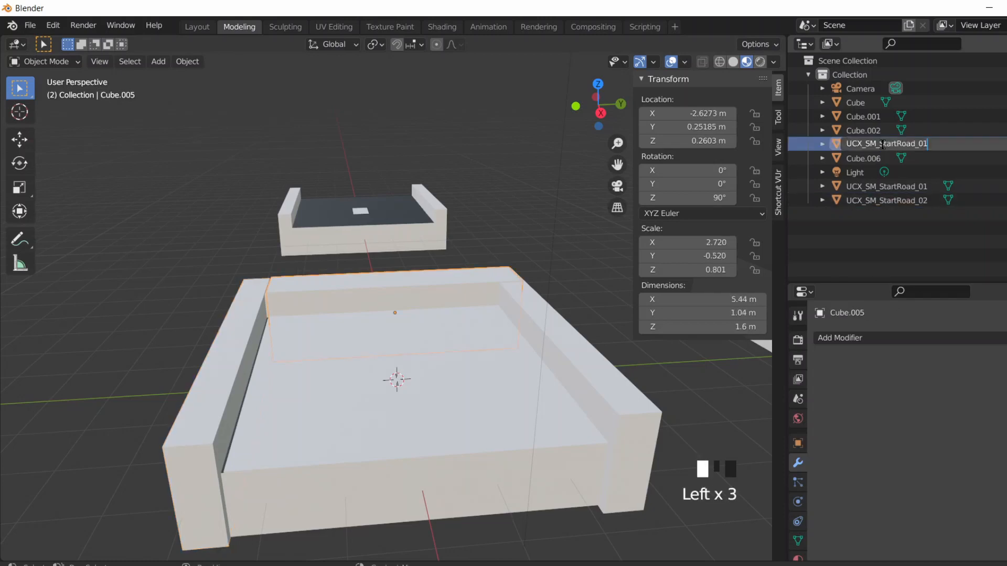
key("BackSpace")
type("3")
key("Return")
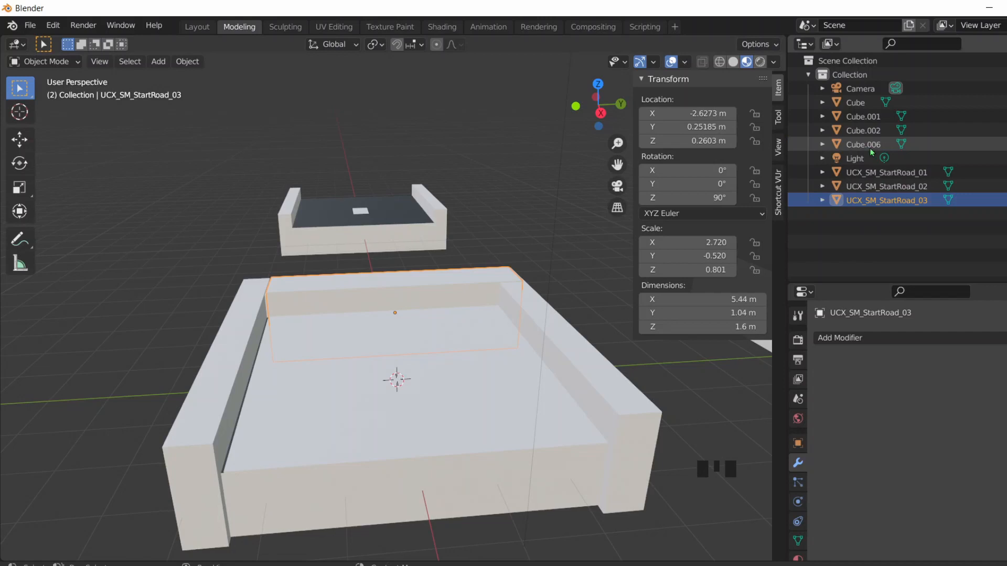
Step: Rename the road surface's collision slab, Cube.006, as UCX_SM_StartRoad_04
double_click(870, 145)
type("UCX_SM_StartRoad_01")
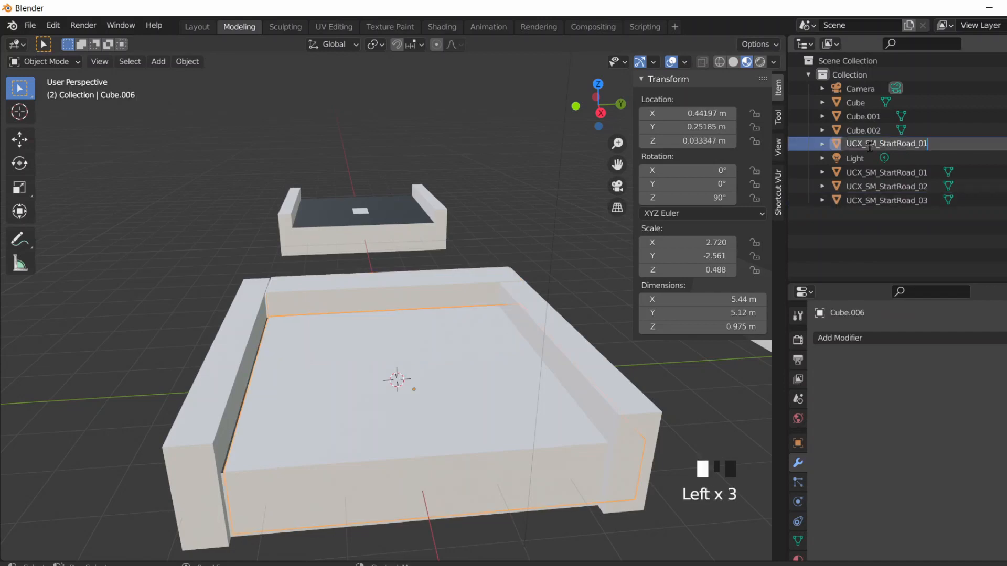
key("Return")
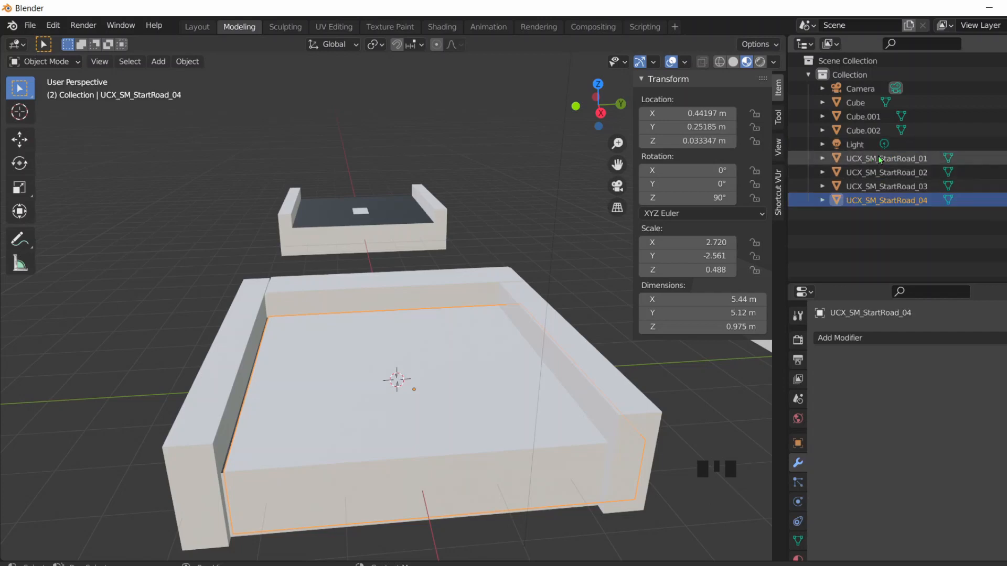
left_click(887, 159)
left_click(898, 173)
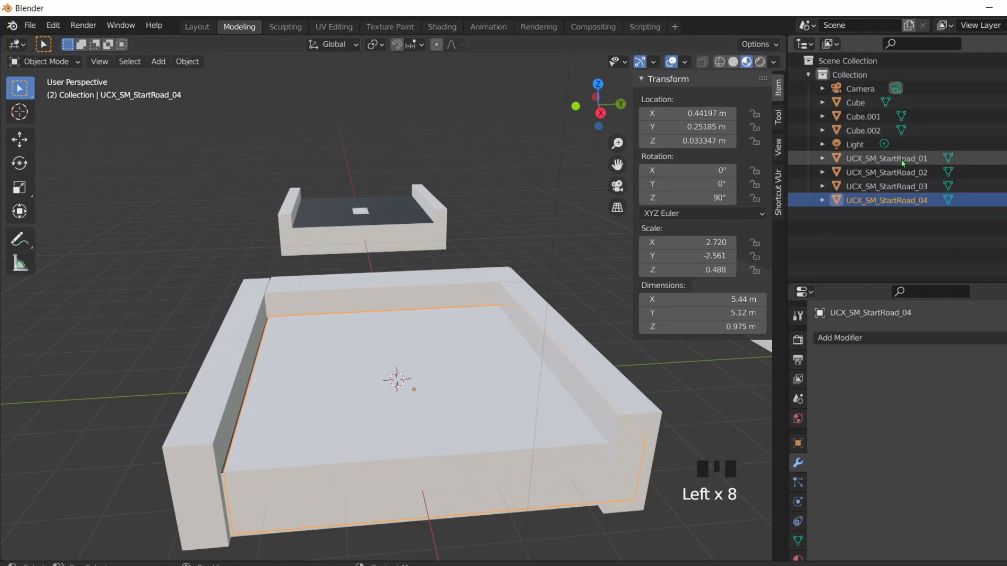
Step: Identify the start road mesh inside the collision slabs, Cube.001, and rename it as SM_StartRoad
left_click(868, 137)
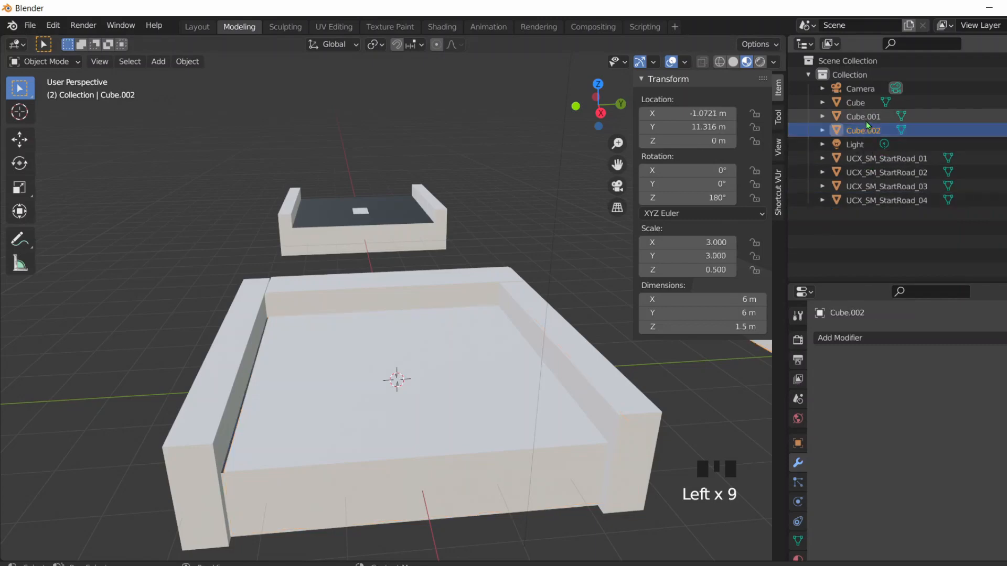
left_click(864, 116)
middle_click_drag(579, 365, 577, 339)
double_click(873, 117)
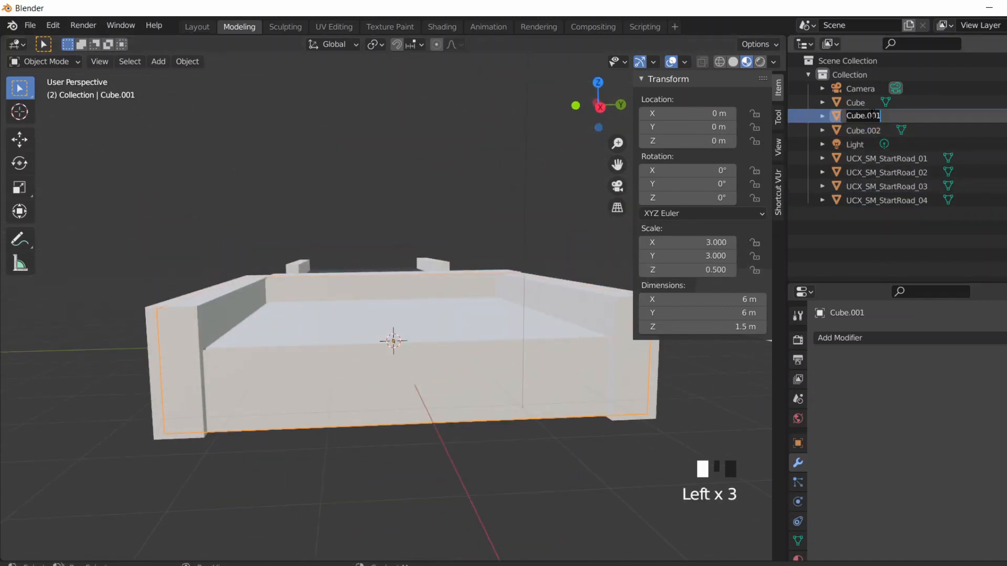
type("SM_StartRoad")
key("Return")
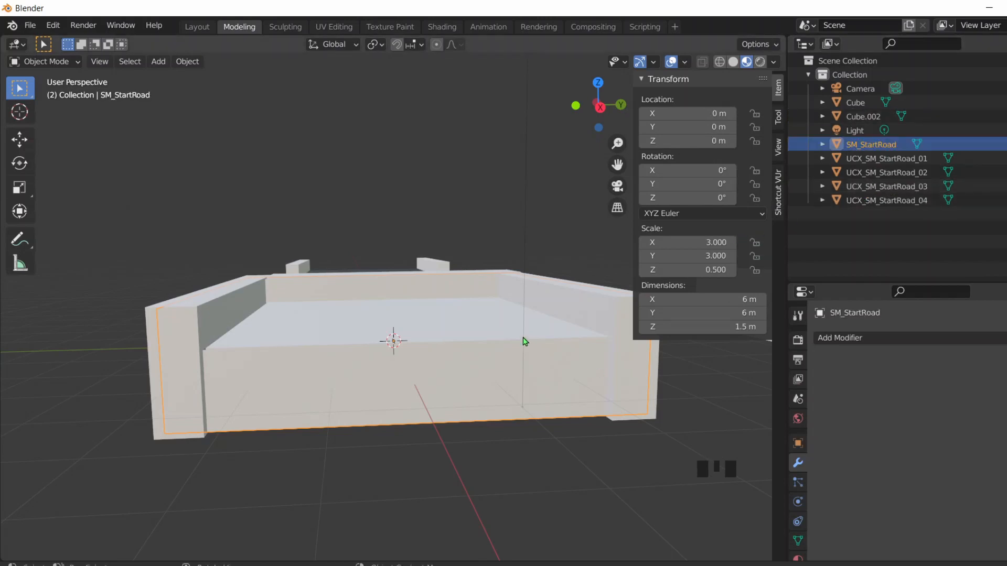
Step: Rename the two-curb road piece behind the start road, Cube, as SM_StraightRoad
scroll(524, 340, "down", 2)
left_click(382, 273)
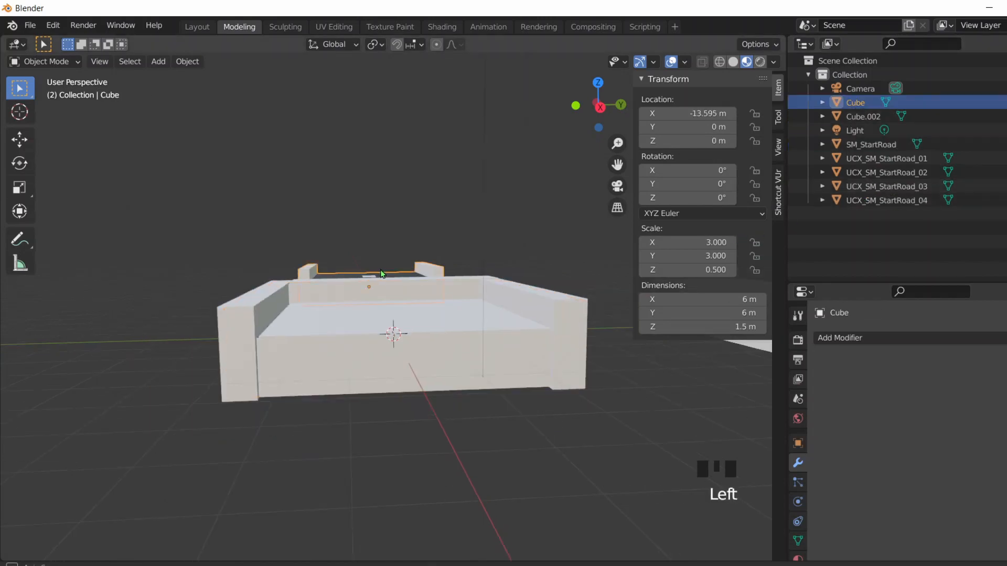
middle_click_drag(382, 273, 382, 299)
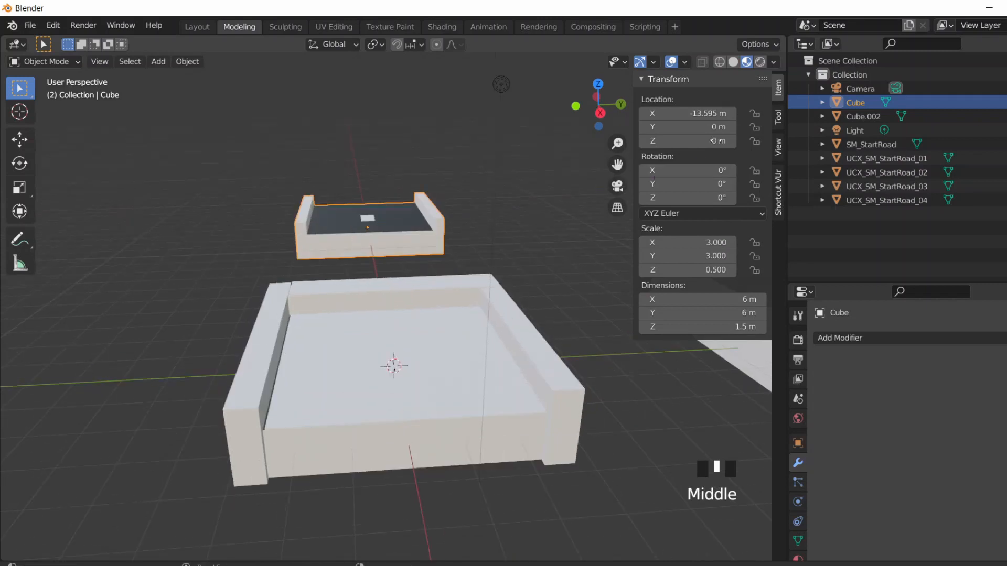
left_click(856, 101)
double_click(856, 101)
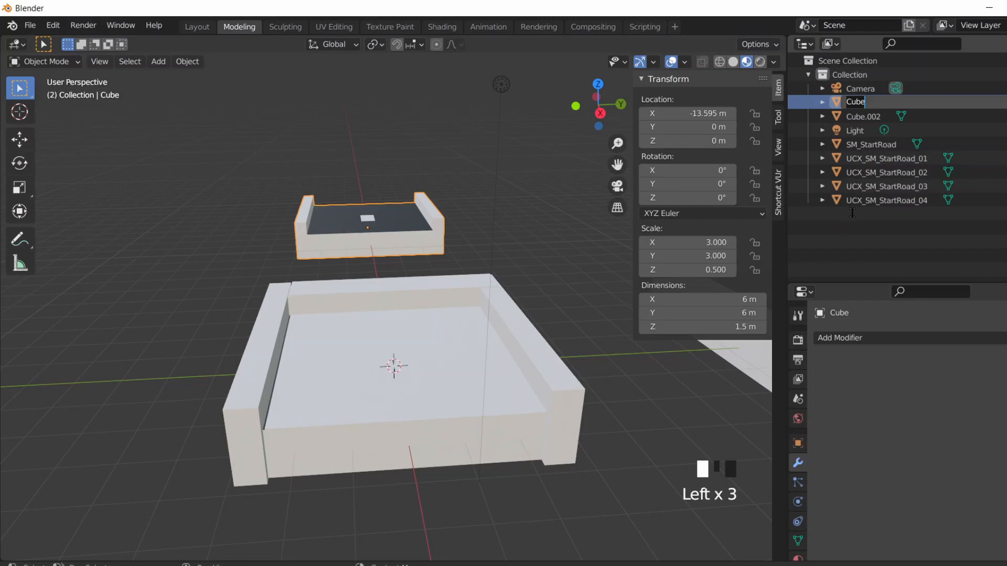
type("S")
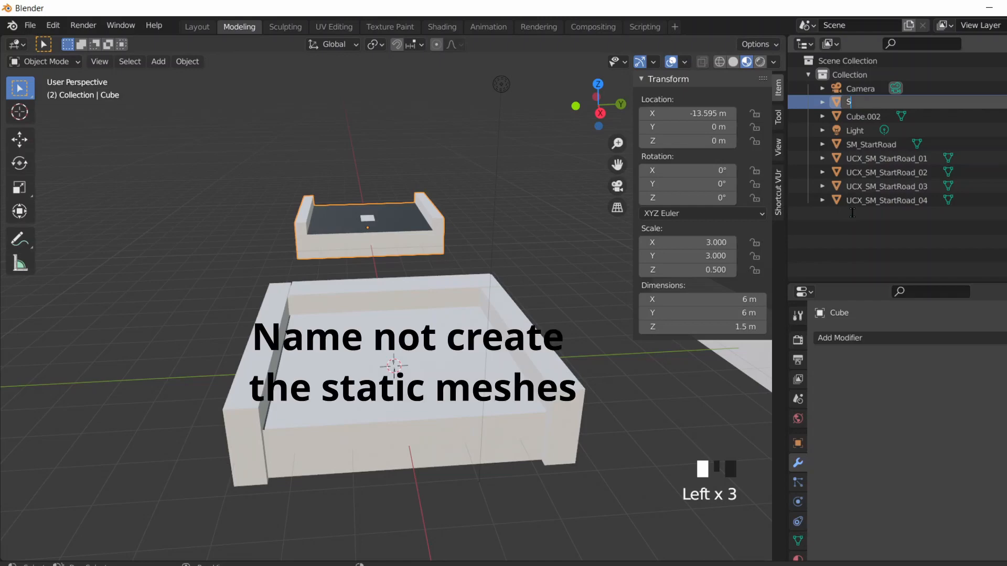
type("M_S")
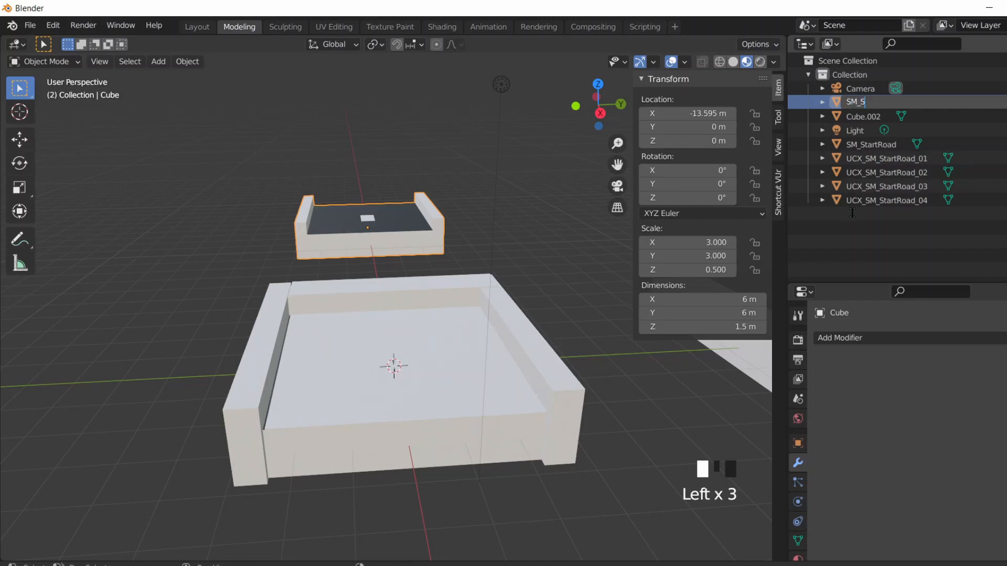
type("tartRoad")
key("Return")
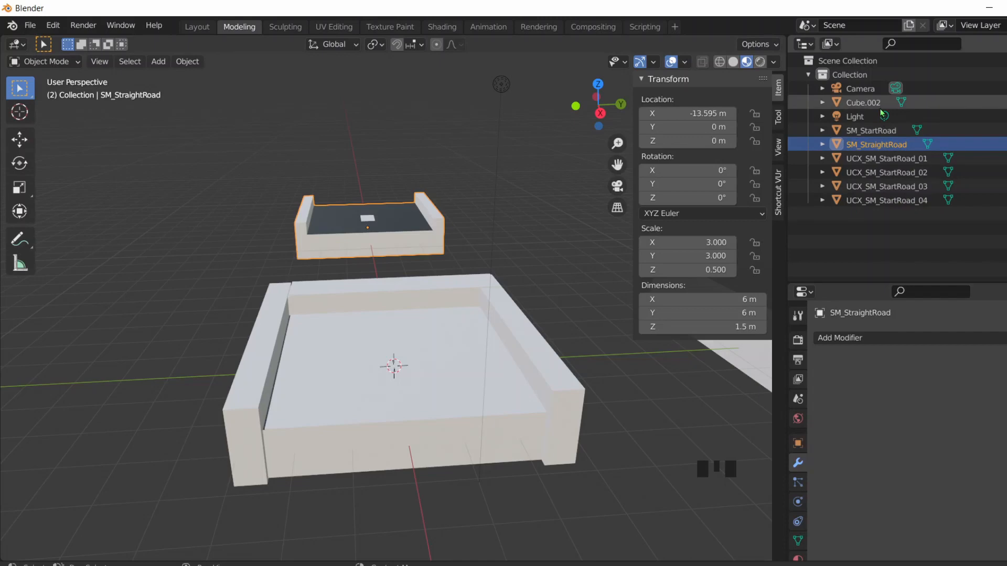
Step: Rename the remaining road piece, Cube.002, as SM_EndRoad
left_click(863, 102)
scroll(508, 340, "down", 3)
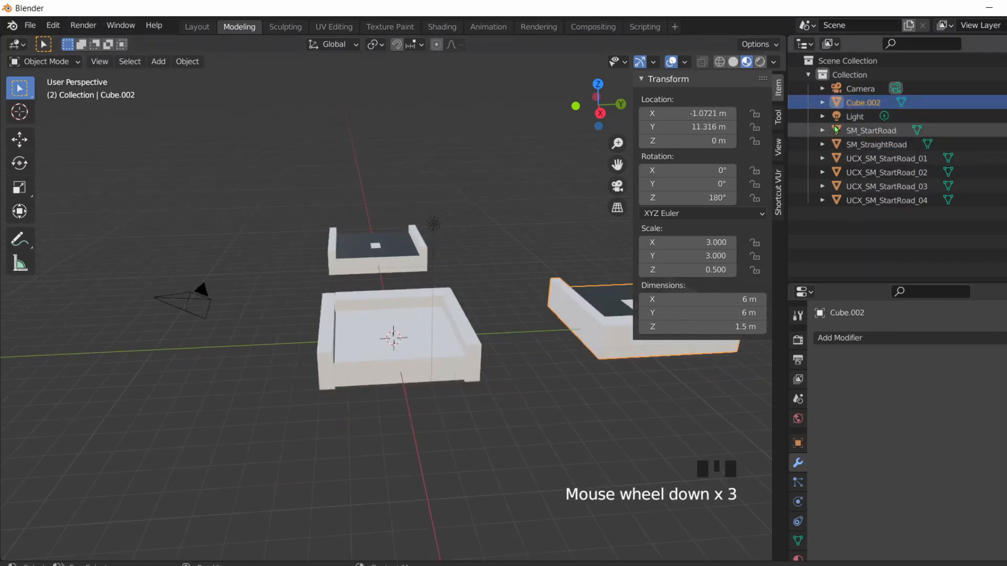
double_click(863, 102)
key("Left")
key("Left")
key("Left")
type("S")
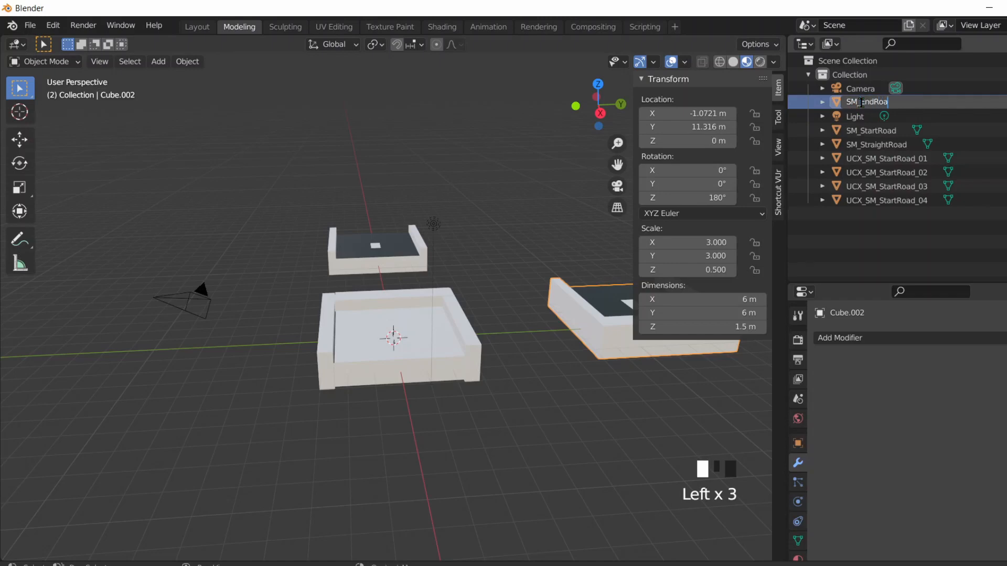
type("M_EndRoad")
key("Return")
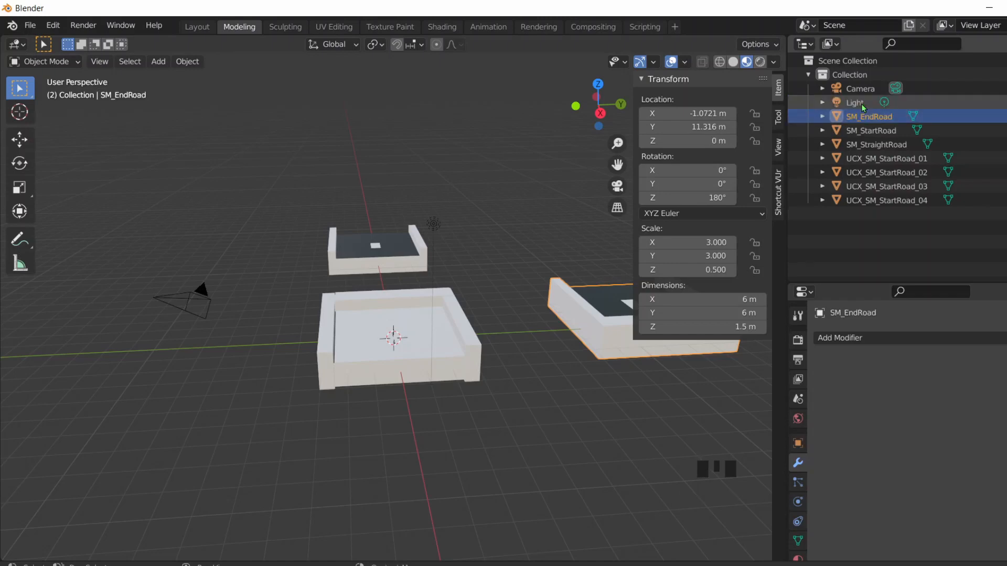
Step: Delete the light and the camera from the scene
left_click(861, 104)
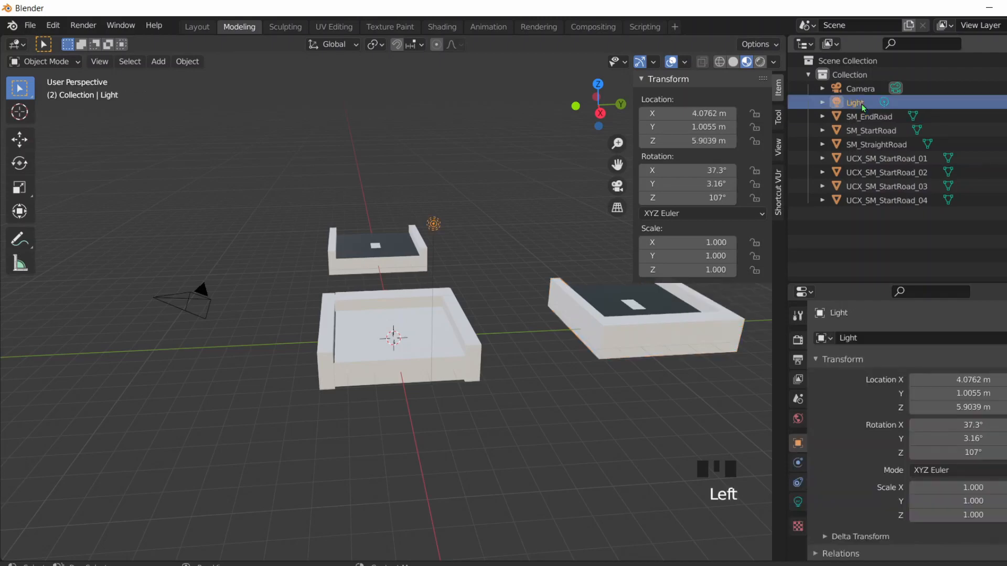
left_click(874, 90, "shift")
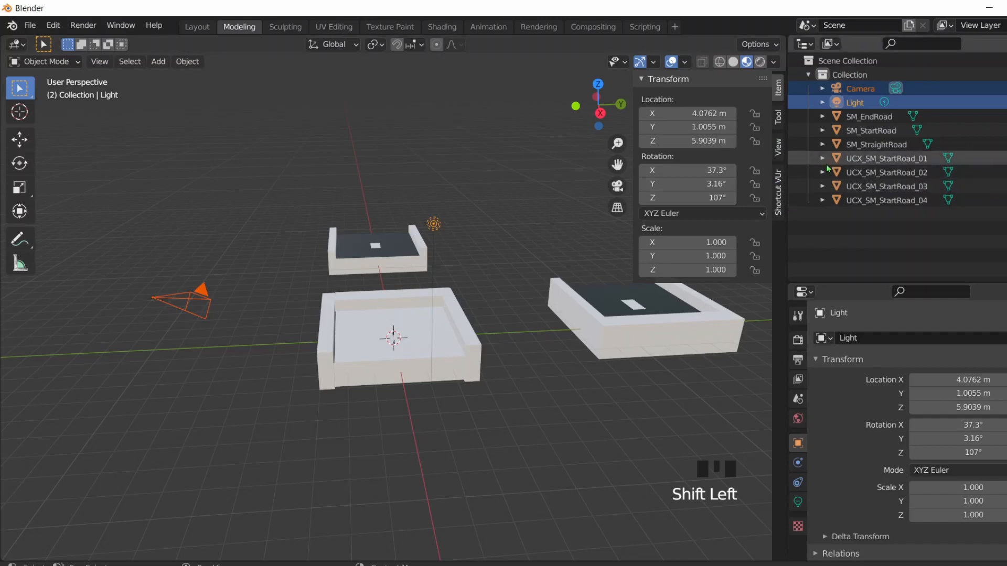
key("Delete")
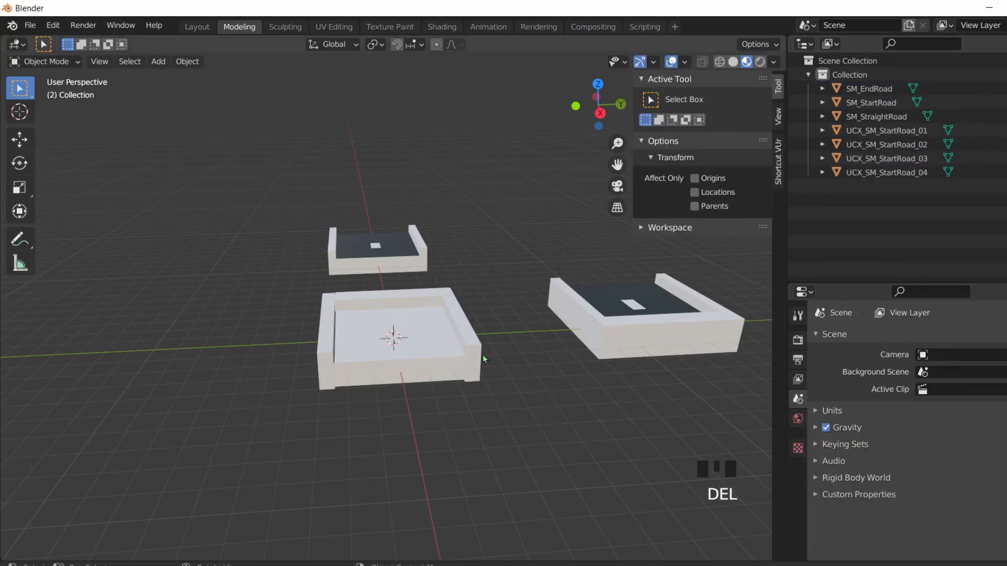
Step: Select SM_StartRoad together with its four collision slabs, UCX_SM_StartRoad_01 to UCX_SM_StartRoad_04
left_click(403, 355)
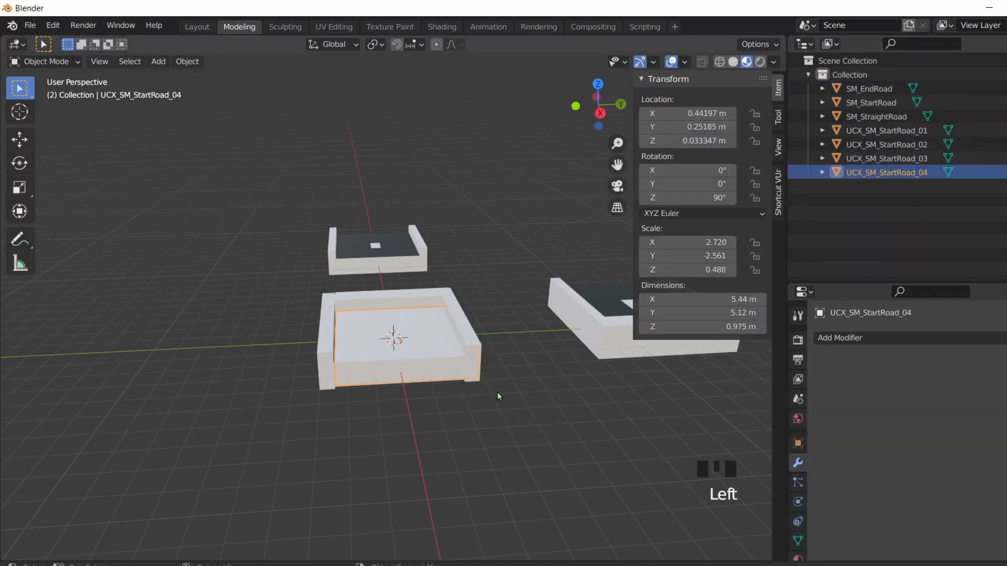
middle_click_drag(498, 396, 472, 402)
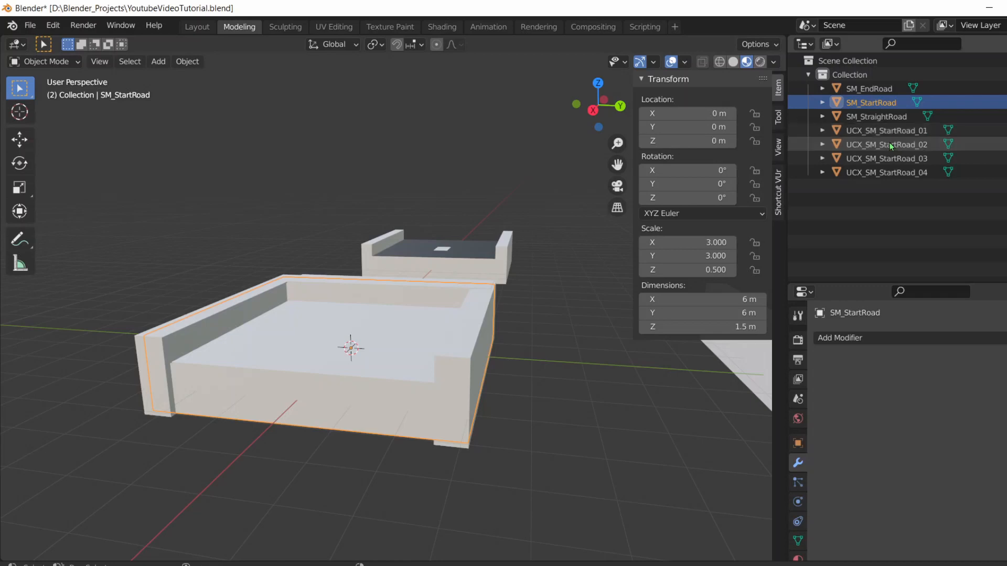
left_click(893, 133, "ctrl")
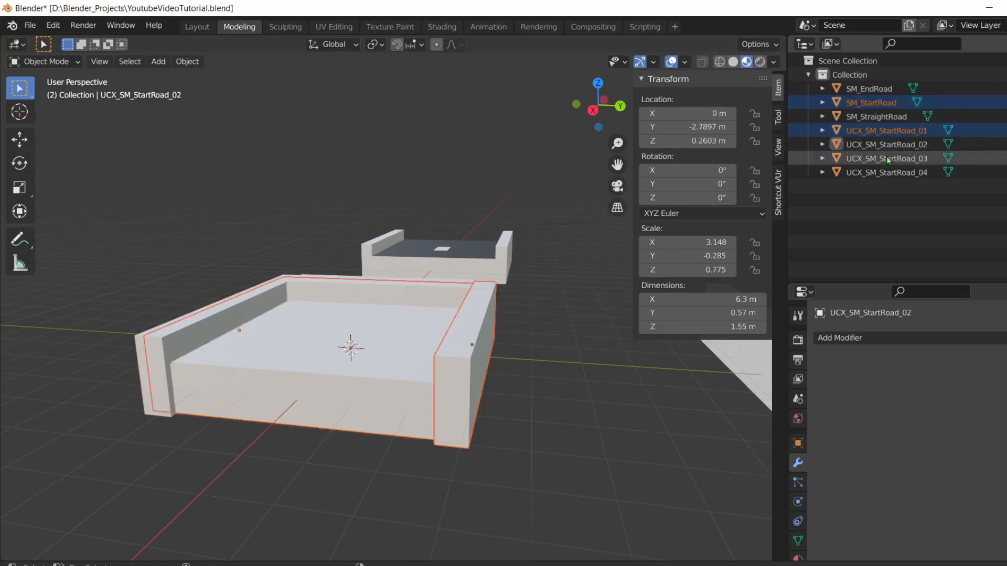
left_click(886, 158, "ctrl")
left_click(886, 144, "ctrl")
left_click(886, 173, "ctrl")
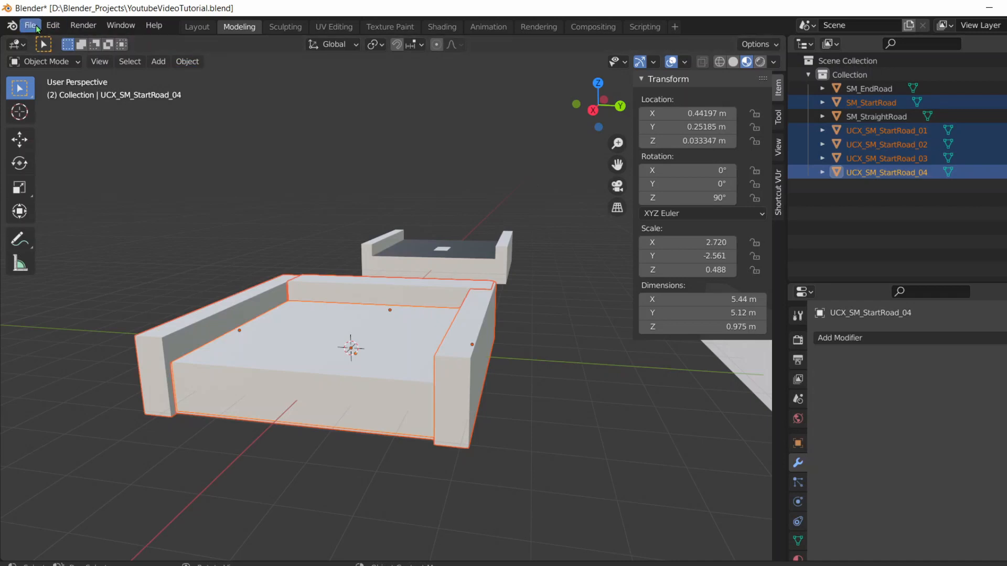
Step: Set up an FBX export of the start road limited to selected objects and only the Mesh object type
left_click(31, 25)
mouse_move(80, 231)
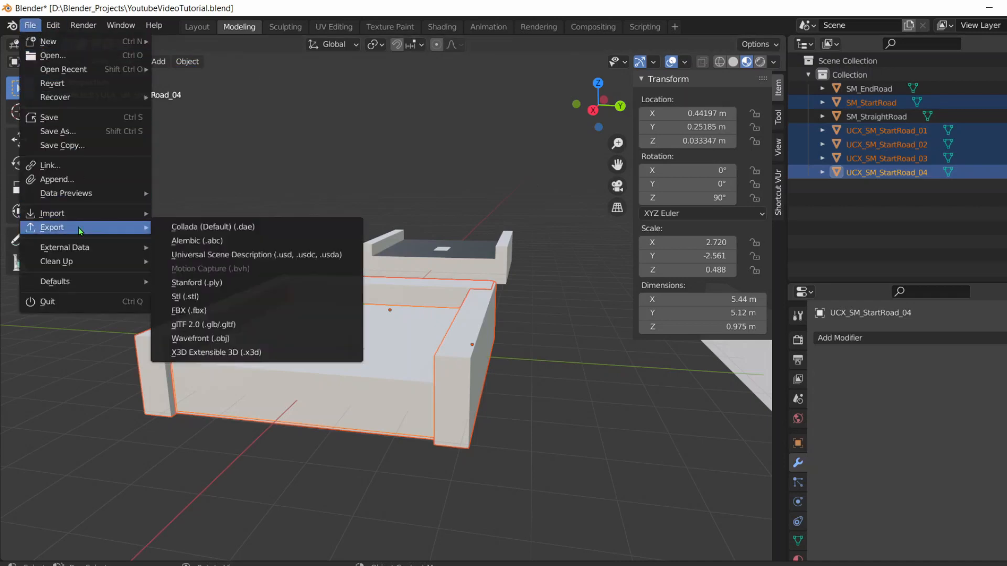
left_click(209, 312)
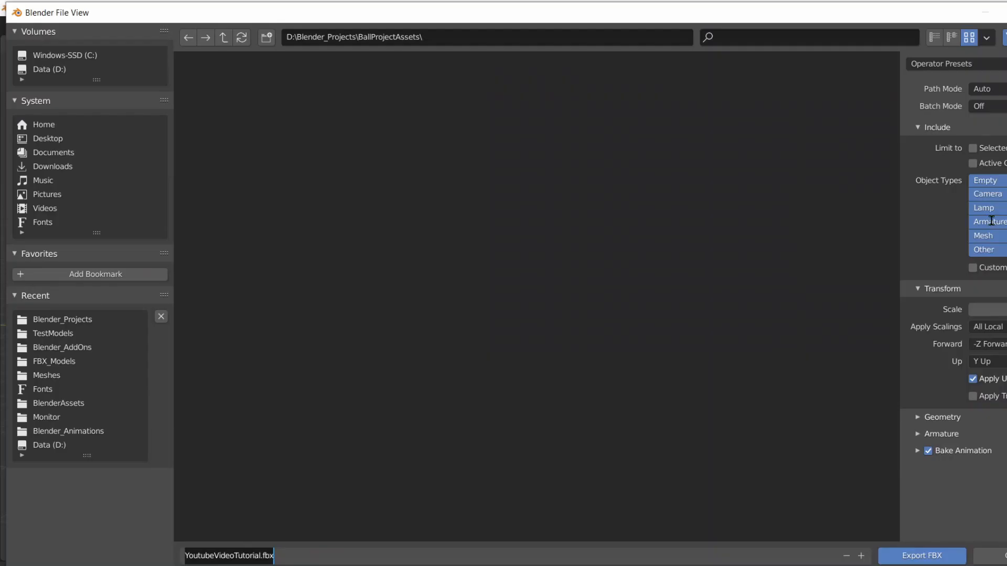
left_click(974, 148)
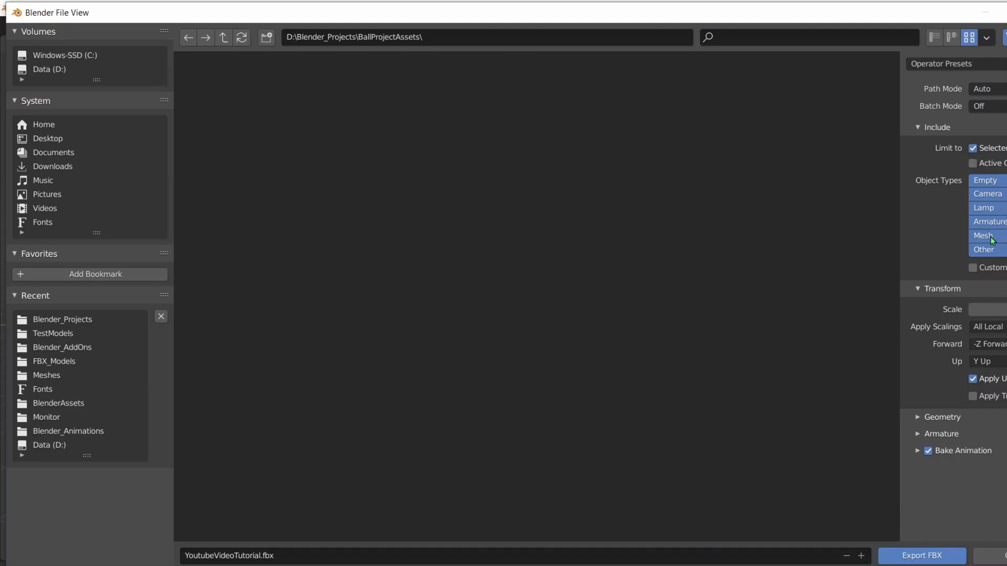
left_click(991, 239)
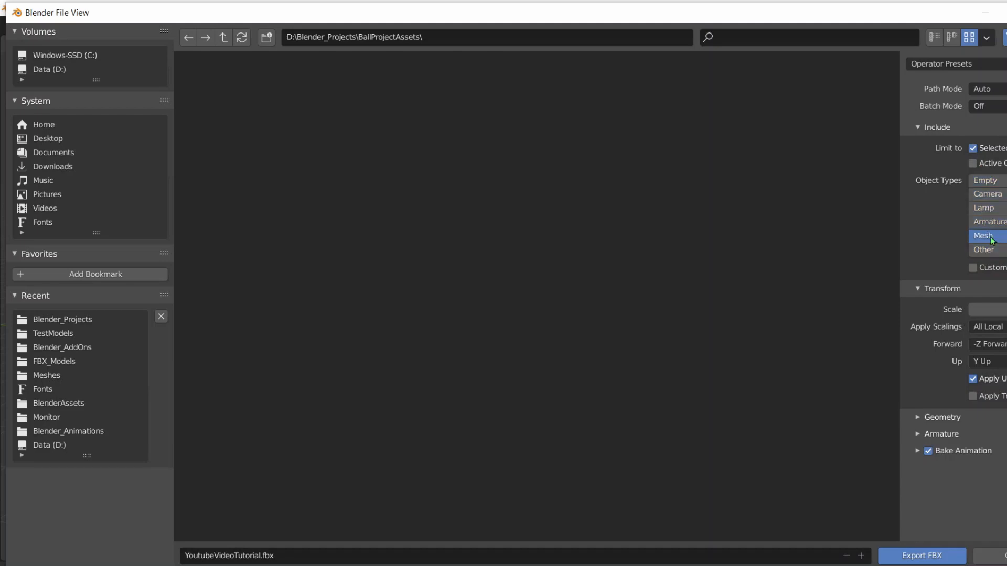
Step: Set the FBX export axes to X Forward and Z Up
left_click(1003, 344)
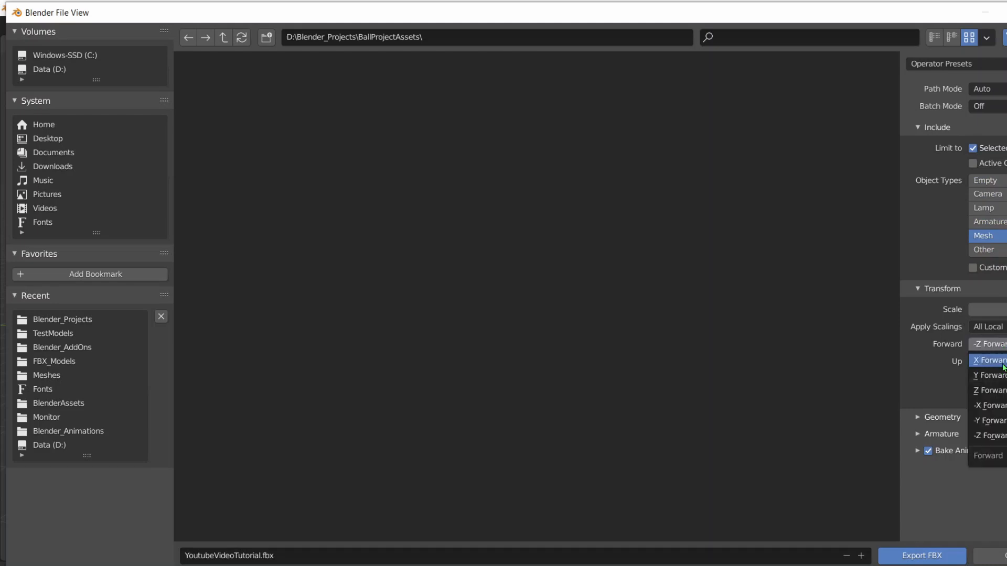
left_click(1002, 367)
left_click(1002, 362)
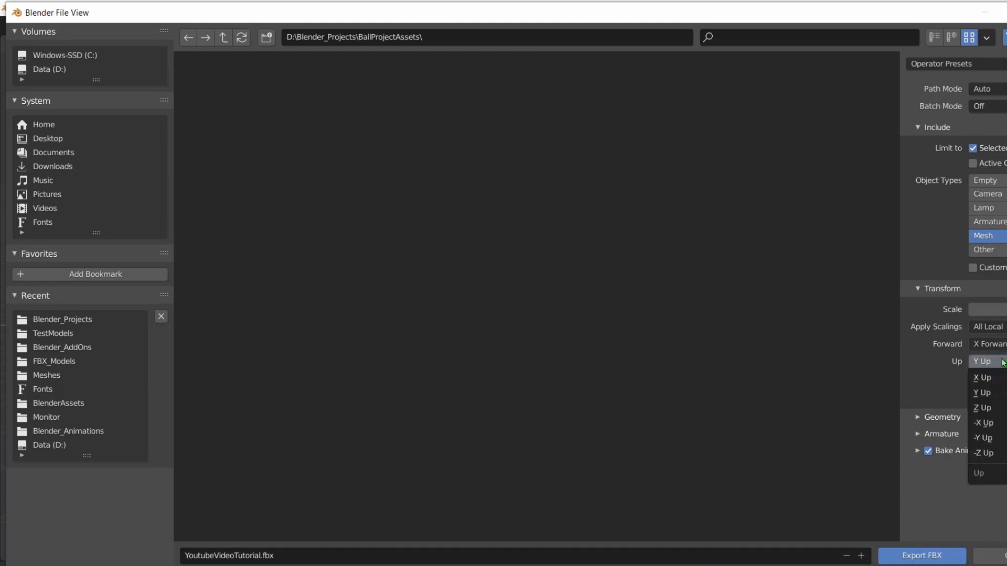
left_click(996, 408)
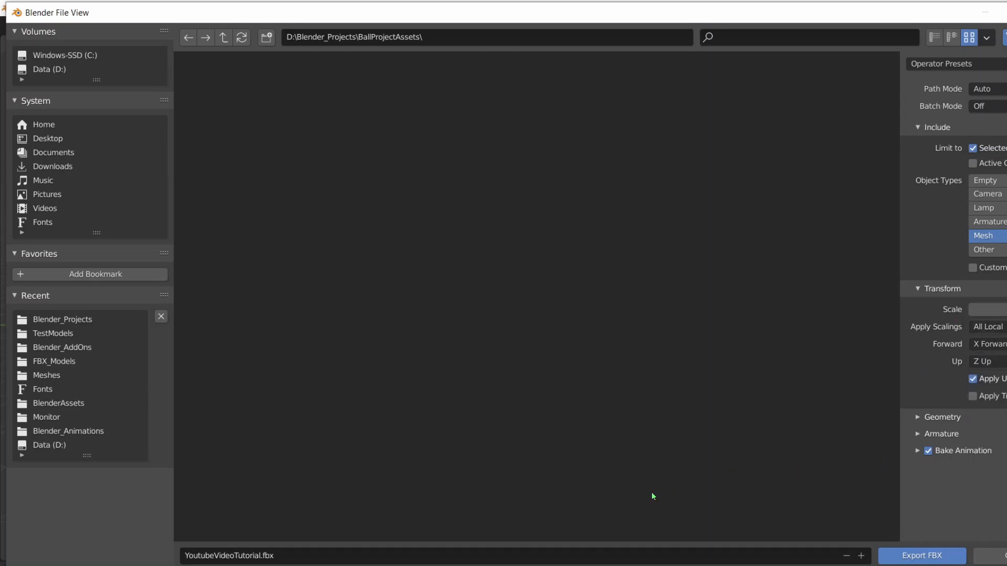
Step: Name the export file SM_StartRoad and export it to the BallProjectAssets folder
left_click(308, 554)
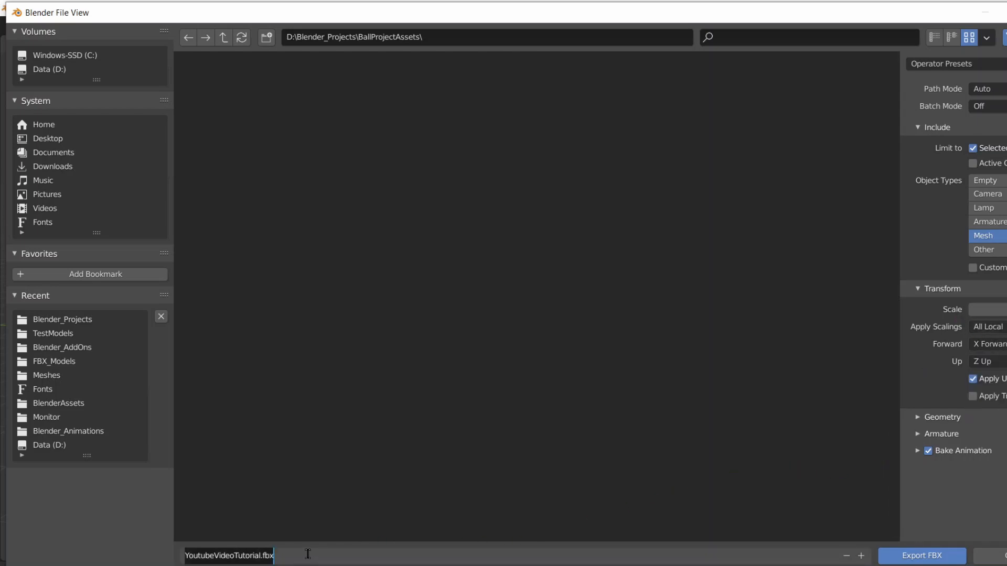
key("BackSpace")
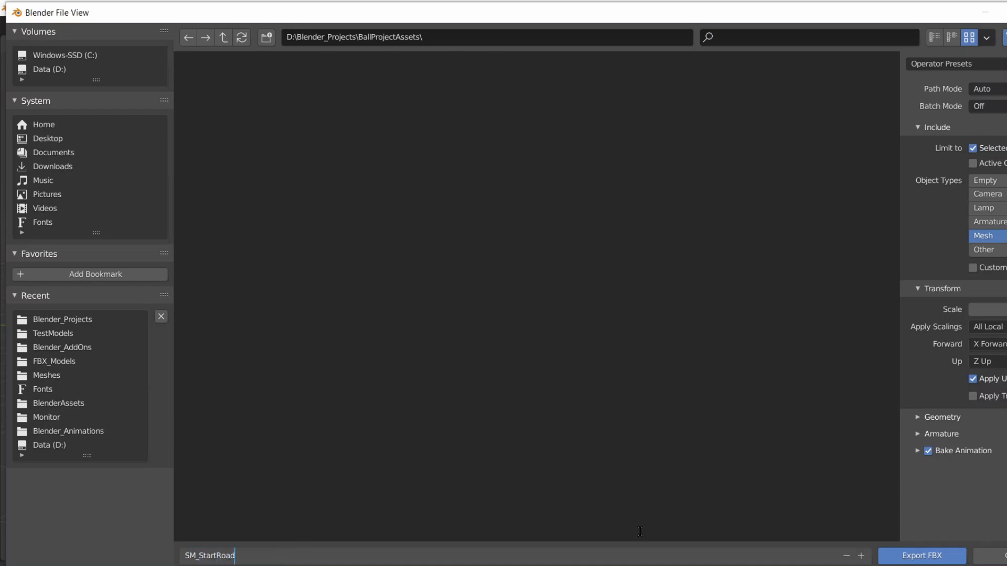
left_click(910, 559)
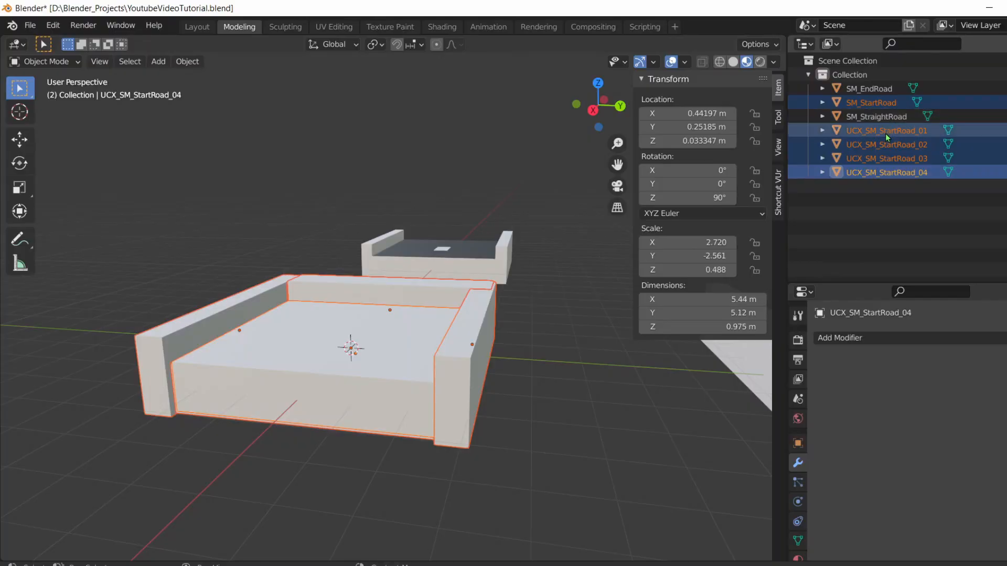
Step: Move SM_StraightRoad to the world origin and export it on its own as SM_StraightRoad.fbx in BallProjectAssets
left_click(883, 116)
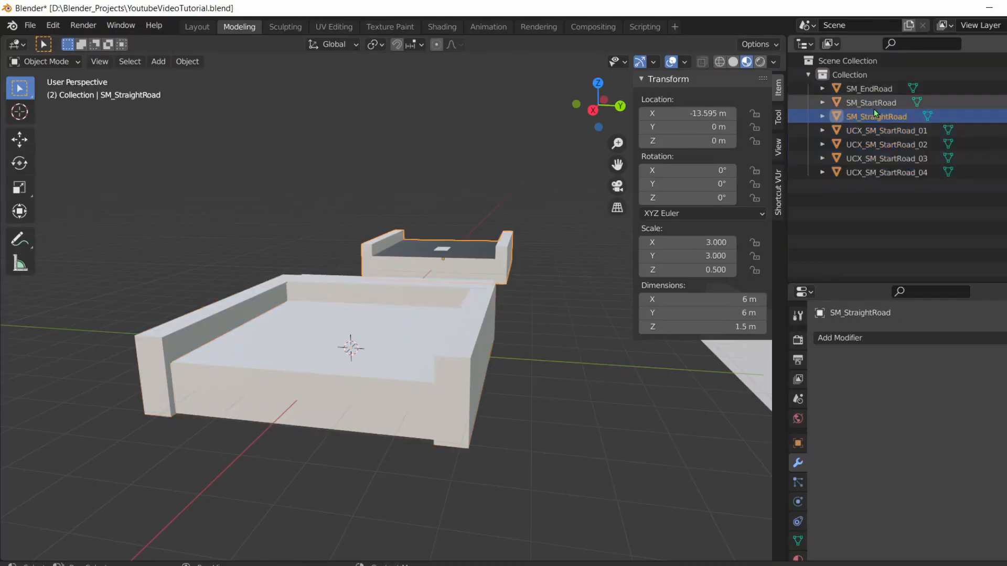
left_click(30, 25)
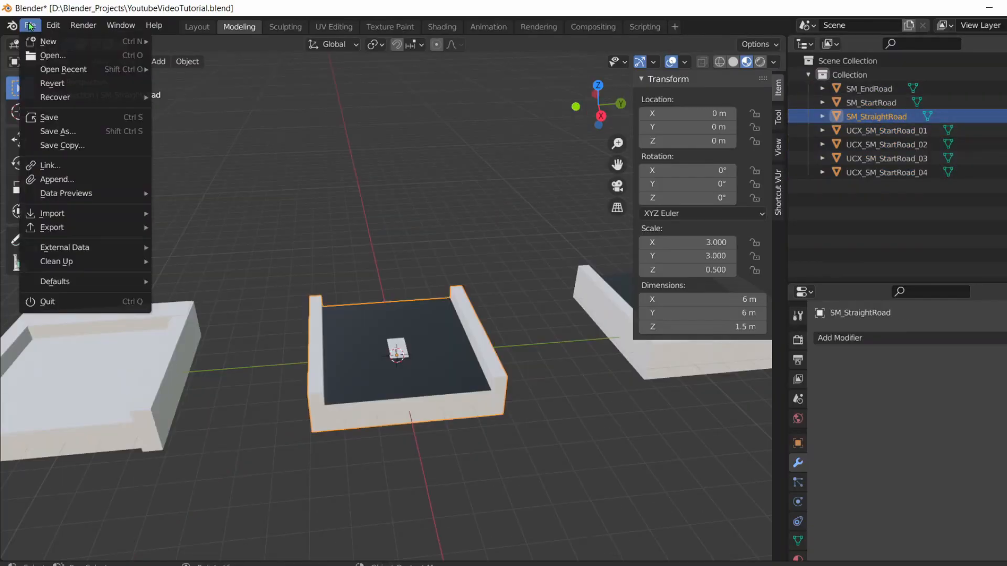
mouse_move(73, 230)
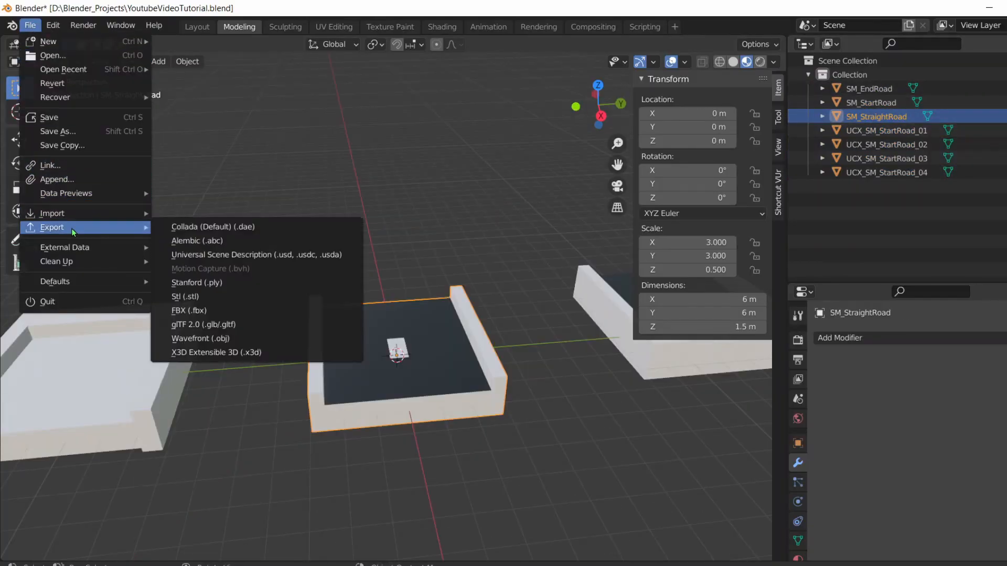
left_click(209, 311)
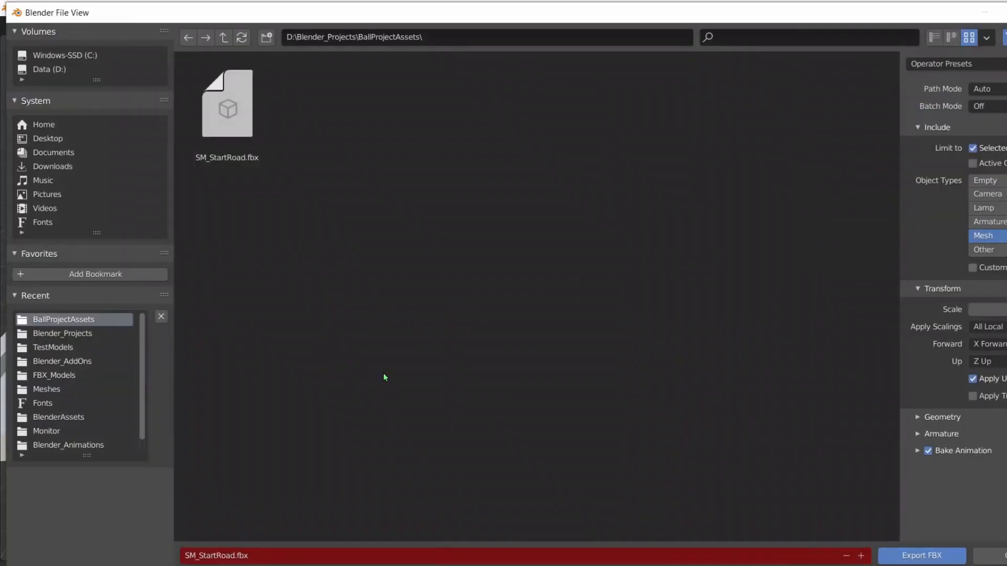
left_click(276, 549)
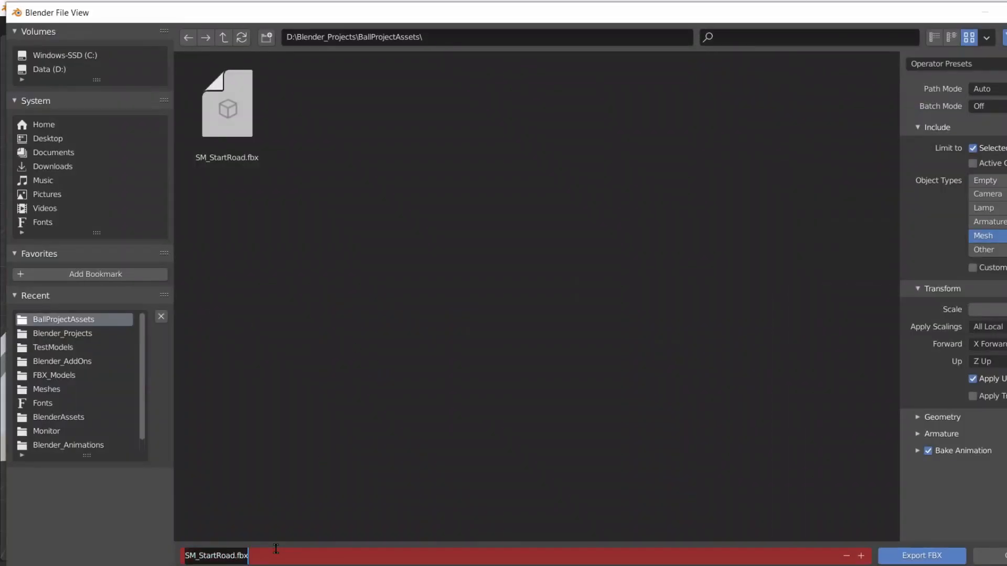
type("SM_StraightRoad")
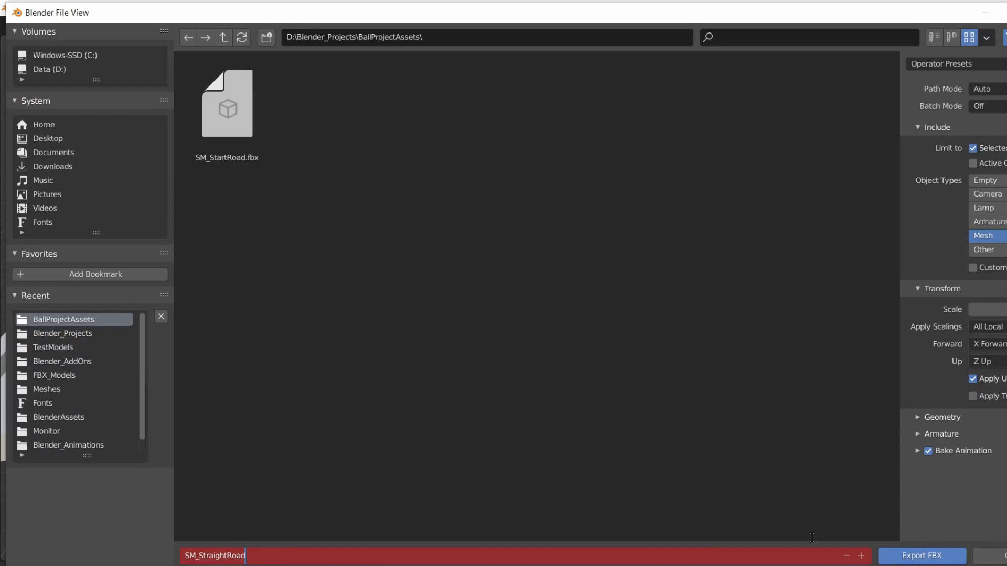
left_click(908, 560)
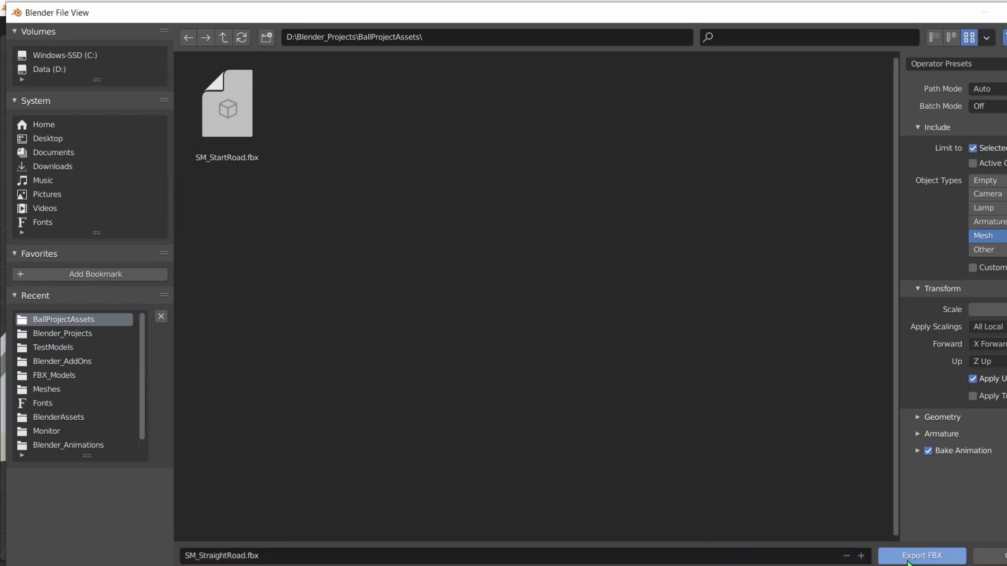
left_click(908, 560)
Step: Select the end road piece, SM_EndRoad, in the scene
scroll(513, 501, "down", 4)
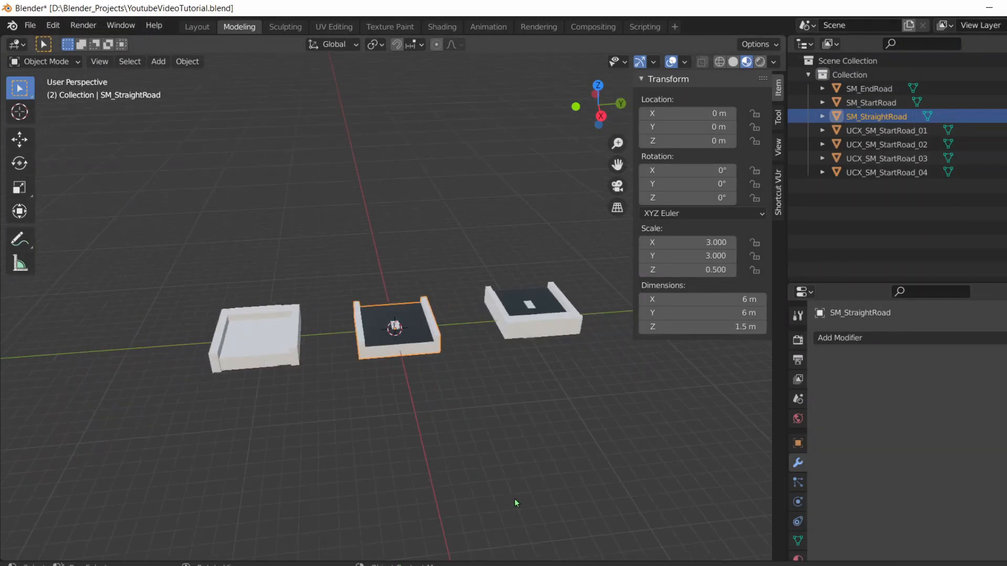
left_click(512, 299)
scroll(504, 331, "up", 3)
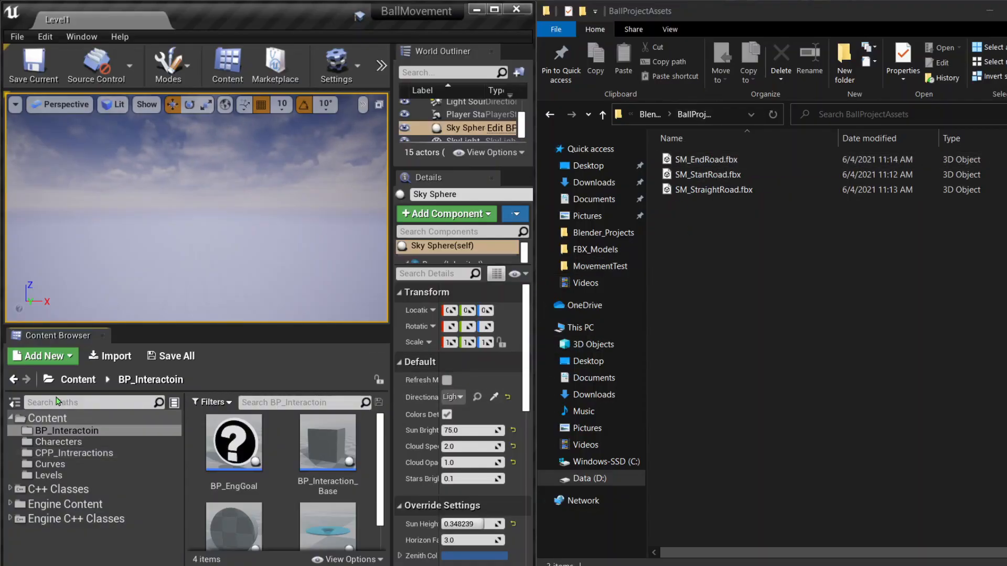
Step: Switch to Unreal Engine and create a folder named Level_Assets inside the Content folder
left_click(62, 419)
right_click(64, 419)
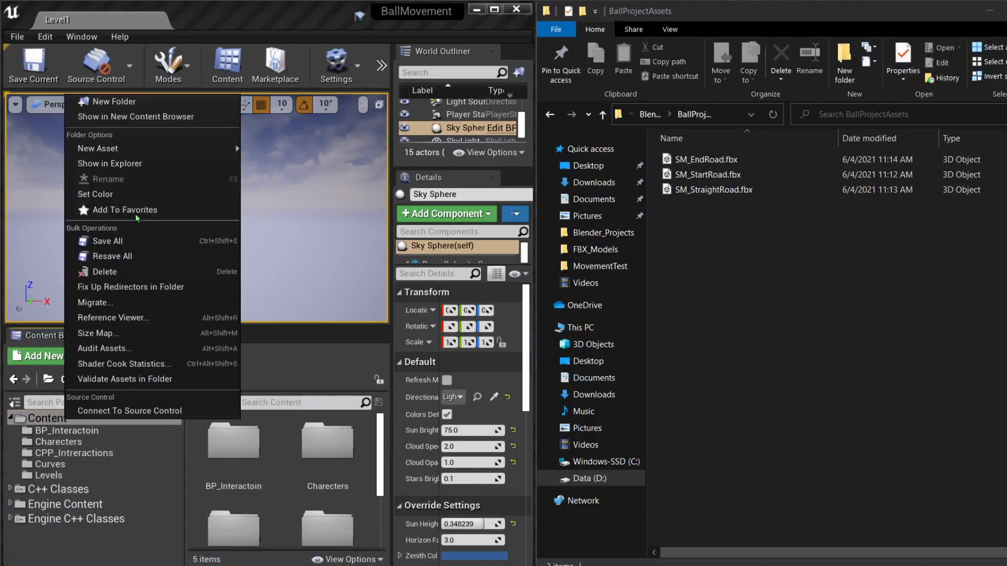
left_click(172, 103)
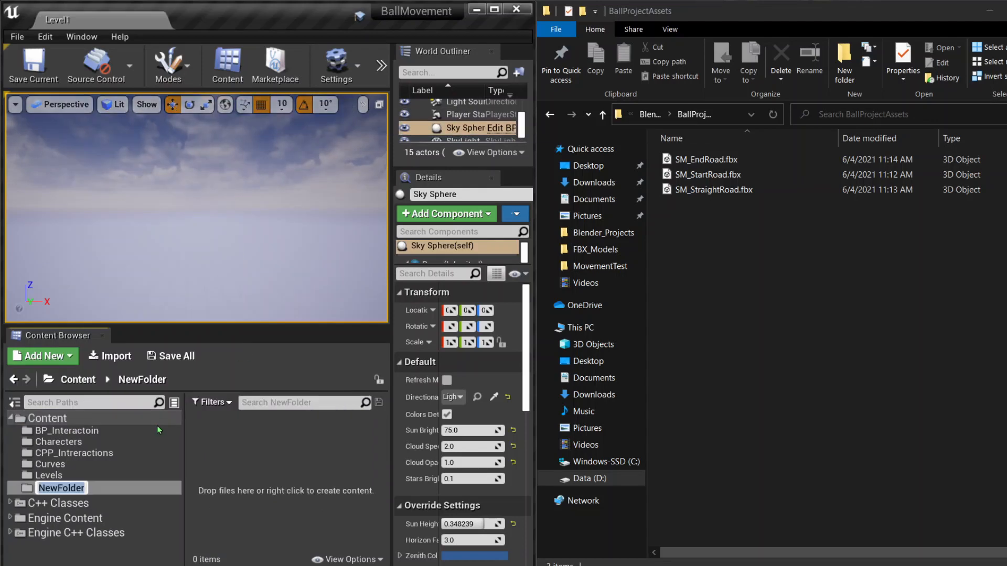
type("Level")
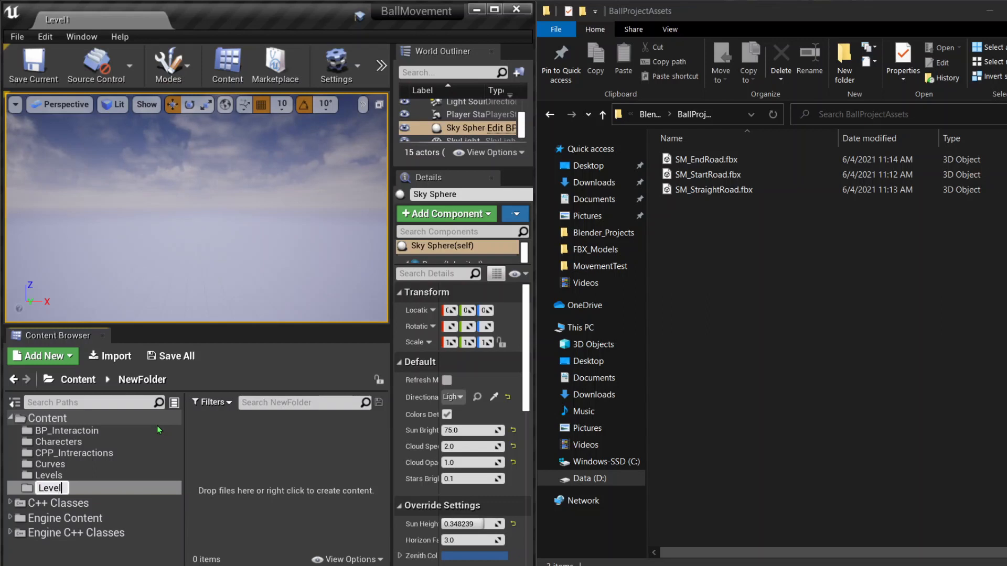
type("_Assets")
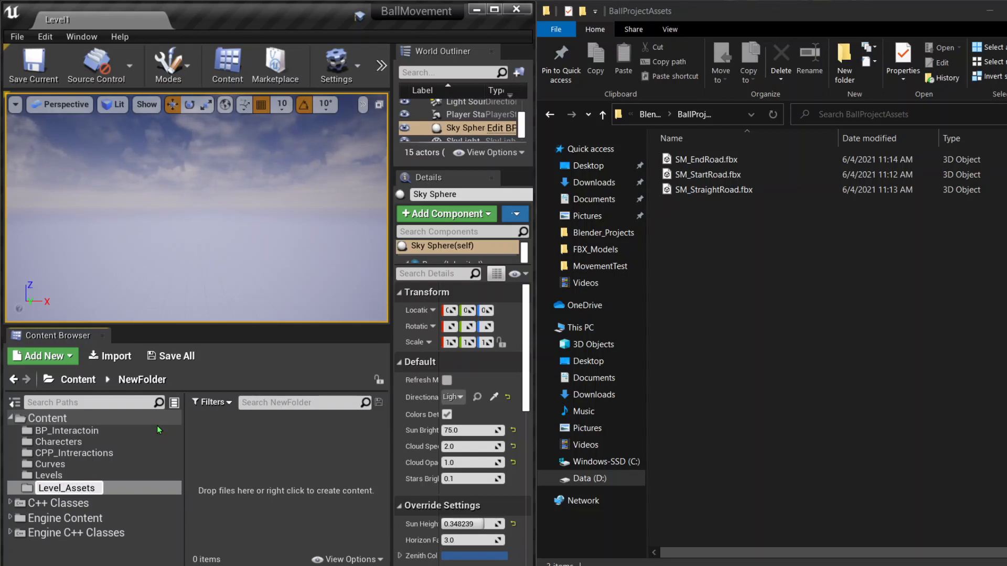
key("Return")
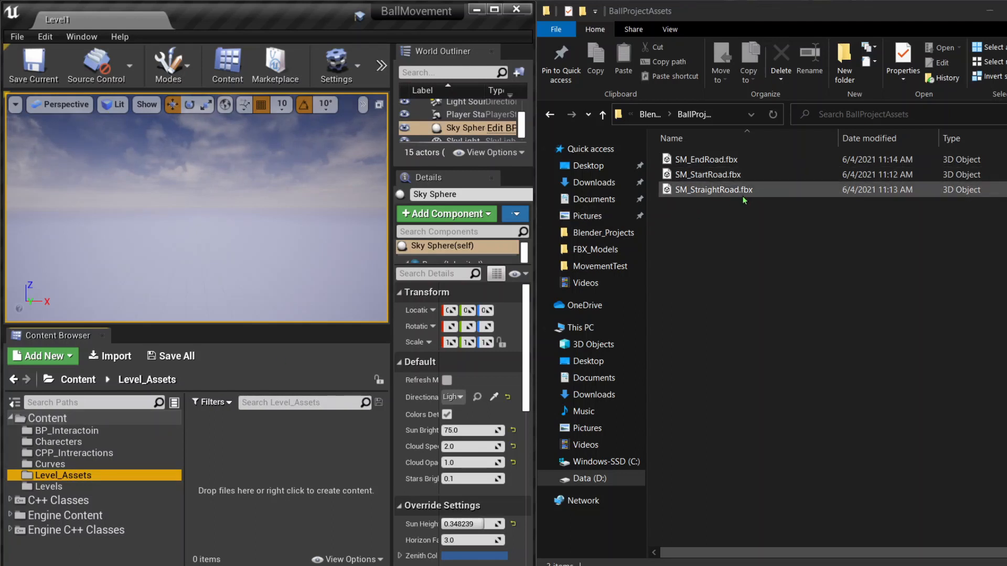
Step: Import SM_EndRoad.fbx, SM_StartRoad.fbx and SM_StraightRoad.fbx into Level_Assets as static meshes with the default import options
left_click_drag(743, 196, 248, 476)
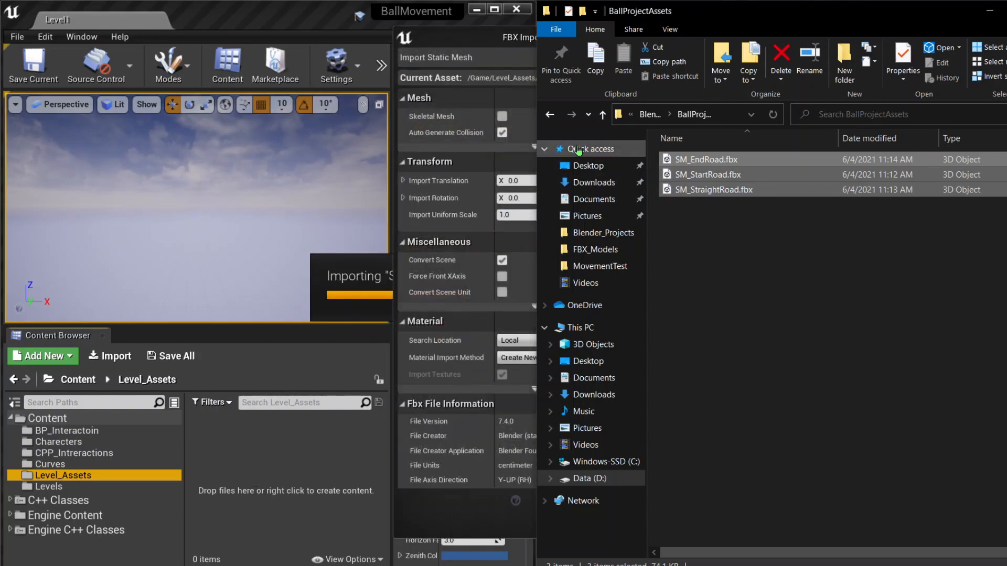
left_click_drag(535, 161, 941, 173)
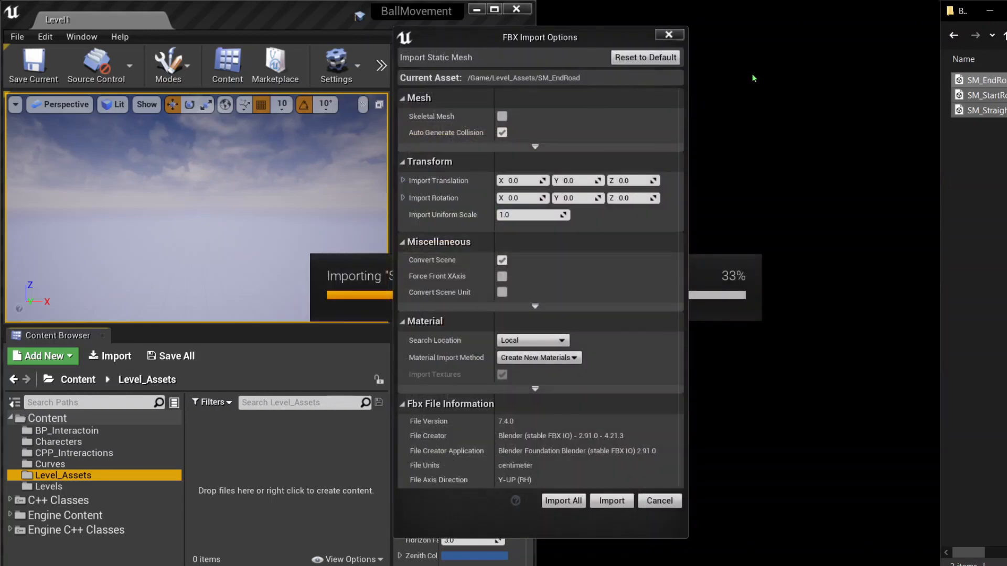
left_click(622, 502)
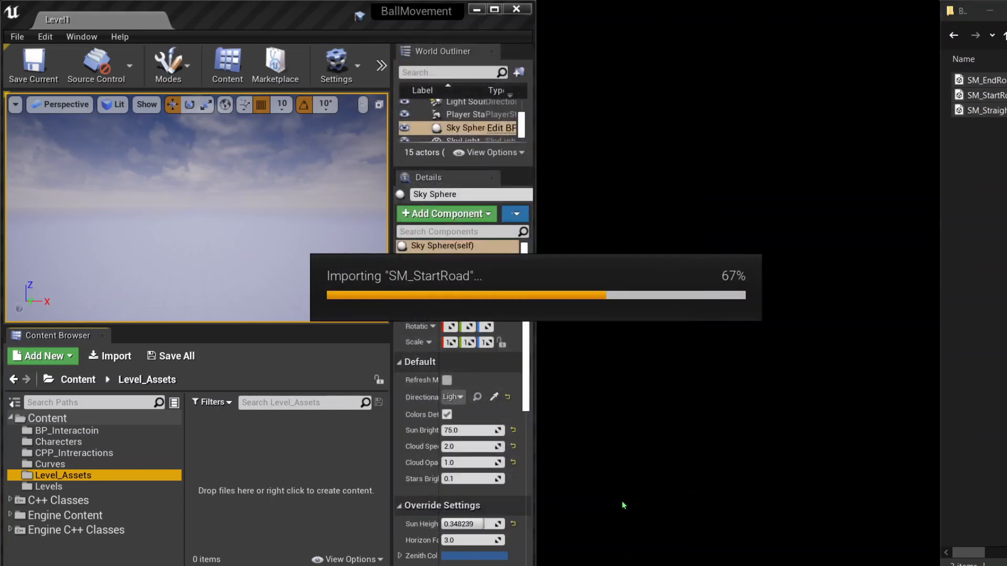
left_click(622, 502)
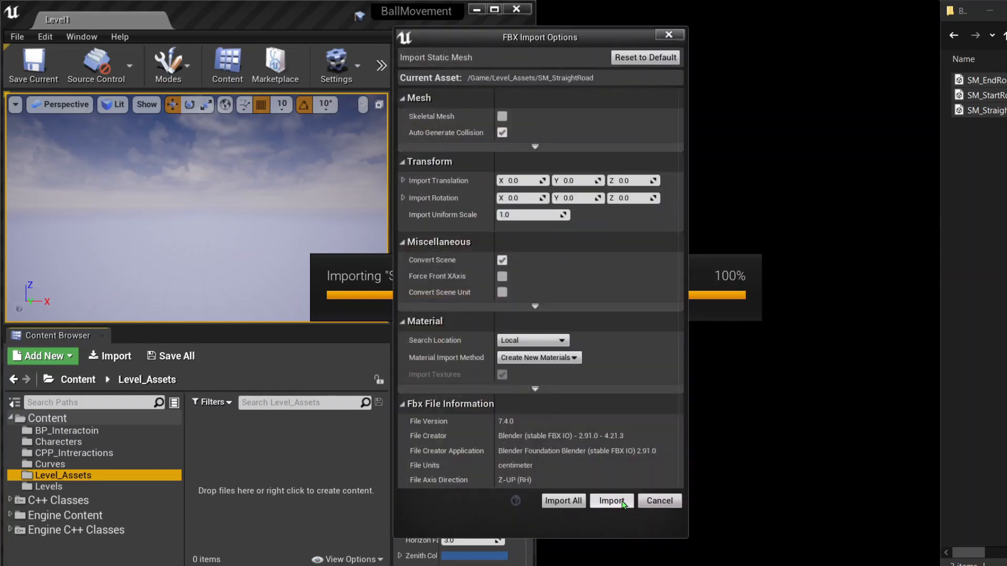
left_click(622, 502)
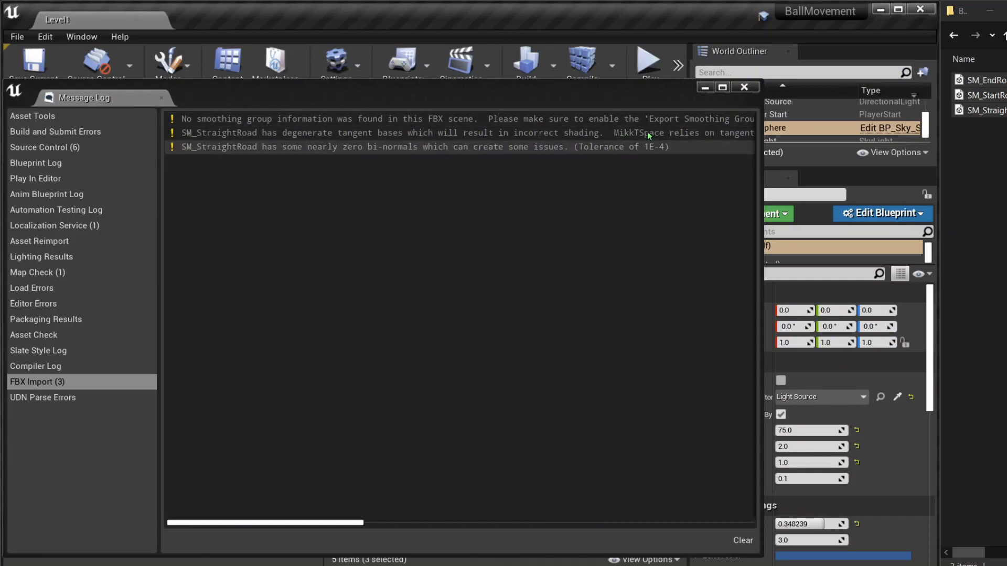
left_click(744, 87)
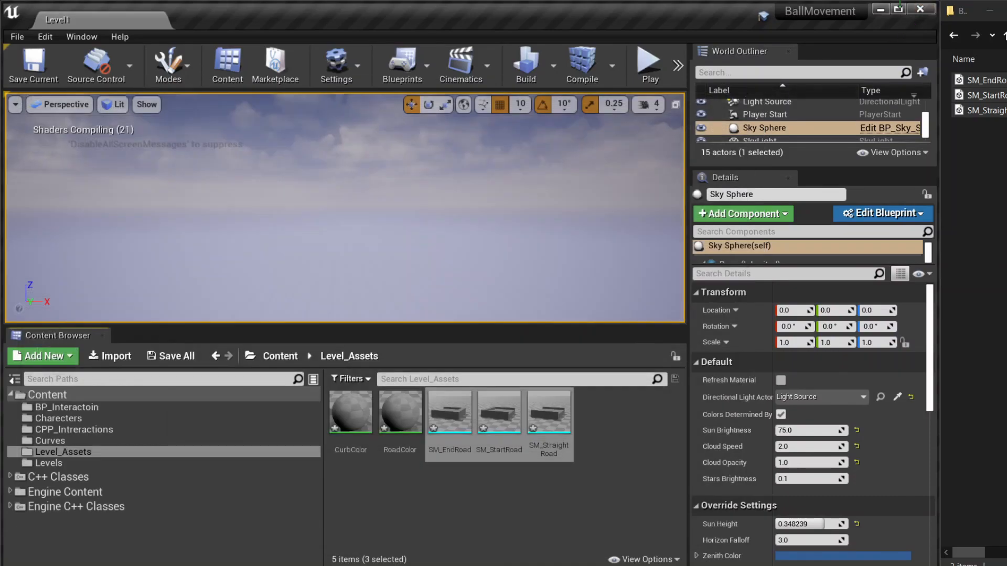
Step: Maximize the editor and open the SM_StraightRoad mesh to examine its geometry and its road material slot
left_click(898, 9)
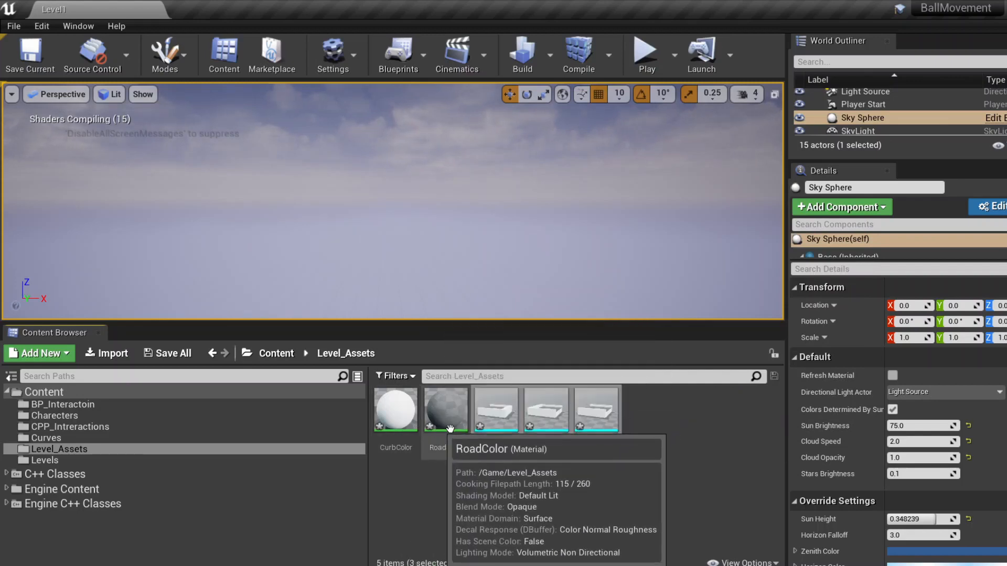
double_click(603, 415)
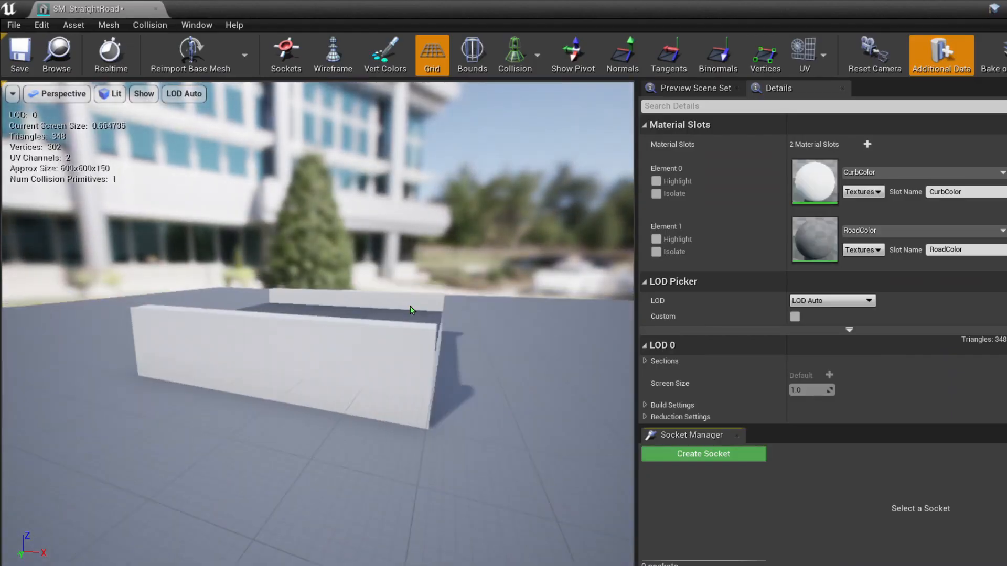
mouse_move(489, 325)
middle_mouse_down()
mouse_move(577, 273)
mouse_move(490, 325)
middle_mouse_up()
mouse_move(481, 329)
left_mouse_down("alt")
mouse_move(451, 356)
mouse_move(356, 378)
mouse_move(481, 333)
left_mouse_up("alt")
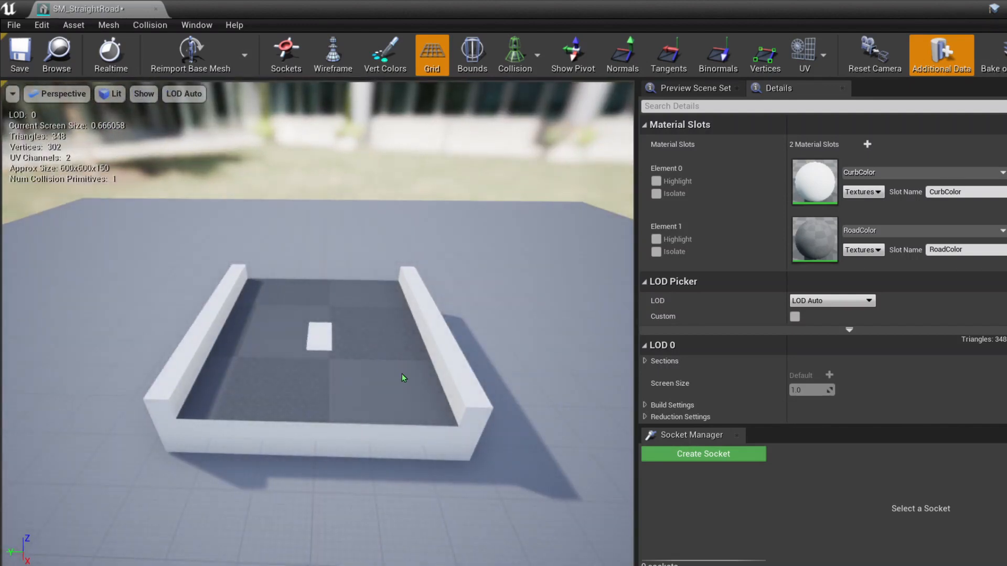
left_click(890, 233)
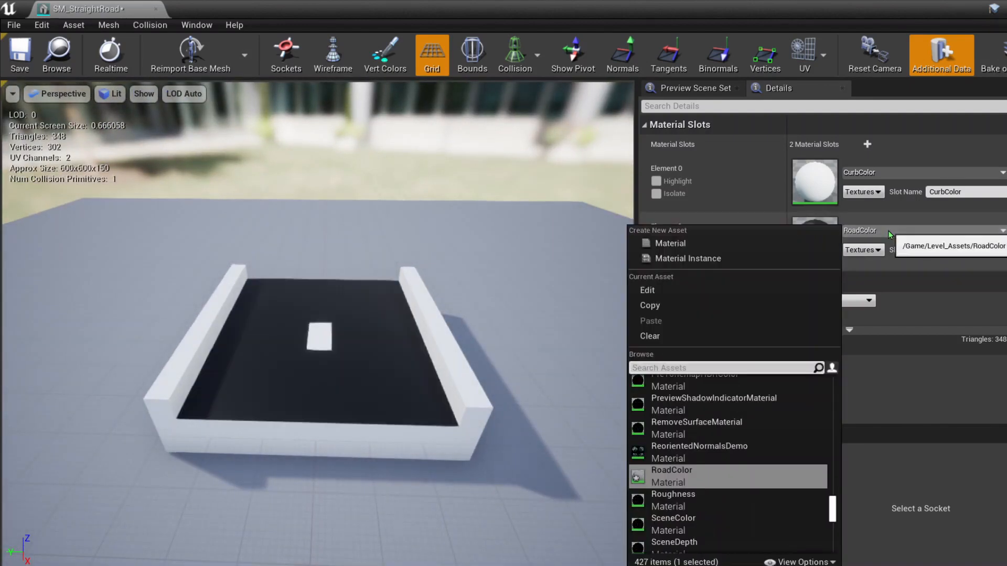
left_click(542, 333)
left_click_drag(511, 425, 472, 419)
middle_click_drag(367, 284, 418, 232)
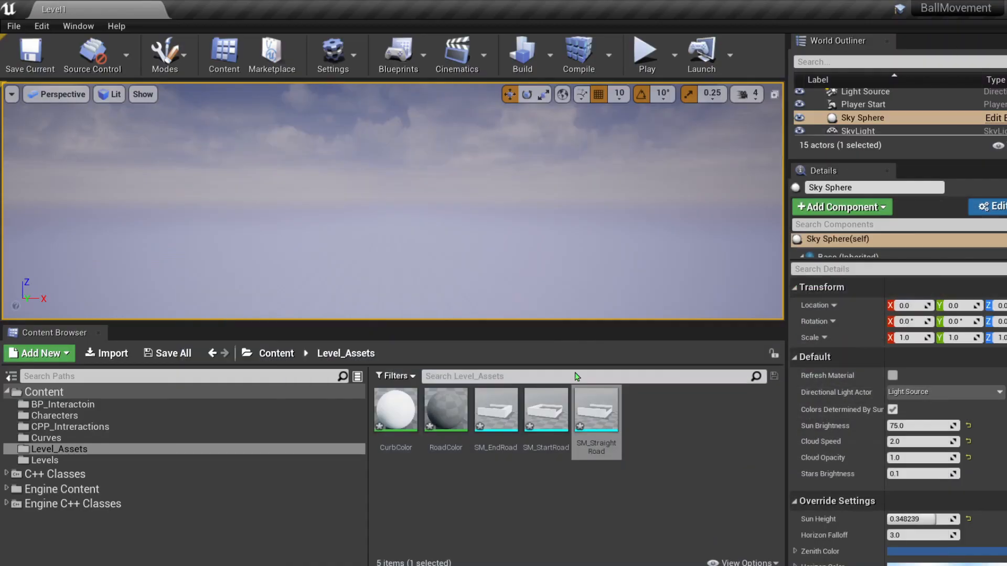
Step: Open the SM_StartRoad mesh and examine its geometry and materials from outside the curbs
left_click(545, 408)
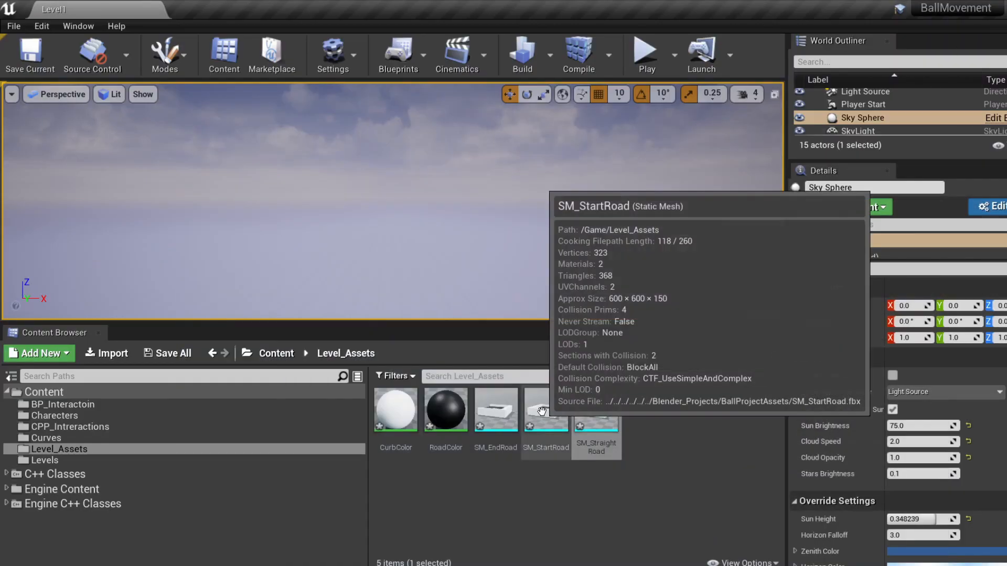
double_click(544, 408)
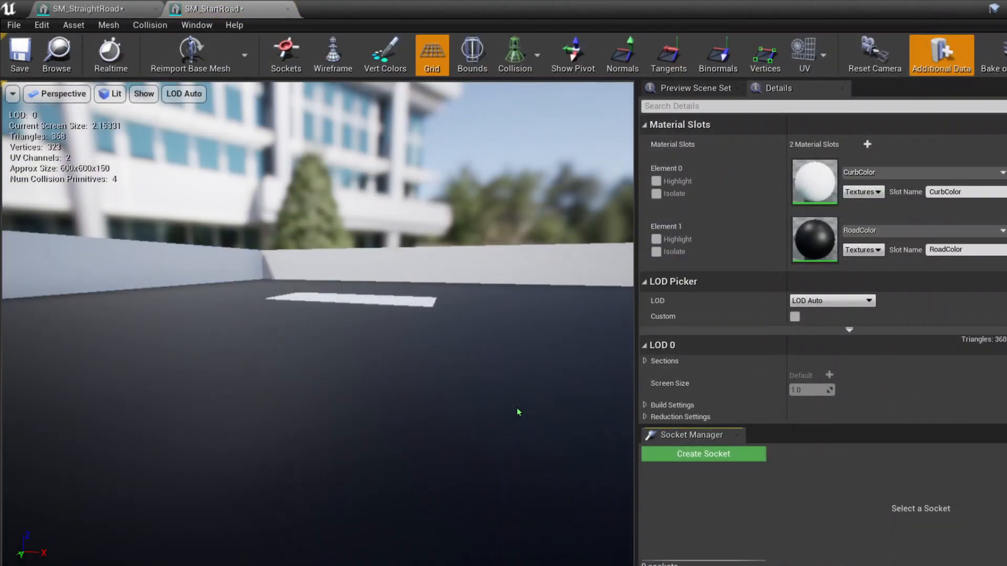
scroll(300, 312, "down", 5)
scroll(300, 311, "down", 3)
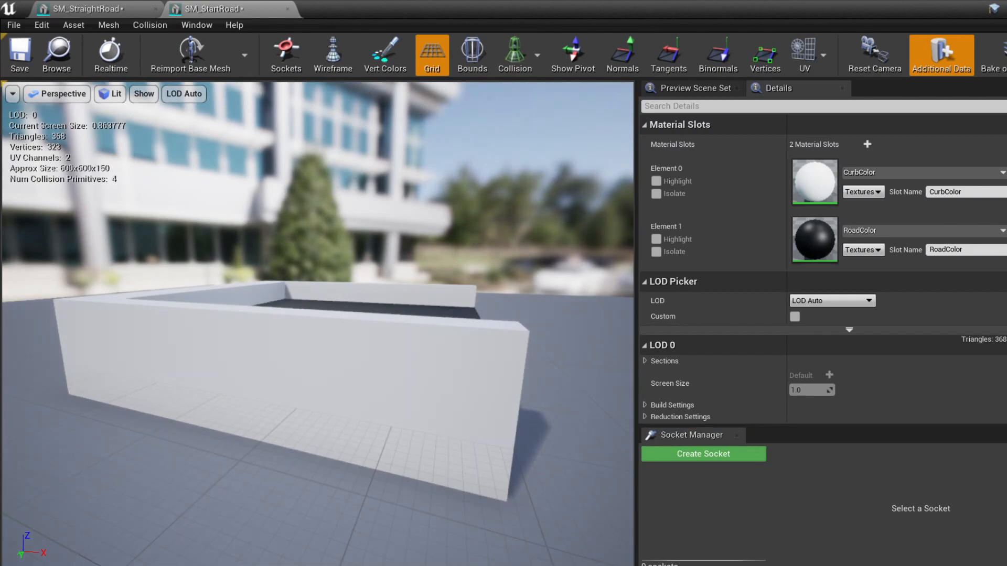
mouse_move(403, 247)
middle_mouse_down()
mouse_move(362, 278)
mouse_move(404, 248)
middle_mouse_up()
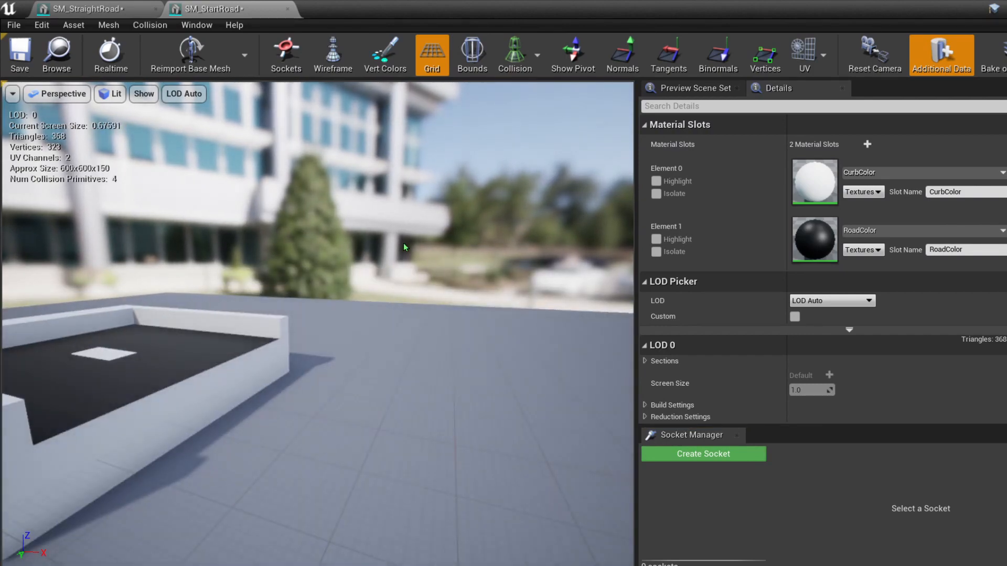
right_click_drag(403, 244, 342, 251)
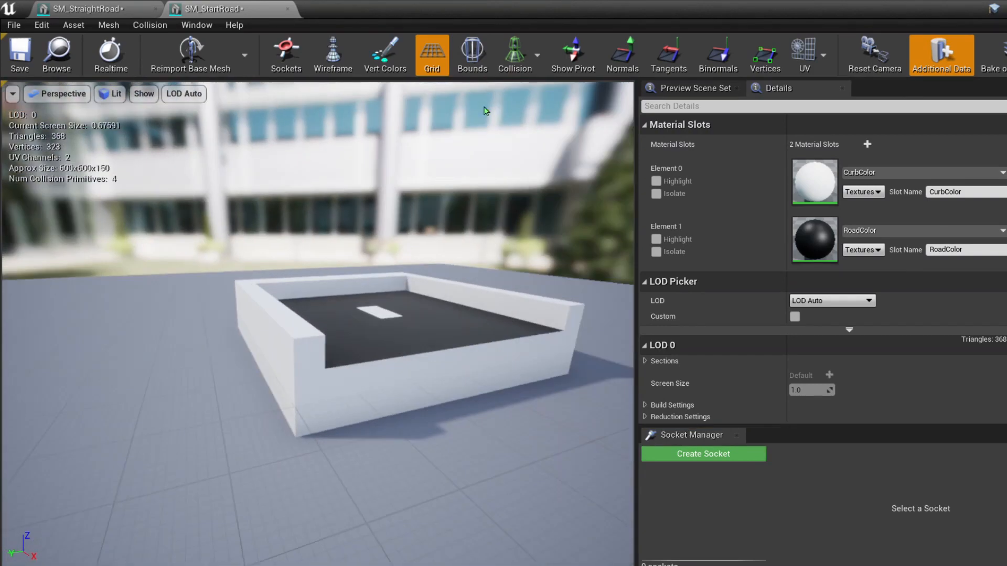
Step: Display the simple collision of SM_StartRoad, inspect the collision boxes around the road piece, and save the mesh
left_click(536, 55)
left_click(527, 124)
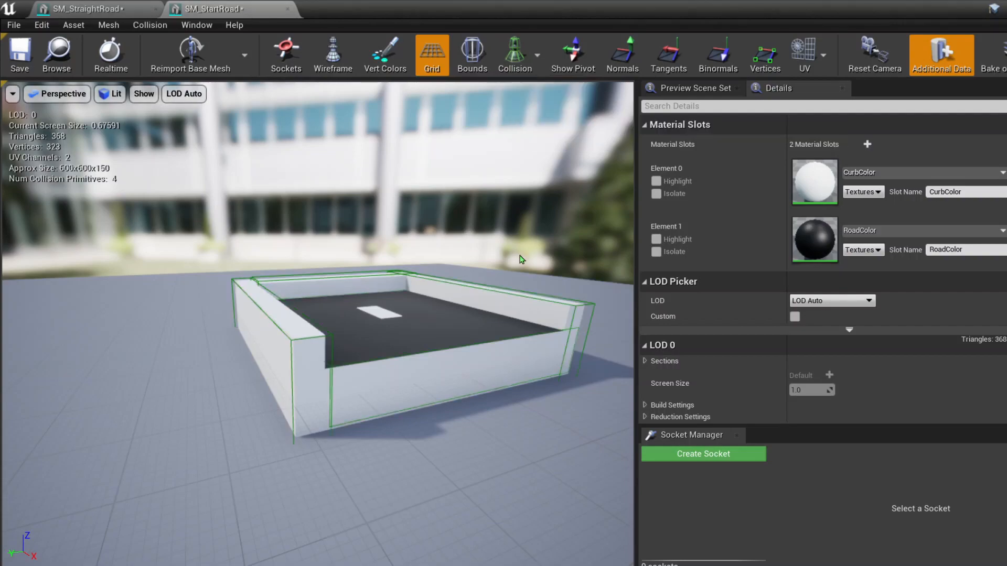
mouse_move(496, 315)
middle_mouse_down()
mouse_move(335, 346)
mouse_move(496, 315)
middle_mouse_up()
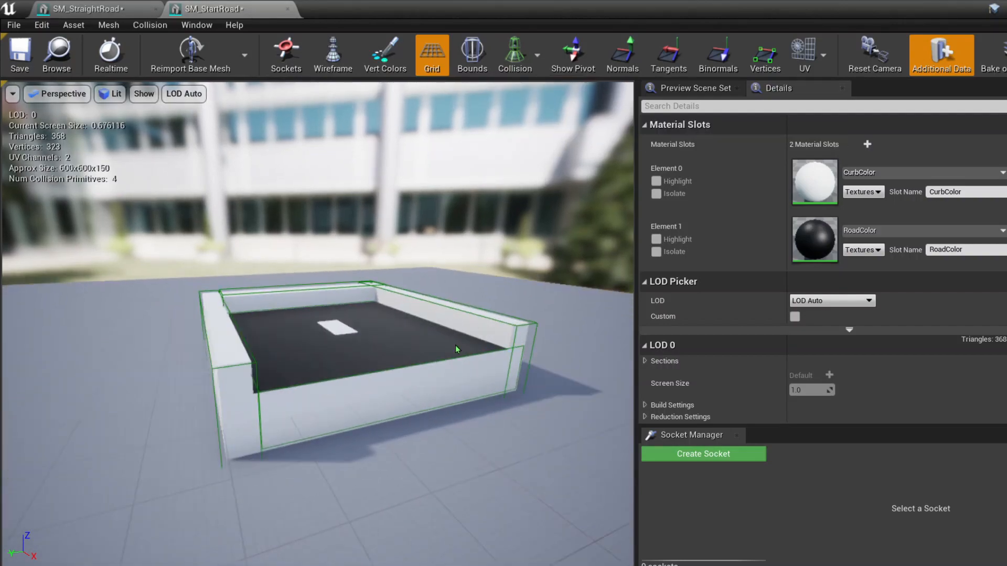
left_click_drag(456, 349, 410, 322, "alt")
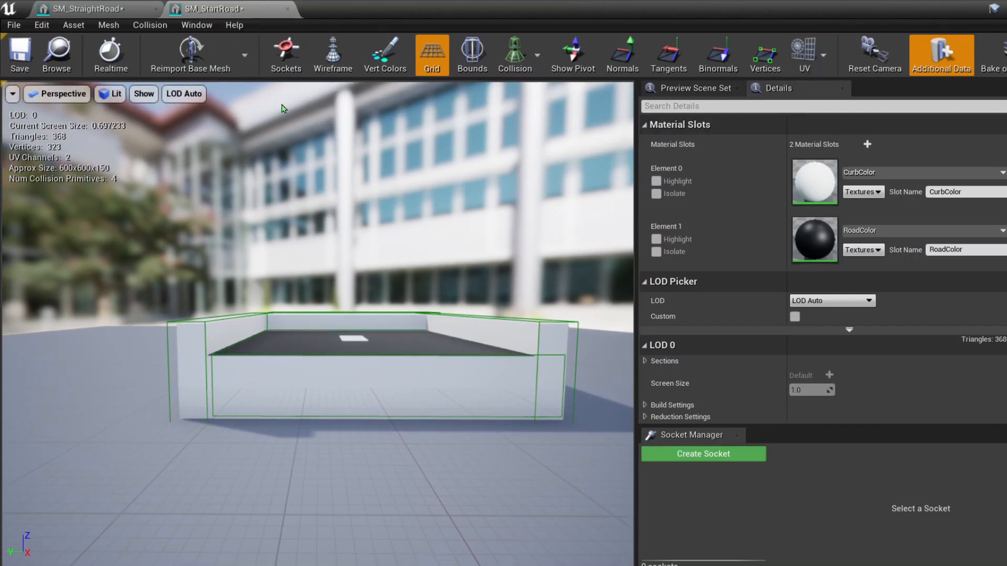
left_click(23, 59)
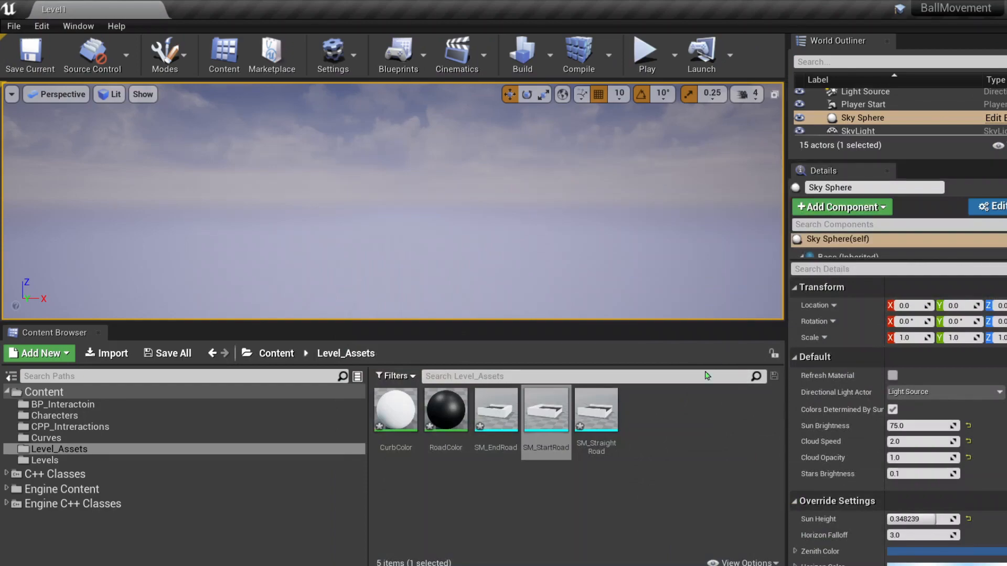
Step: Open the SM_EndRoad mesh and display its simple collision to check how it fits the road piece
double_click(502, 435)
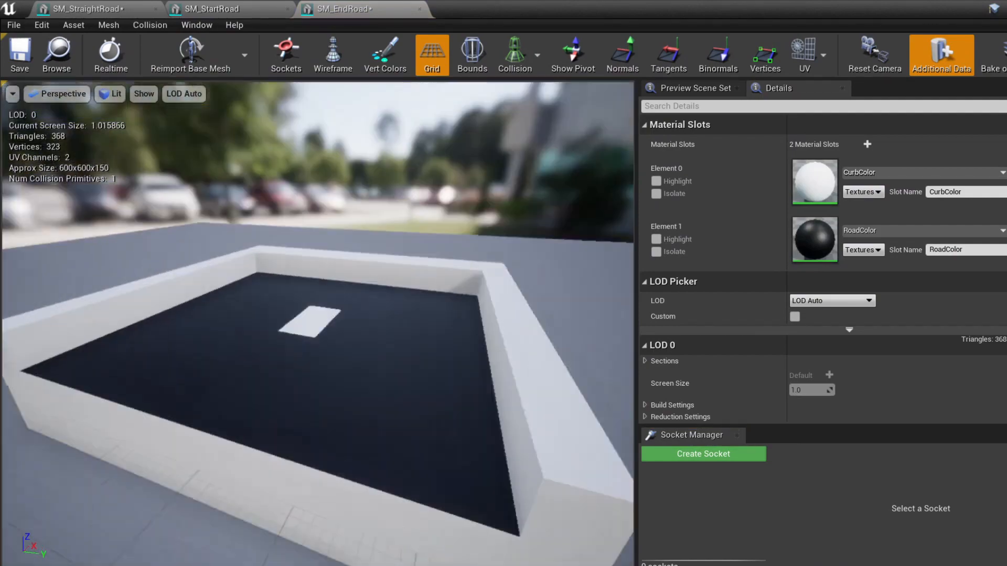
left_click(515, 55)
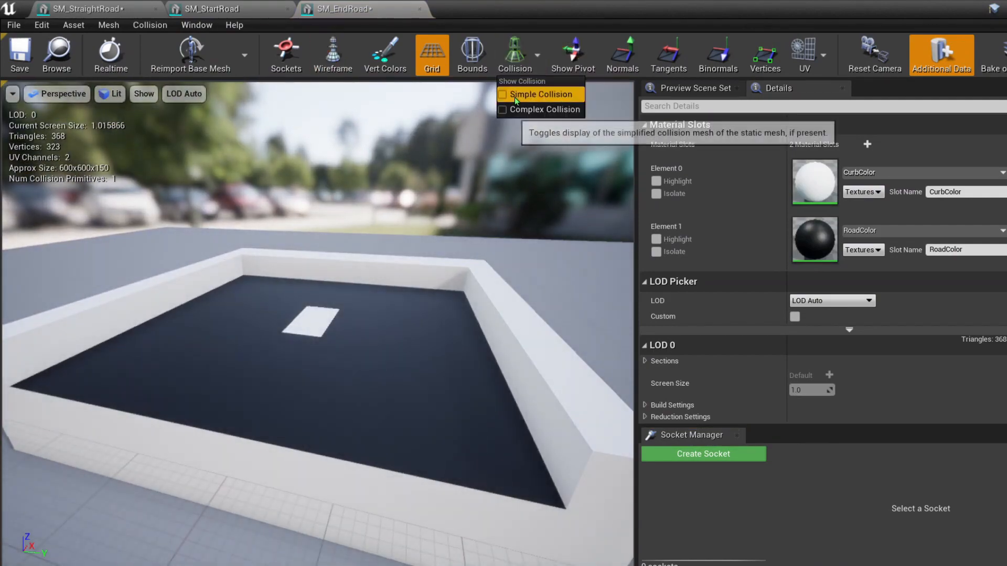
left_click(530, 90)
left_click_drag(314, 325, 304, 283)
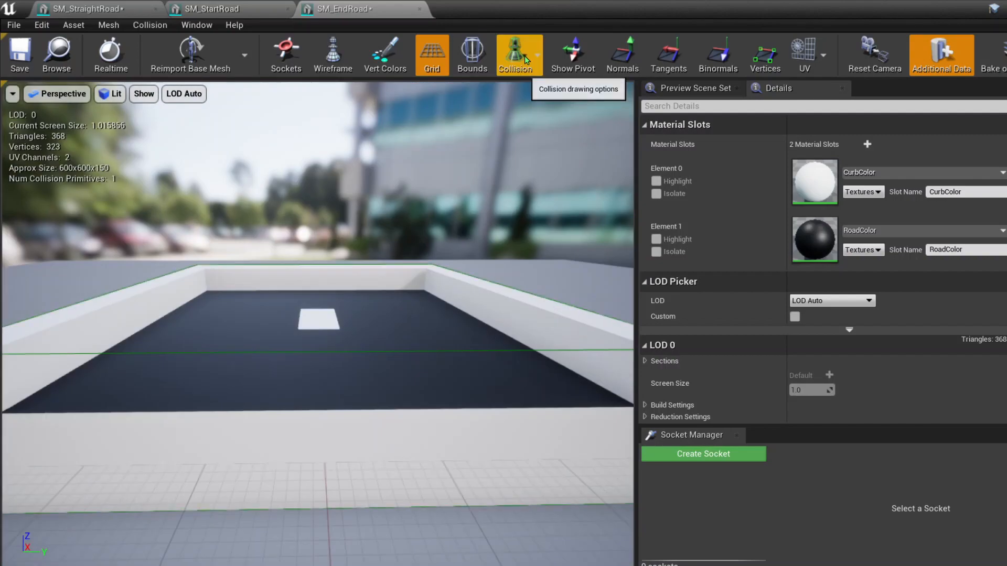
Step: Show only the complex collision of SM_EndRoad and examine its per-polygon wireframe over the road surface
left_click(516, 55)
left_click(530, 105)
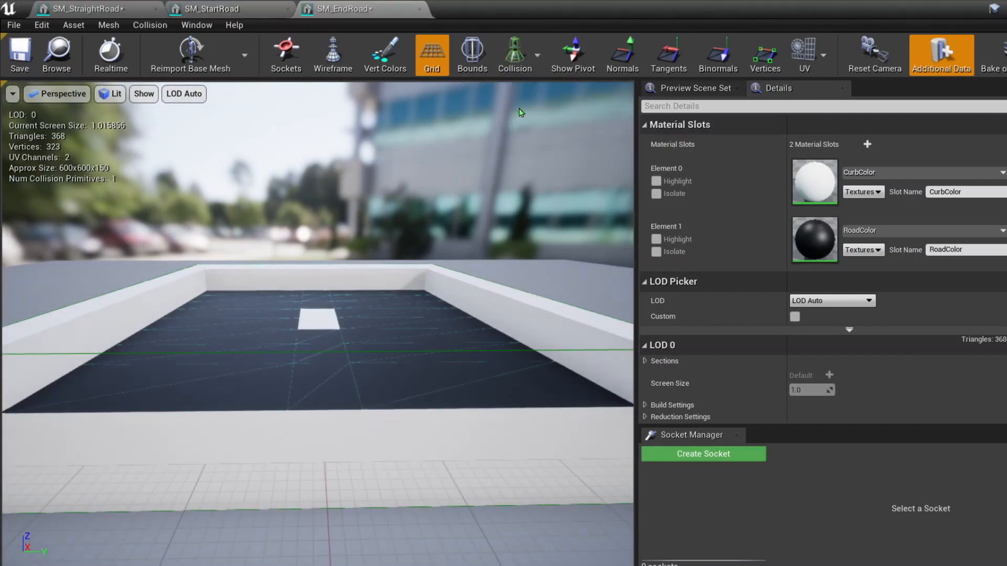
left_click(515, 55)
left_click(524, 109)
left_click_drag(322, 267, 369, 348)
mouse_move(370, 300)
left_mouse_down()
mouse_move(333, 249)
mouse_move(369, 299)
left_mouse_up()
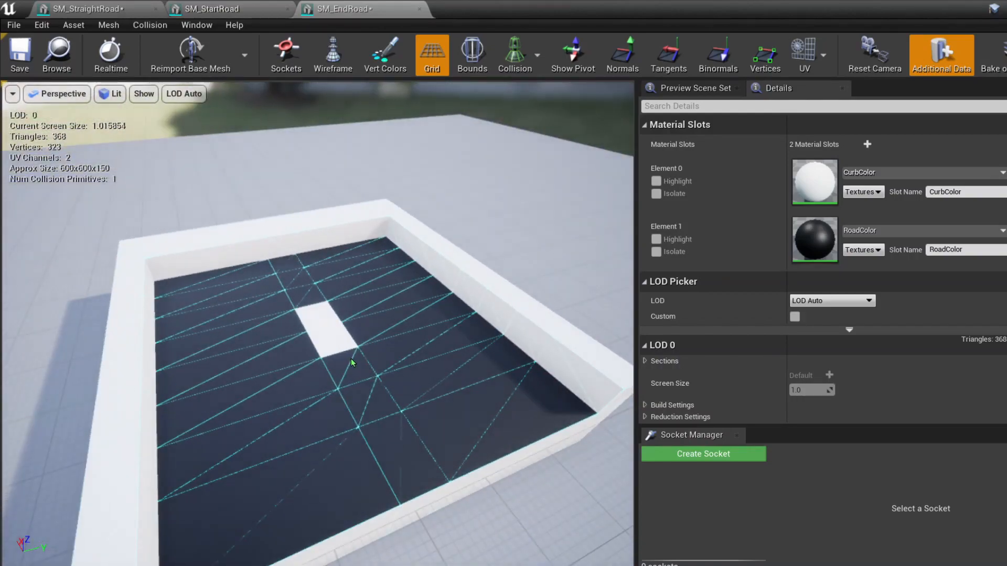
scroll(352, 359, "up", 5)
scroll(353, 359, "down", 1)
scroll(386, 348, "down", 3)
left_click_drag(385, 347, 375, 333)
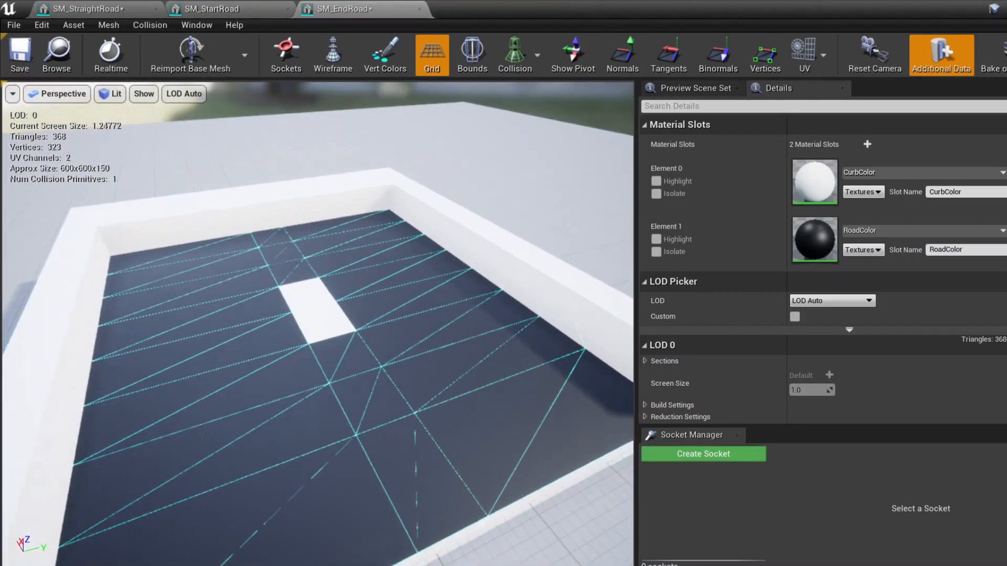
middle_click_drag(387, 271, 404, 287)
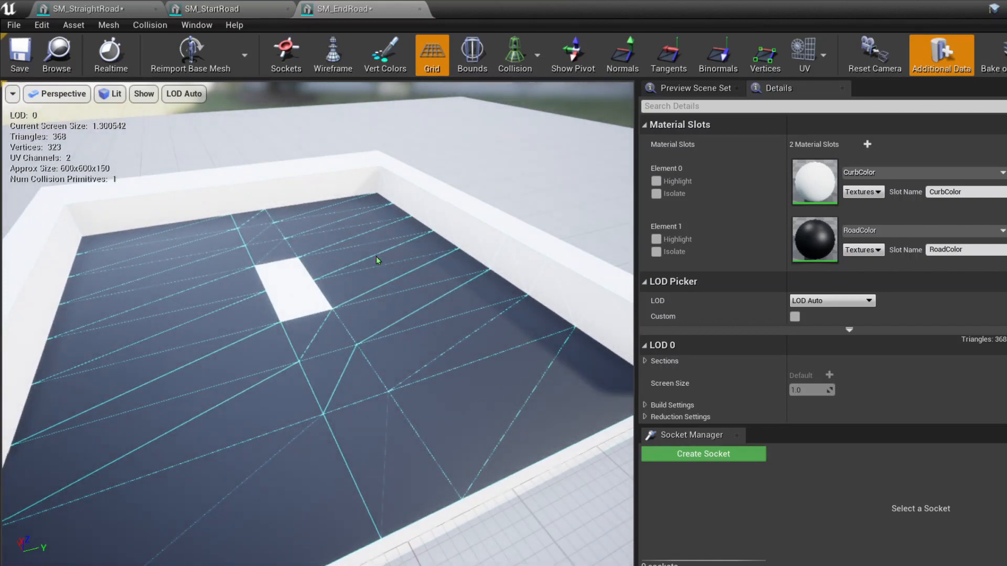
scroll(761, 296, "up", 2)
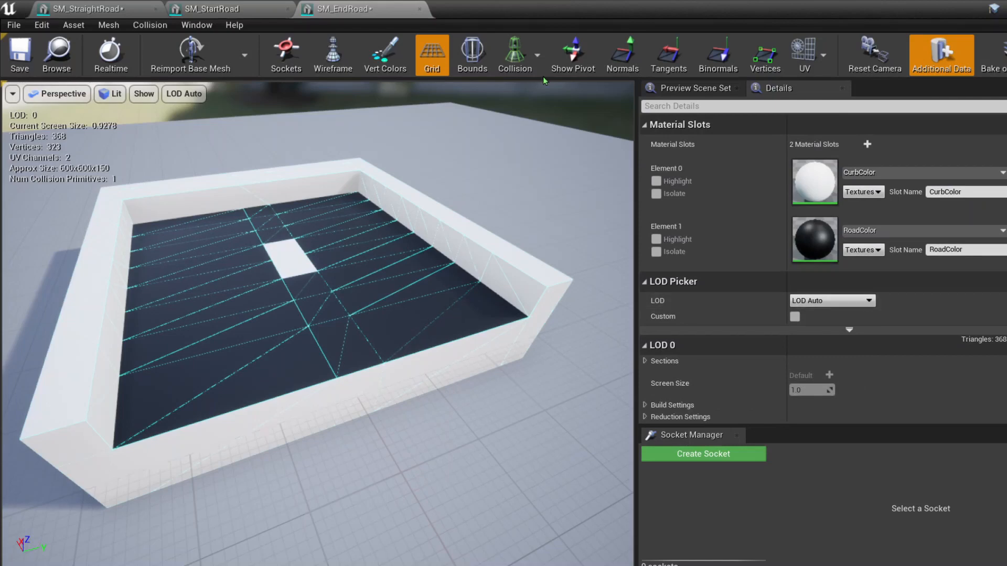
Step: Set the Collision Complexity of SM_EndRoad to Use Complex Collision As Simple and inspect the mesh
left_click(537, 55)
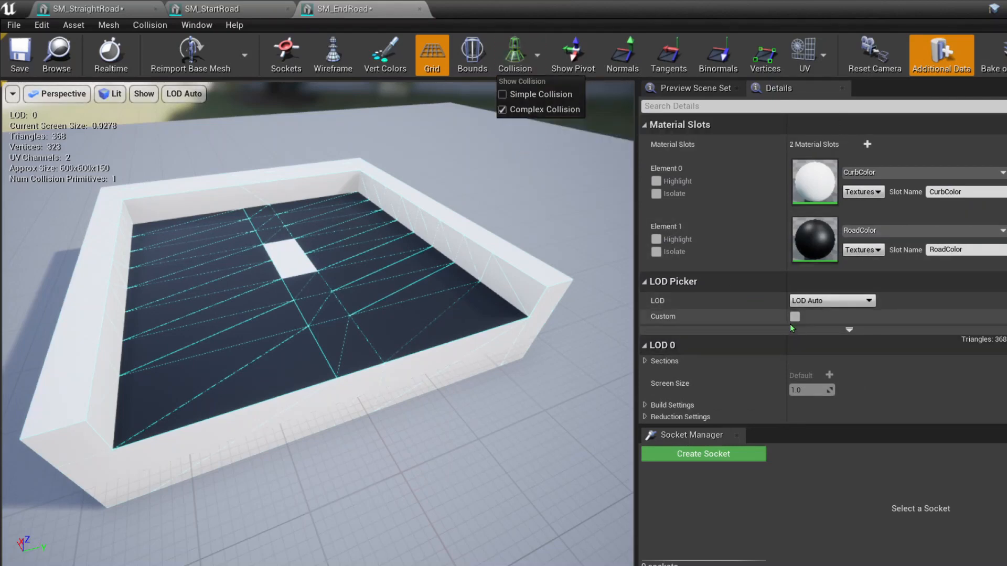
scroll(792, 328, "down", 1)
scroll(792, 326, "down", 5)
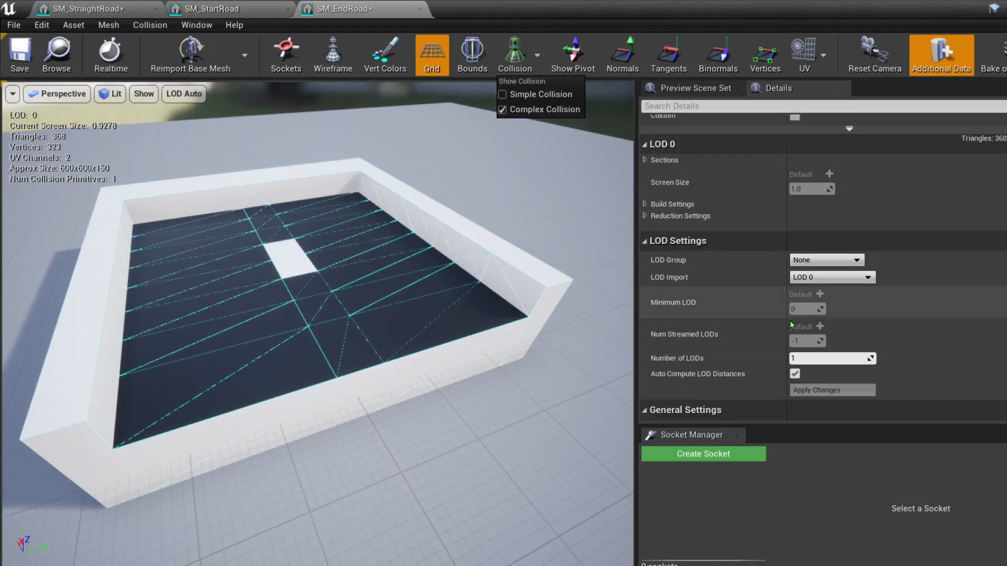
scroll(792, 325, "down", 7)
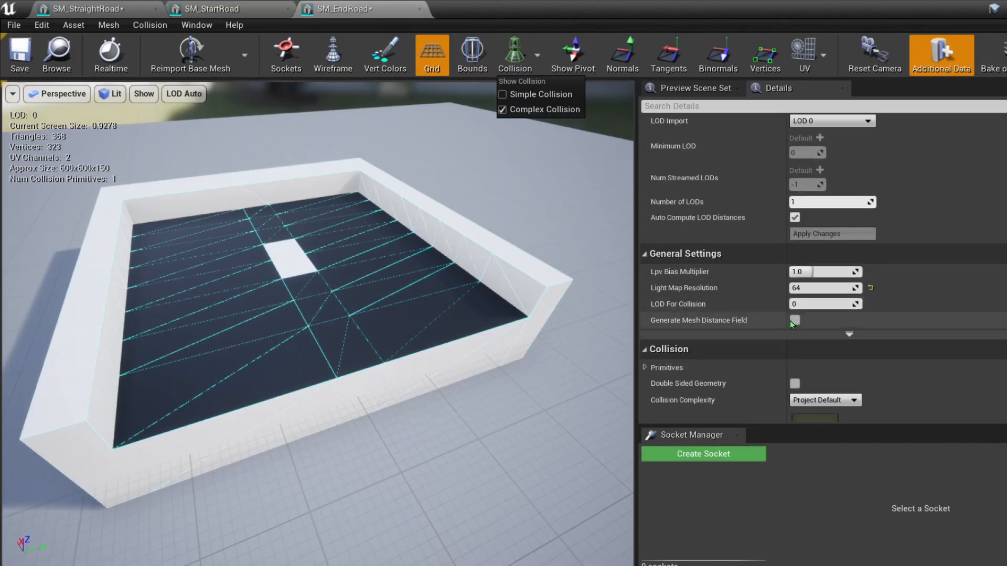
scroll(792, 324, "down", 3)
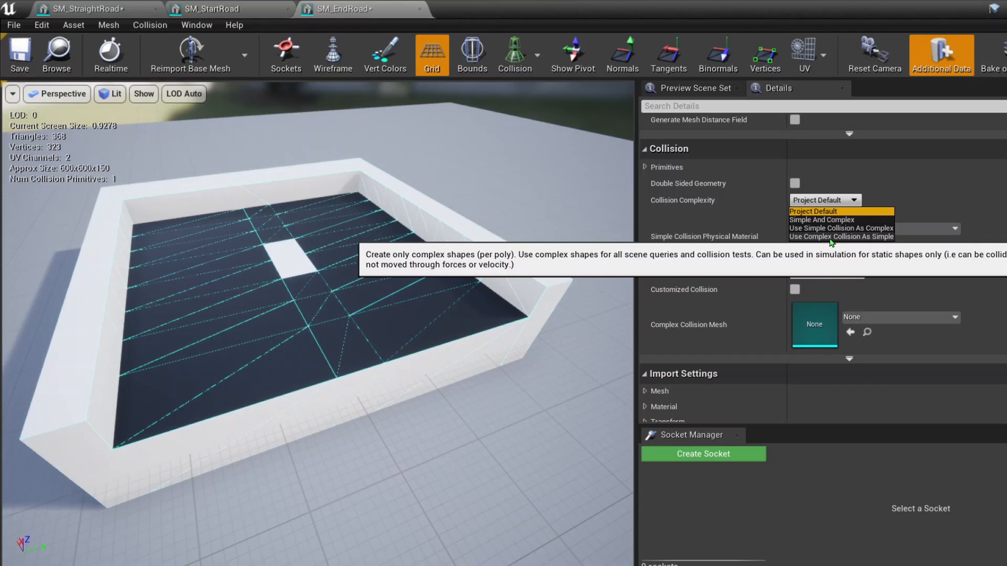
left_click(830, 237)
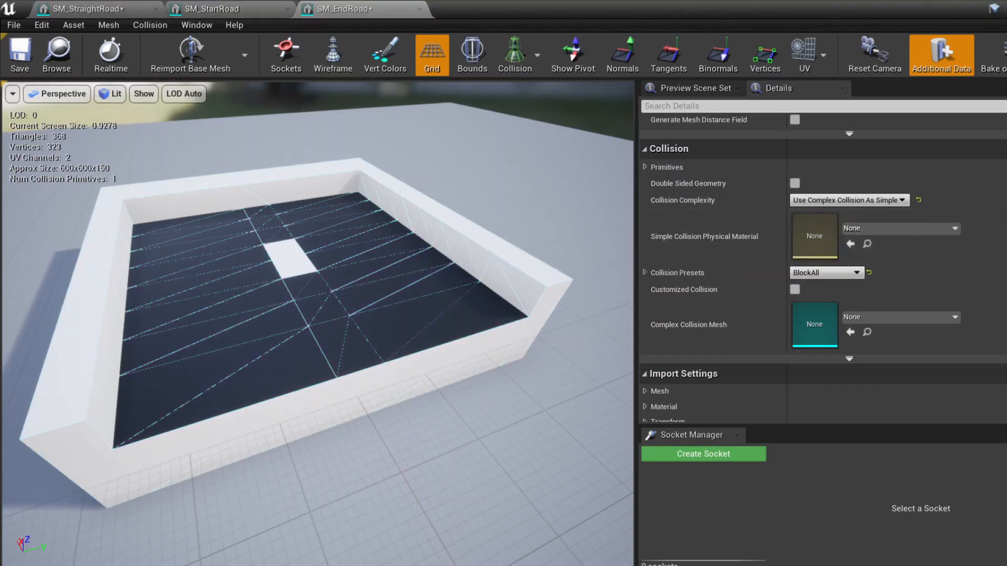
middle_click_drag(429, 318, 357, 314)
left_click_drag(429, 317, 377, 325)
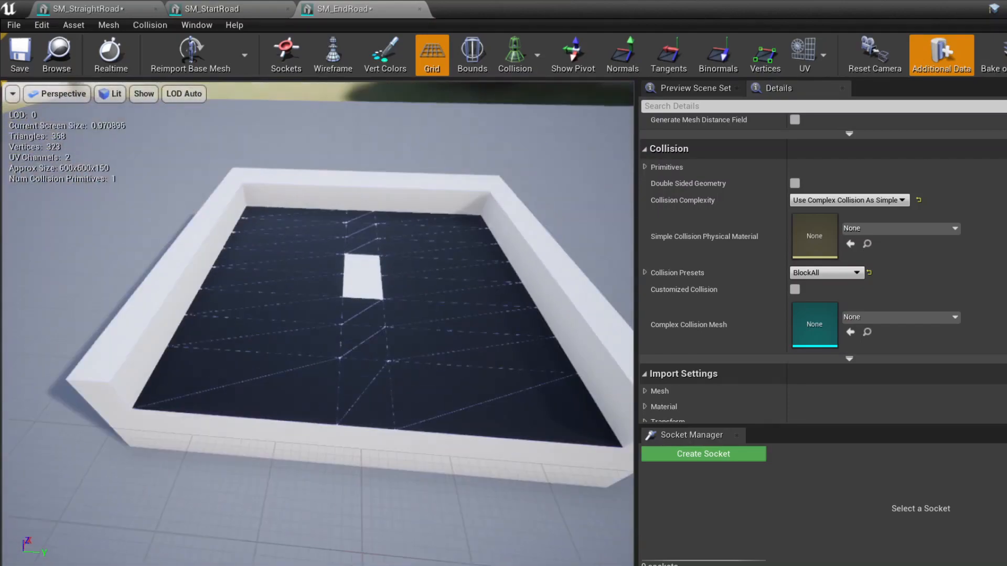
Step: Set the Collision Complexity of SM_StartRoad to Use Complex Collision As Simple and view the collision on the mesh
left_click(236, 9)
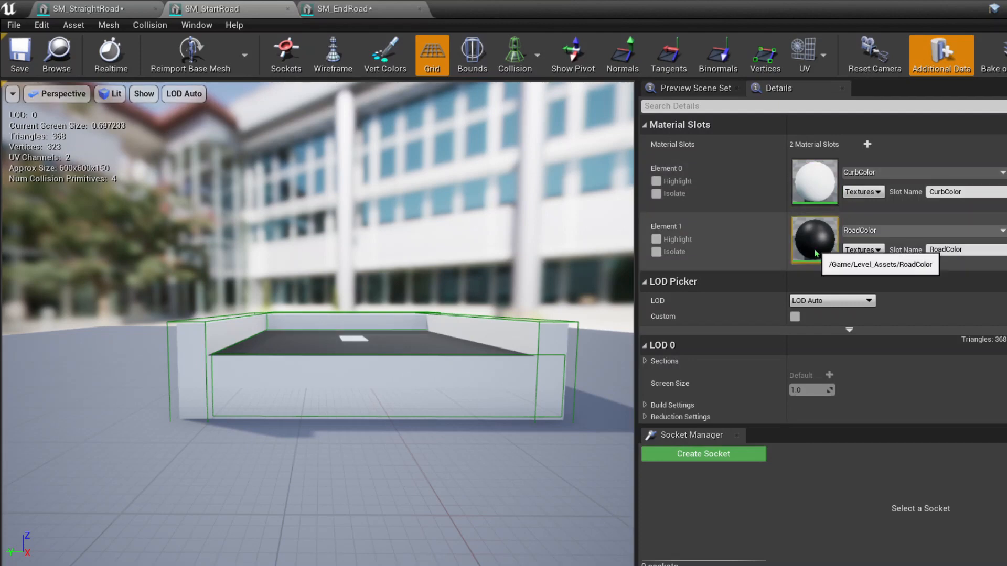
scroll(816, 254, "down", 12)
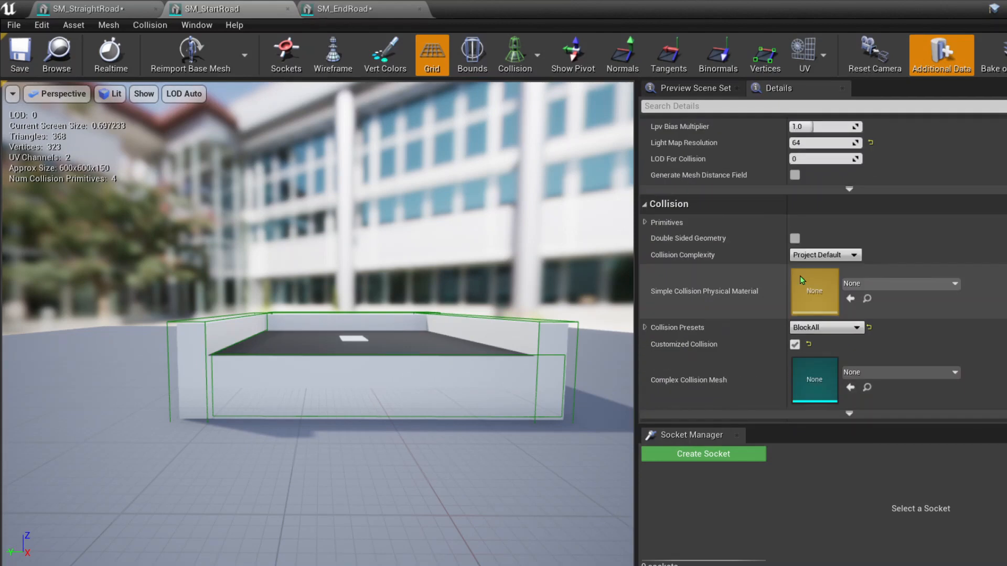
left_click(823, 255)
left_click(823, 286)
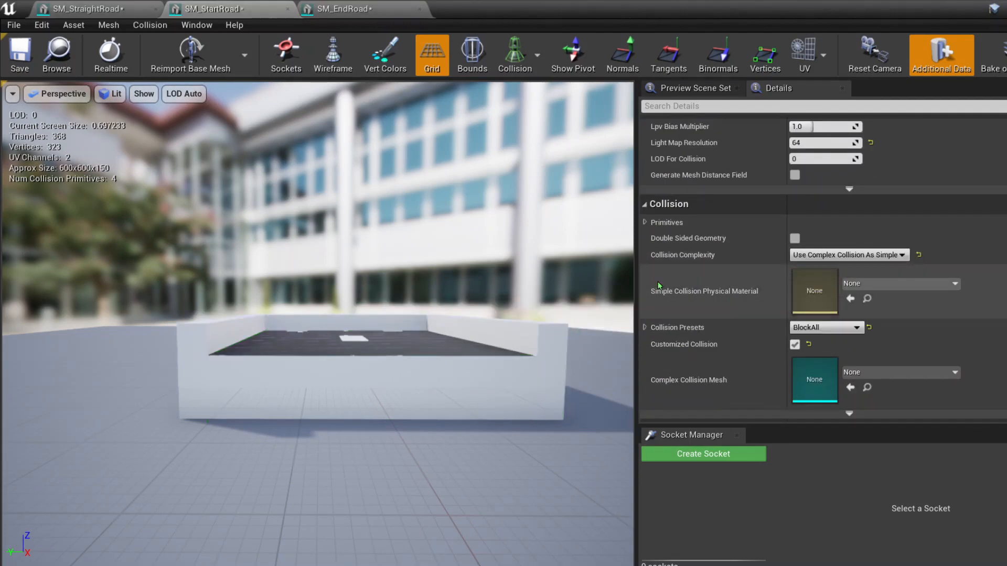
left_click_drag(461, 334, 462, 398)
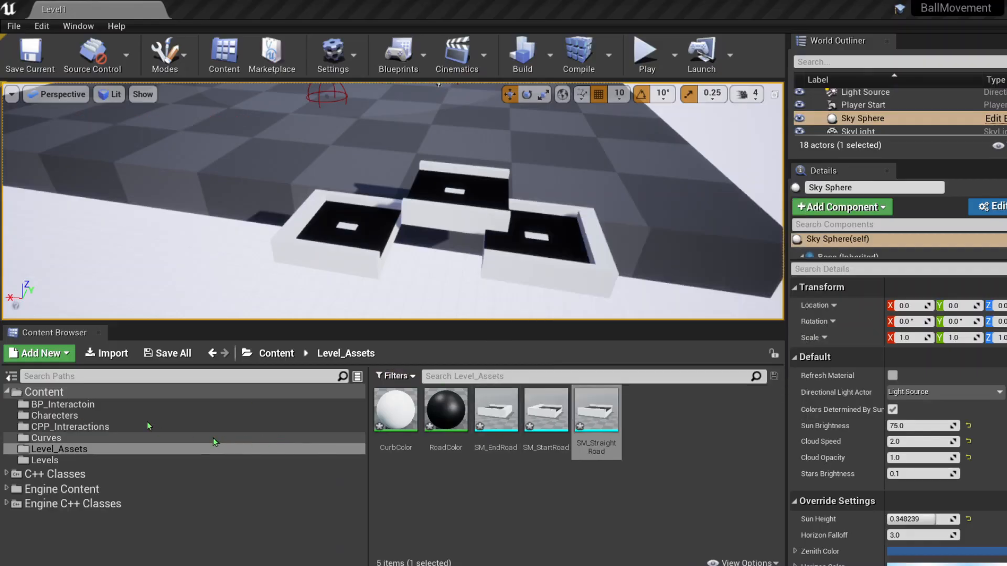
Step: Create a folder named Materials inside the Content folder
left_click(71, 397)
right_click(67, 397)
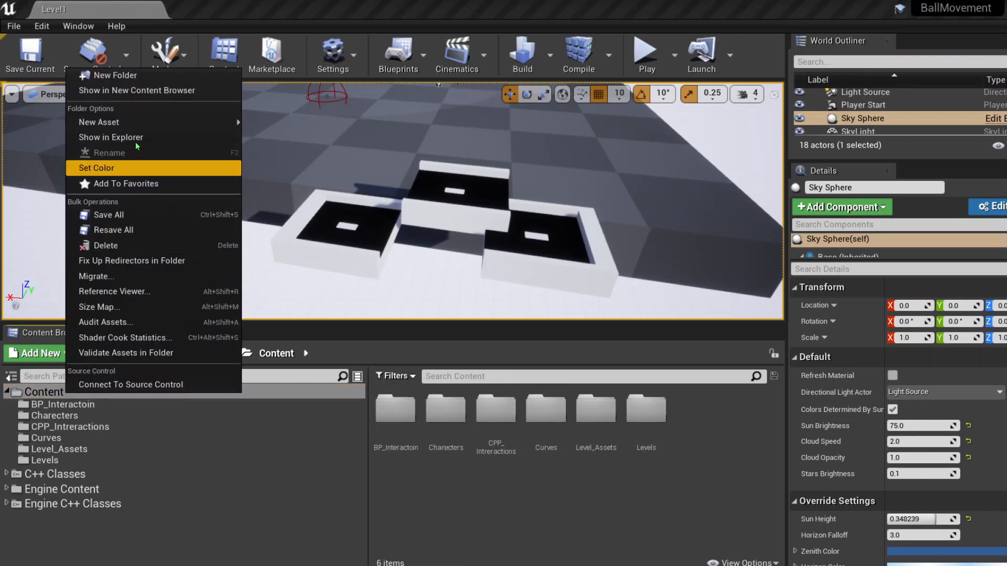
left_click(116, 75)
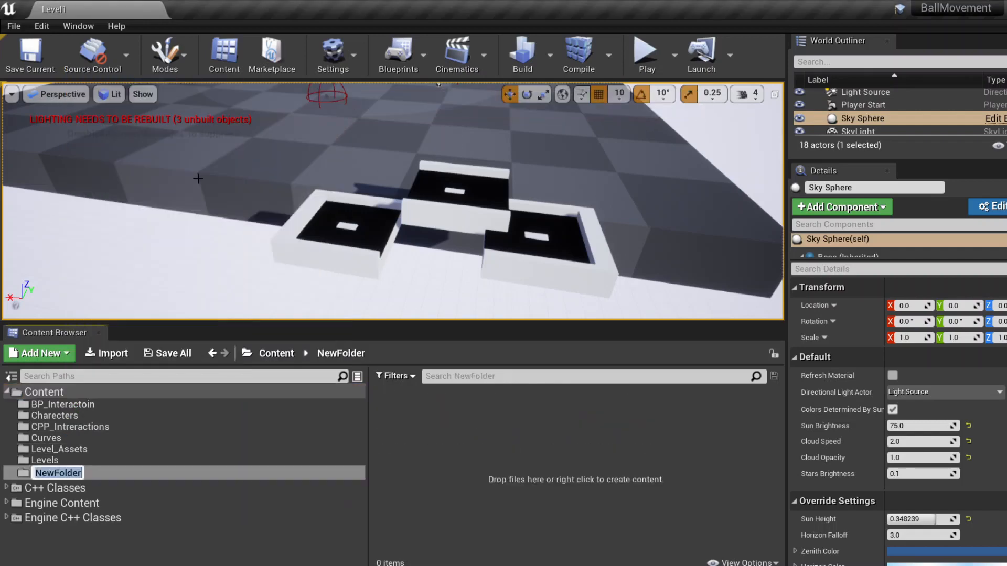
type("Materials")
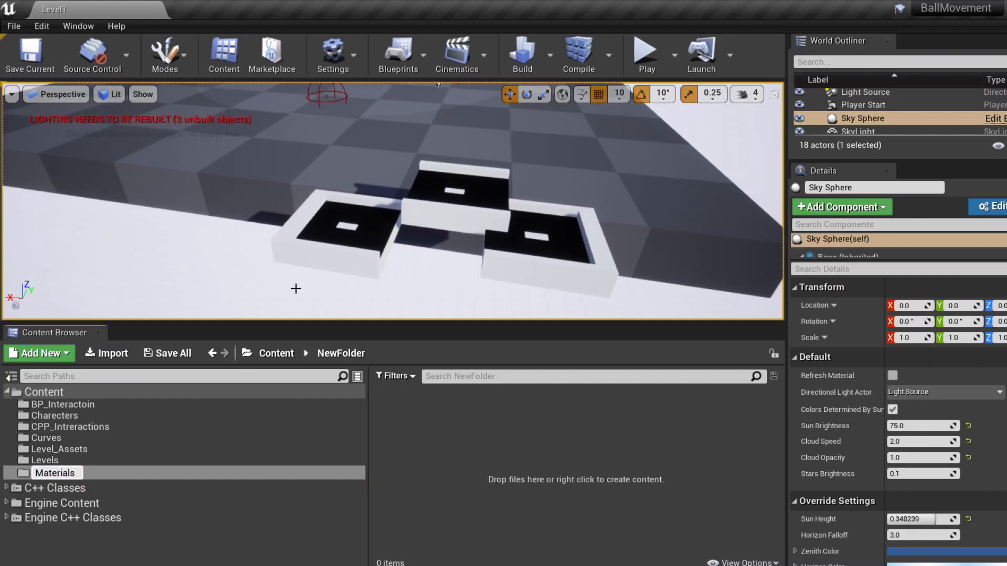
key("Return")
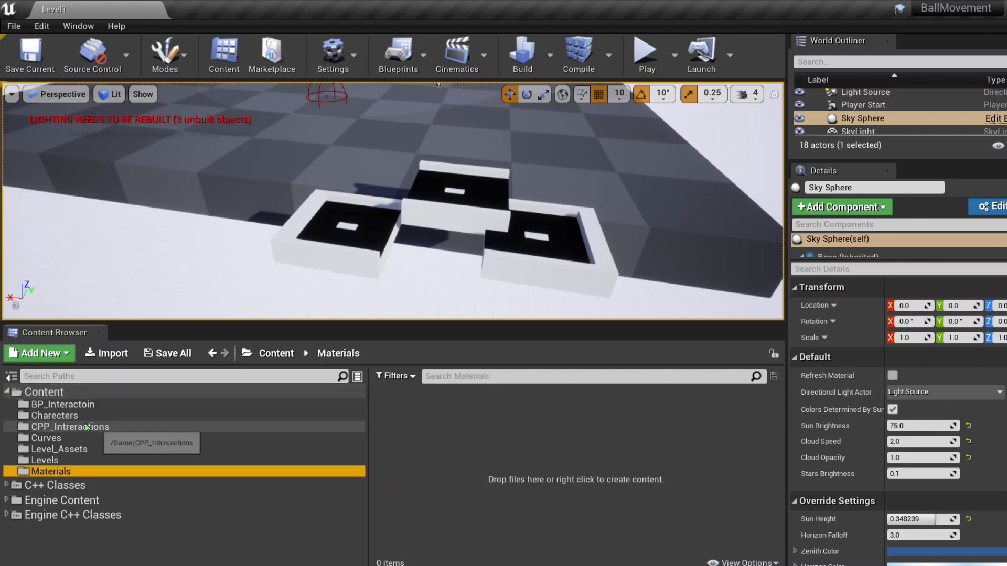
Step: Move the CurbColor and RoadColor materials from the Level_Assets folder into the Materials folder
left_click(65, 451)
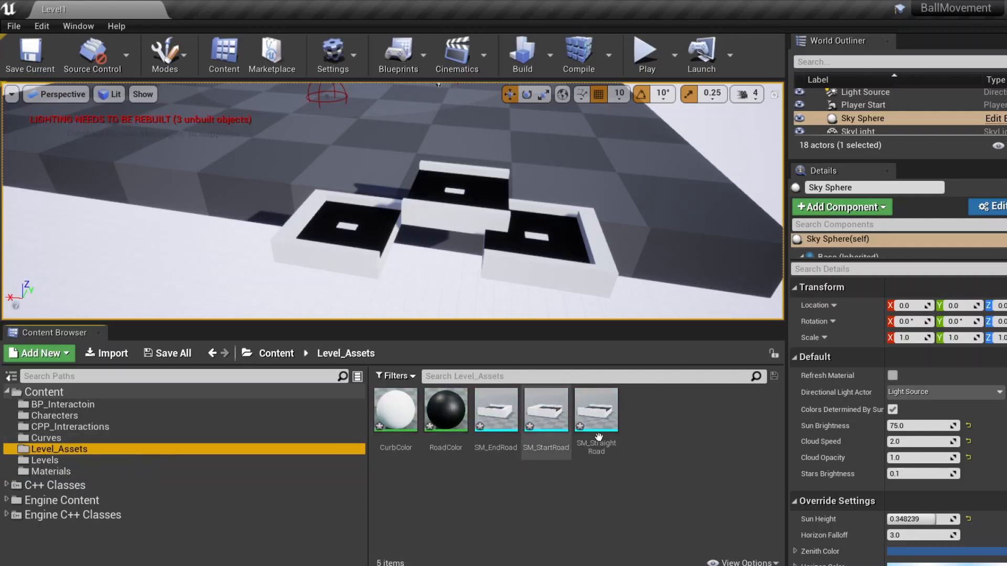
left_click(398, 411)
left_click(448, 418, "ctrl")
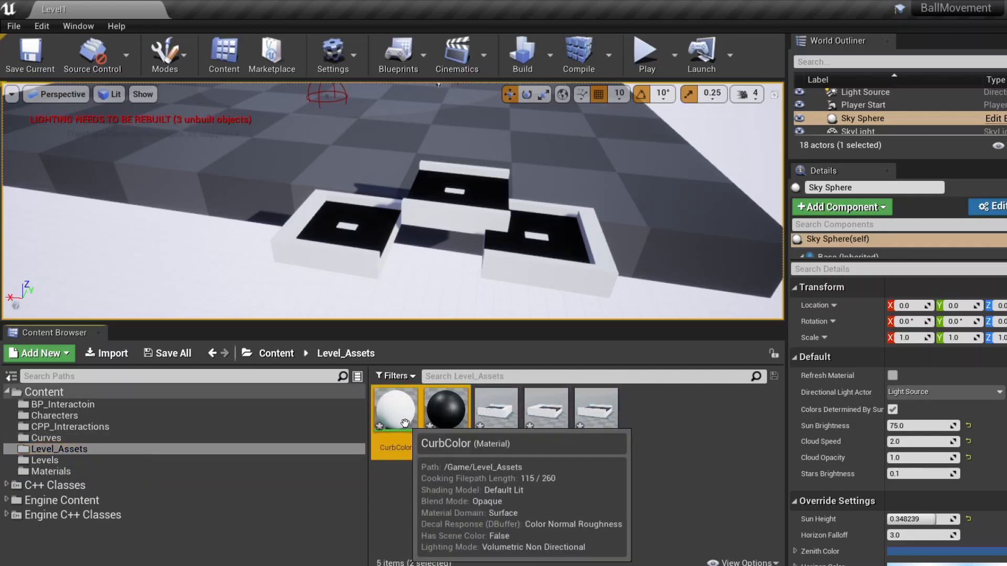
left_click_drag(398, 414, 121, 480)
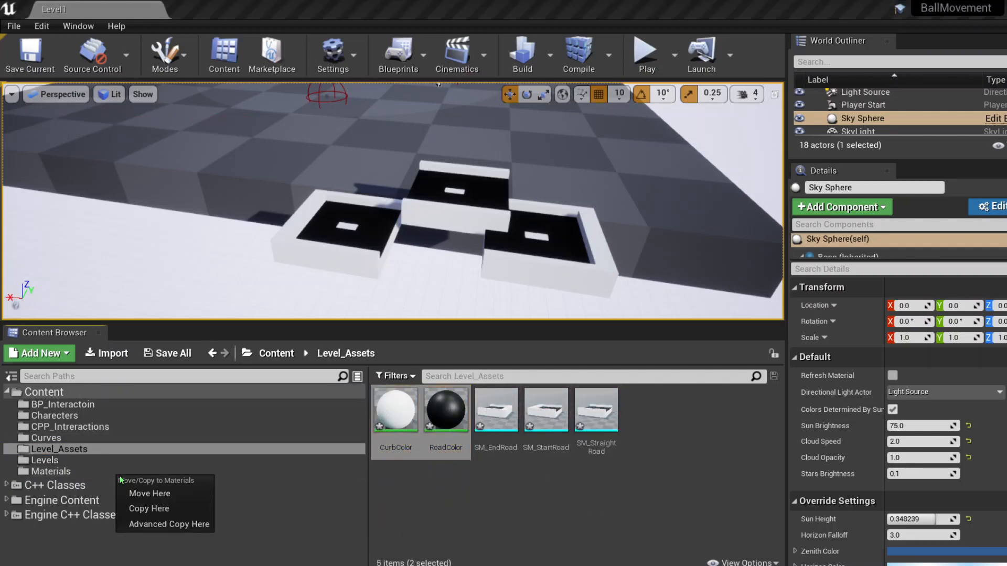
left_click(152, 493)
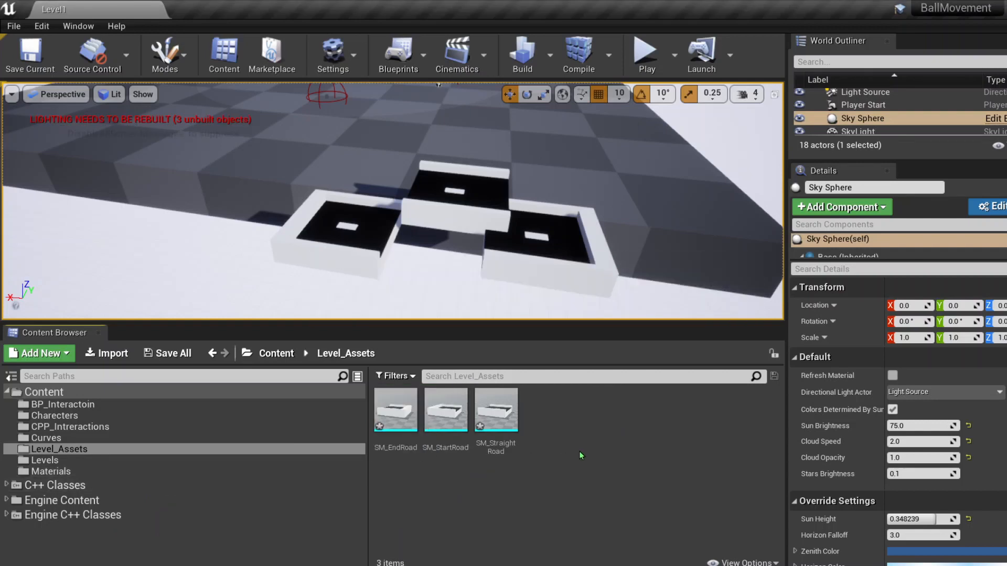
right_click_drag(416, 231, 416, 231)
key("d")
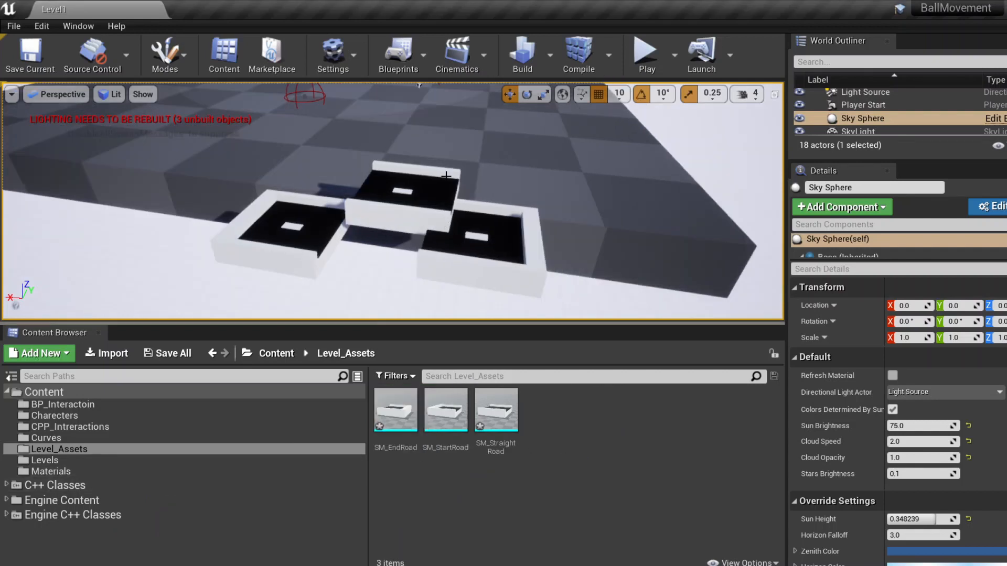